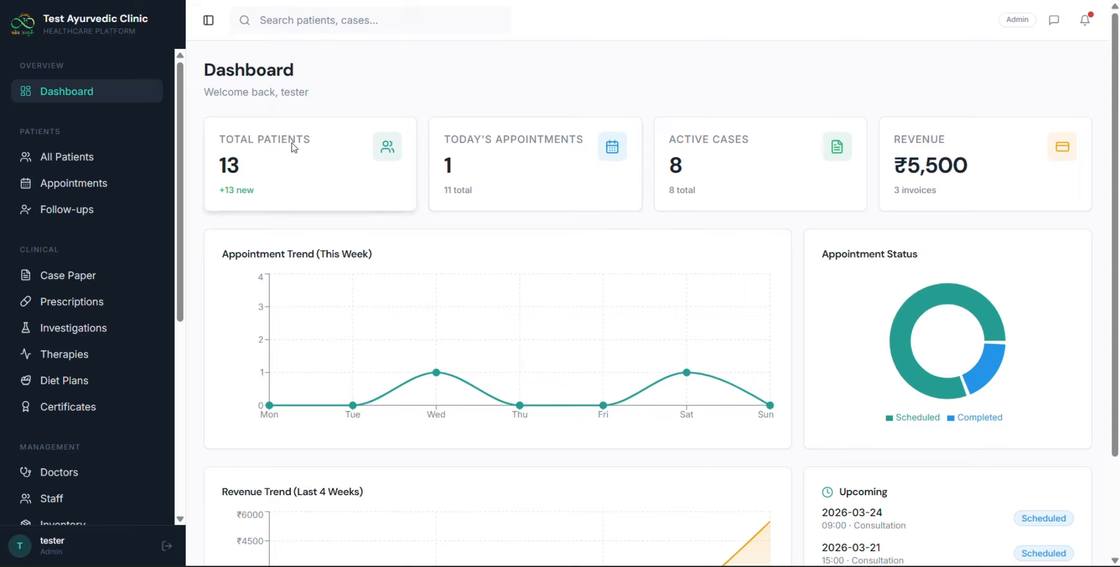
# Review the dashboard's summary cards, appointment and revenue charts, upcoming appointments and due follow-ups.
pyautogui.moveTo(194, 60); pyautogui.dragTo(216, 71)
pyautogui.moveTo(339, 103); pyautogui.dragTo(370, 110)
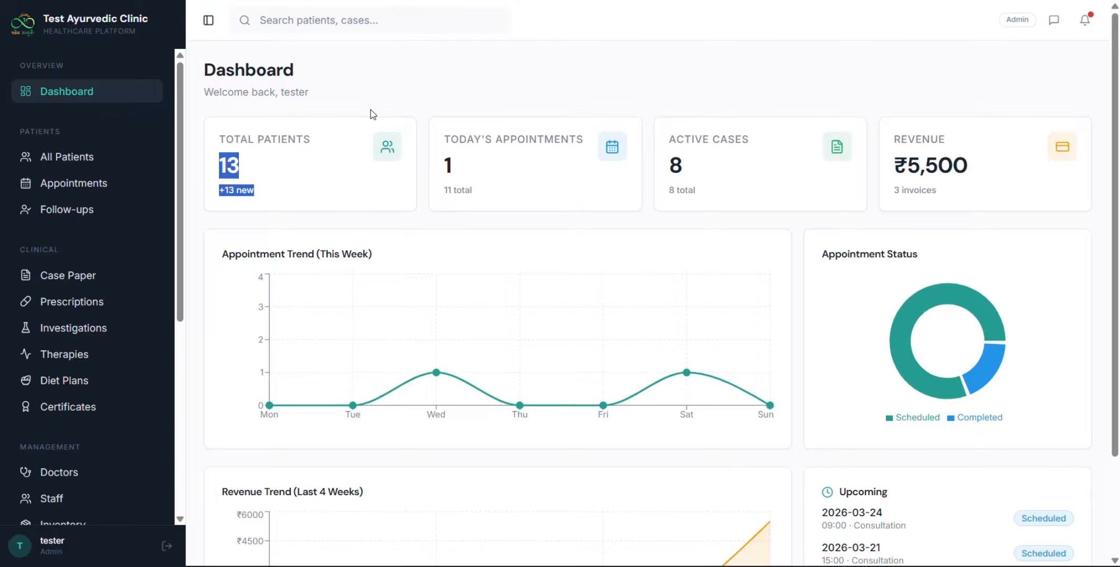
pyautogui.doubleClick(370, 110)
pyautogui.moveTo(192, 69); pyautogui.dragTo(385, 209)
pyautogui.scroll(-1, 384, 210)
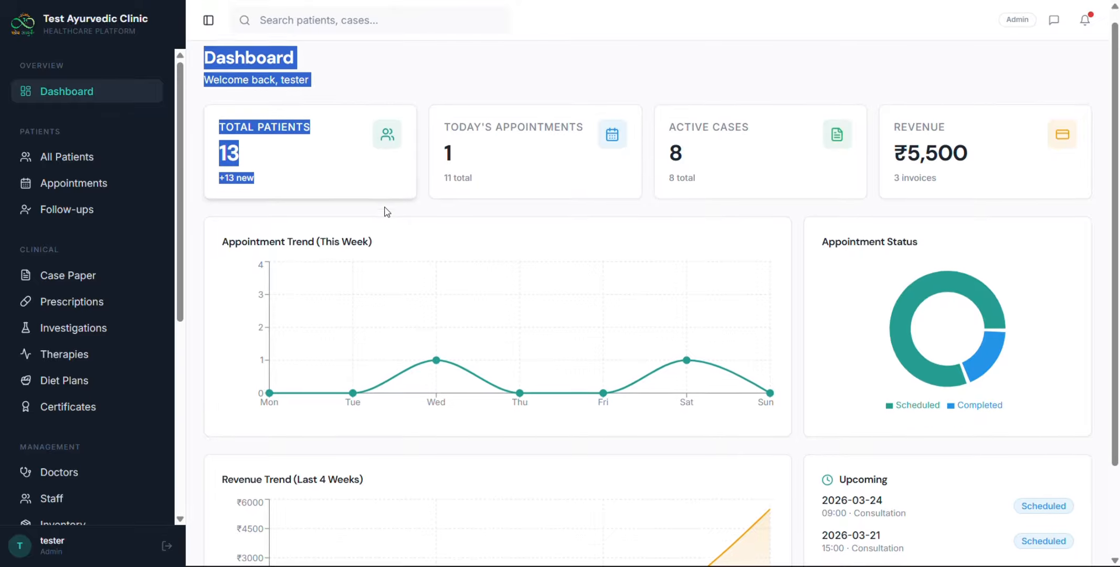
pyautogui.click(385, 210)
pyautogui.moveTo(207, 111); pyautogui.dragTo(315, 173)
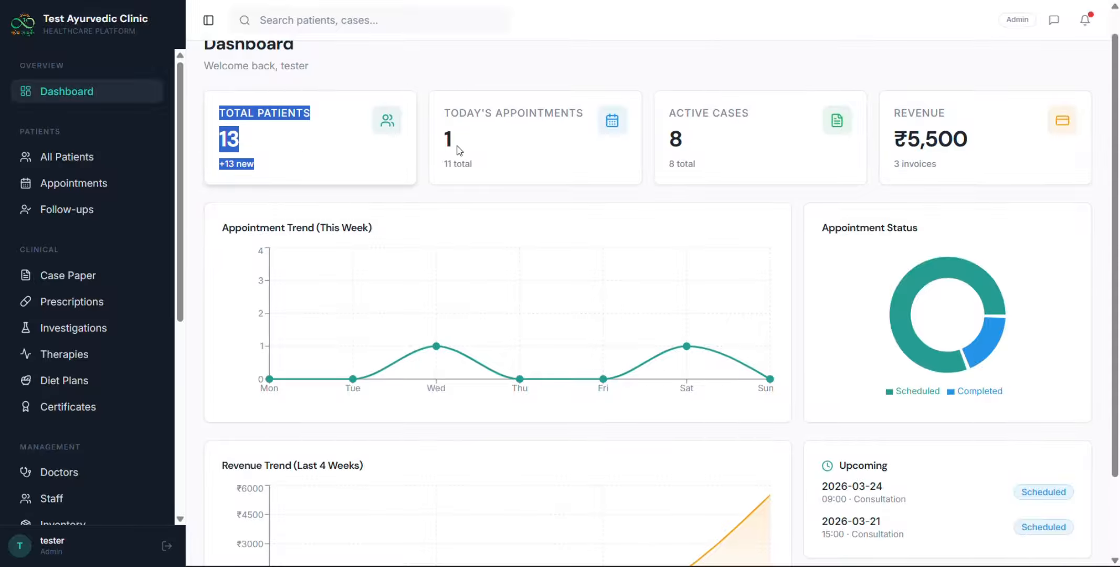
pyautogui.moveTo(444, 112); pyautogui.dragTo(751, 116)
pyautogui.click(676, 189)
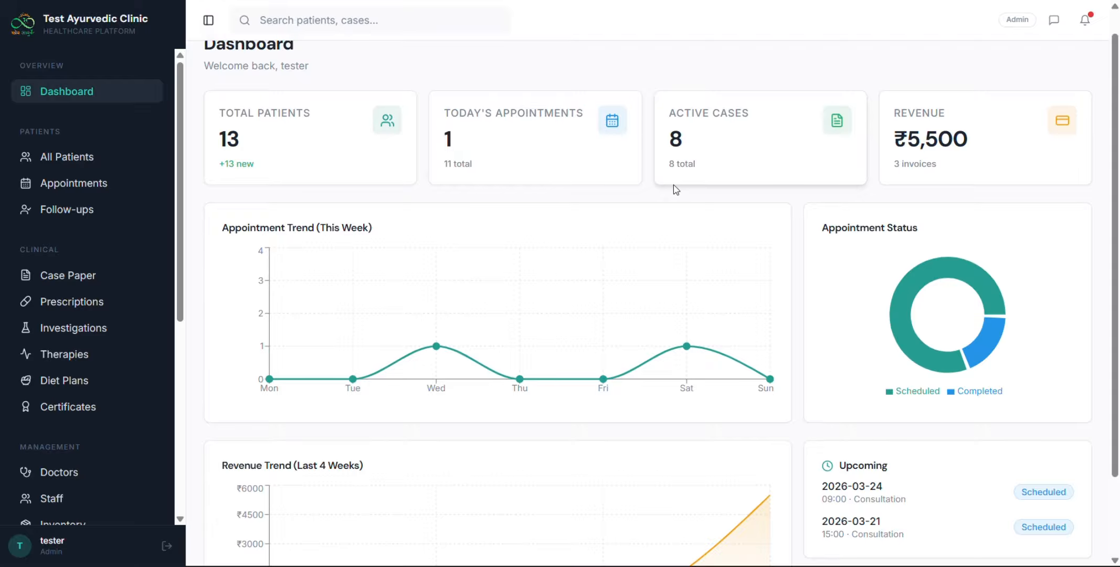
pyautogui.moveTo(660, 138); pyautogui.dragTo(821, 205)
pyautogui.click(821, 206)
pyautogui.scroll(-1, 821, 205)
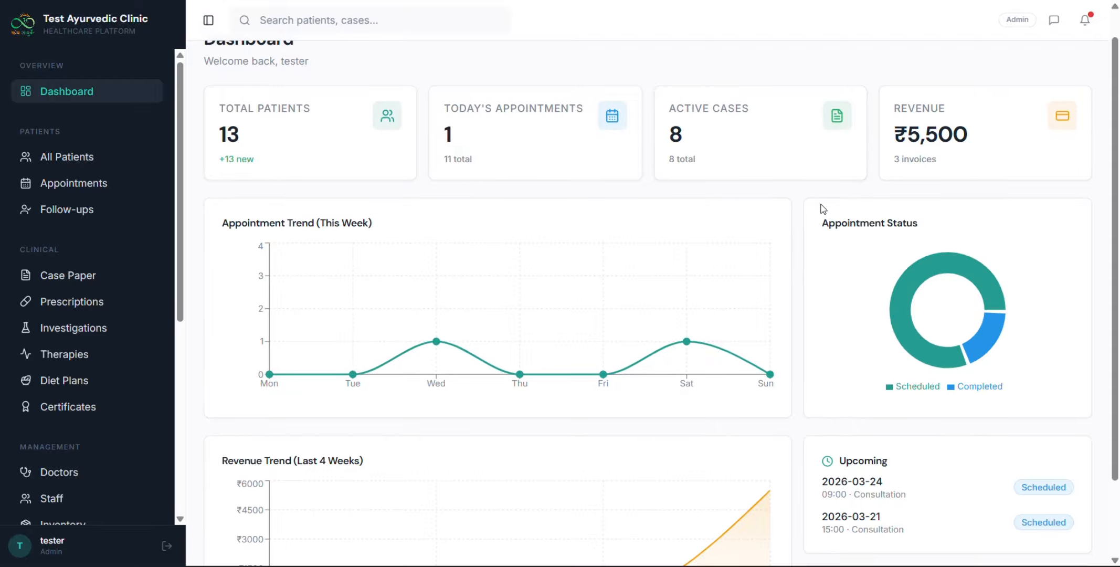
pyautogui.scroll(-2, 823, 209)
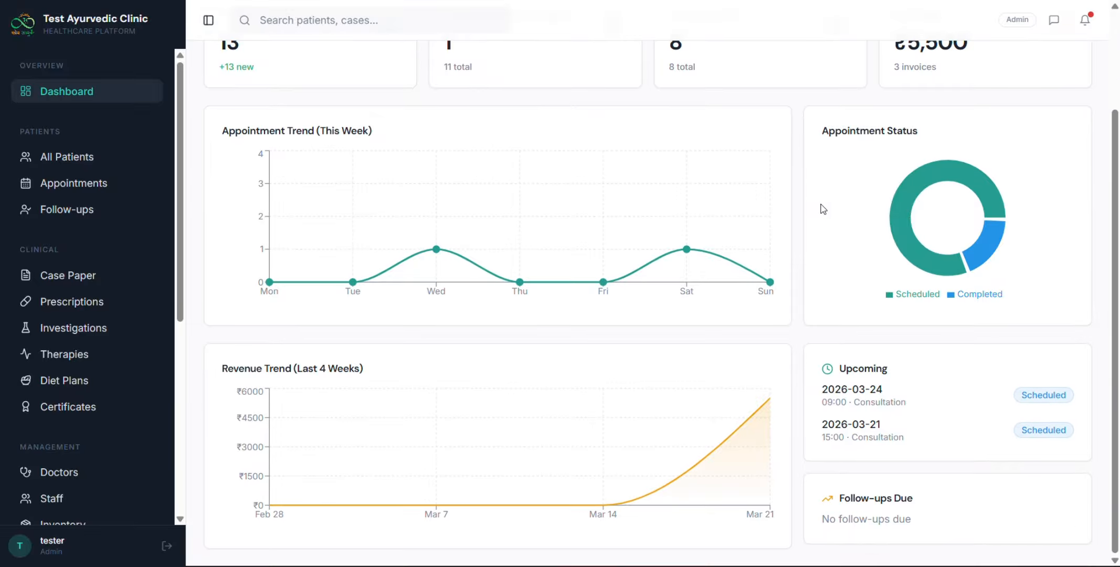
pyautogui.scroll(3, 822, 209)
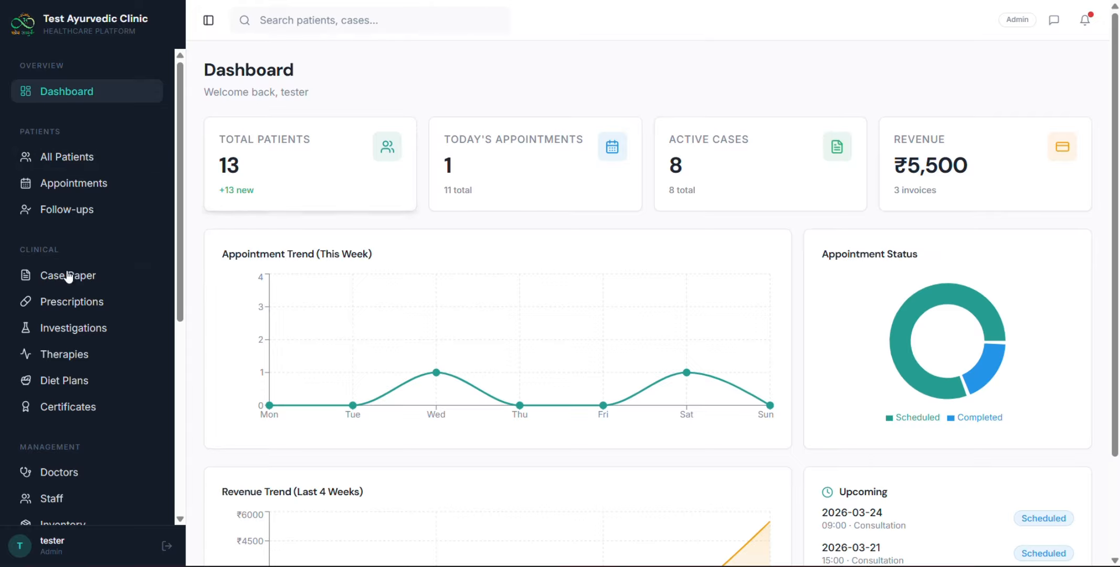
# Open the full patient list, search it by the first three letters of a patient's name, and clear the search.
pyautogui.click(90, 157)
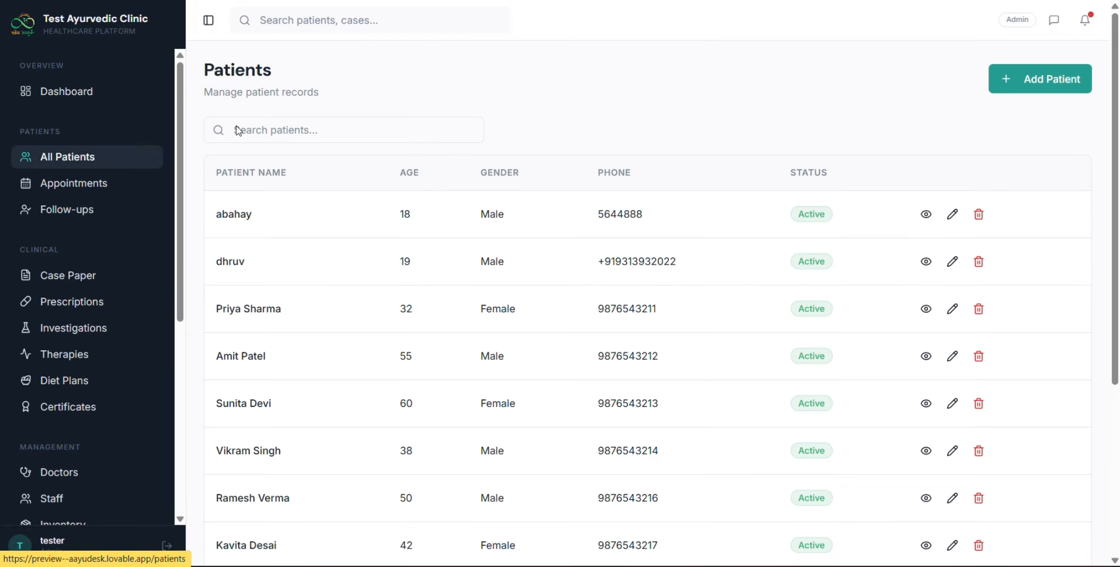
pyautogui.click(327, 130)
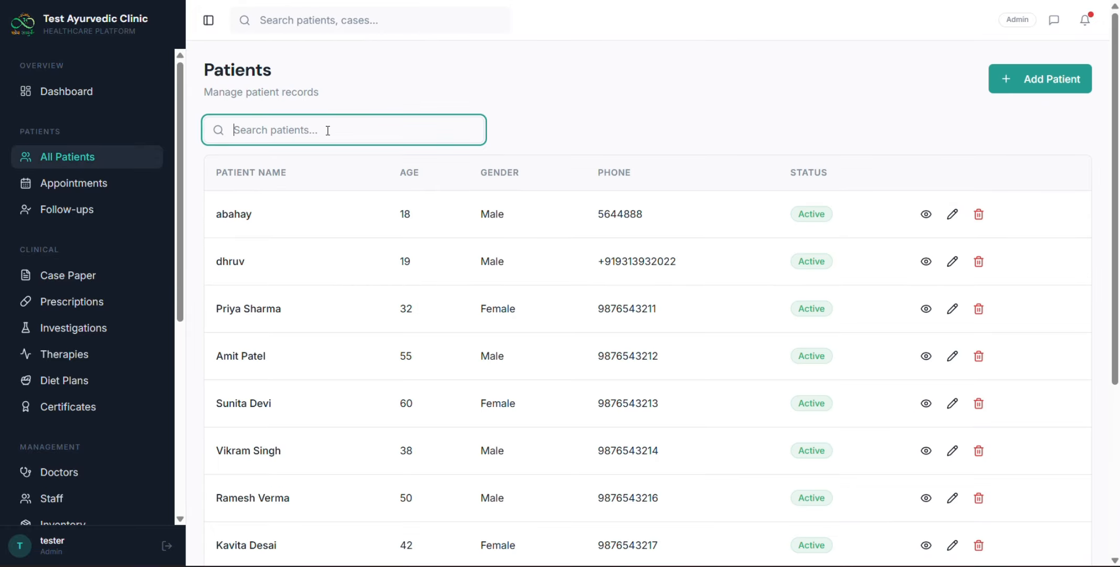
pyautogui.write('vik')
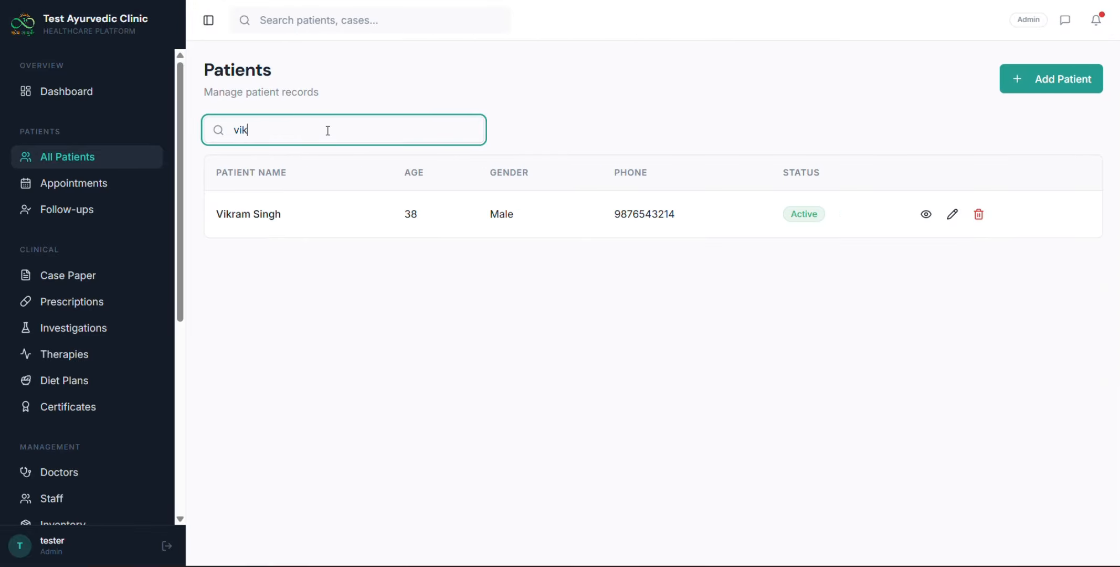
pyautogui.press('BackSpace')
pyautogui.press('BackSpace')
pyautogui.press('BackSpace')
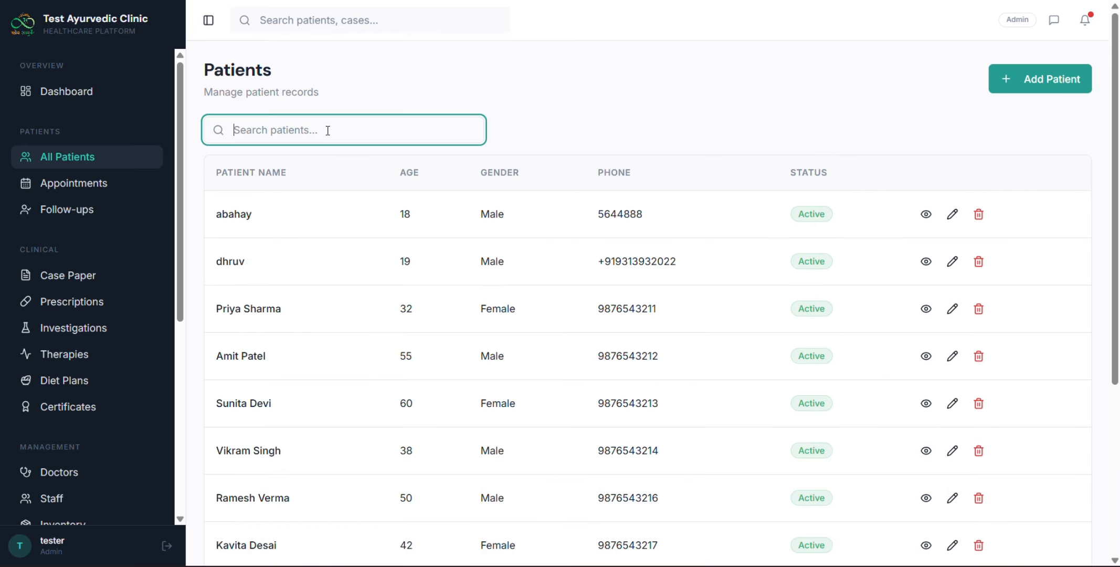
# Start a new patient record and enter the patient's name.
pyautogui.click(1031, 77)
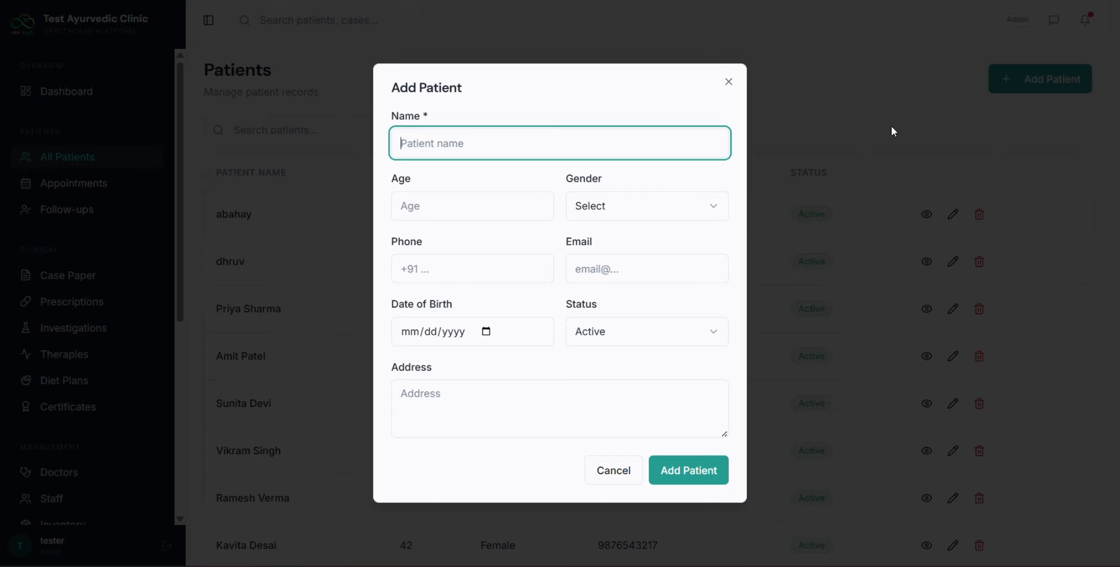
pyautogui.click(665, 152)
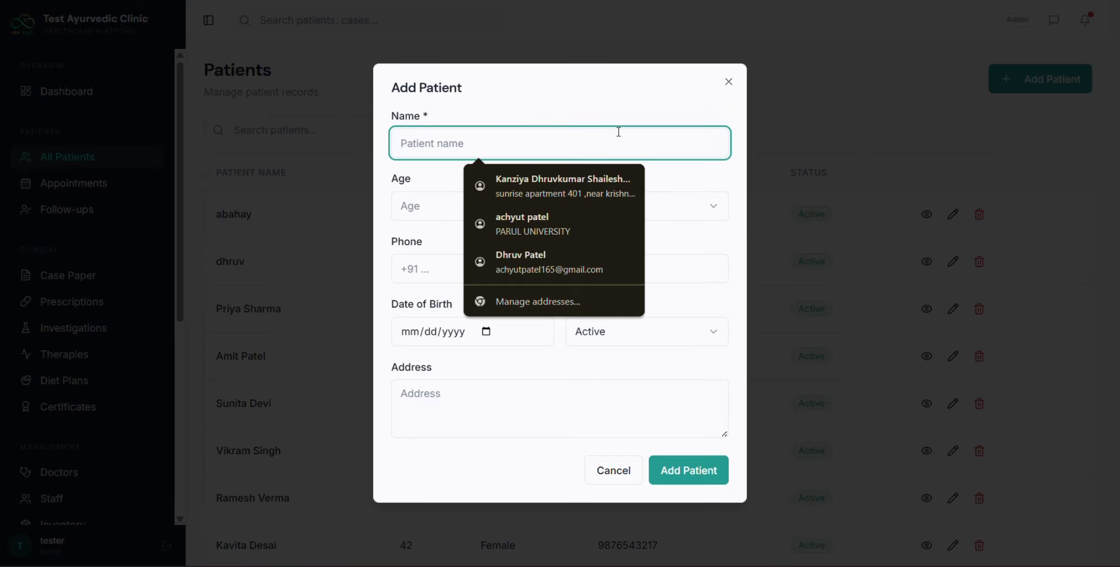
pyautogui.write('d')
pyautogui.press('BackSpace')
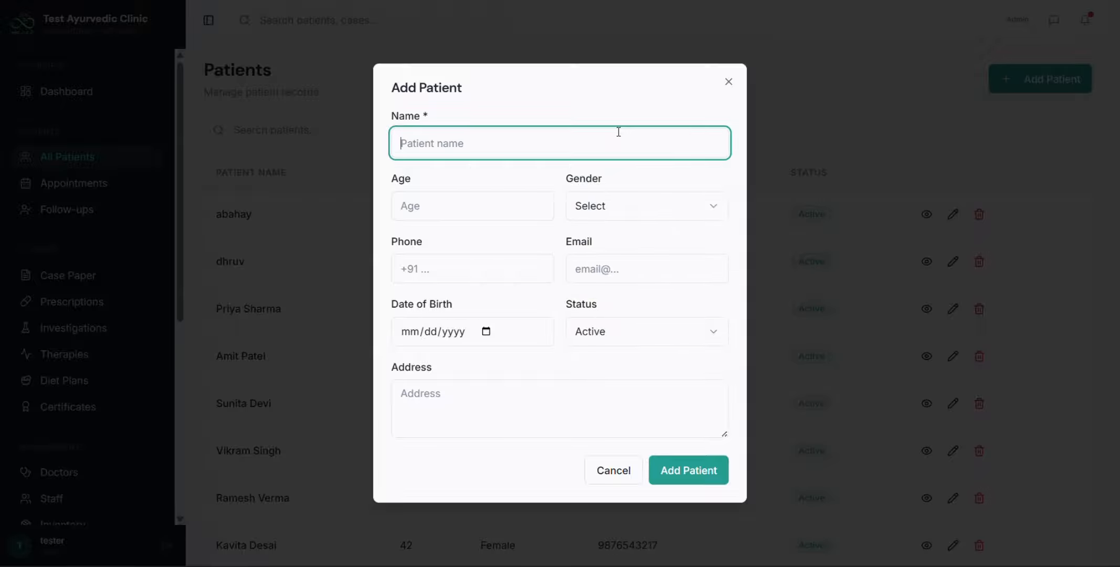
pyautogui.write('n')
pyautogui.write('ih')
pyautogui.write('shant')
# Set the new patient's age to 19 and gender to Male.
pyautogui.click(492, 207)
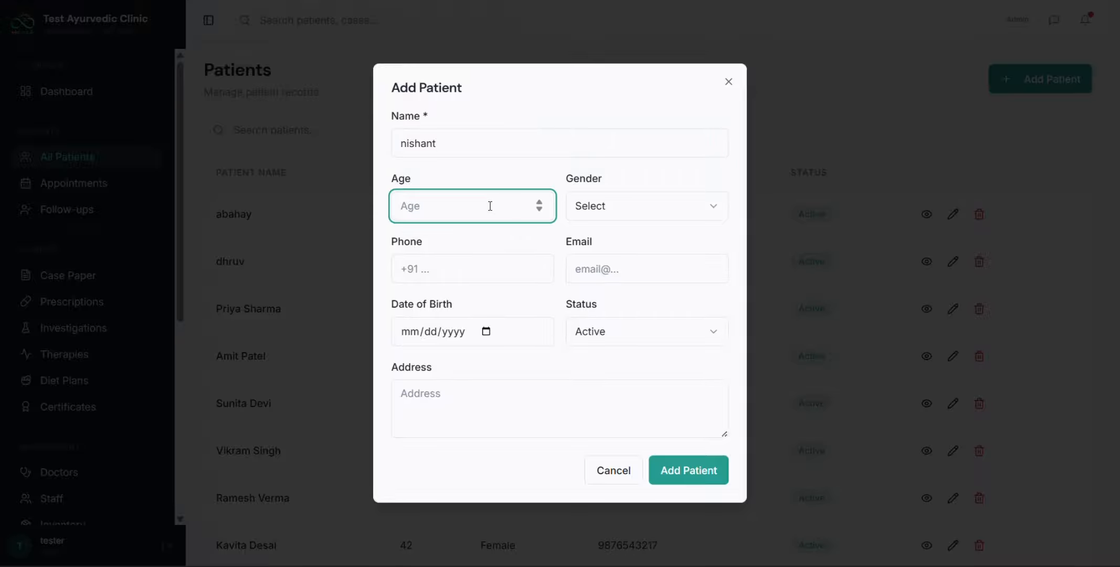
pyautogui.write('19')
pyautogui.click(633, 218)
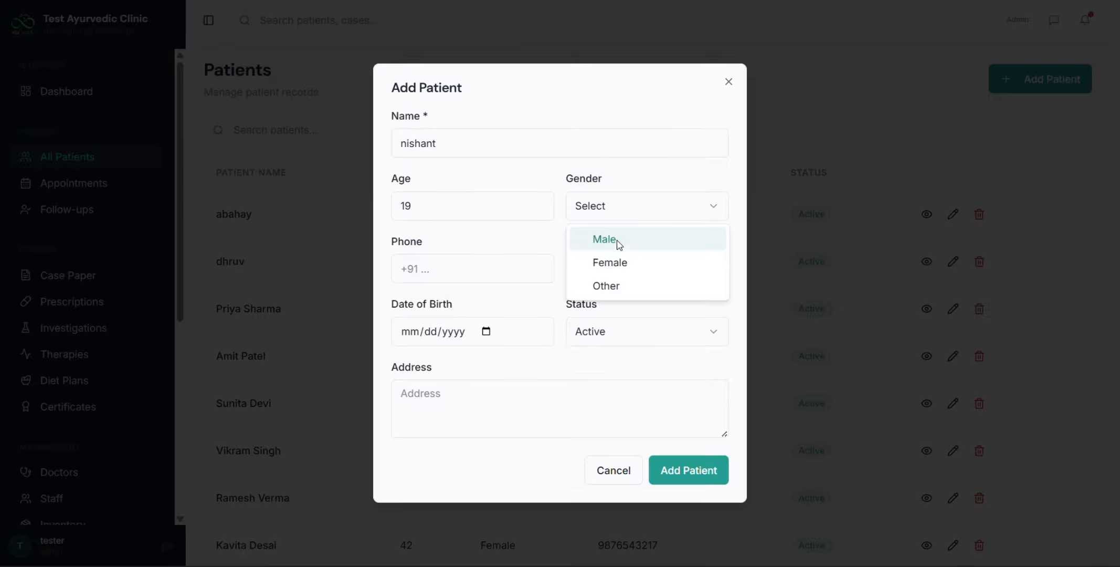
pyautogui.click(619, 243)
# Enter the patient's phone number, fill in the email and address from a saved autofill suggestion, and add the patient.
pyautogui.click(451, 260)
pyautogui.write('58966985')
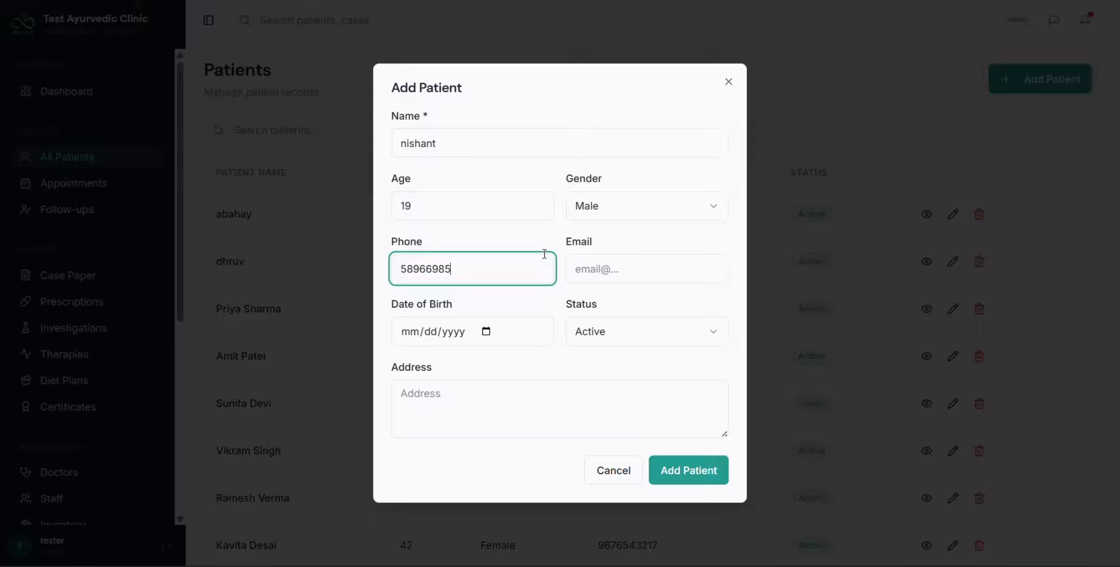
pyautogui.click(645, 260)
pyautogui.click(657, 299)
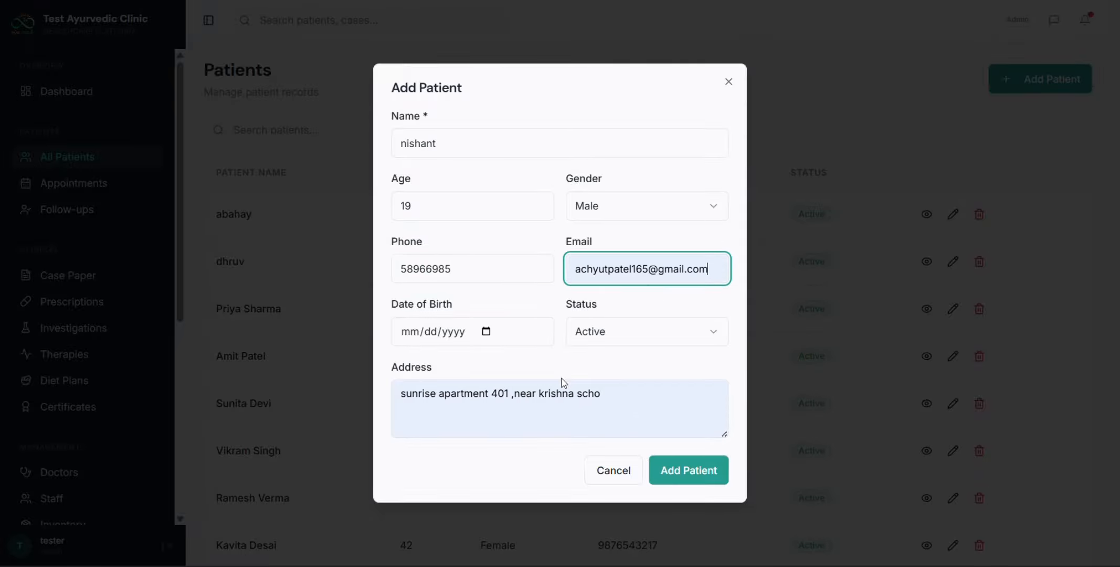
pyautogui.click(692, 469)
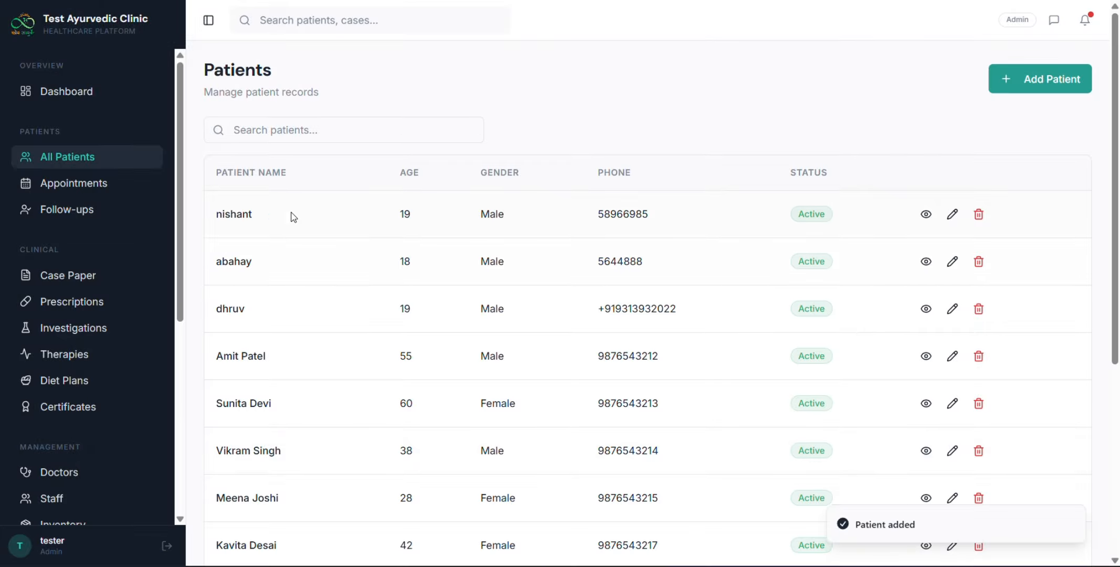
# Check the new patient's entry and profile, including prescriptions, investigations, diet charts, therapies, outcomes, WhatsApp and overview, and return to the patient list.
pyautogui.moveTo(205, 223); pyautogui.dragTo(583, 227)
pyautogui.click(589, 222)
pyautogui.doubleClick(613, 222)
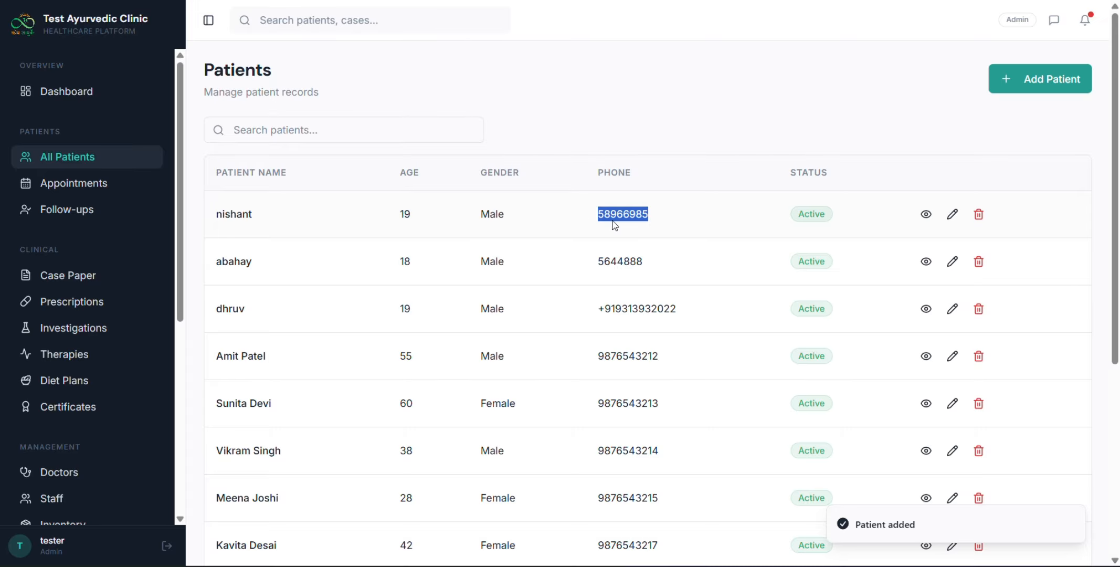
pyautogui.click(714, 222)
pyautogui.click(926, 219)
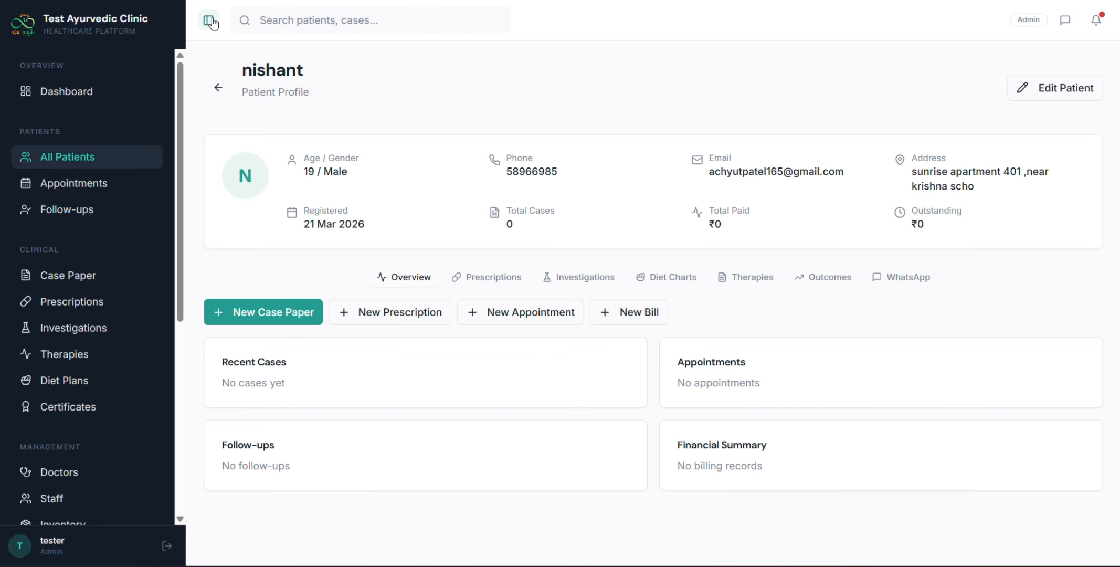
pyautogui.click(470, 277)
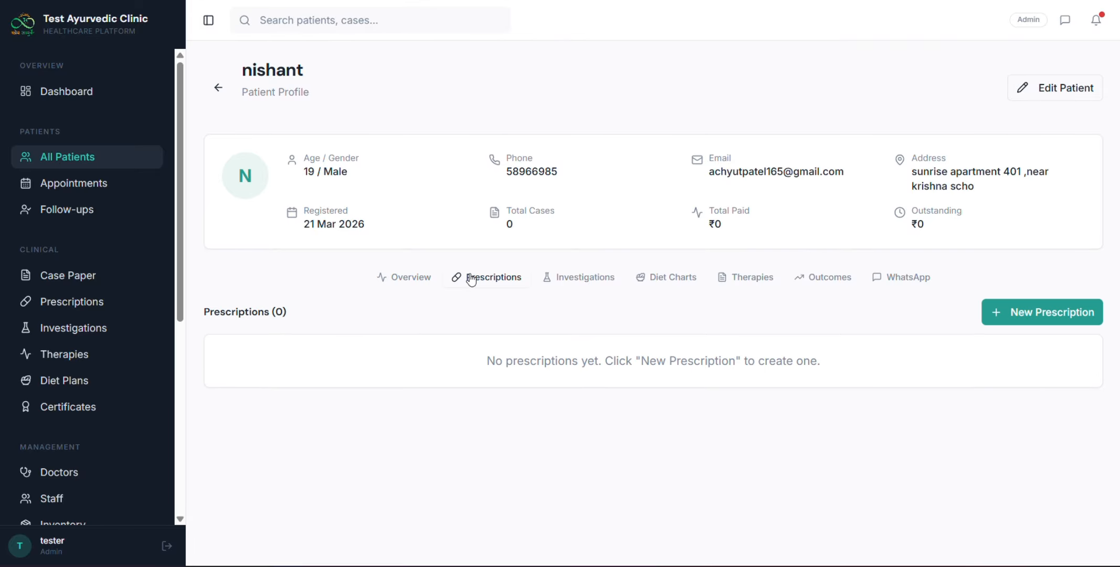
pyautogui.click(548, 281)
pyautogui.click(685, 281)
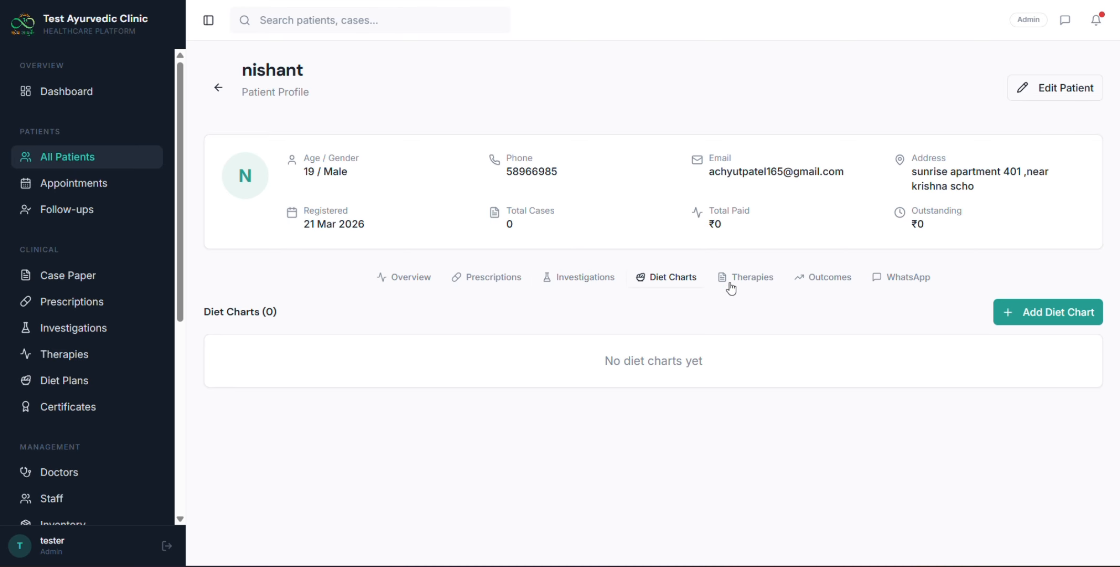
pyautogui.click(751, 281)
pyautogui.click(825, 283)
pyautogui.click(880, 284)
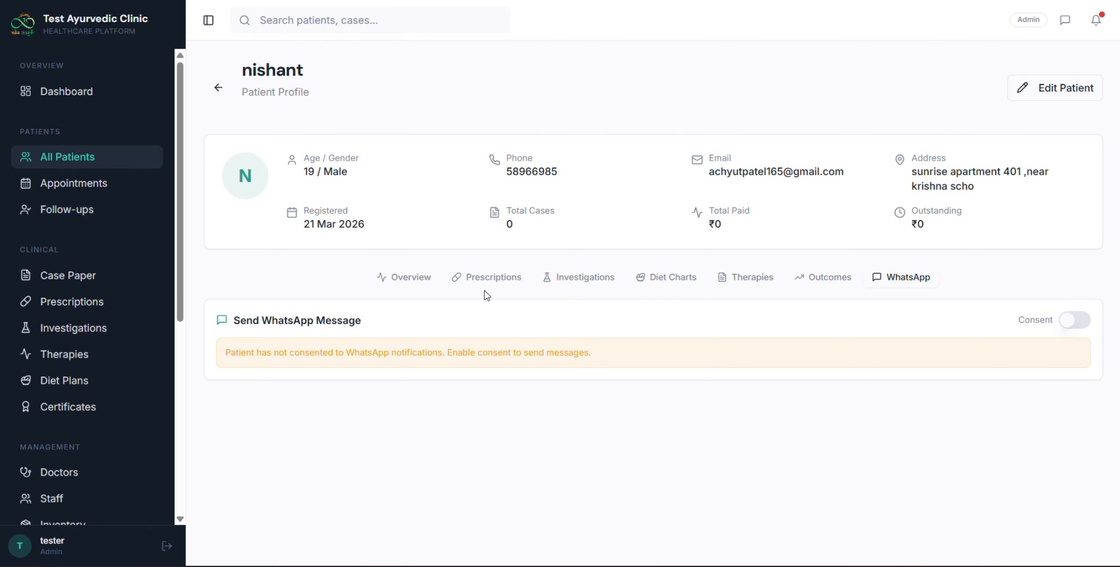
pyautogui.click(414, 282)
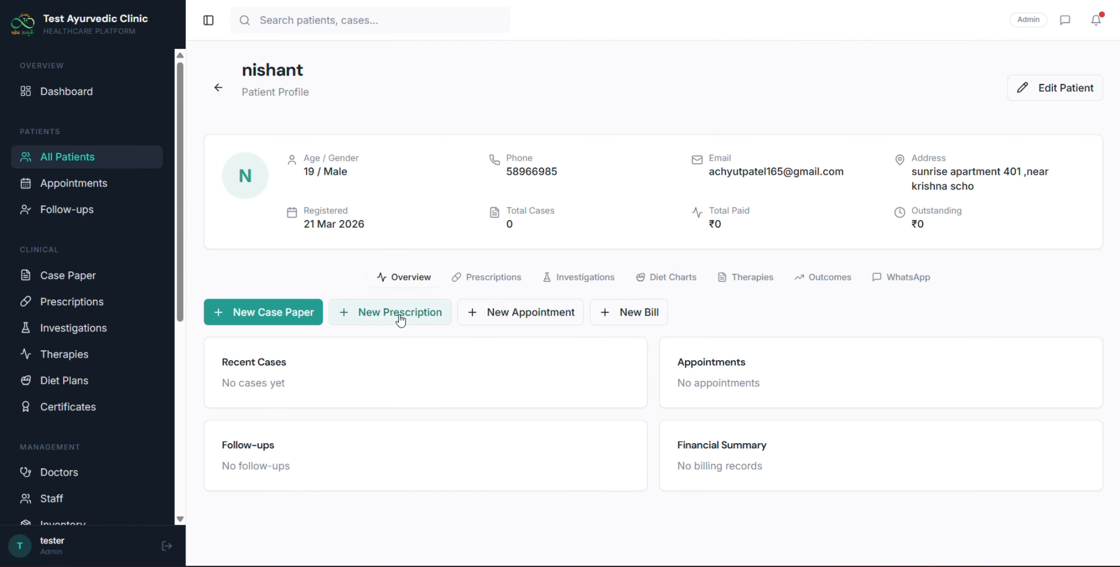
pyautogui.click(218, 88)
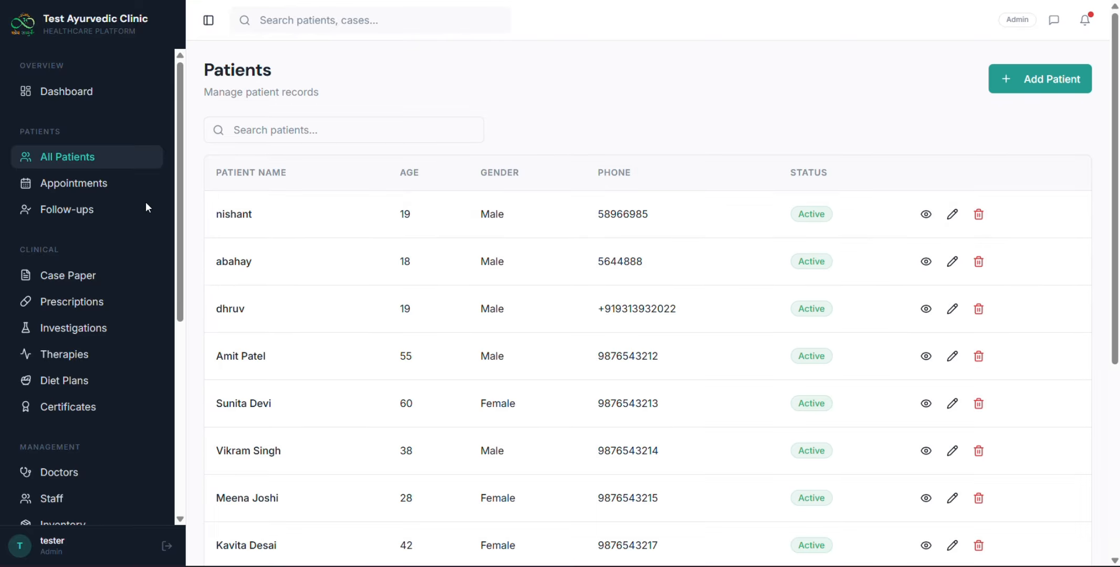
# Start a new appointment for the newly added patient and assign the first doctor offered.
pyautogui.click(106, 194)
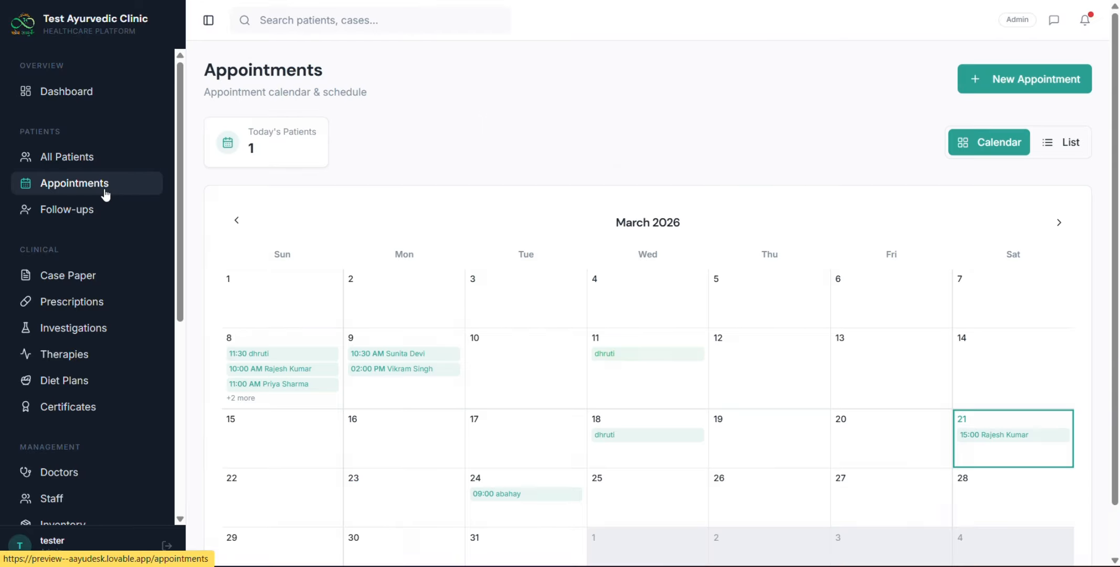
pyautogui.click(963, 93)
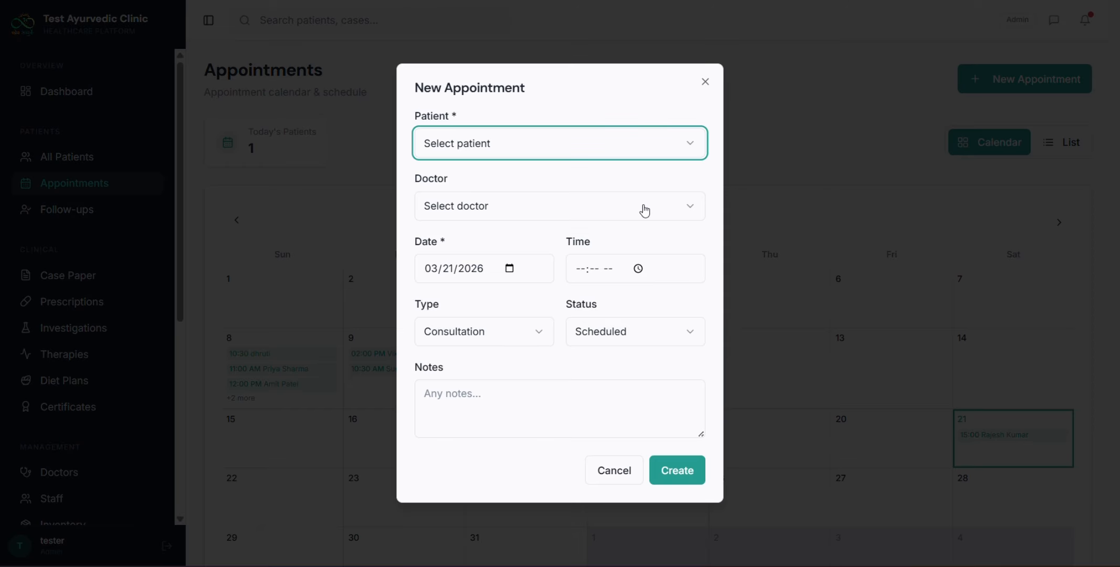
pyautogui.click(598, 152)
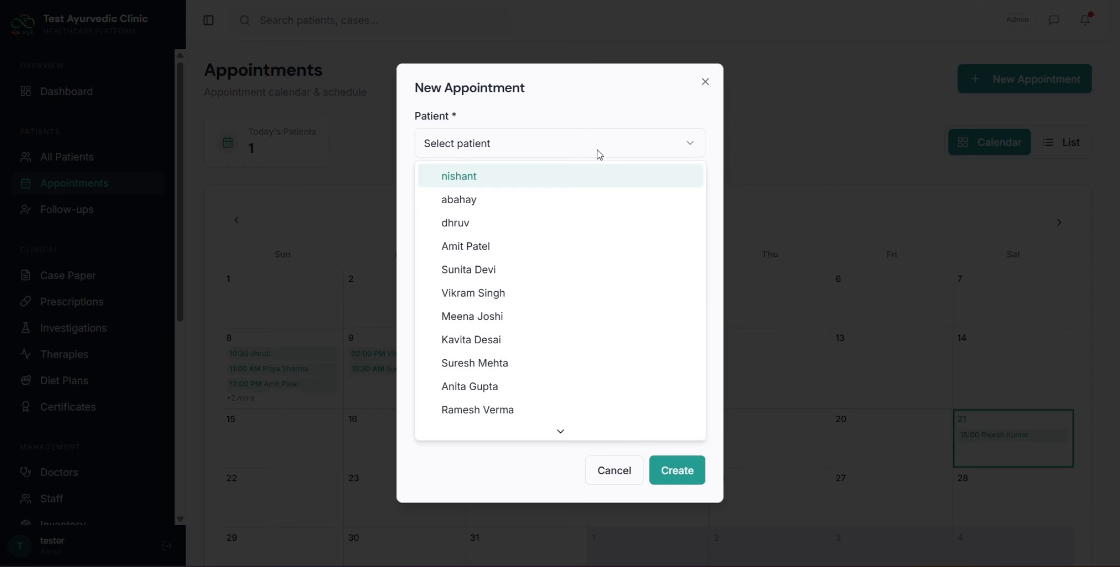
pyautogui.click(533, 178)
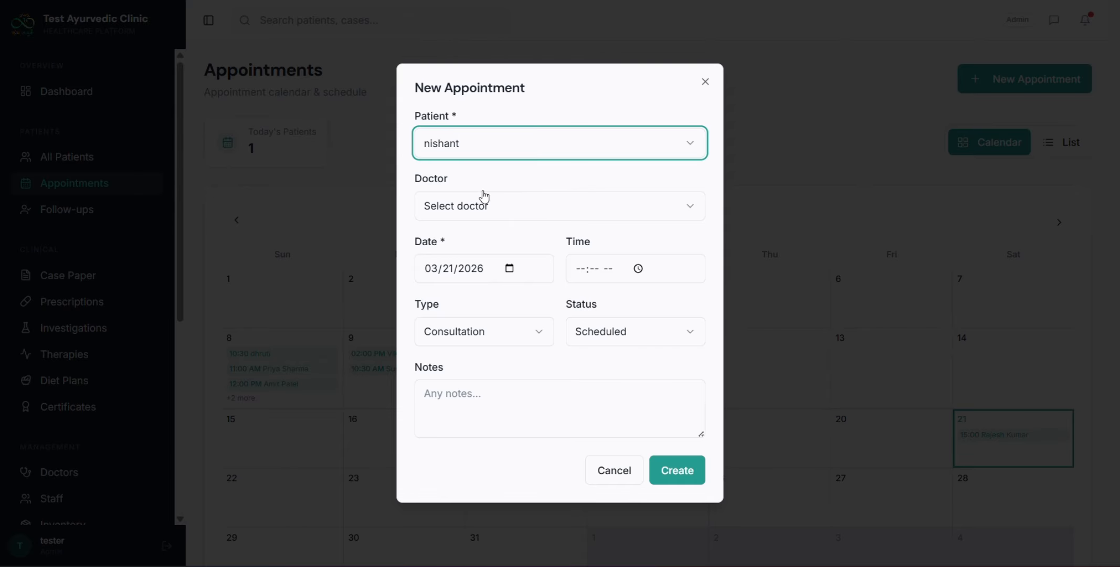
pyautogui.click(454, 216)
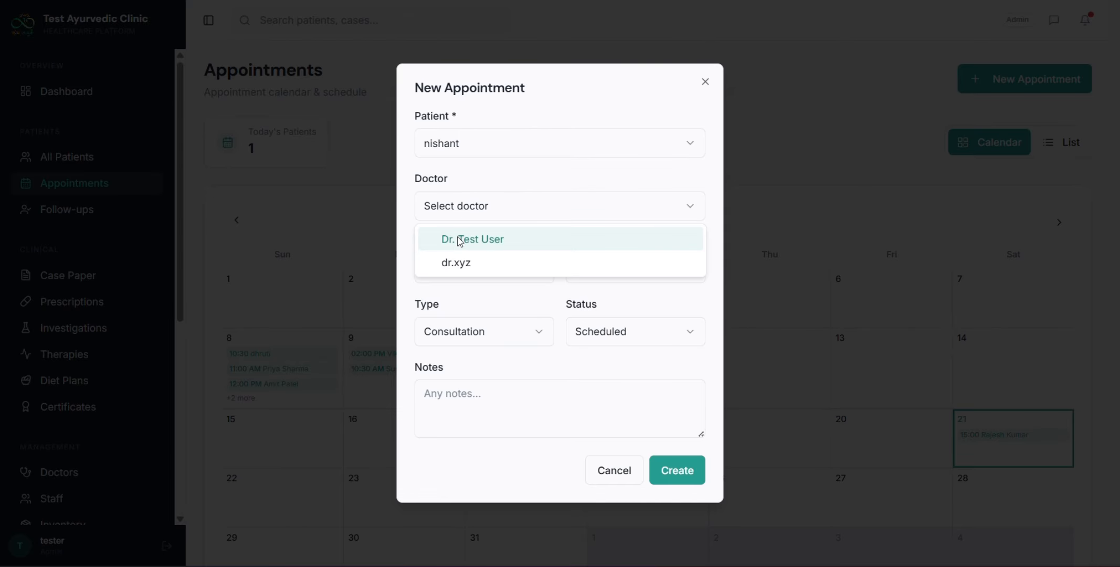
pyautogui.click(463, 241)
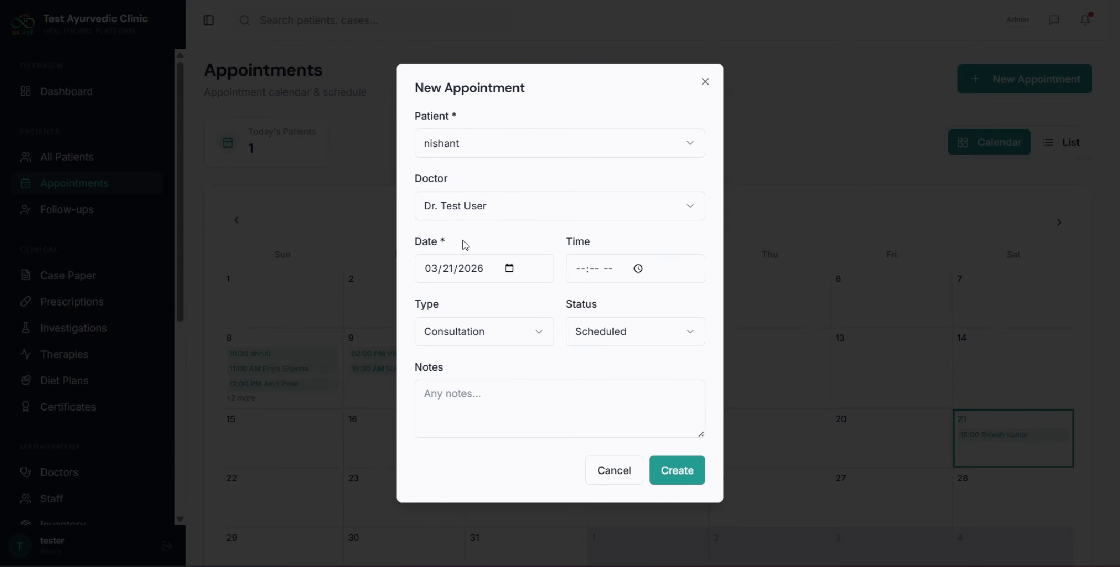
# Set the appointment date to 03/22/2026 and its status to Scheduled.
pyautogui.click(509, 269)
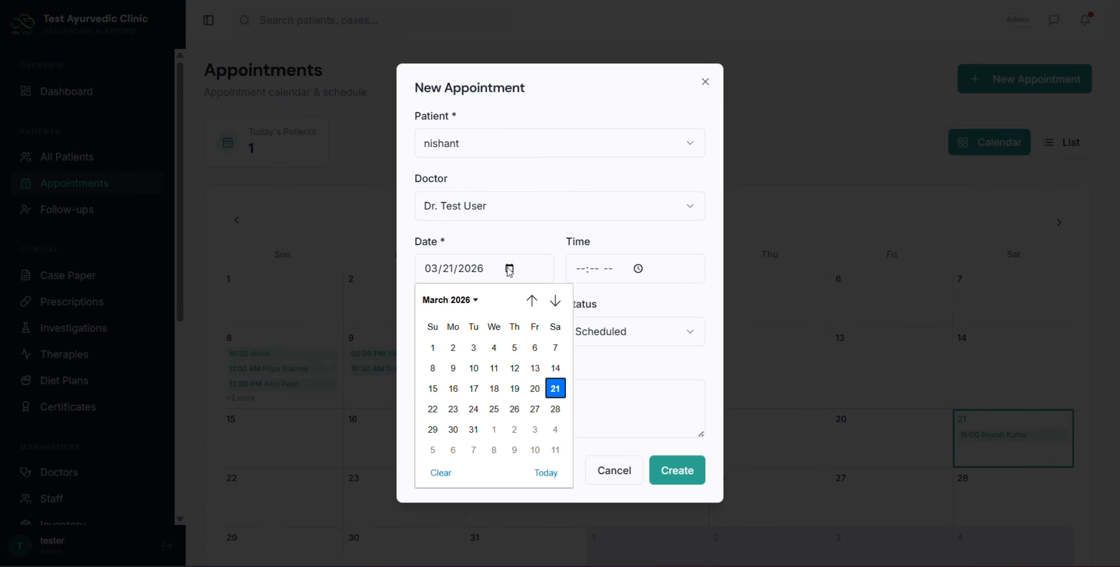
pyautogui.click(433, 409)
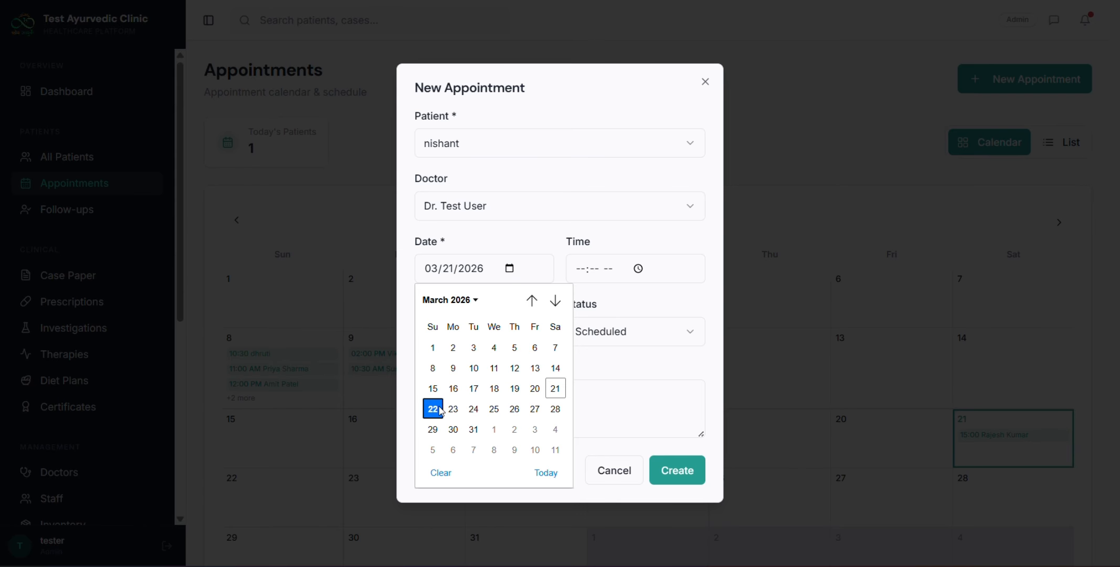
pyautogui.click(643, 340)
pyautogui.click(632, 366)
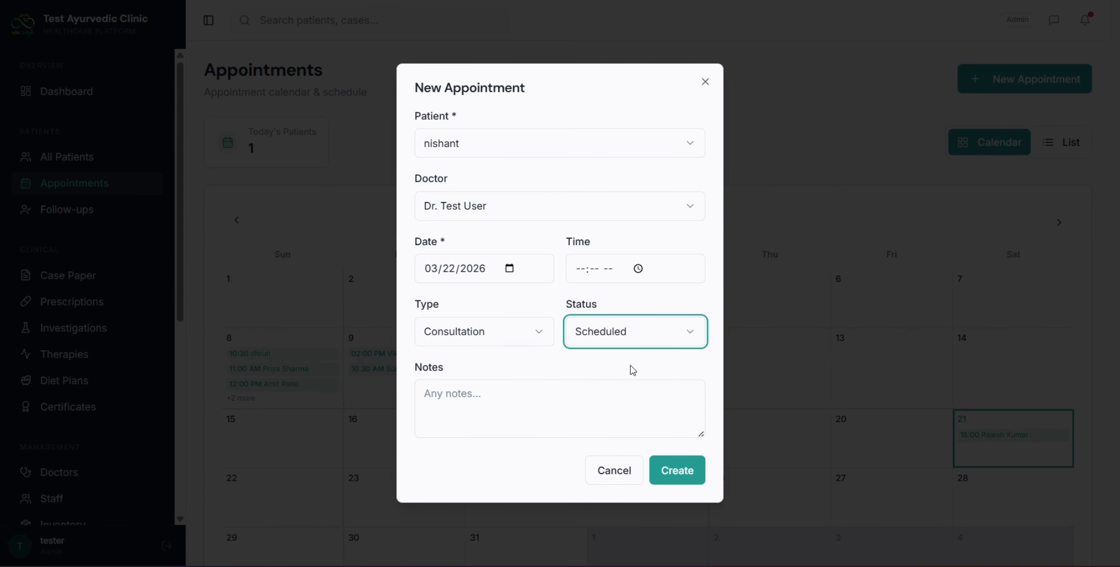
# Set the appointment time to 07:00 PM, keep Consultation as the type, and create the appointment.
pyautogui.click(638, 268)
pyautogui.scroll(-1, 593, 431)
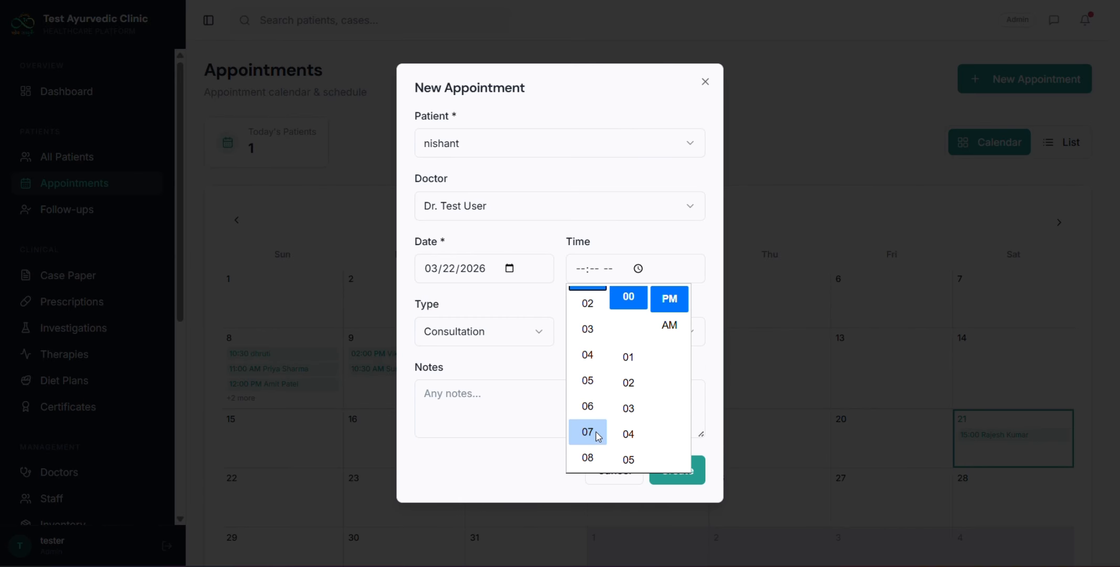
pyautogui.click(599, 435)
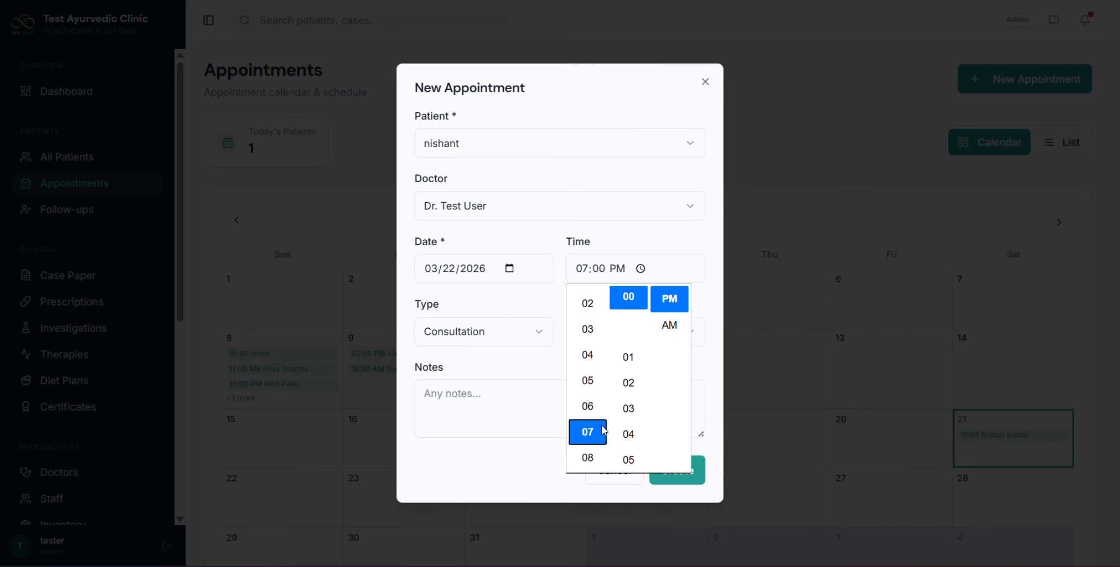
pyautogui.click(665, 307)
pyautogui.click(688, 241)
pyautogui.click(476, 330)
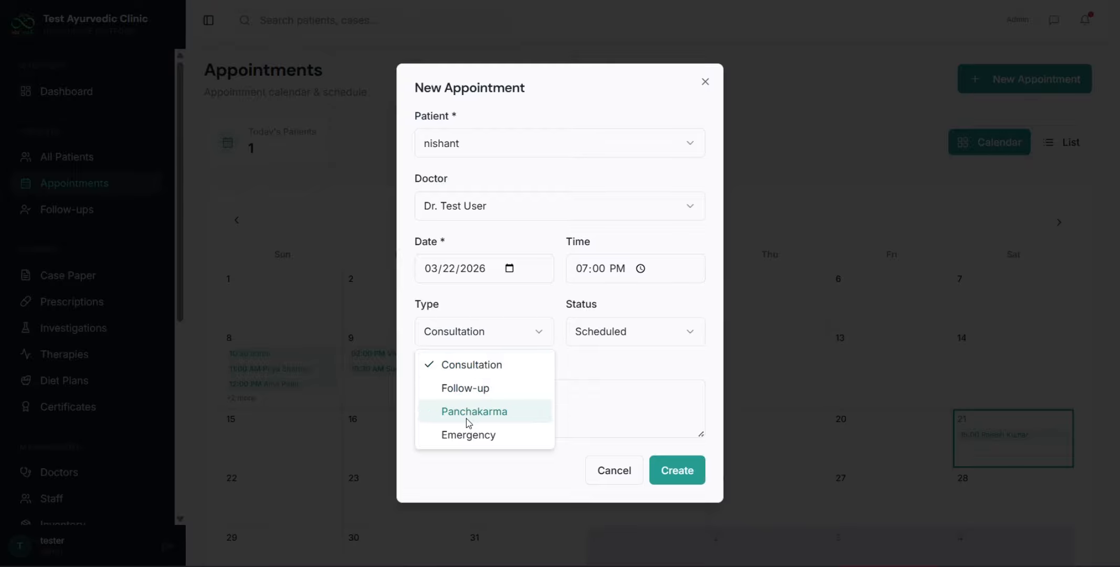
pyautogui.click(609, 433)
pyautogui.click(678, 472)
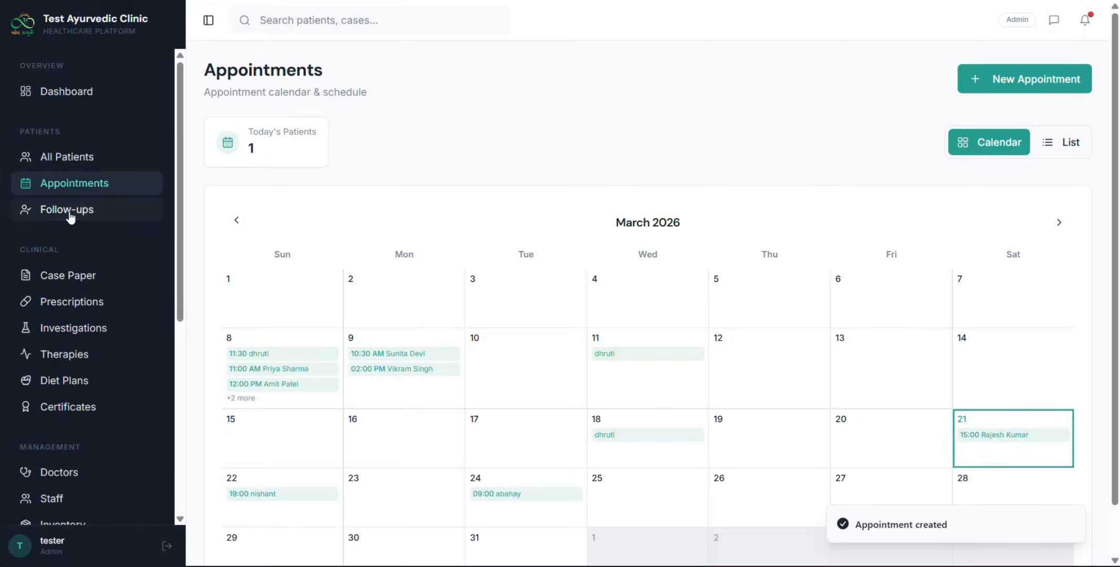
# Check the per-visit follow-up records for all patients.
pyautogui.click(70, 212)
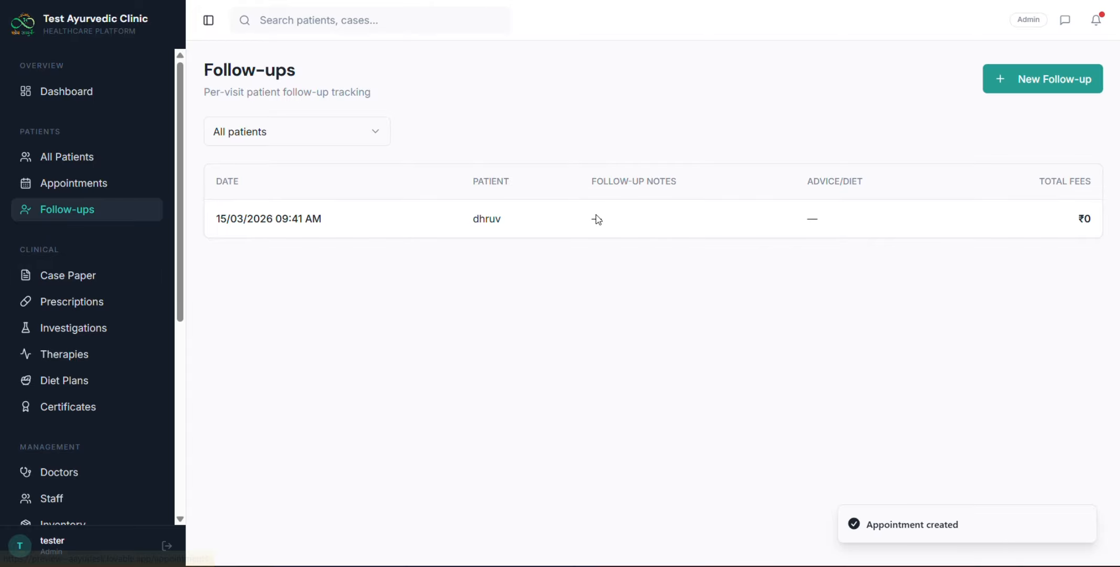
pyautogui.scroll(-2, 55, 251)
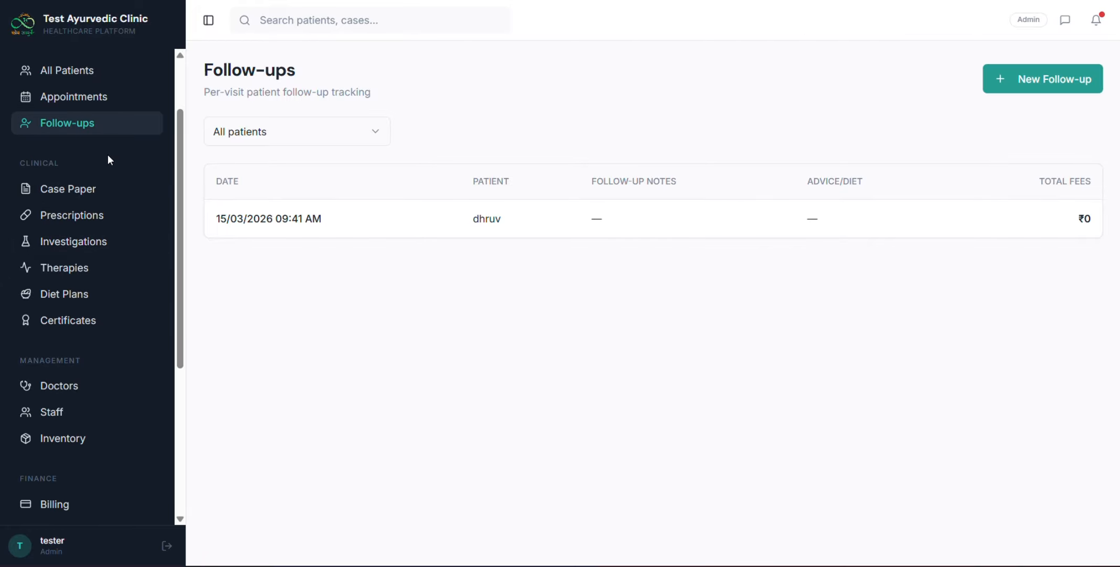
# Open the Ayurvedic case paper and find and select the newly added patient for it.
pyautogui.click(80, 191)
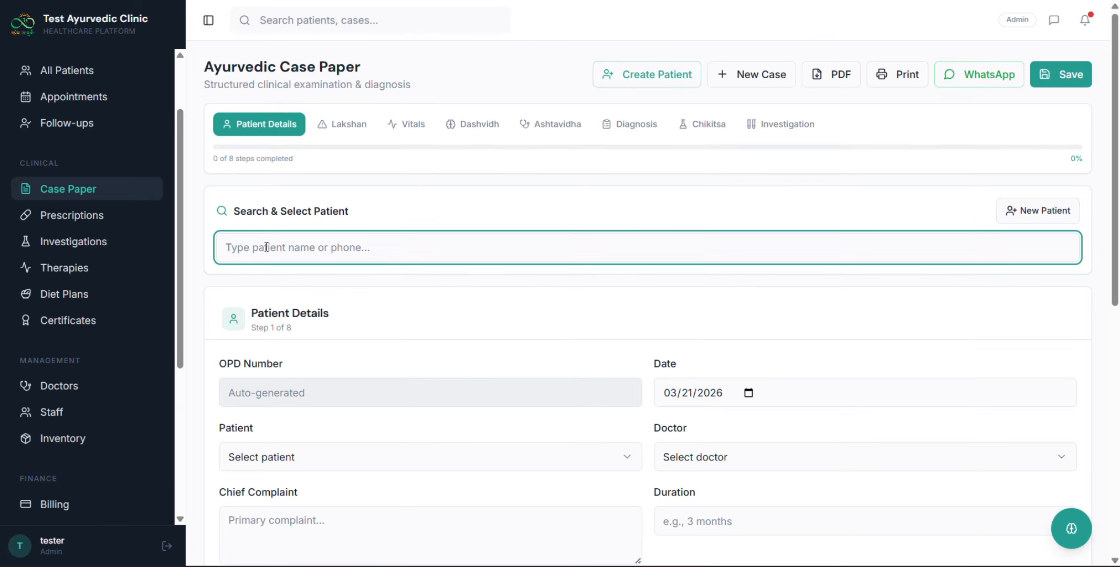
pyautogui.scroll(-6, 267, 247)
pyautogui.scroll(6, 266, 247)
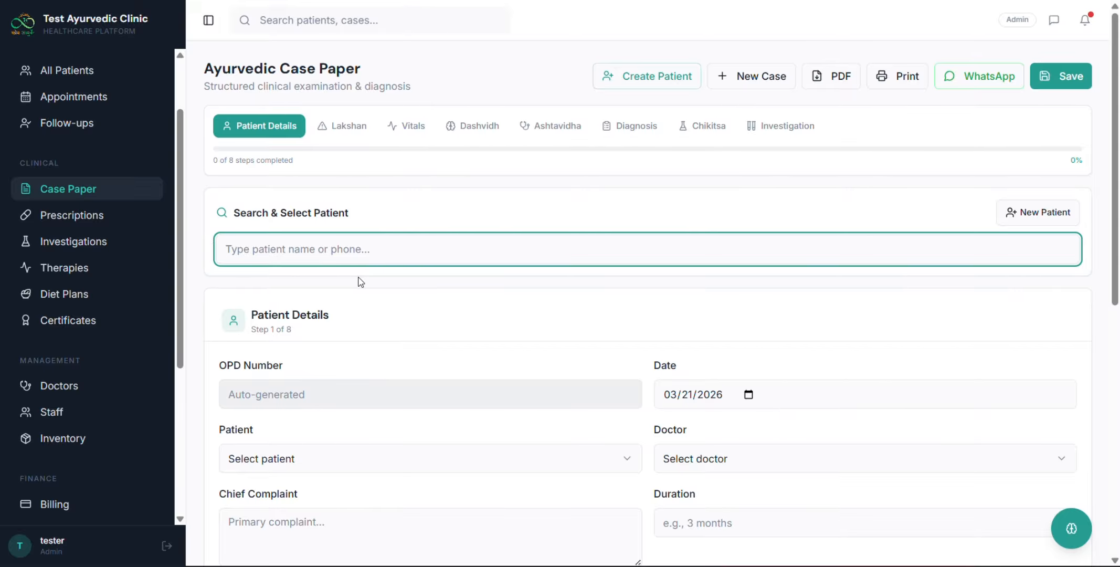
pyautogui.write('ni')
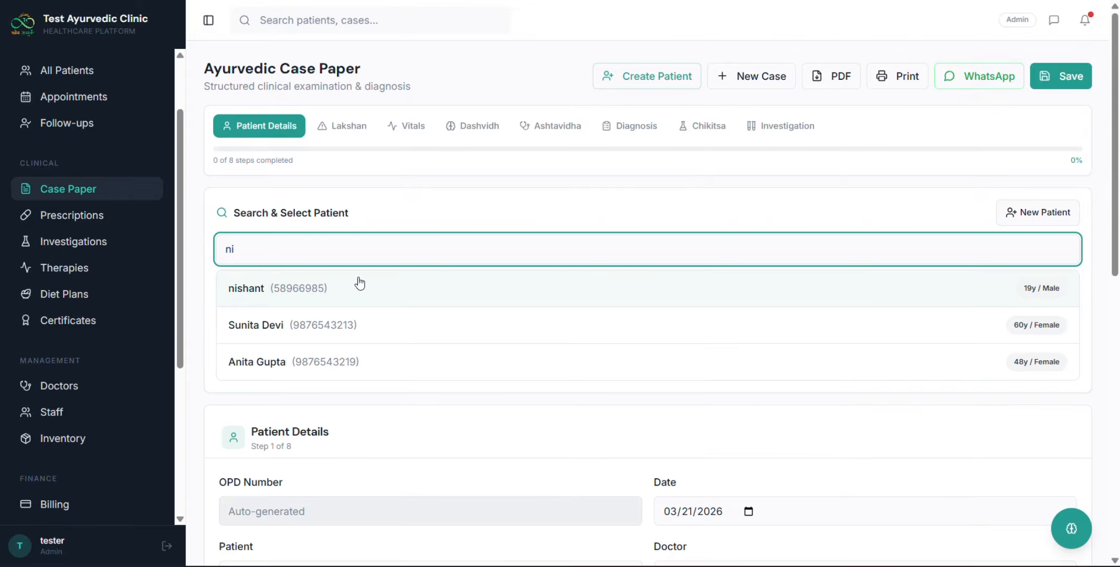
pyautogui.click(275, 294)
pyautogui.scroll(-1, 258, 280)
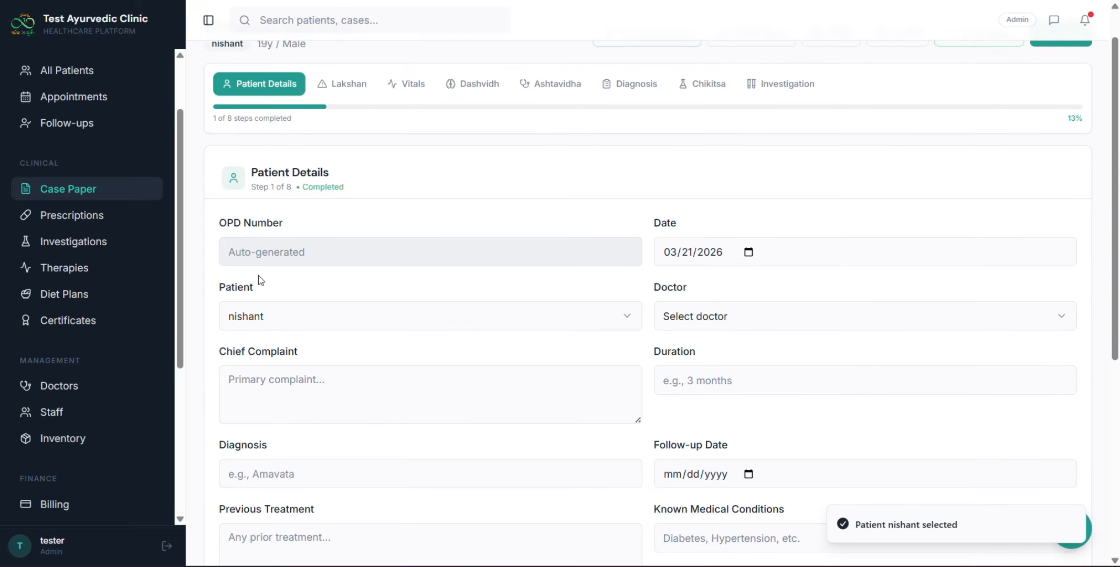
# Assign the first doctor offered to the case paper.
pyautogui.moveTo(210, 223); pyautogui.dragTo(309, 237)
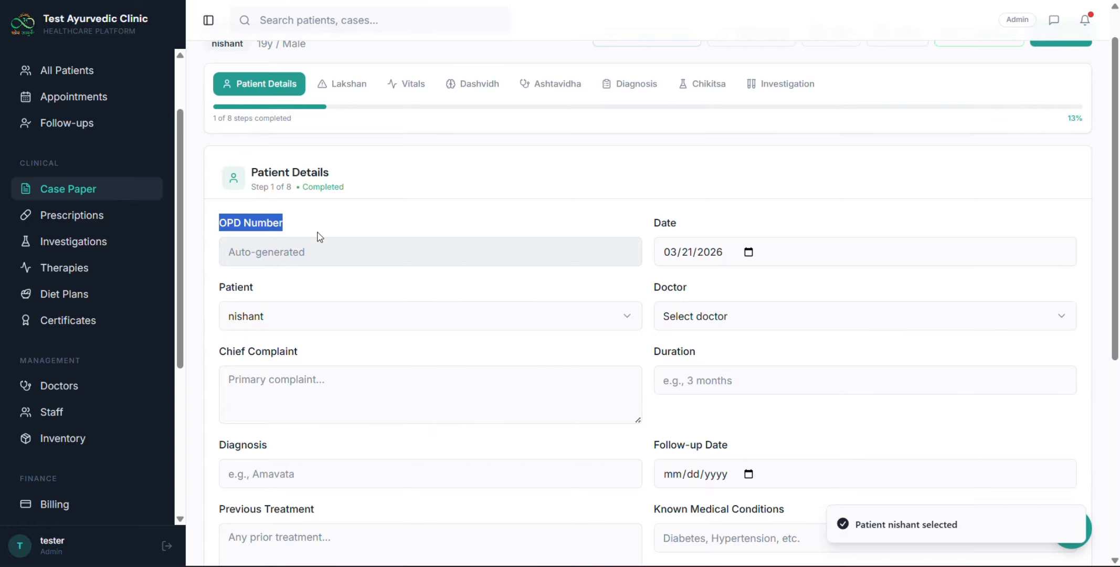
pyautogui.scroll(-1, 317, 236)
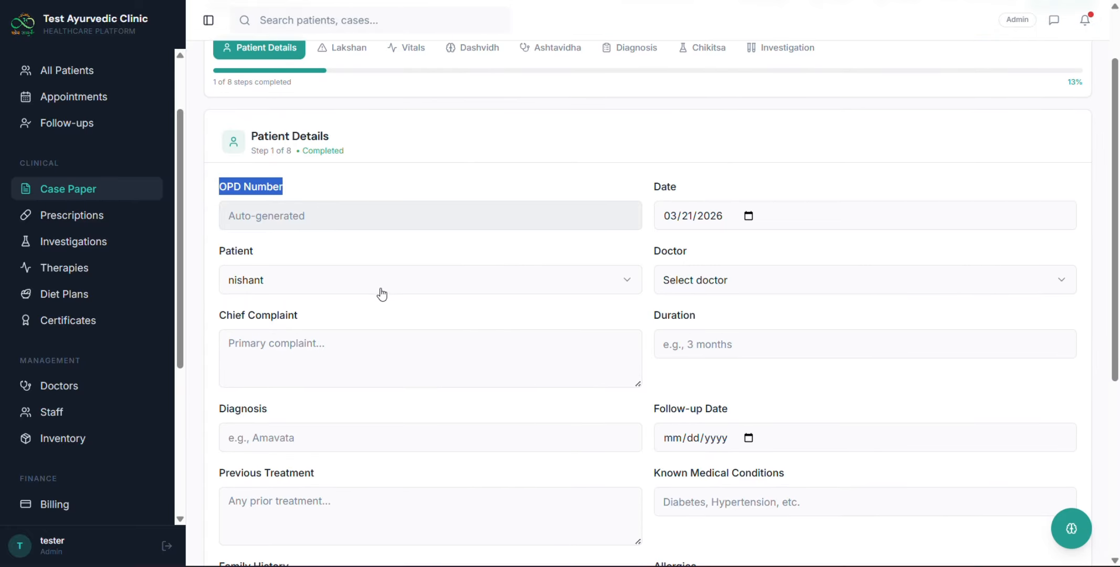
pyautogui.scroll(-3, 380, 293)
pyautogui.click(755, 179)
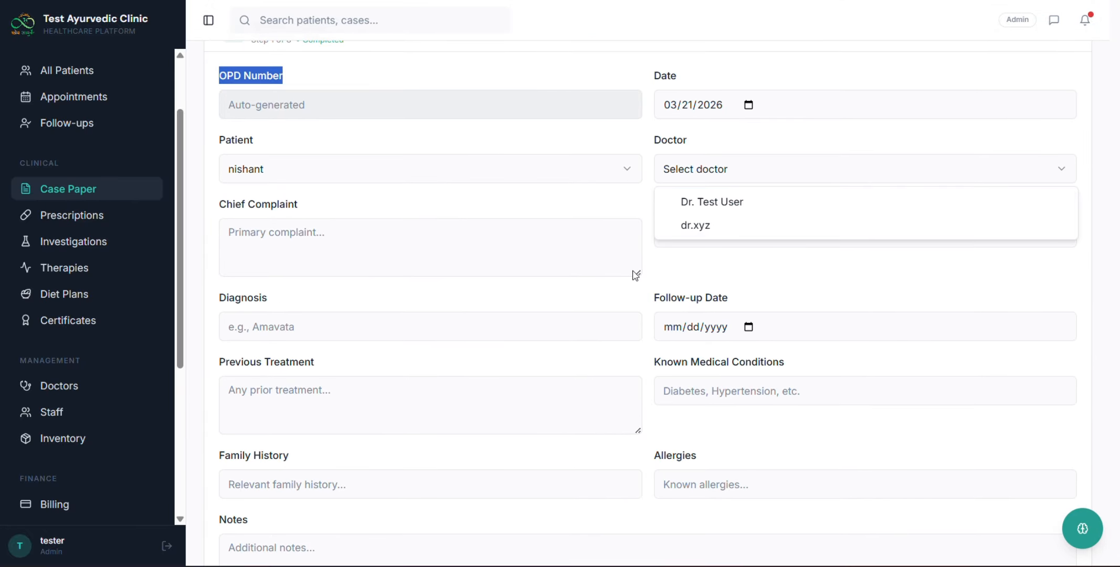
pyautogui.click(708, 200)
# Enter fever as the chief complaint and 2 month as its duration in the patient details.
pyautogui.click(706, 236)
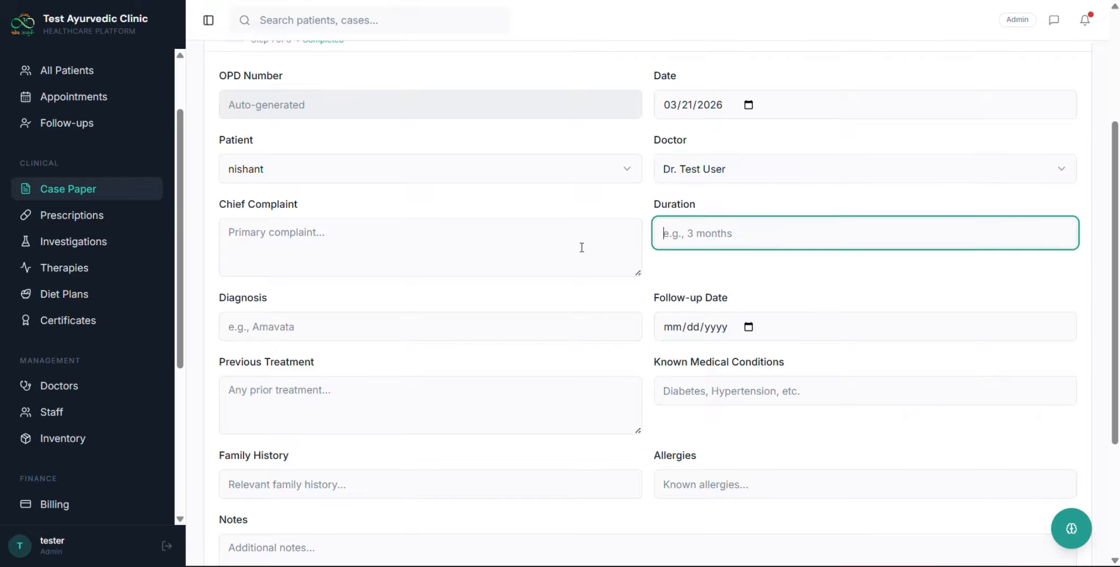
pyautogui.click(432, 252)
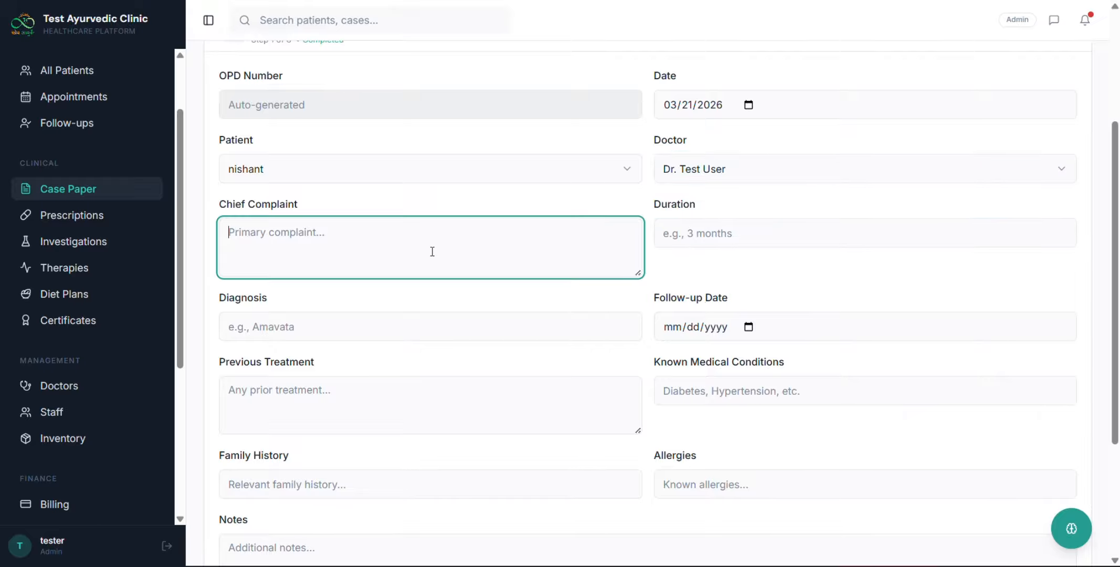
pyautogui.write('fever')
pyautogui.click(682, 236)
pyautogui.write('2')
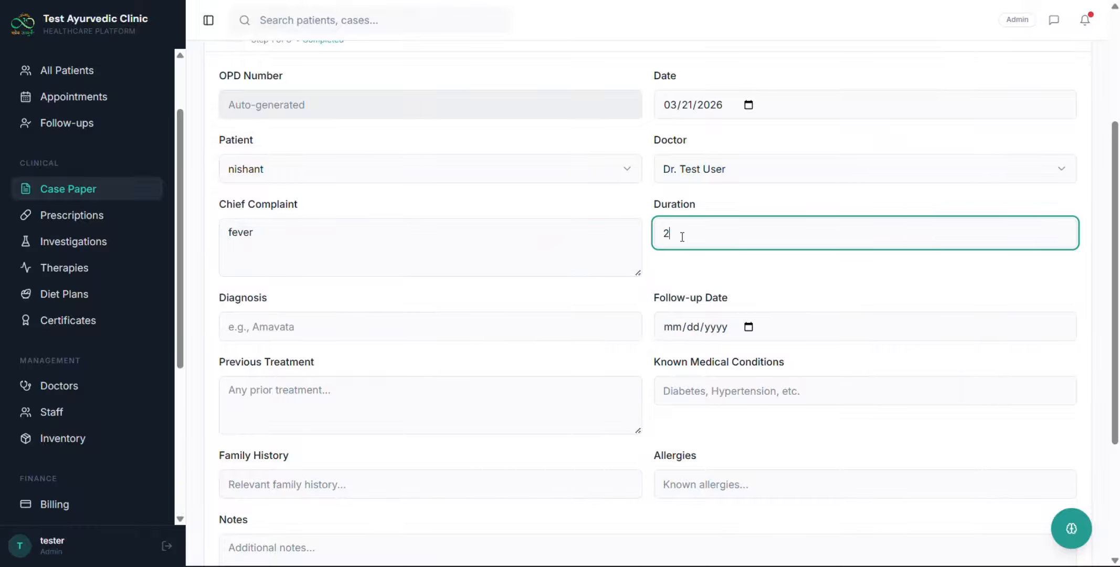
pyautogui.write(' mp')
pyautogui.click(412, 346)
# Look over the remaining patient details fields, including diagnosis, previous treatment, known medical conditions, family history, allergies and notes.
pyautogui.scroll(-3, 412, 346)
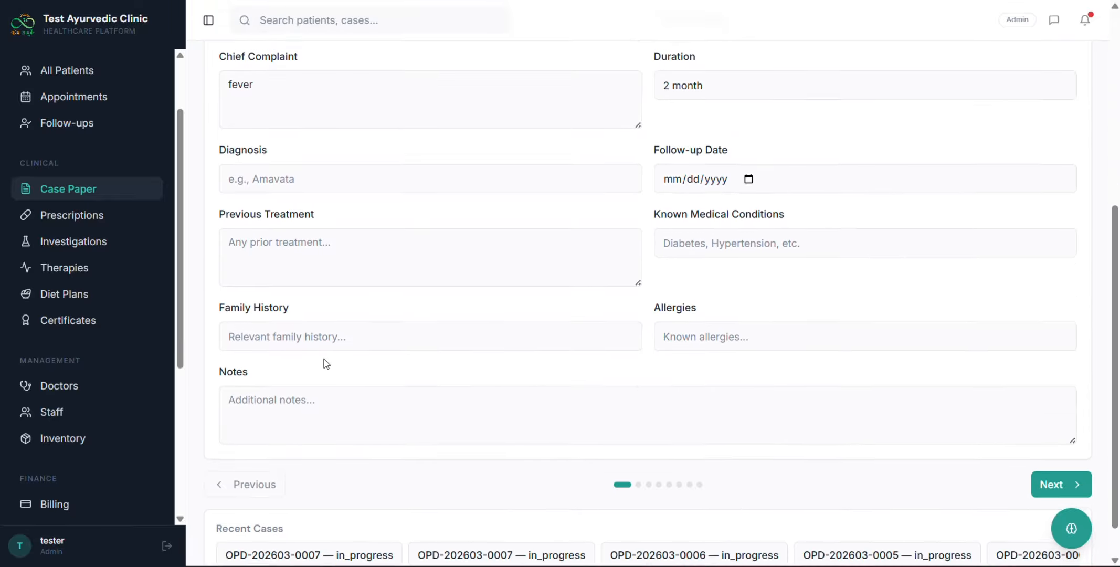
pyautogui.click(248, 184)
pyautogui.click(280, 247)
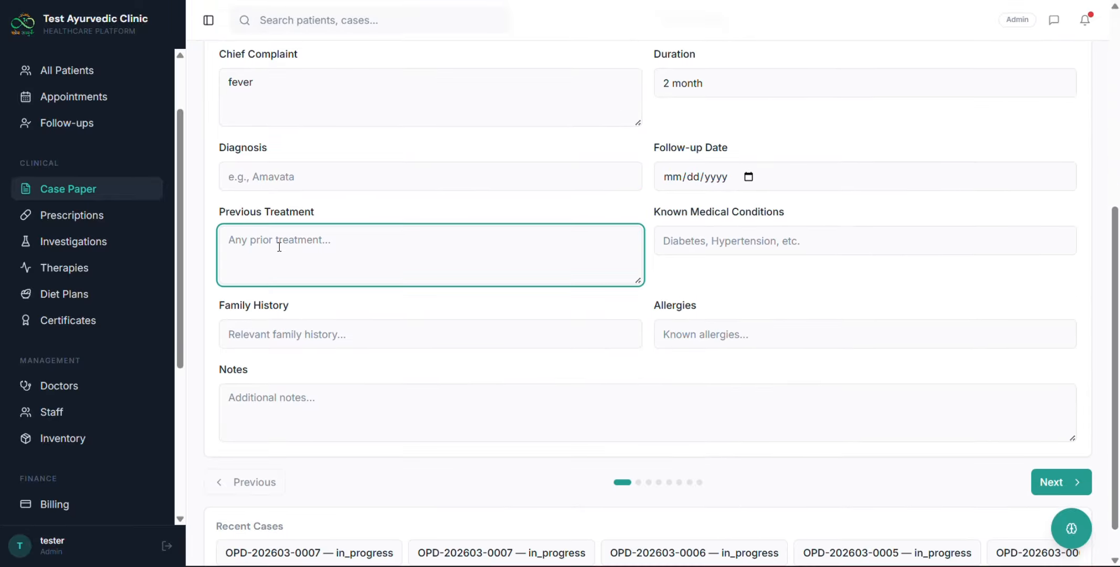
pyautogui.click(698, 246)
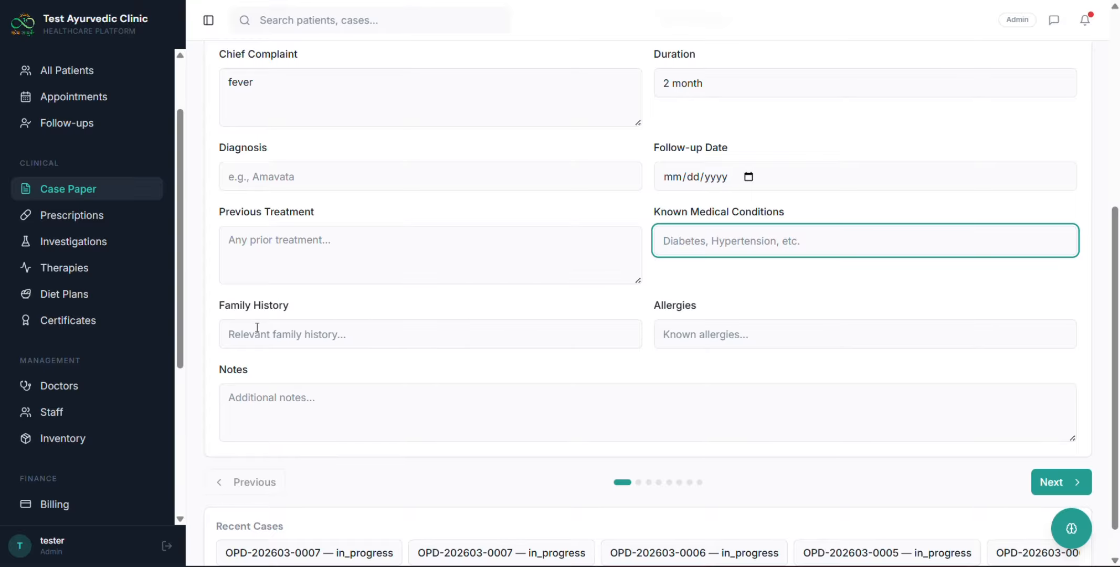
pyautogui.scroll(6, 614, 268)
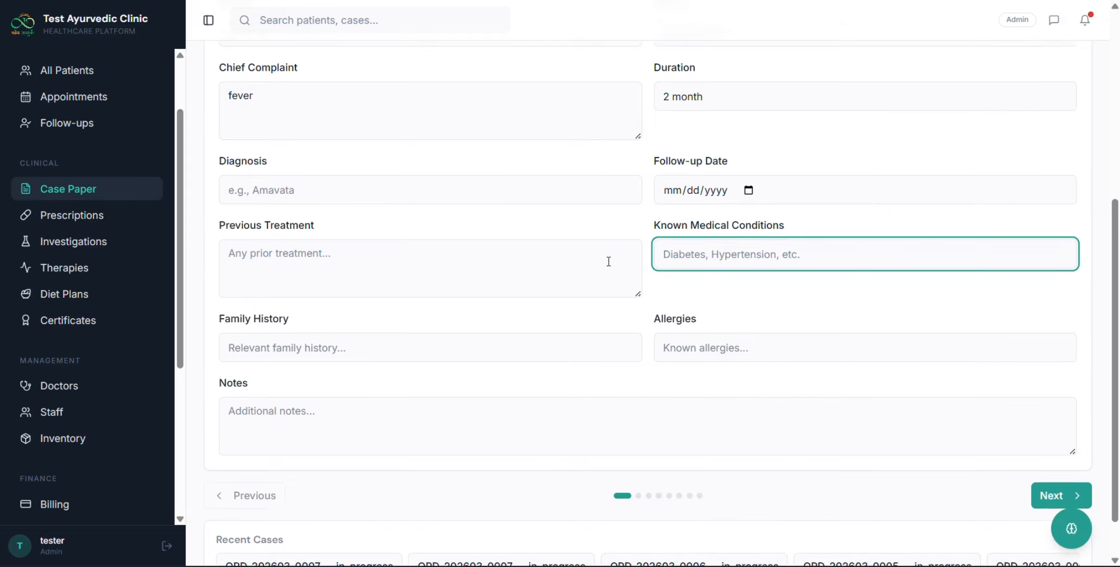
pyautogui.scroll(-7, 510, 265)
pyautogui.scroll(7, 542, 337)
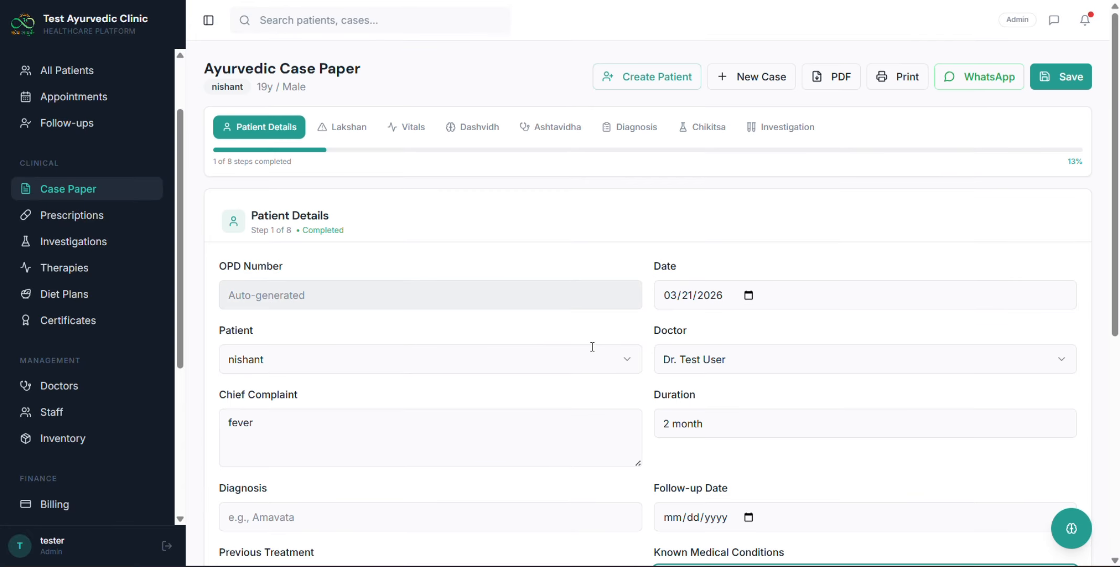
# Go to the Lakshan section, search the symptoms for fever and add Jwara (Fever).
pyautogui.click(336, 128)
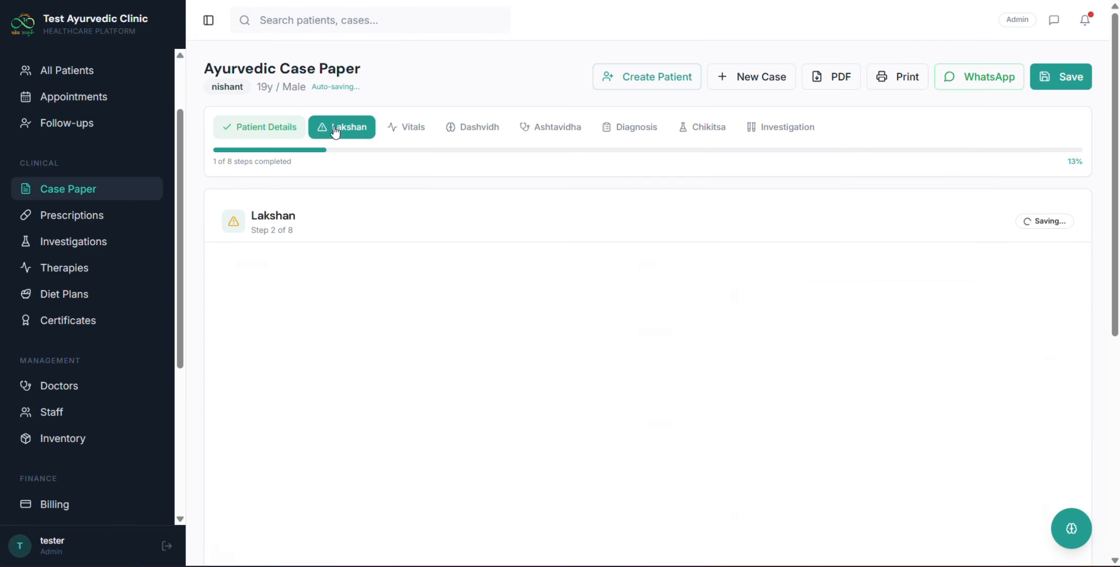
pyautogui.click(381, 305)
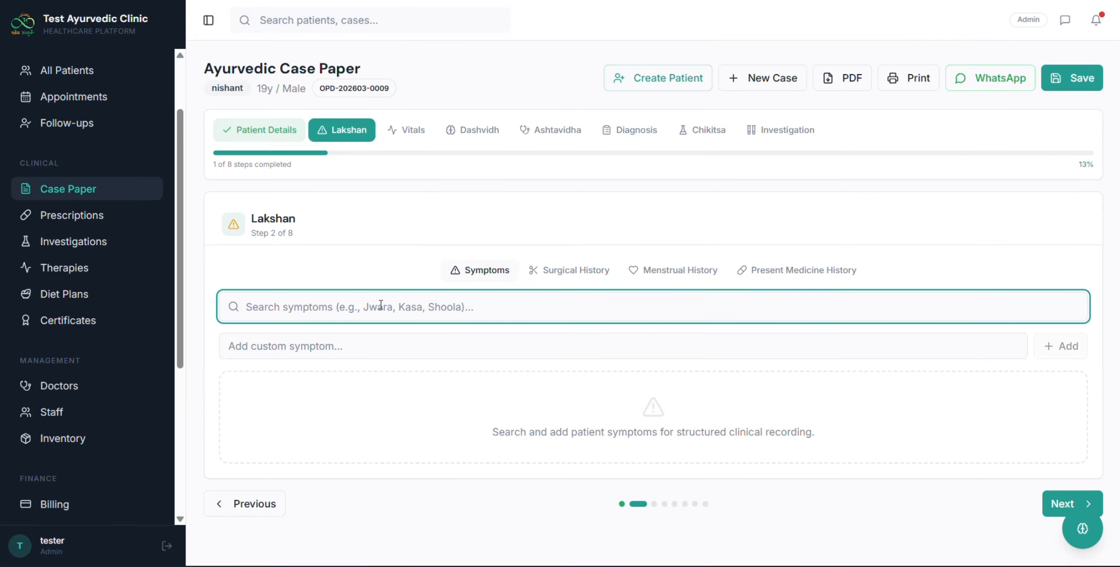
pyautogui.write('f')
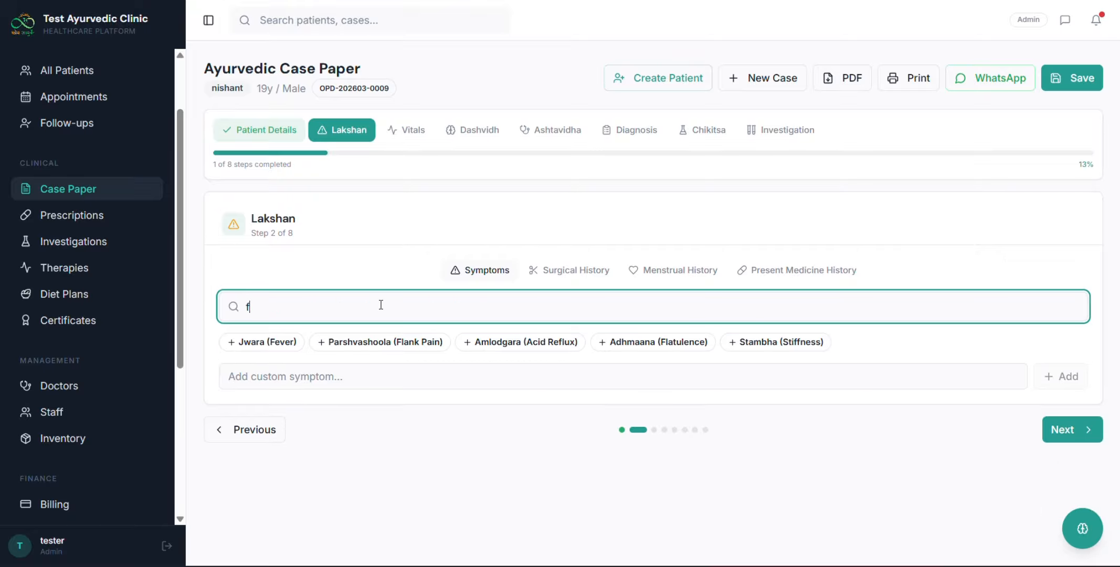
pyautogui.write('e')
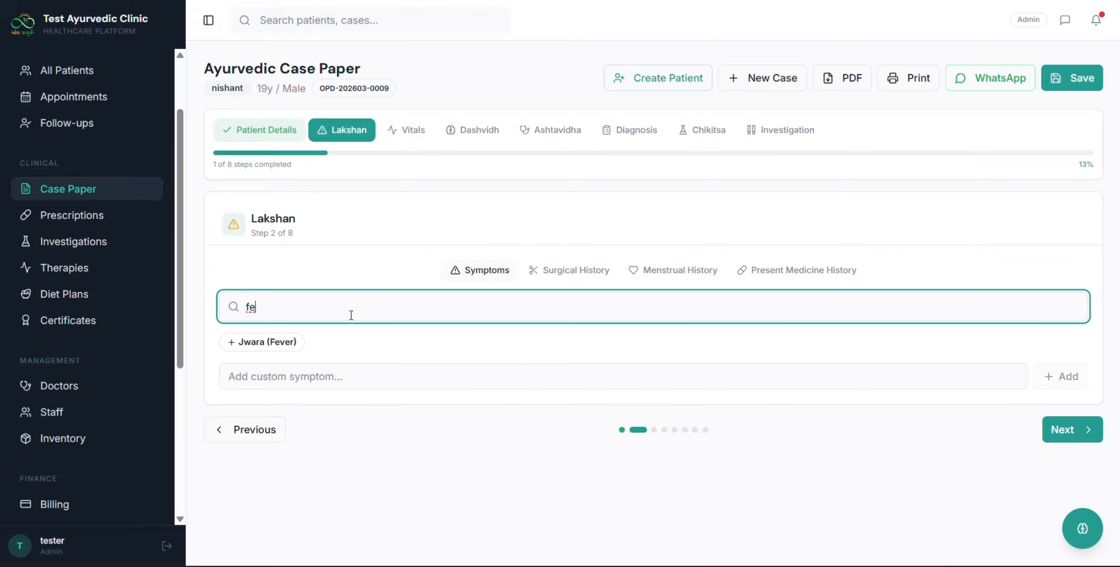
pyautogui.click(276, 343)
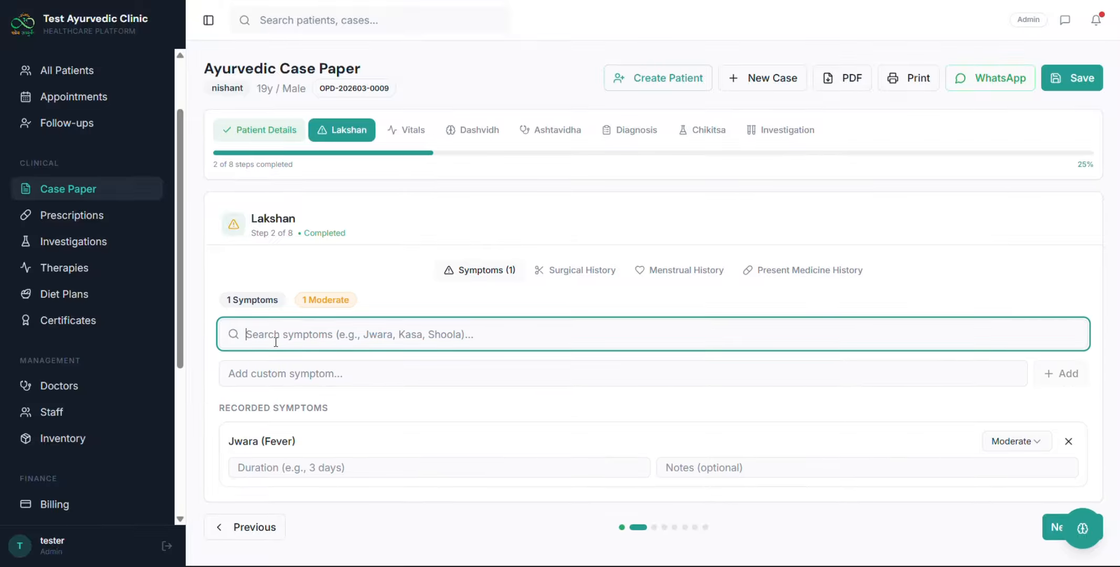
# Search the symptoms for "col" and add Pratishyaya (Cold/Rhinitis) to the recorded symptoms.
pyautogui.write('c')
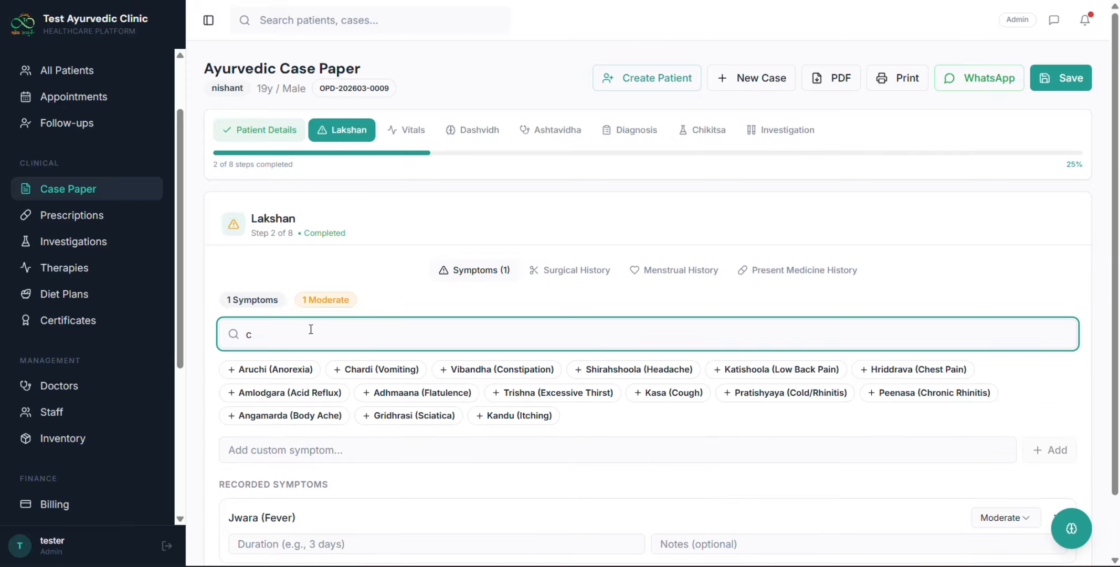
pyautogui.write('ol')
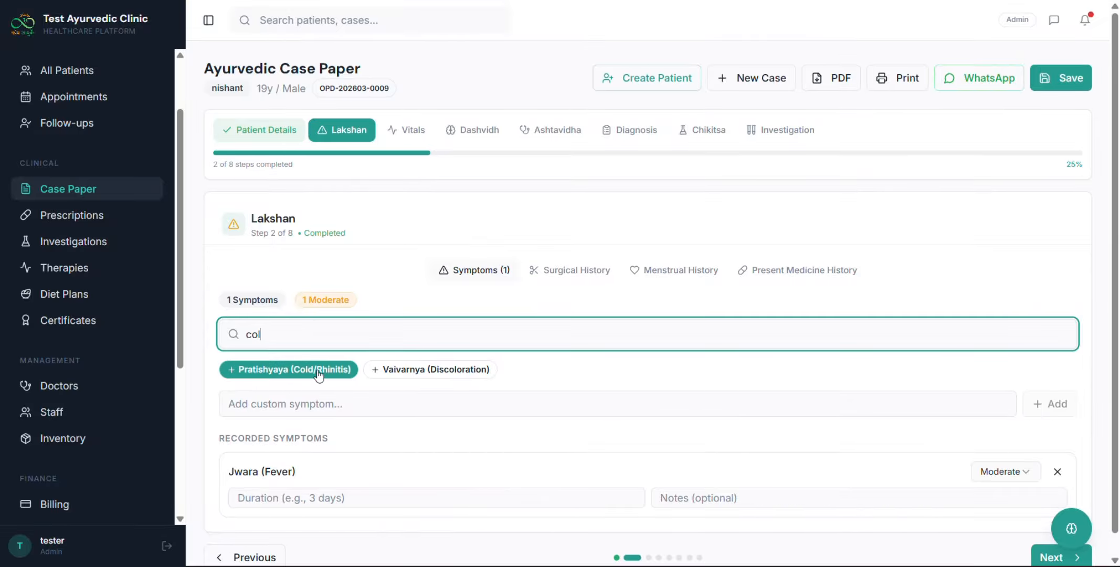
pyautogui.click(305, 363)
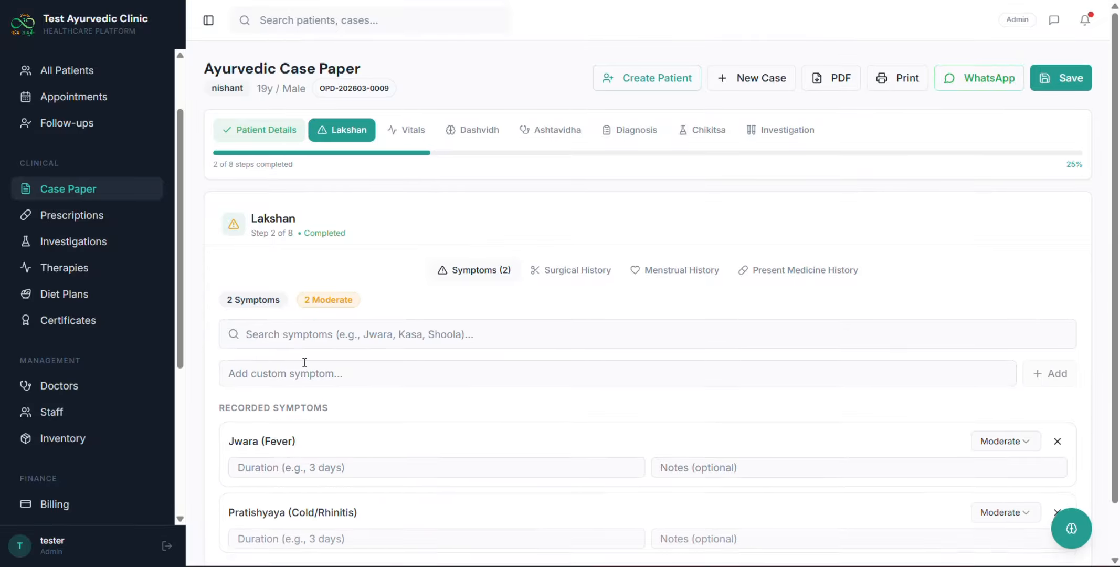
pyautogui.scroll(-1, 304, 363)
pyautogui.scroll(-1, 311, 349)
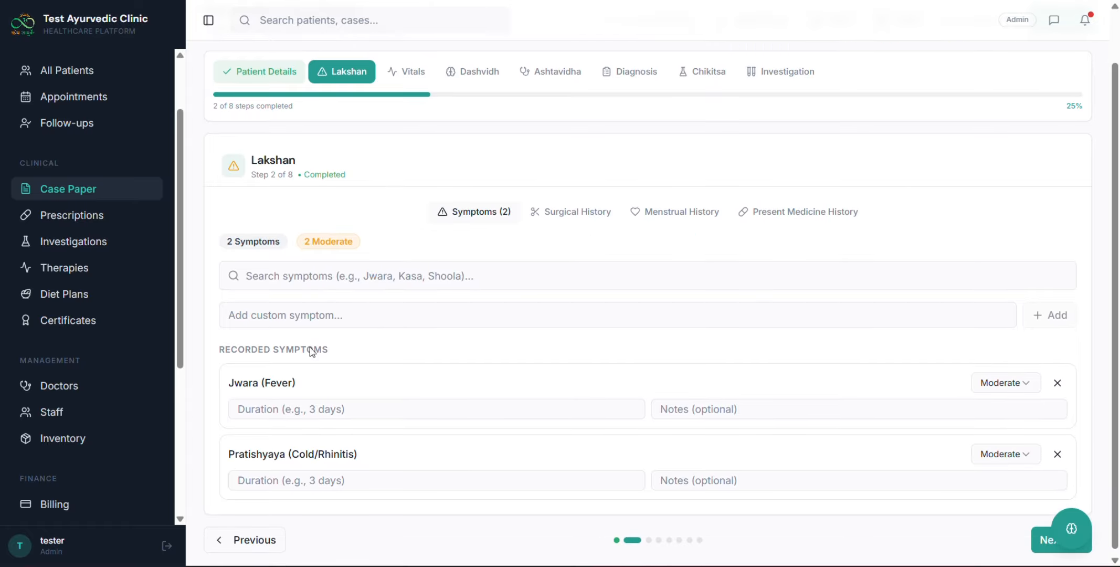
# Add a custom symptom named jkednlede to the recorded symptoms.
pyautogui.click(487, 316)
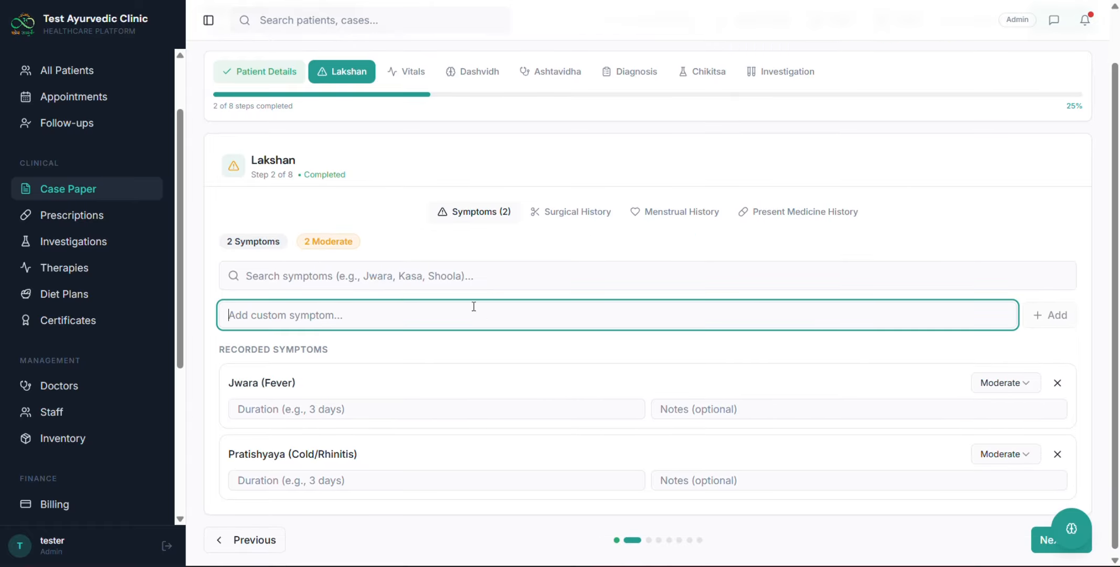
pyautogui.write('jkednlede')
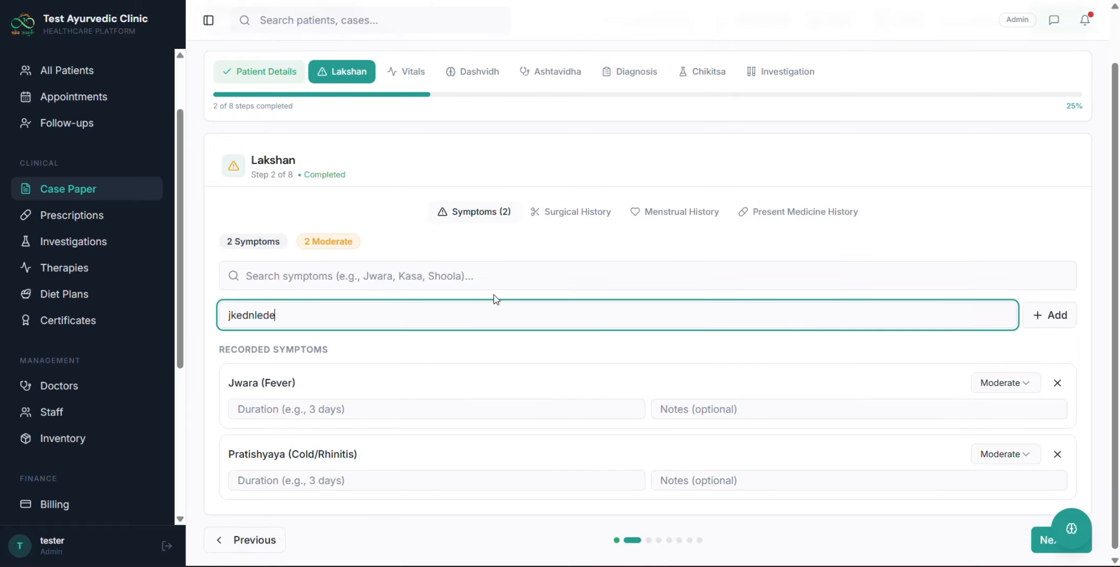
pyautogui.click(1056, 317)
pyautogui.scroll(-2, 466, 341)
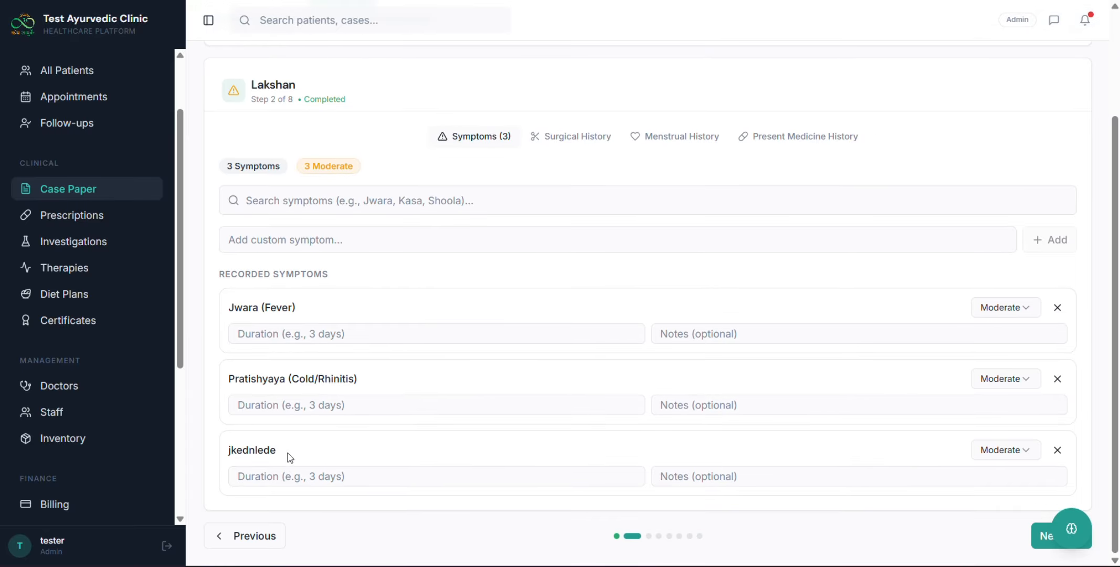
# Set the duration of the custom symptom jkednlede to 3 and the duration of Jwara (Fever) to 6 day.
pyautogui.click(282, 479)
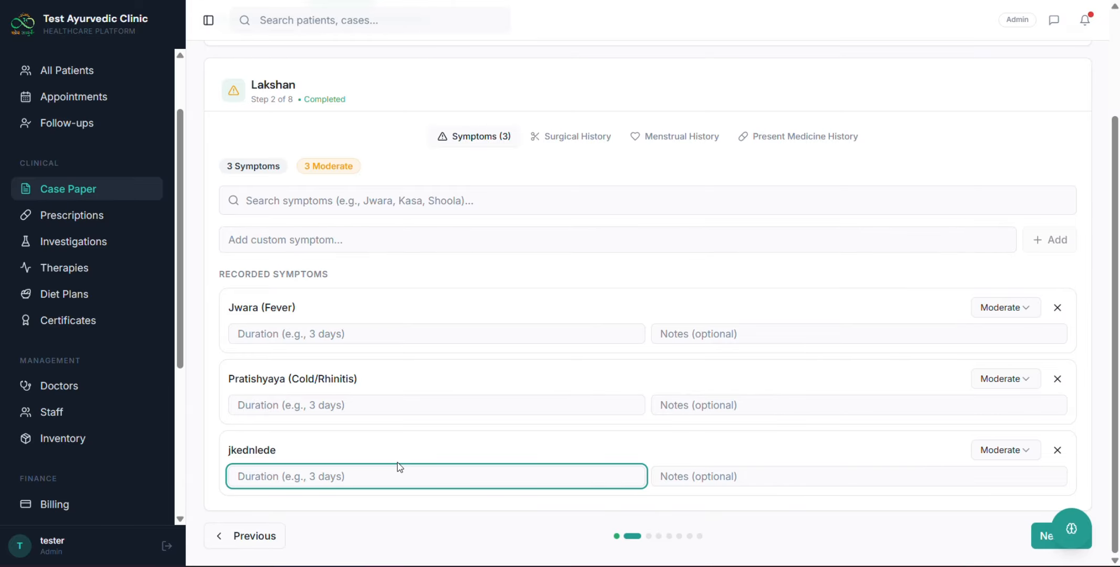
pyautogui.write('3')
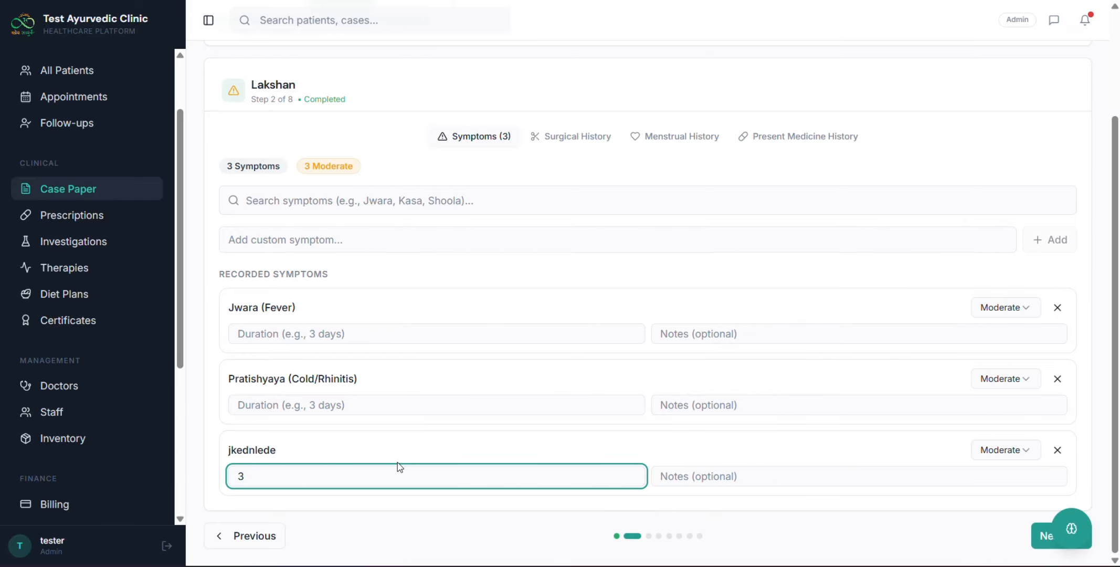
pyautogui.click(346, 342)
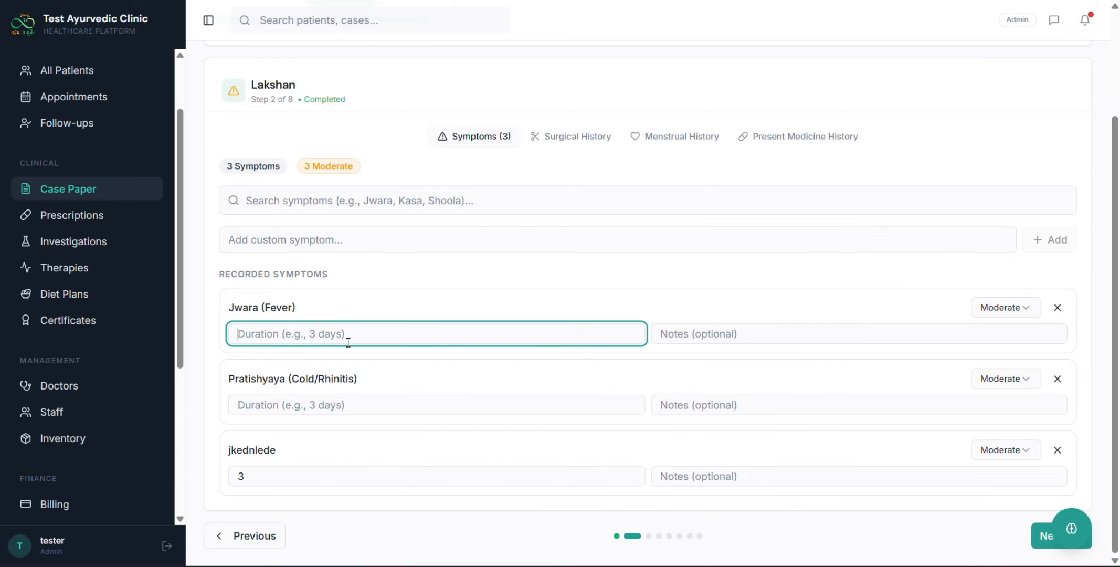
pyautogui.write('6 day')
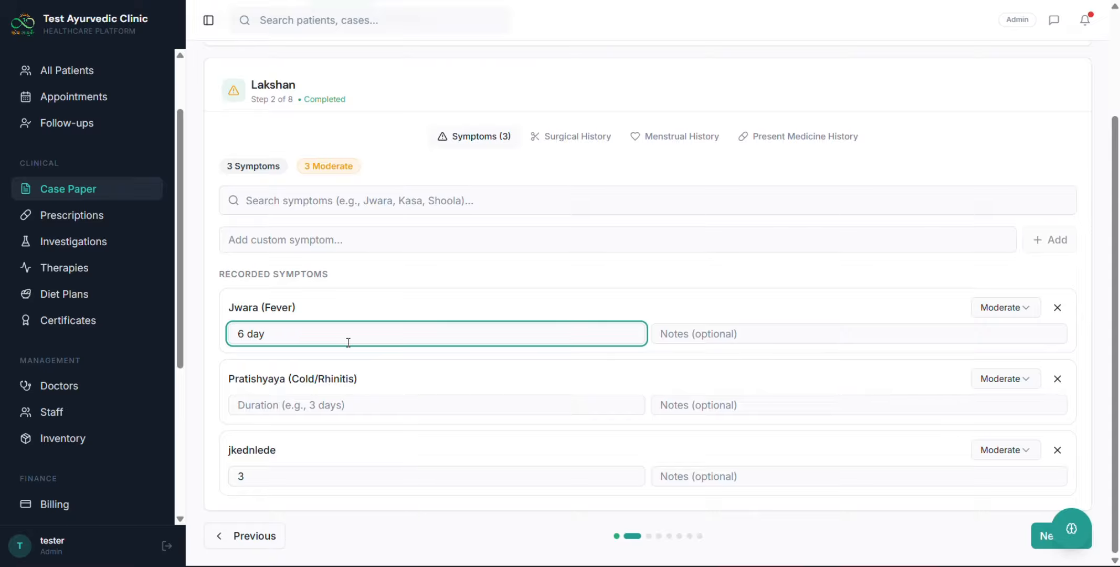
# Look over the Surgical History, Menstrual History and Present Medicine History parts of the Lakshan section.
pyautogui.scroll(3, 348, 342)
pyautogui.scroll(-3, 349, 343)
pyautogui.scroll(3, 348, 343)
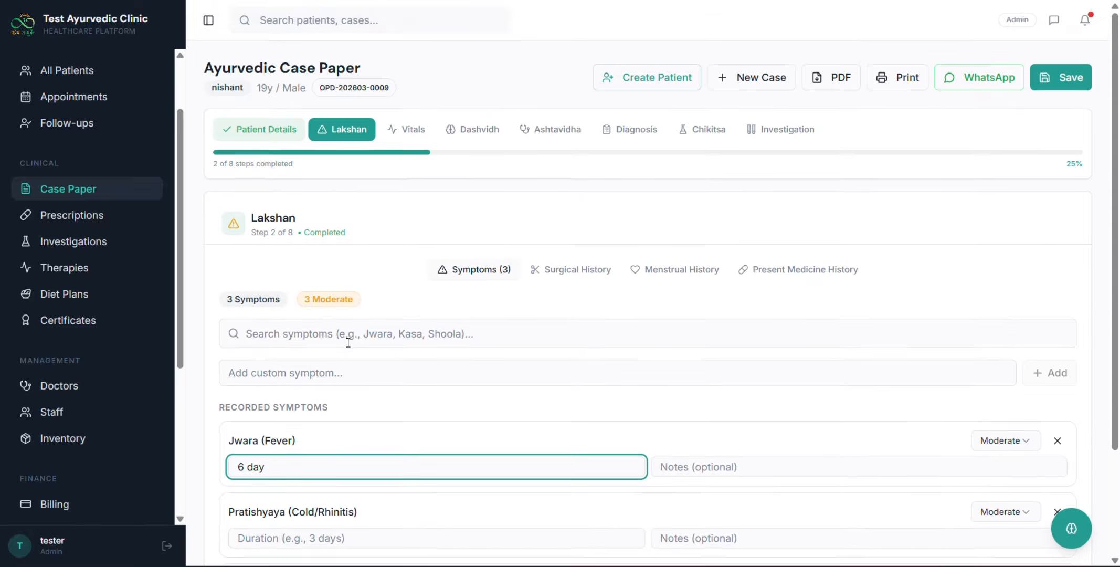
pyautogui.click(579, 270)
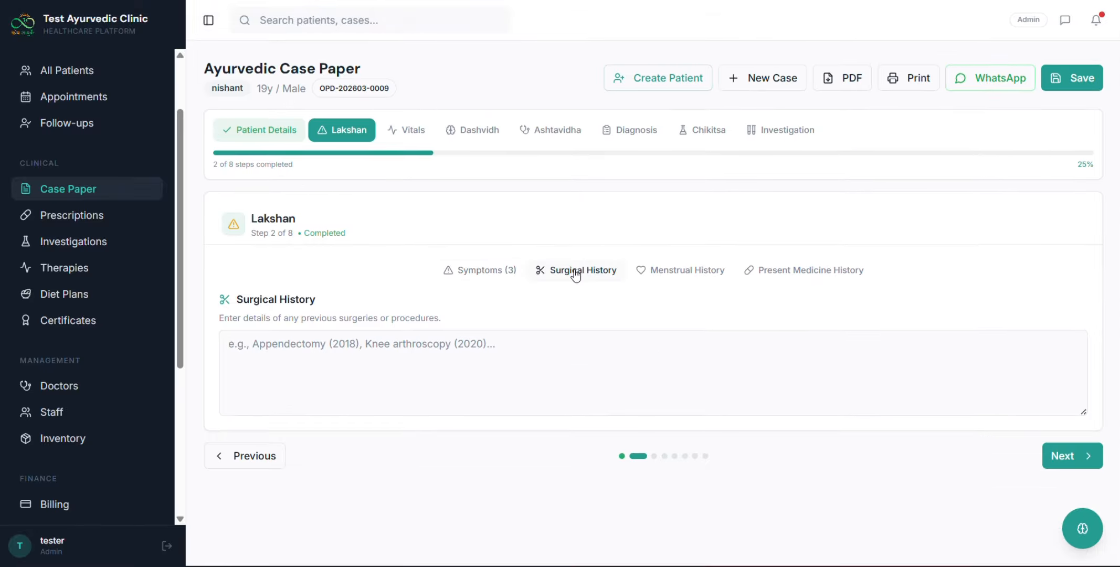
pyautogui.click(381, 347)
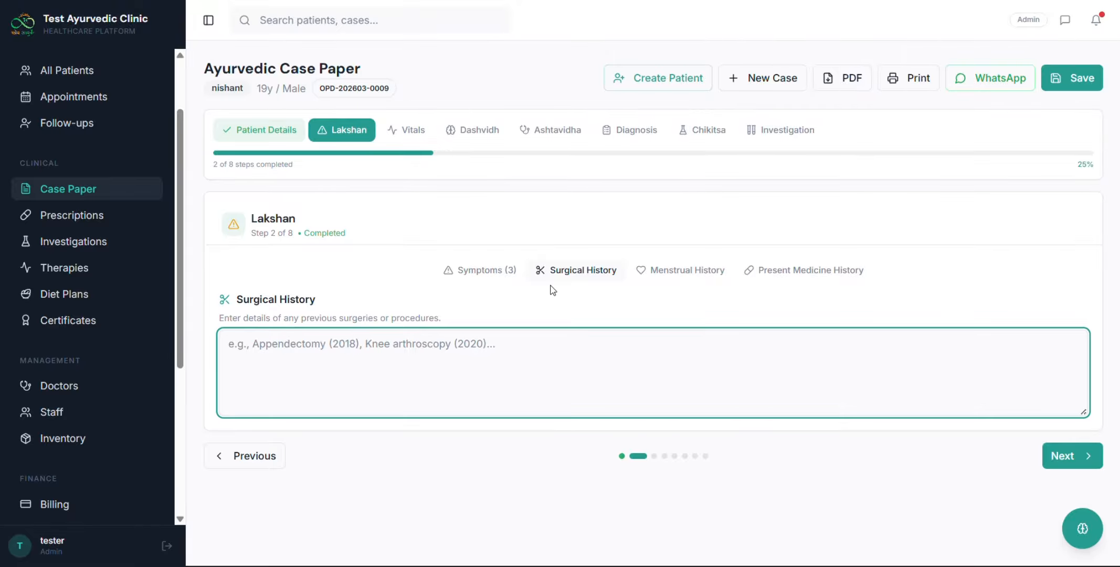
pyautogui.click(654, 271)
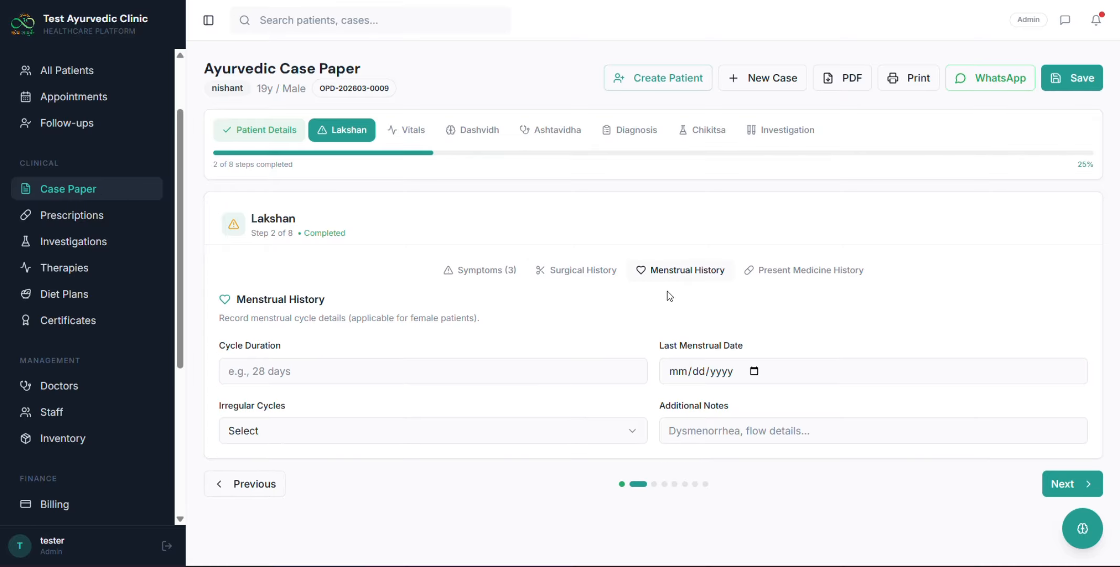
pyautogui.click(817, 274)
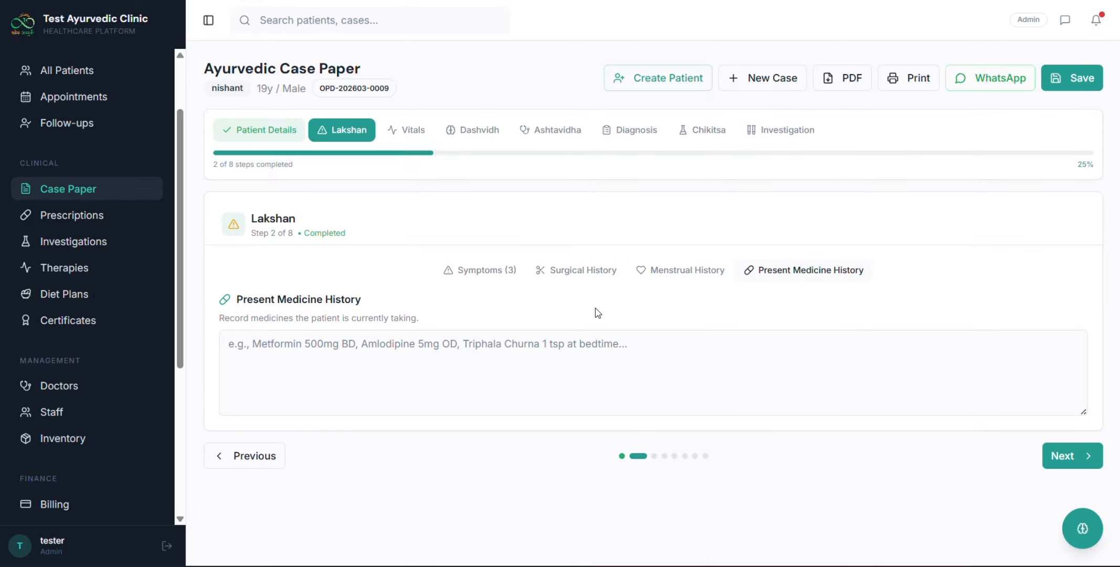
pyautogui.click(256, 350)
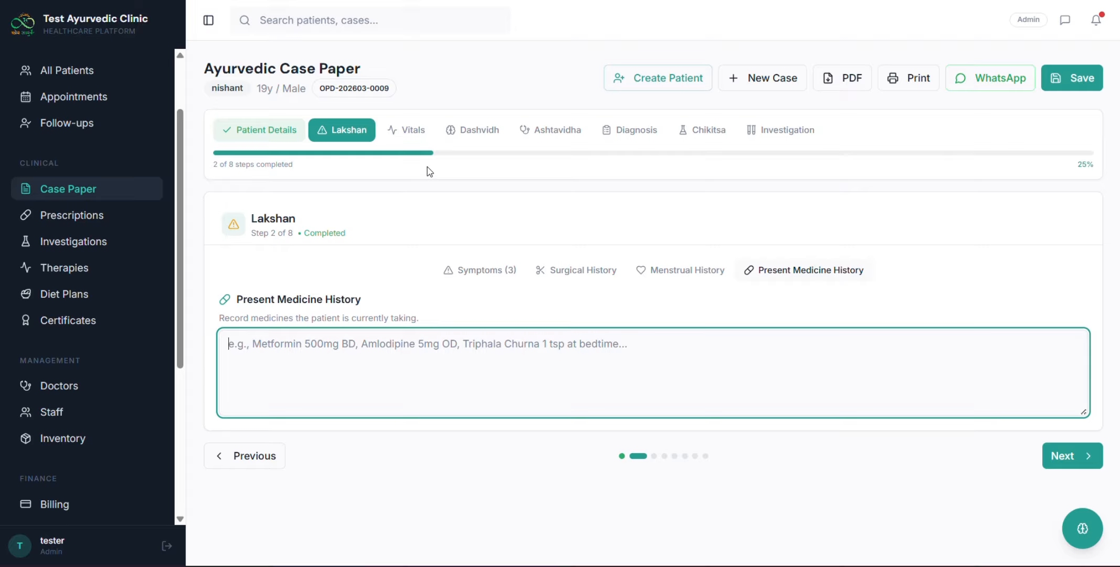
# Go to the Vitals section and enter a weight of 70 kg and a height of 180 cm.
pyautogui.click(406, 136)
pyautogui.scroll(-1, 370, 279)
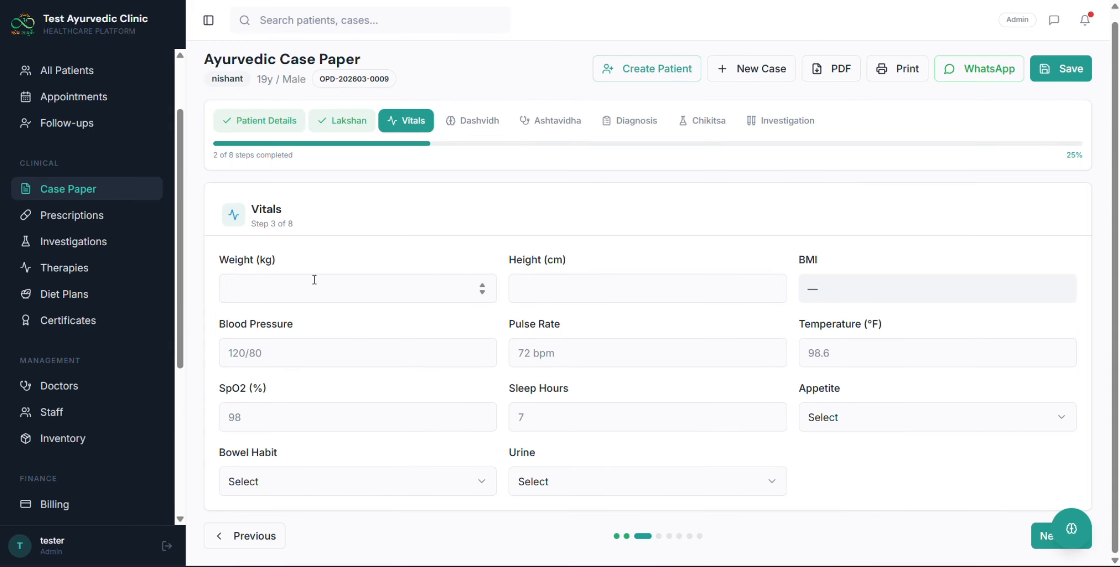
pyautogui.click(290, 299)
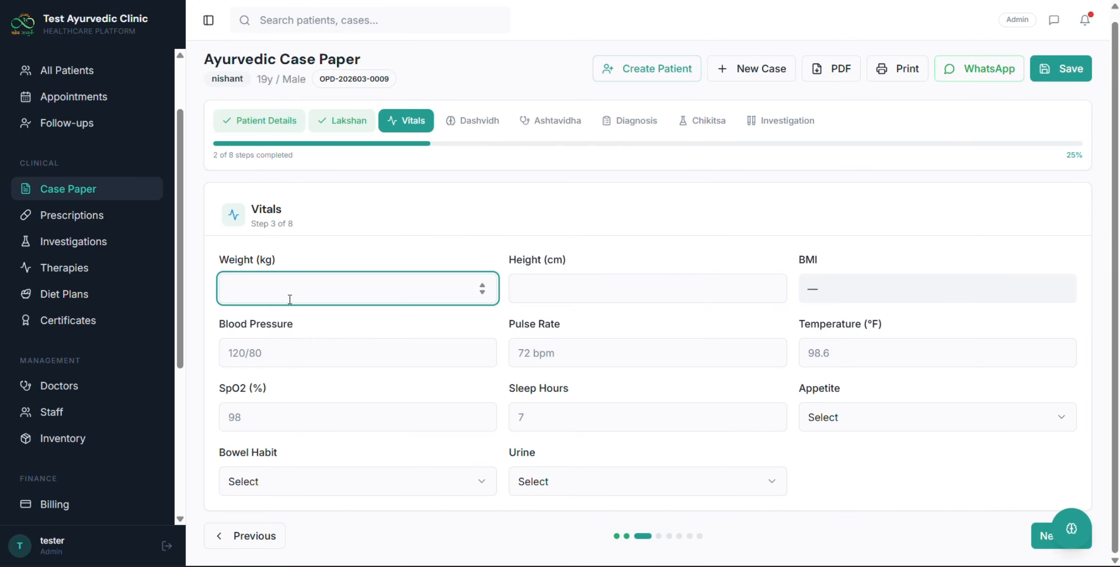
pyautogui.write('70')
pyautogui.click(560, 290)
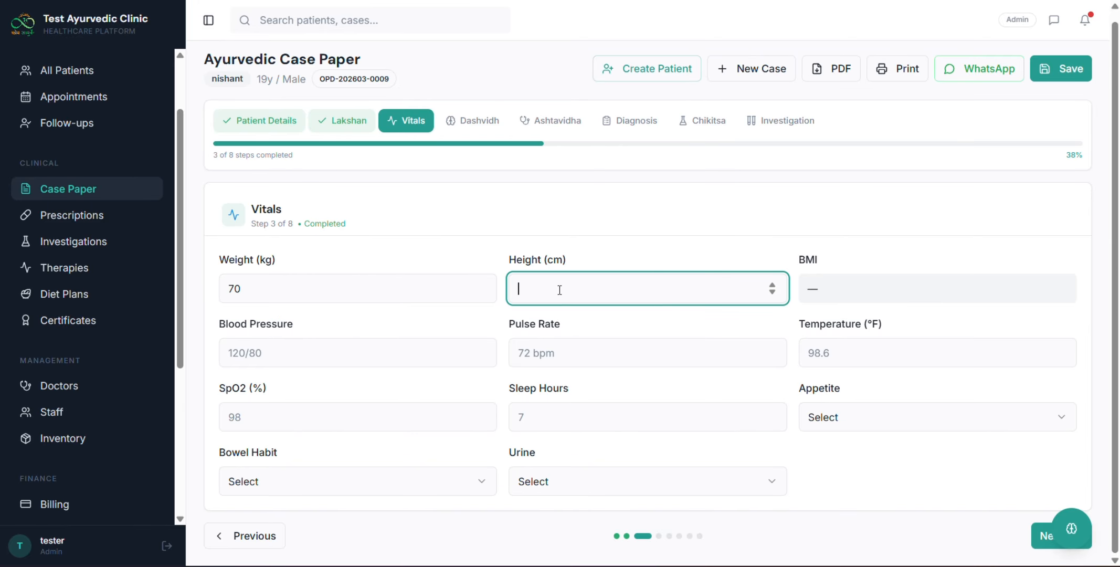
pyautogui.write('180')
# Look over the calculated BMI and the remaining vitals fields, including blood pressure, temperature, SpO2 and appetite.
pyautogui.click(858, 295)
pyautogui.moveTo(806, 270); pyautogui.dragTo(916, 393)
pyautogui.click(915, 384)
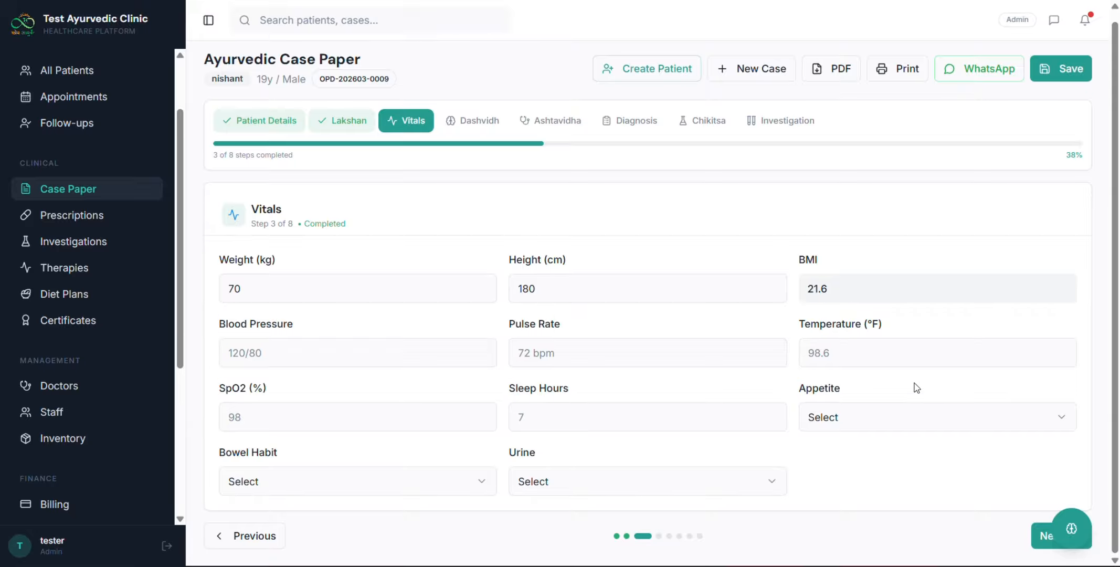
pyautogui.click(809, 353)
pyautogui.click(504, 331)
pyautogui.moveTo(232, 388); pyautogui.dragTo(268, 390)
pyautogui.click(852, 376)
# Go to the Dashvidh section and choose Pitta as the Prakruti constitution type.
pyautogui.click(479, 132)
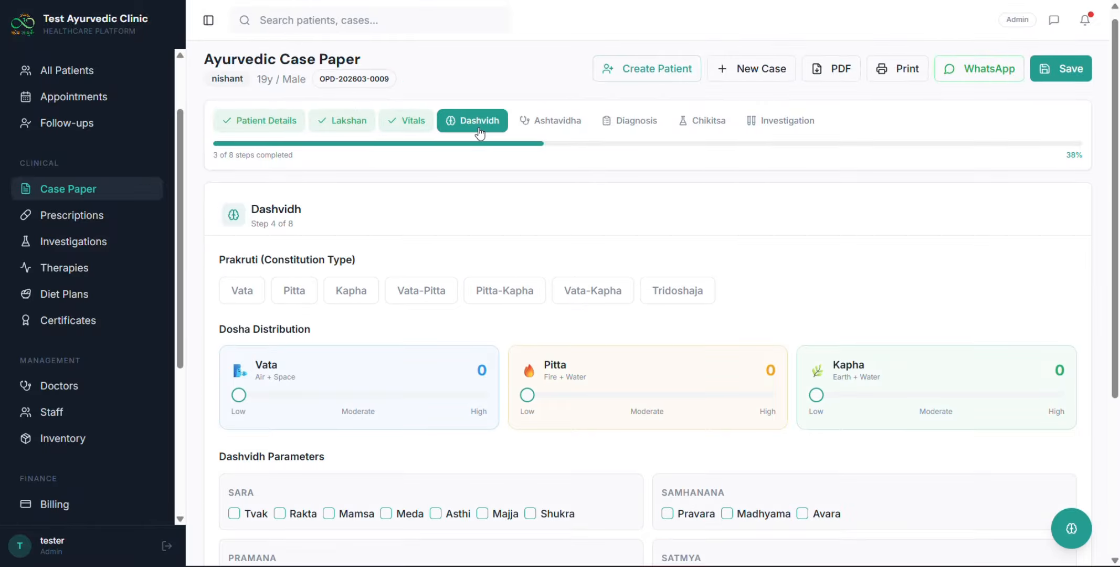
pyautogui.scroll(-2, 476, 136)
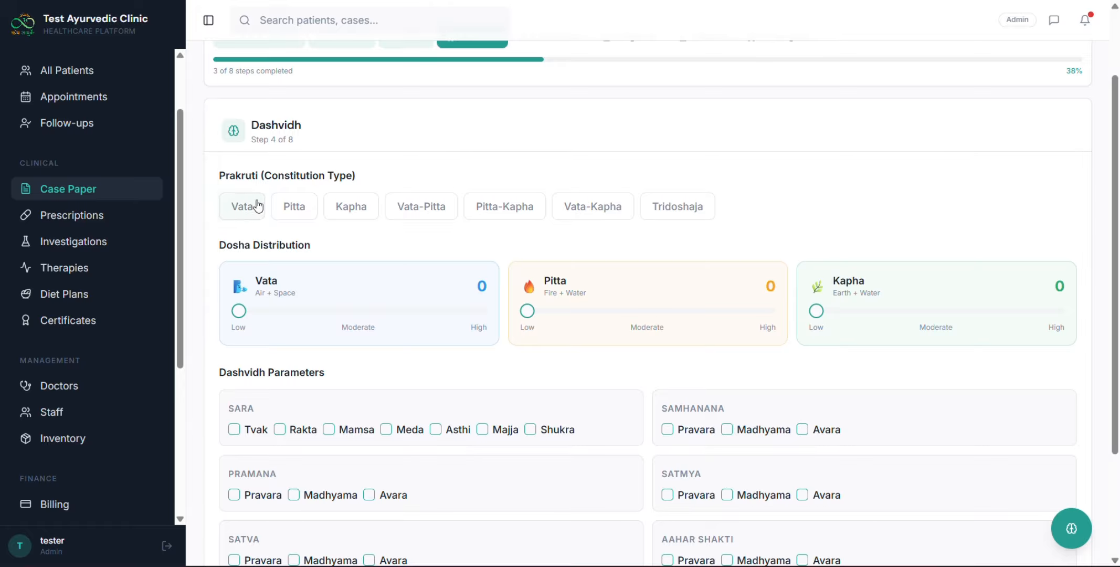
pyautogui.moveTo(215, 177); pyautogui.dragTo(419, 178)
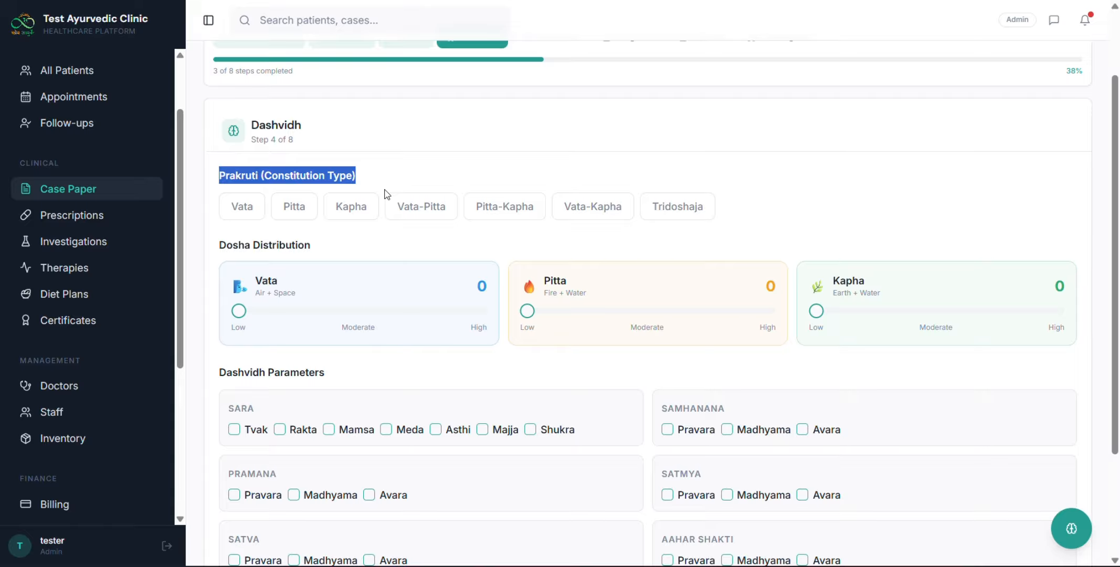
pyautogui.click(248, 214)
pyautogui.click(289, 212)
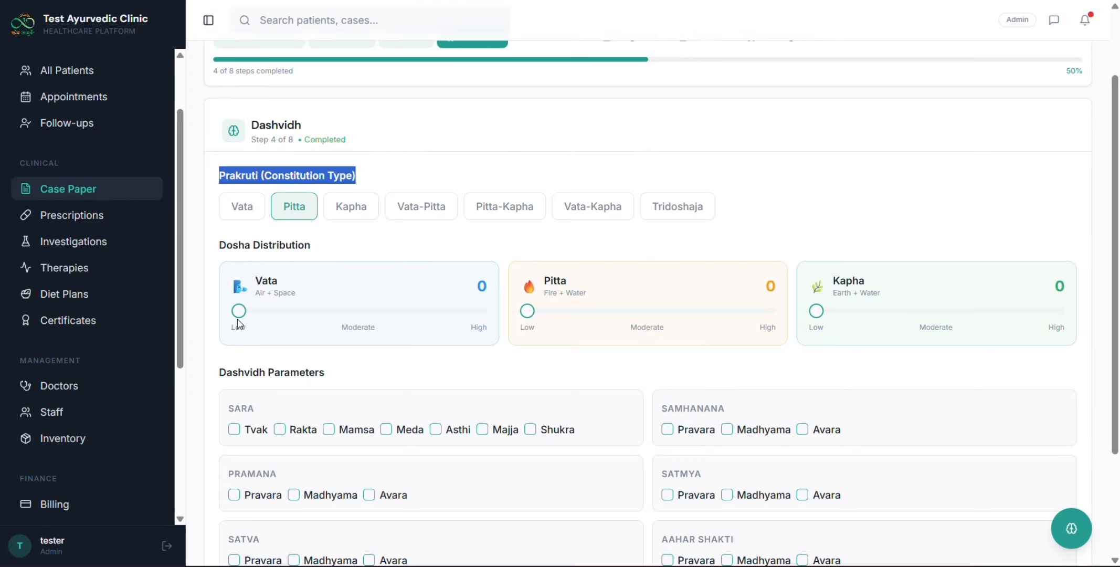
# Set the dosha distribution to Vata 4, Pitta 8 and Kapha 10, and review the distribution bar.
pyautogui.moveTo(248, 315); pyautogui.dragTo(333, 321)
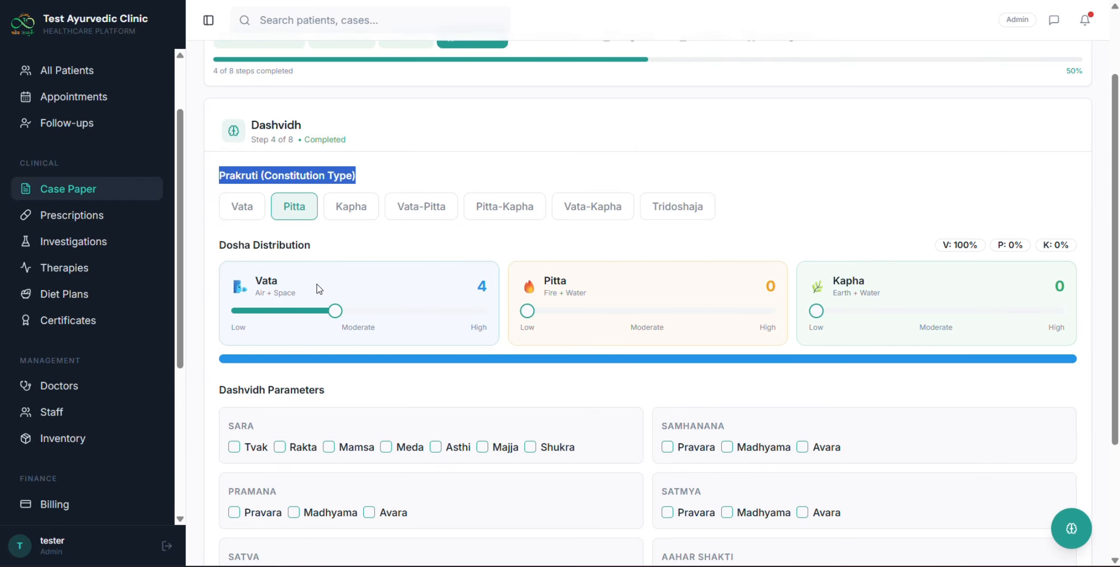
pyautogui.click(515, 307)
pyautogui.moveTo(524, 310); pyautogui.dragTo(722, 317)
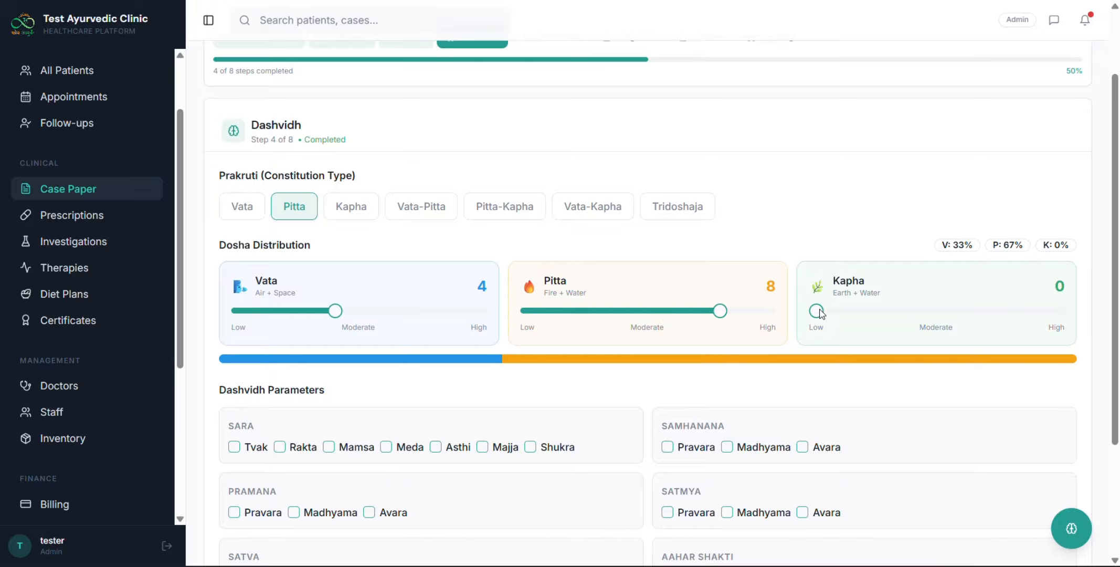
pyautogui.moveTo(816, 311); pyautogui.dragTo(1058, 310)
pyautogui.scroll(-3, 887, 248)
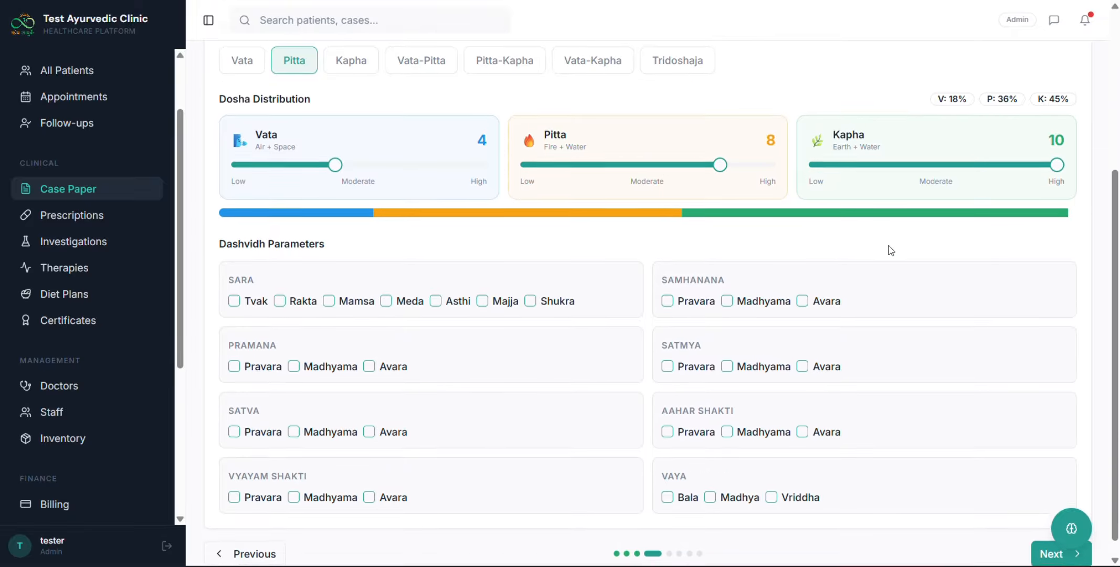
pyautogui.moveTo(315, 219); pyautogui.dragTo(794, 211)
pyautogui.click(794, 210)
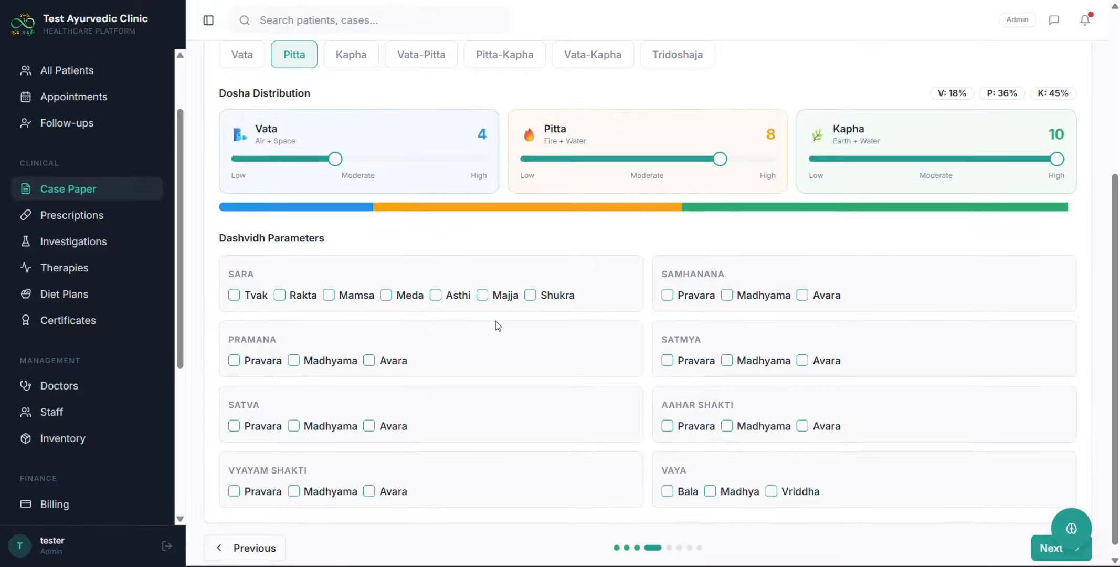
# Mark Vyayam Shakti as Avara in the Dashvidh parameters.
pyautogui.scroll(-1, 428, 370)
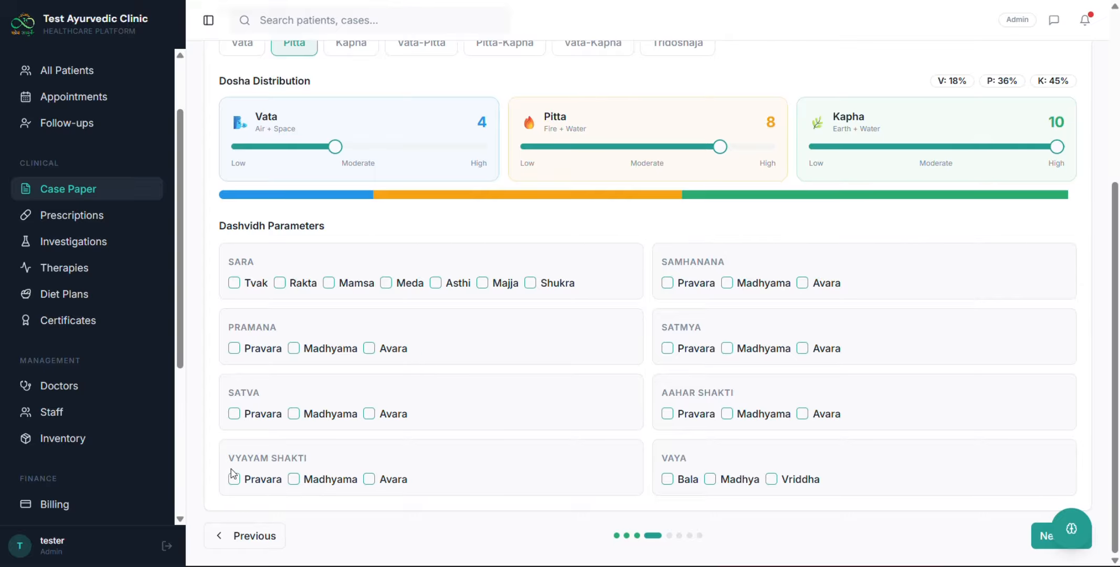
pyautogui.moveTo(231, 466); pyautogui.dragTo(277, 471)
pyautogui.click(274, 472)
pyautogui.click(369, 480)
# Go to the Ashtavidha section and mark Mutra and Drik as Abnormal.
pyautogui.scroll(5, 701, 370)
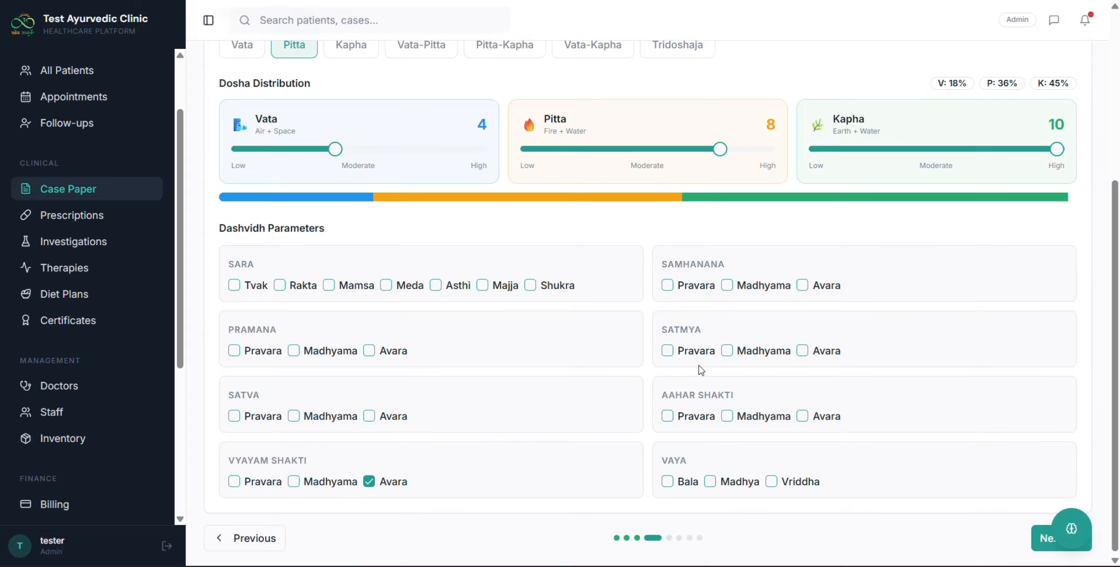
pyautogui.click(536, 137)
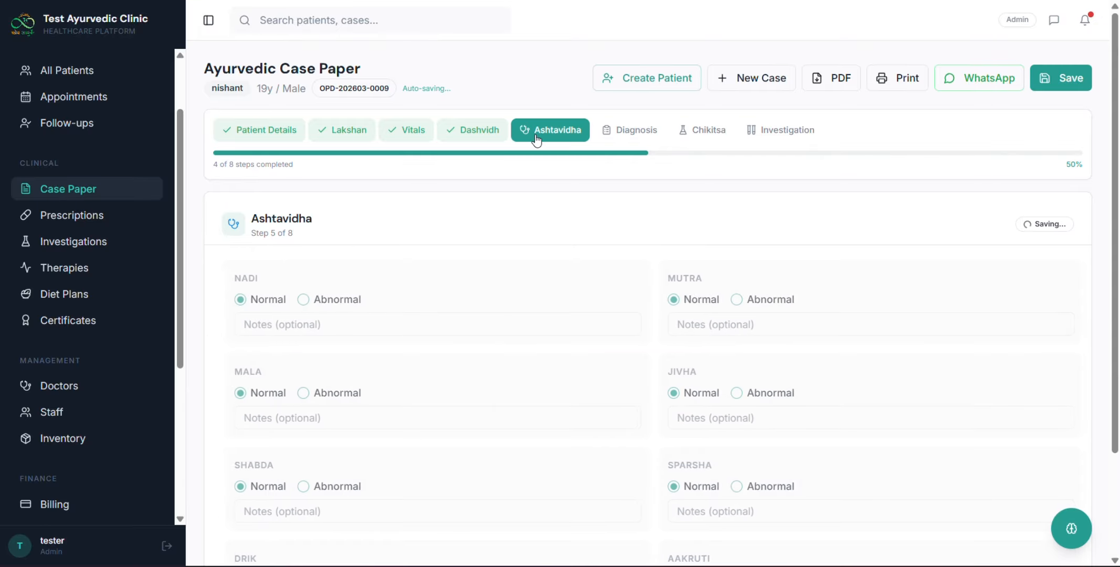
pyautogui.scroll(-3, 532, 139)
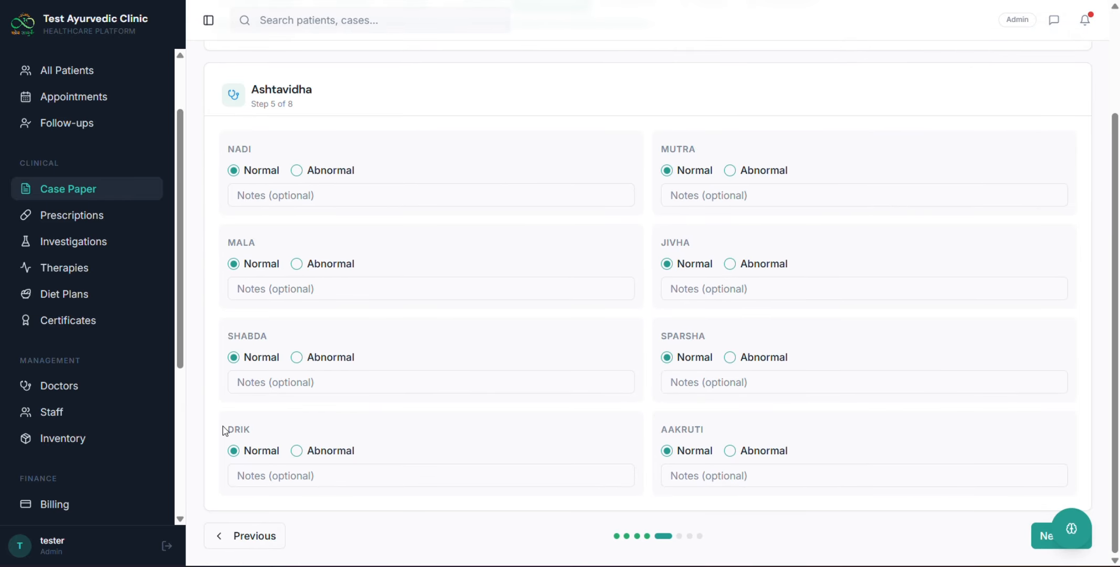
pyautogui.moveTo(225, 431); pyautogui.dragTo(278, 431)
pyautogui.doubleClick(672, 150)
pyautogui.keyDown('shift'); pyautogui.click(768, 170); pyautogui.keyUp('shift')
pyautogui.scroll(2, 823, 185)
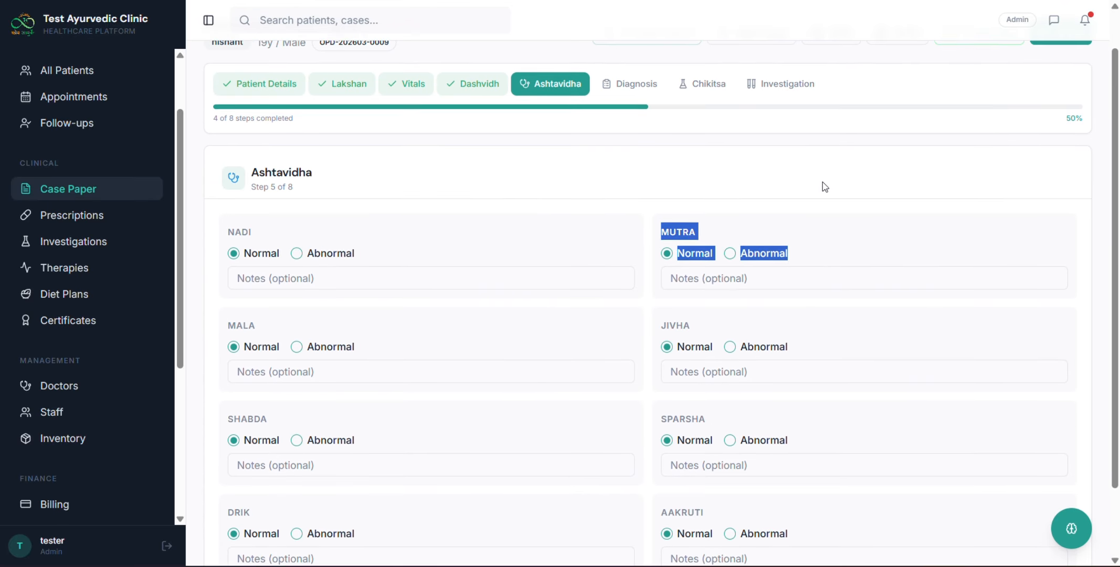
pyautogui.click(736, 261)
pyautogui.click(701, 284)
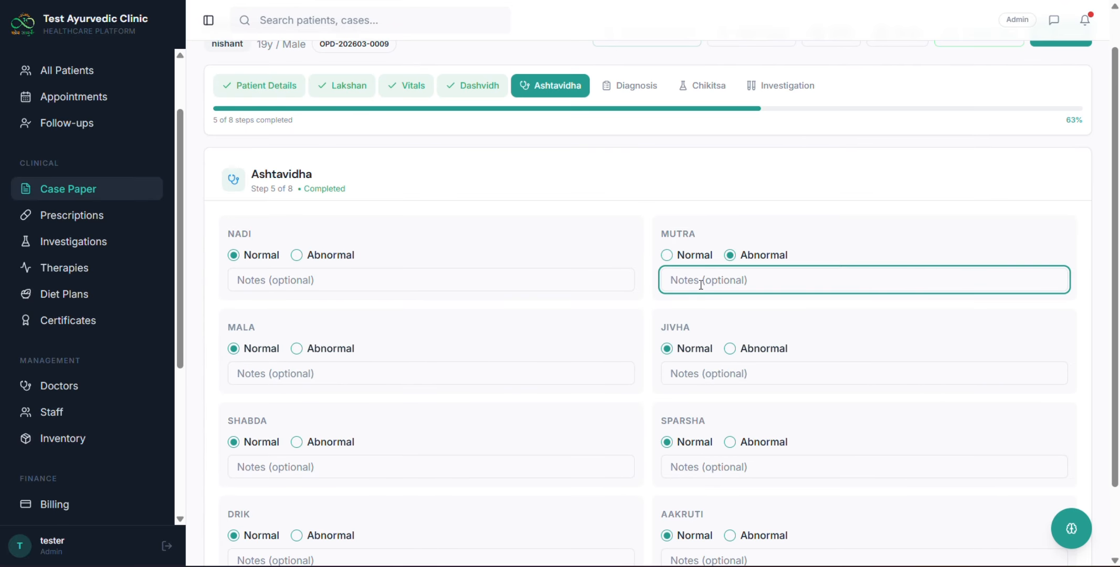
pyautogui.scroll(-2, 668, 309)
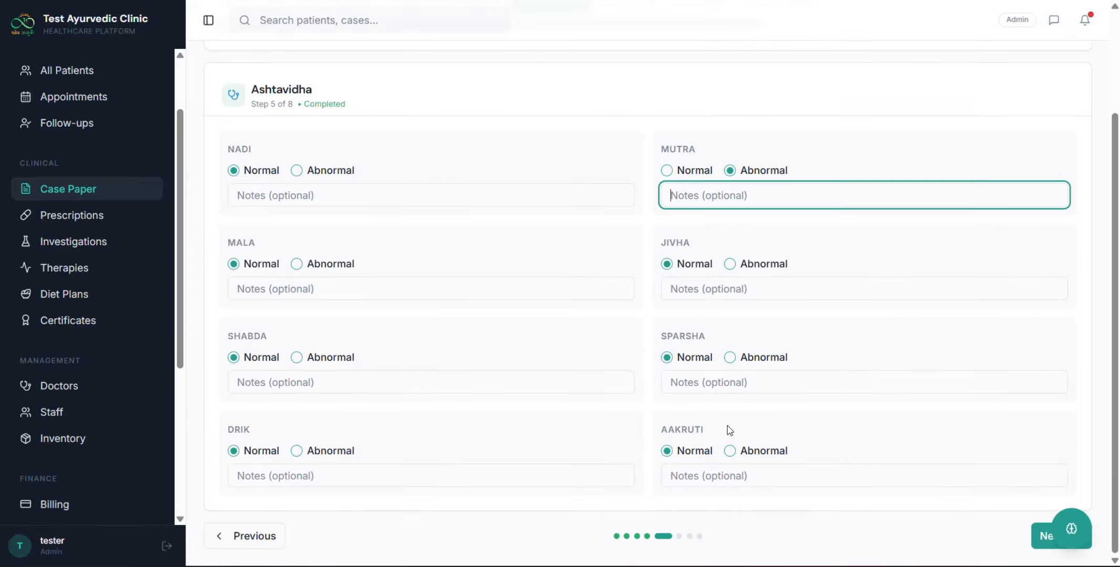
pyautogui.click(308, 451)
# Go to the Diagnosis section and select Pitta and Kapha as the doshas involved.
pyautogui.scroll(3, 409, 353)
pyautogui.click(641, 130)
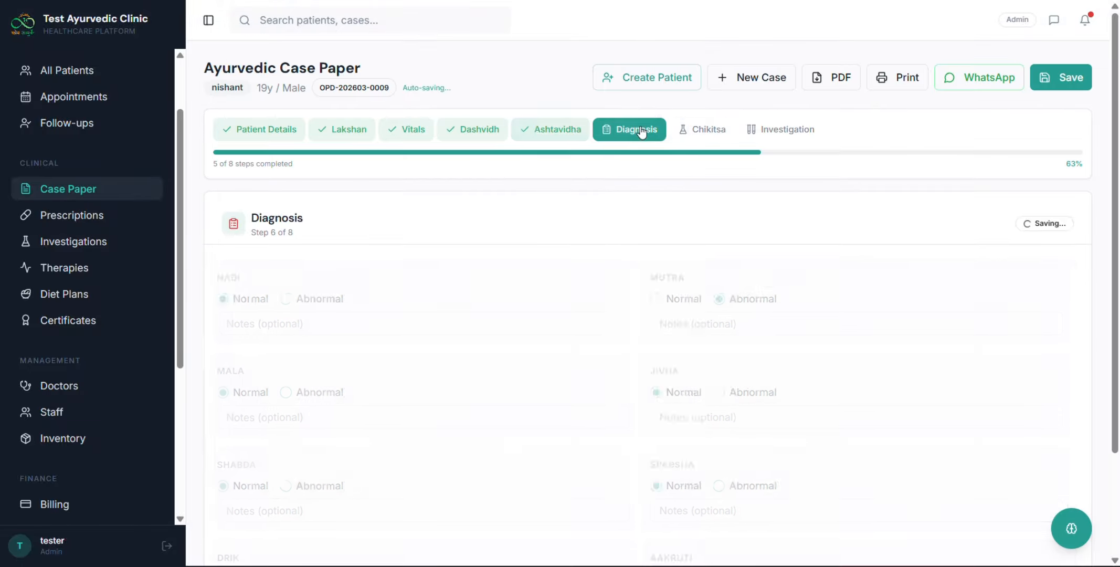
pyautogui.scroll(-5, 433, 237)
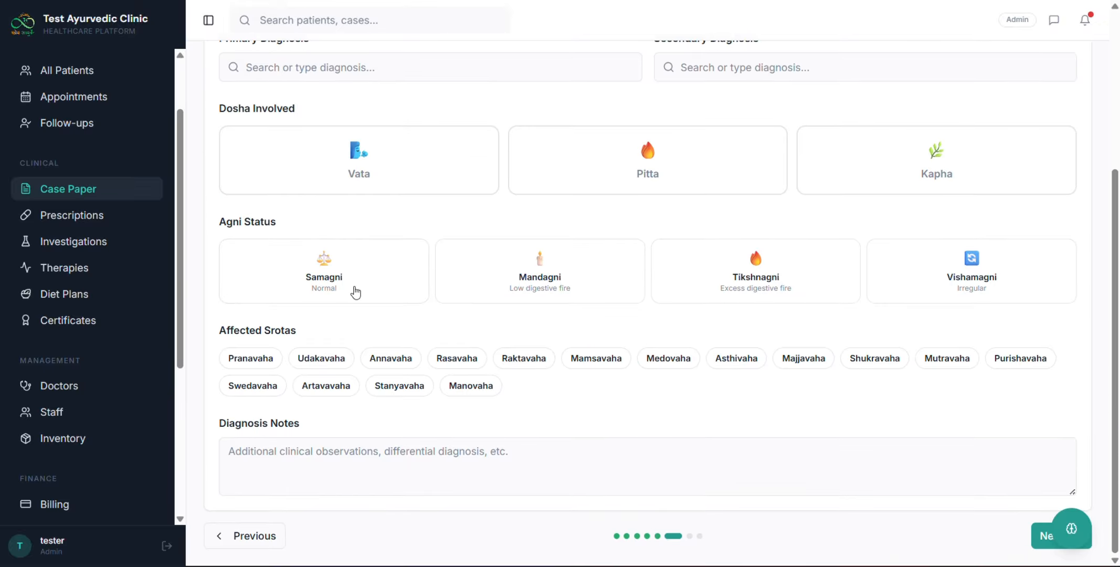
pyautogui.scroll(2, 295, 192)
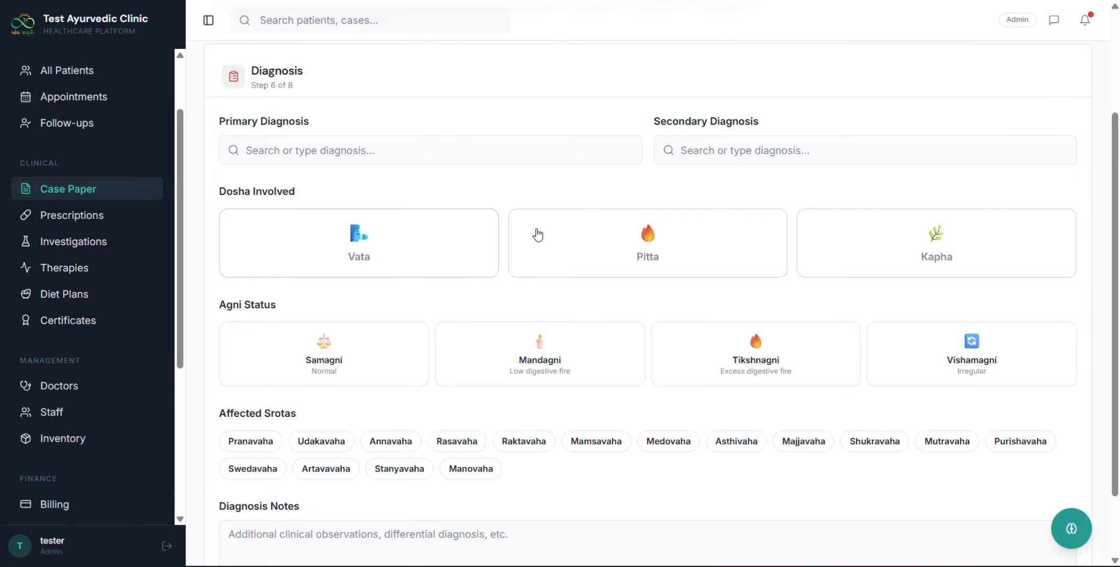
pyautogui.click(728, 245)
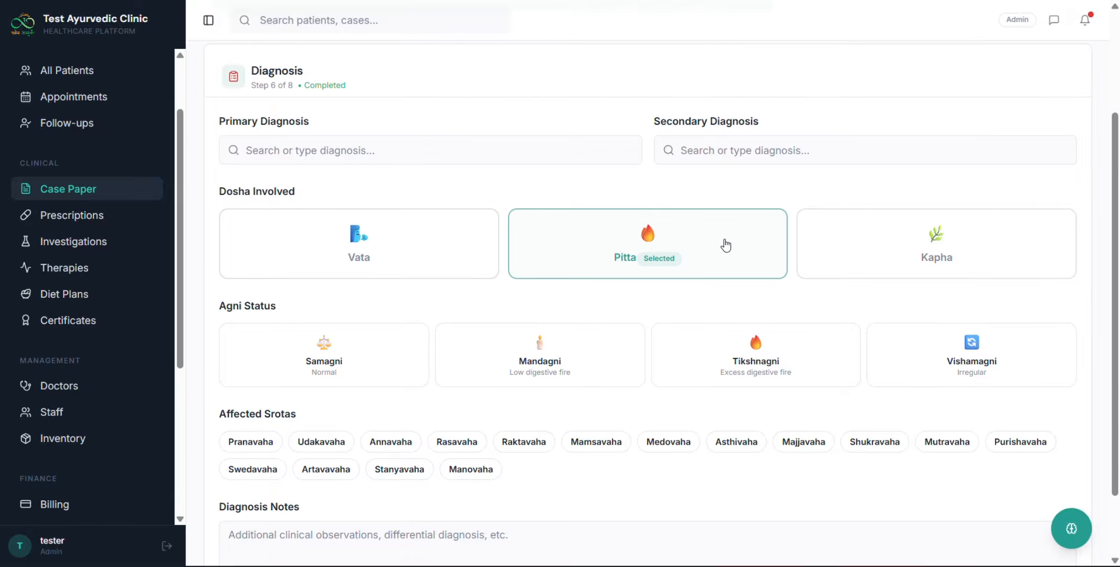
pyautogui.click(861, 246)
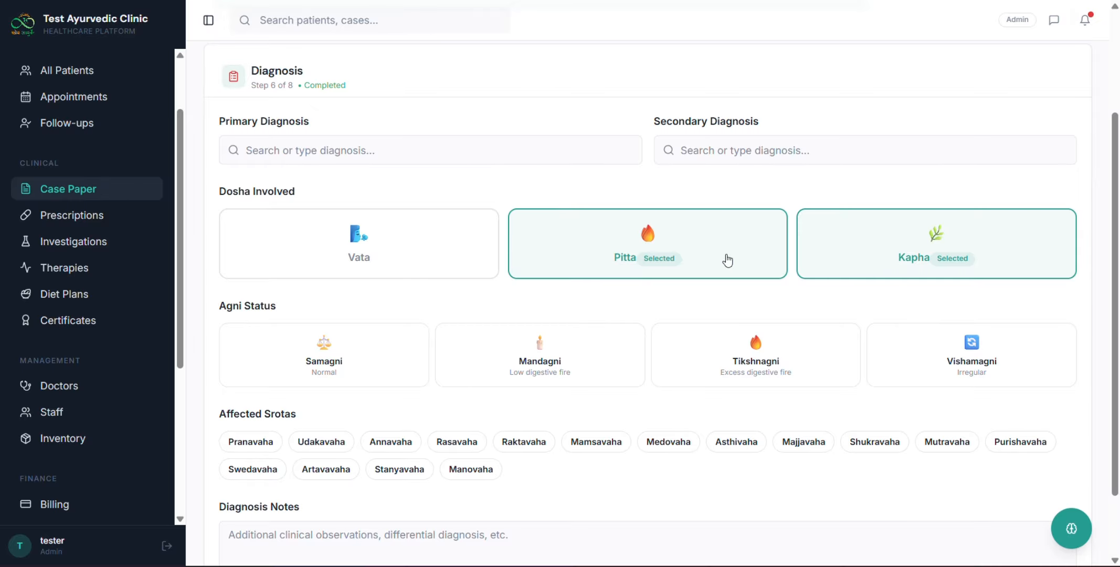
pyautogui.scroll(-2, 727, 260)
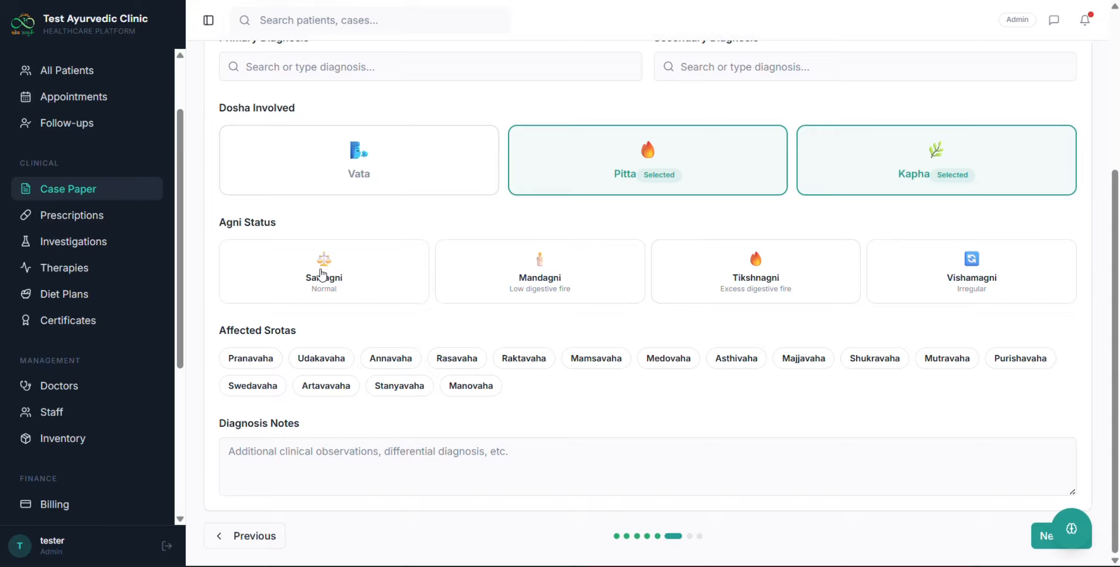
# Set the Agni Status to Tikshnagni in the Diagnosis section.
pyautogui.moveTo(205, 224); pyautogui.dragTo(292, 232)
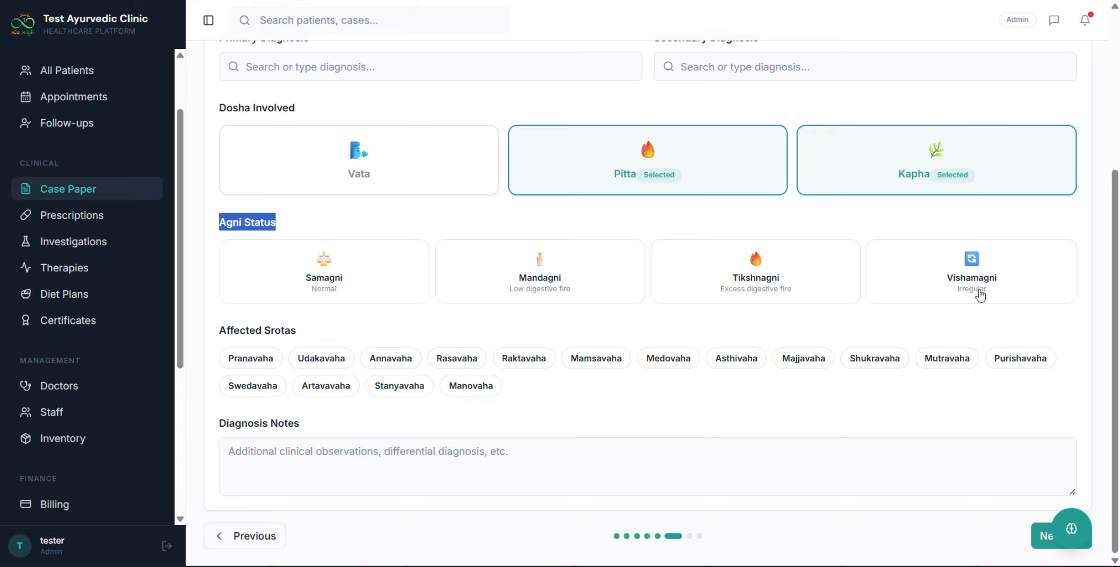
pyautogui.click(689, 292)
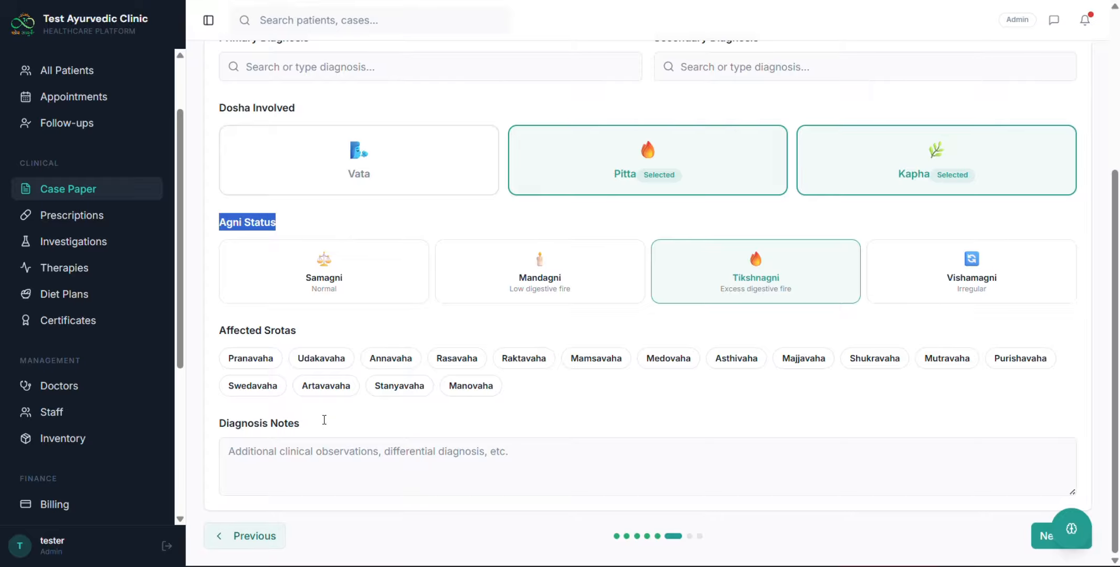
pyautogui.tripleClick(225, 429)
# Go to the Chikitsa section and set Panchakarma Required to Yes.
pyautogui.scroll(5, 462, 299)
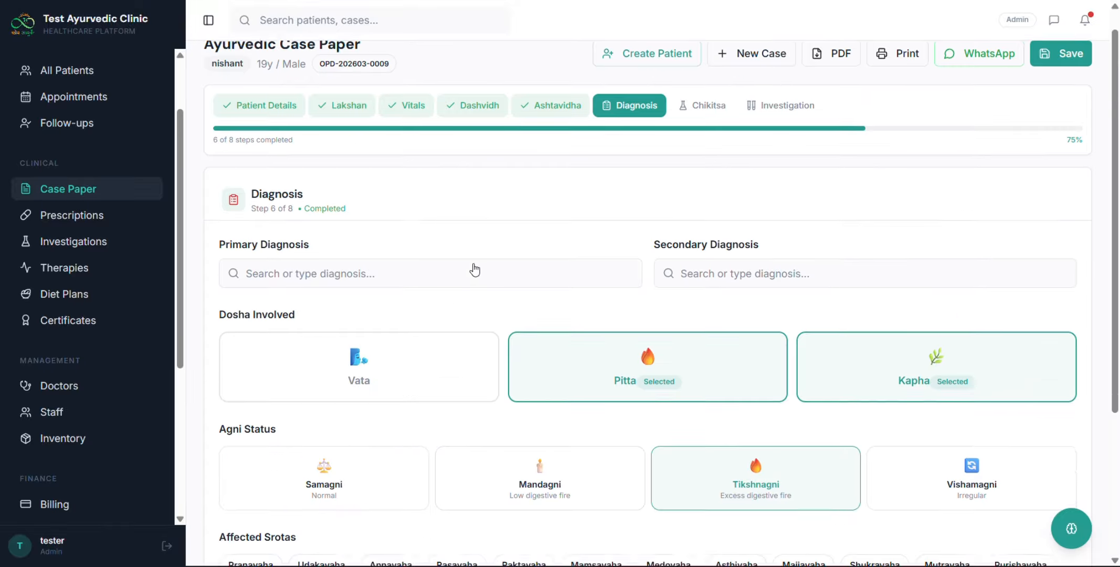
pyautogui.click(704, 140)
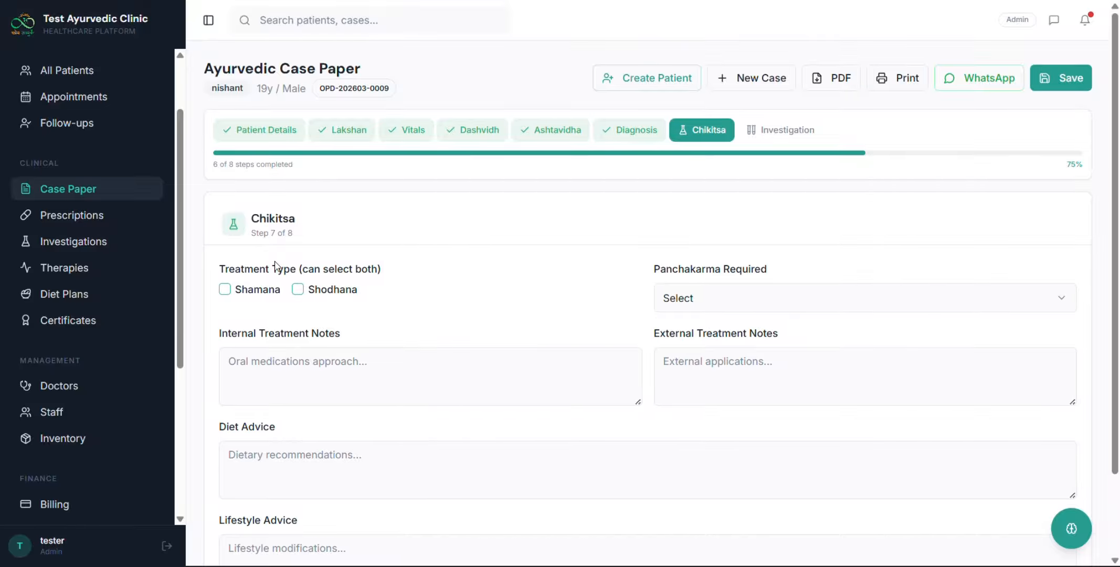
pyautogui.moveTo(221, 267); pyautogui.dragTo(370, 290)
pyautogui.scroll(-2, 372, 285)
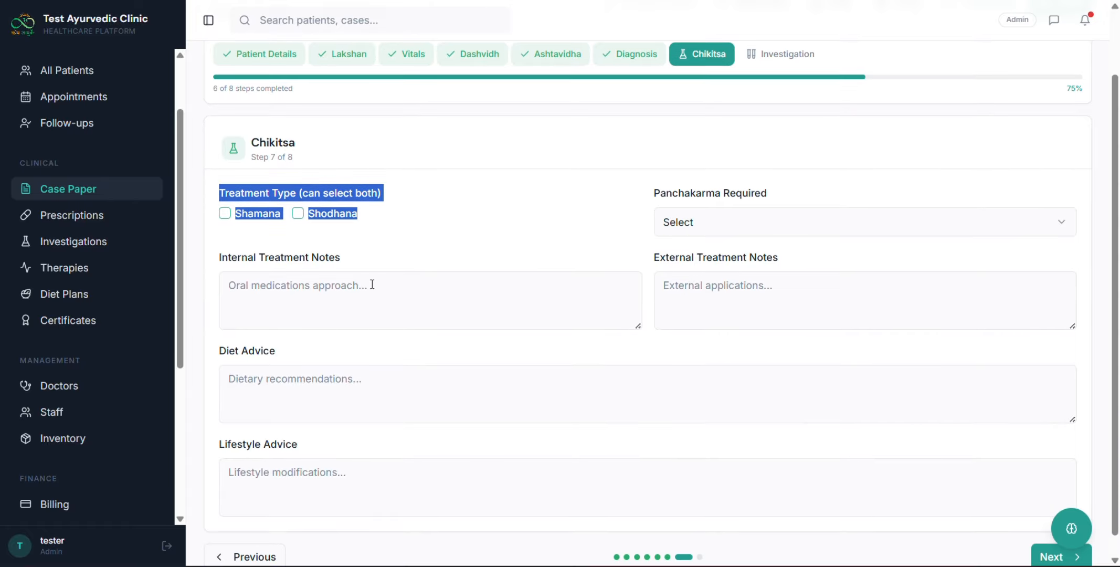
pyautogui.click(696, 191)
pyautogui.click(665, 224)
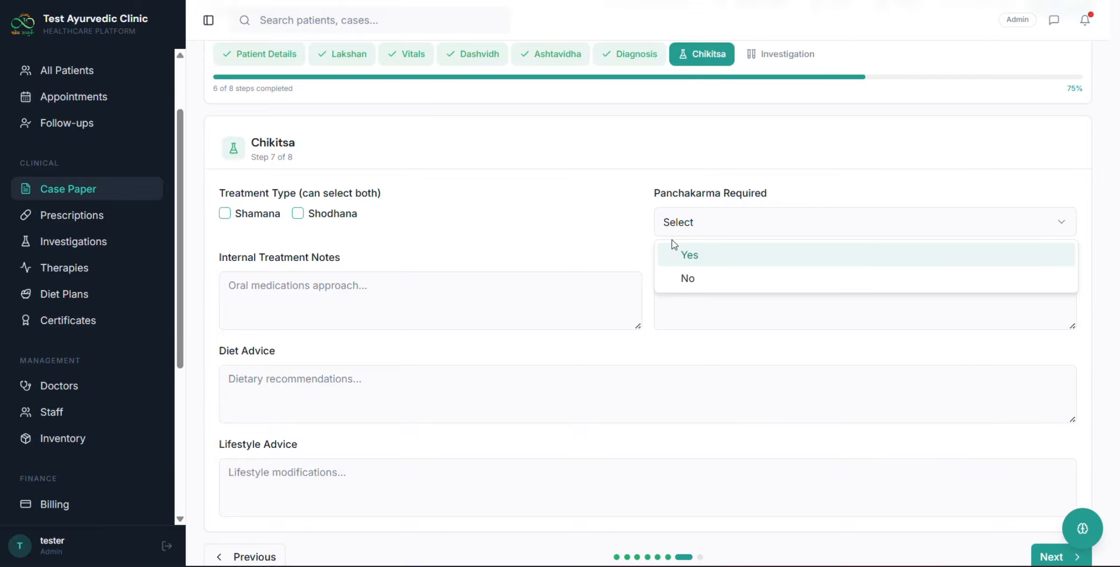
pyautogui.click(687, 277)
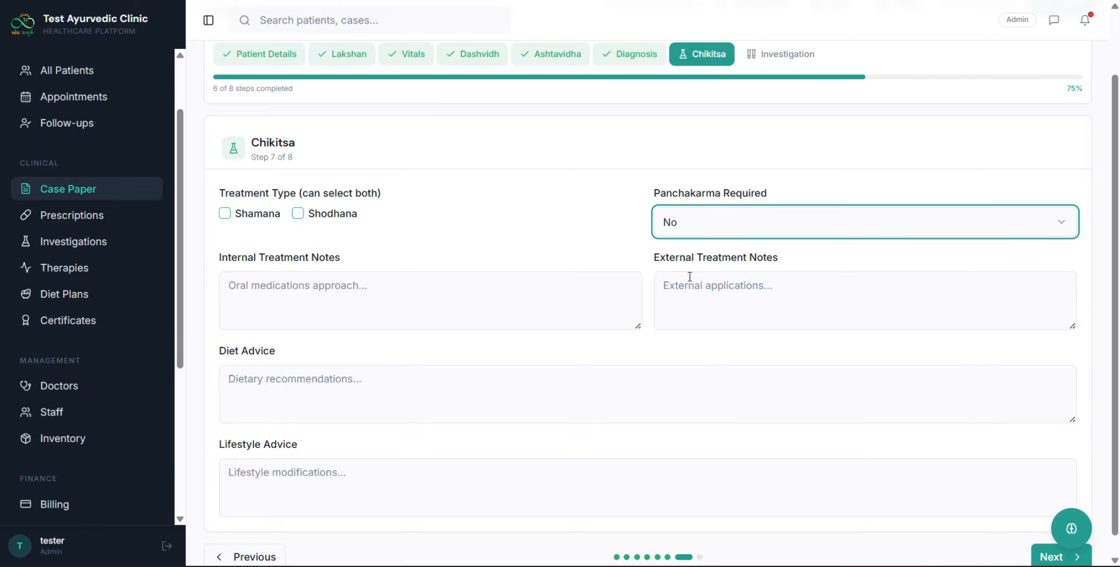
pyautogui.click(695, 230)
pyautogui.click(688, 256)
pyautogui.scroll(-1, 687, 256)
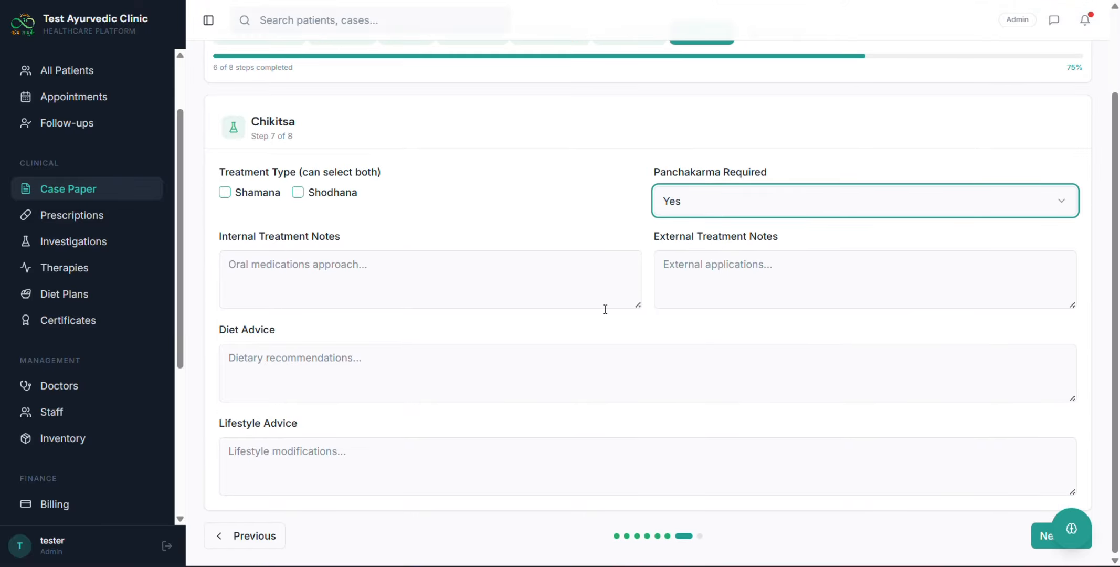
pyautogui.click(351, 422)
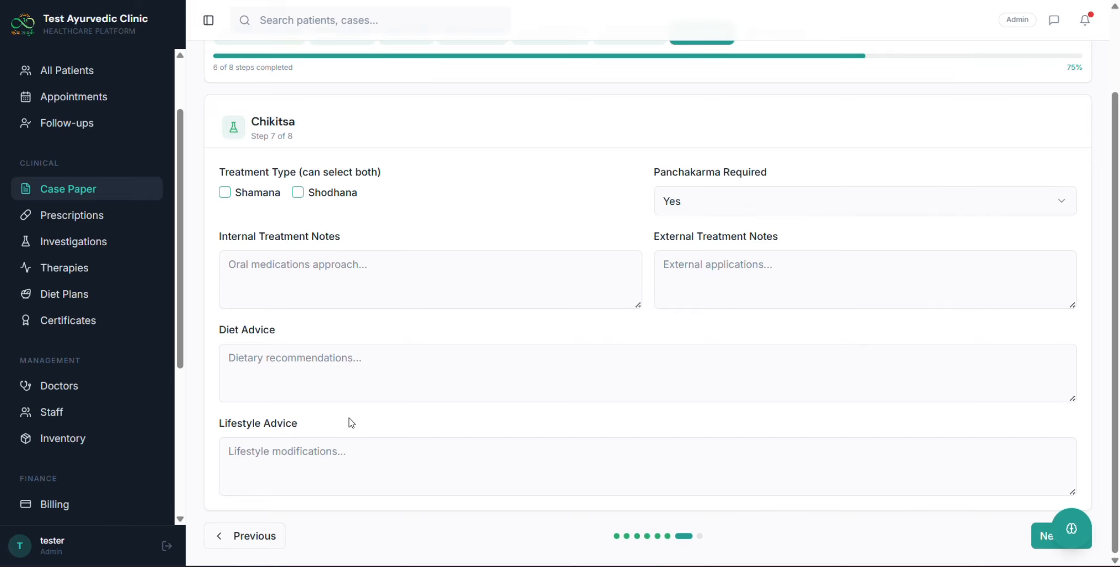
pyautogui.moveTo(215, 322); pyautogui.dragTo(294, 333)
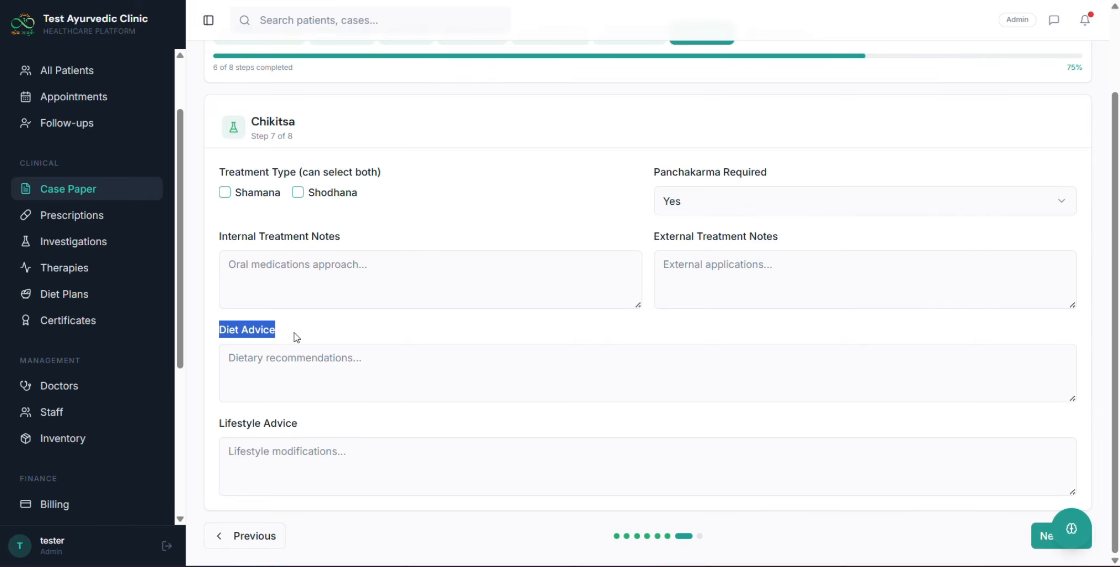
pyautogui.moveTo(217, 245); pyautogui.dragTo(344, 243)
# Go to the Investigation section and request the CBC blood test and an X-Ray.
pyautogui.scroll(2, 346, 248)
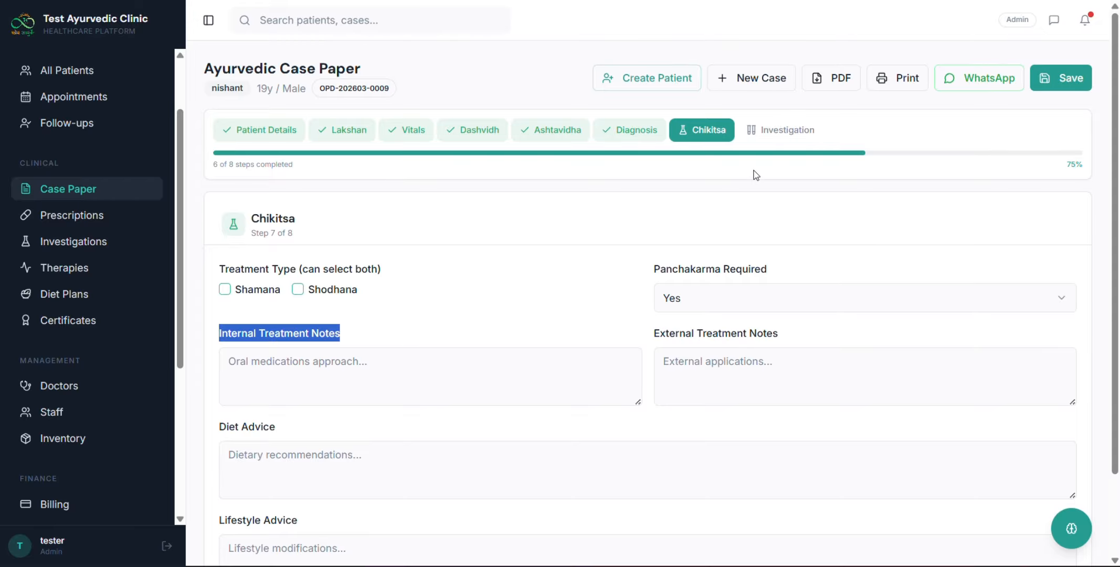
pyautogui.click(760, 135)
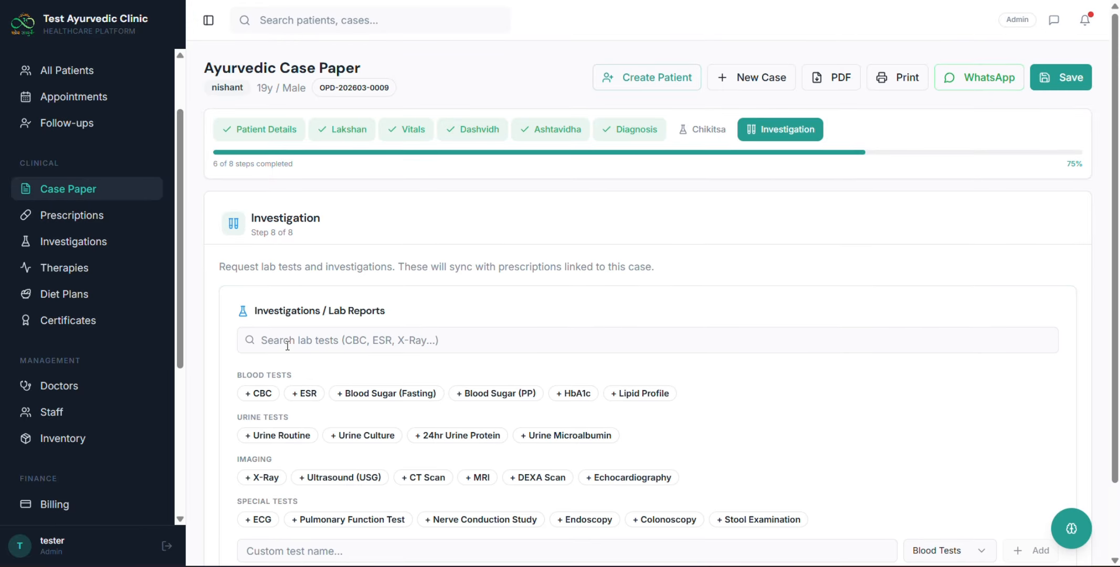
pyautogui.scroll(-2, 288, 347)
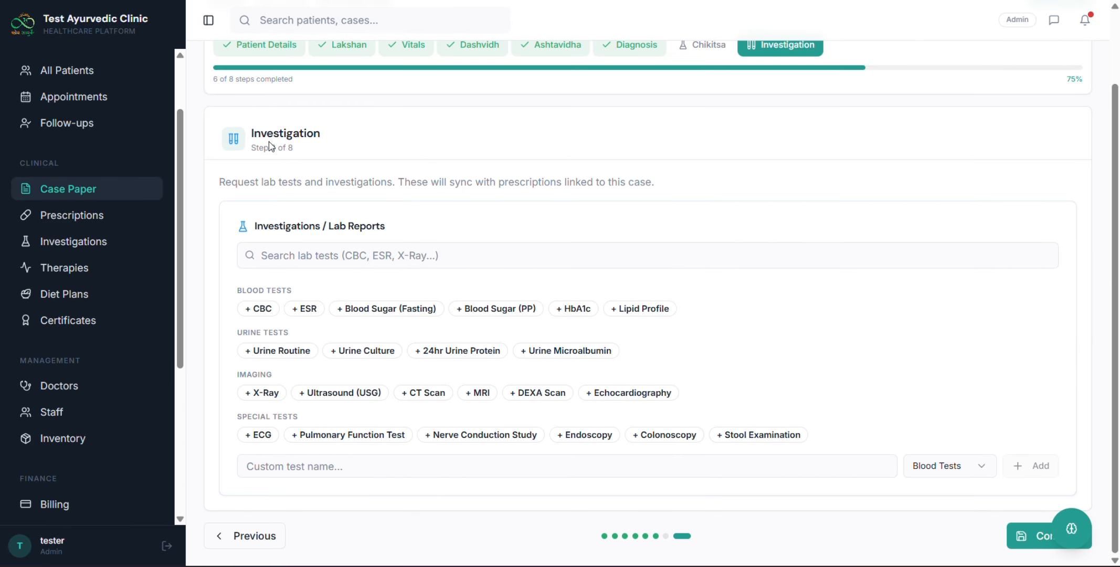
pyautogui.click(269, 309)
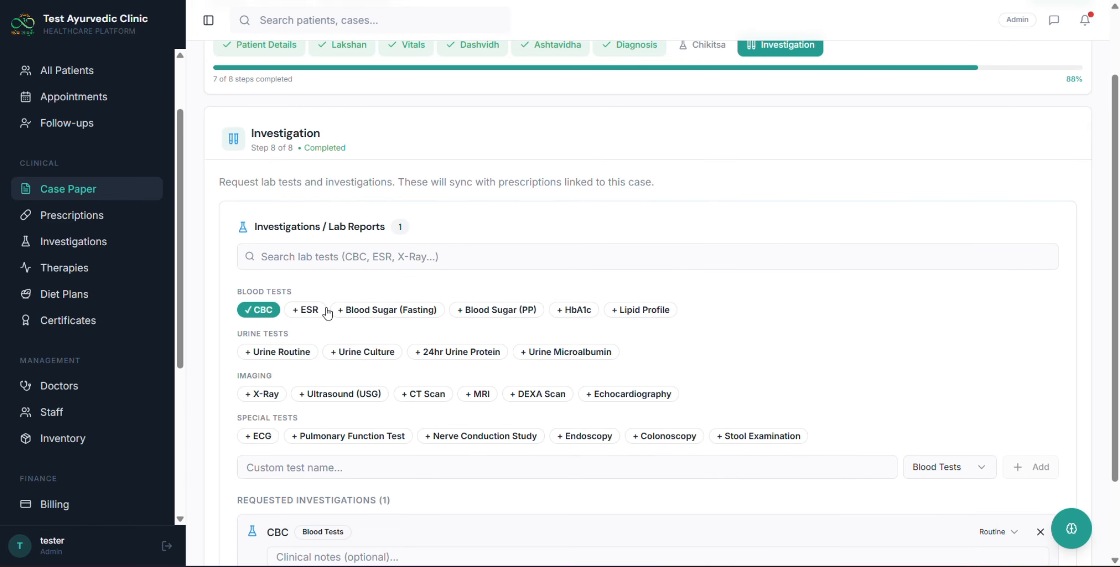
pyautogui.click(263, 395)
pyautogui.scroll(-3, 278, 450)
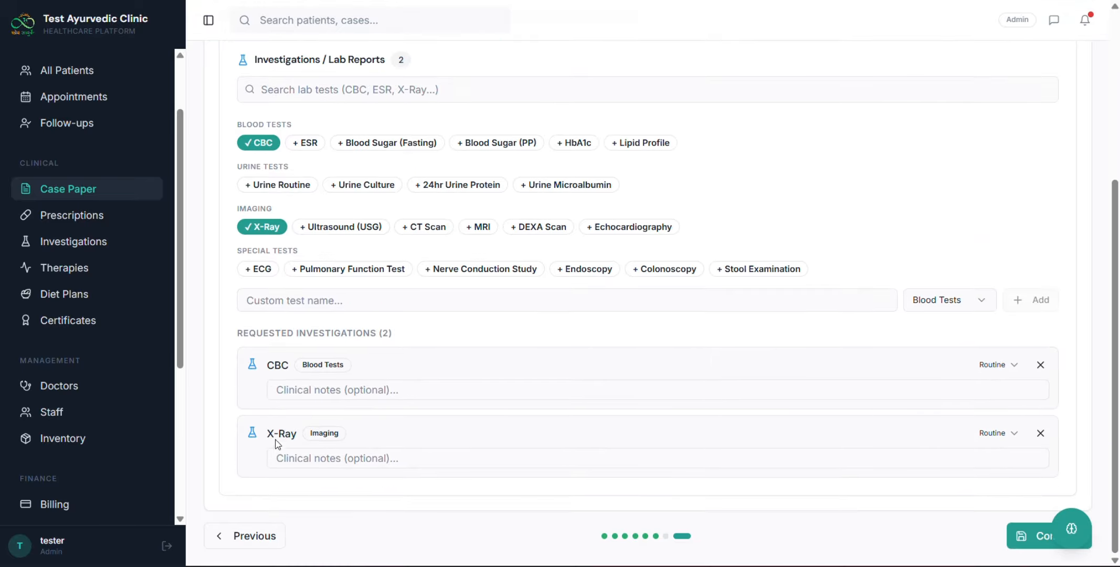
# Enter the clinical note "d4dejedj" for the CBC investigation and save the case paper.
pyautogui.click(377, 394)
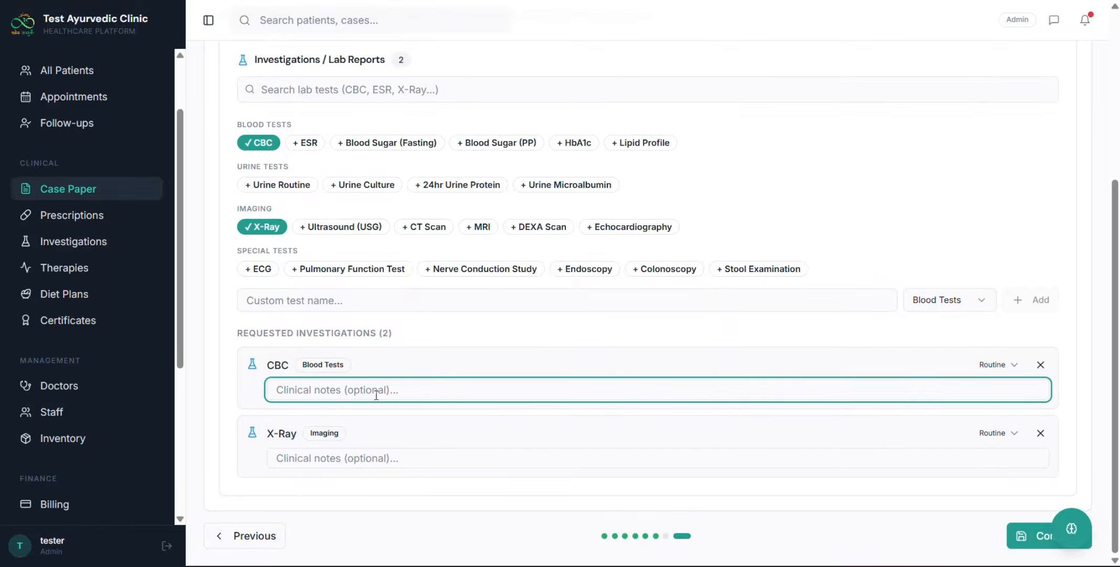
pyautogui.write('d4dejedj')
pyautogui.scroll(5, 946, 314)
pyautogui.scroll(-5, 980, 210)
pyautogui.scroll(5, 982, 210)
pyautogui.click(1059, 78)
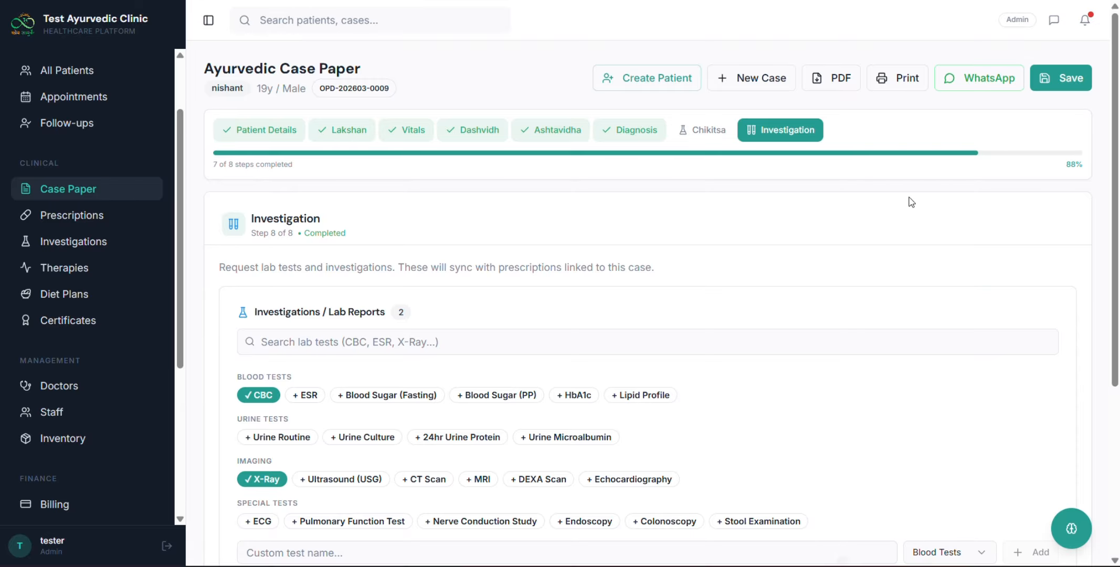
pyautogui.scroll(-5, 943, 397)
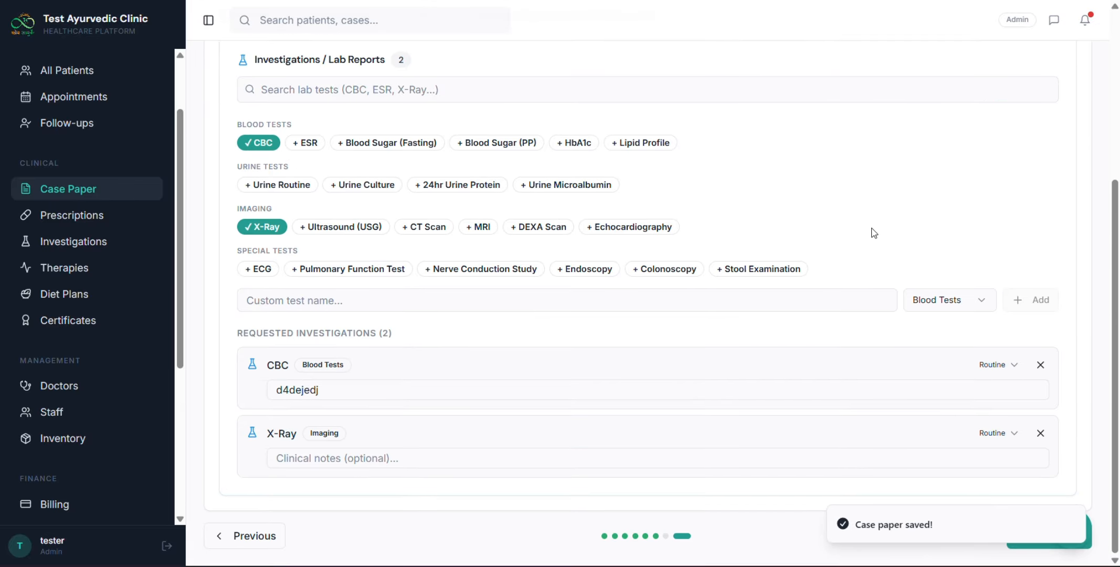
# Open the WhatsApp sharing page for the case paper and return to the case paper.
pyautogui.scroll(5, 874, 233)
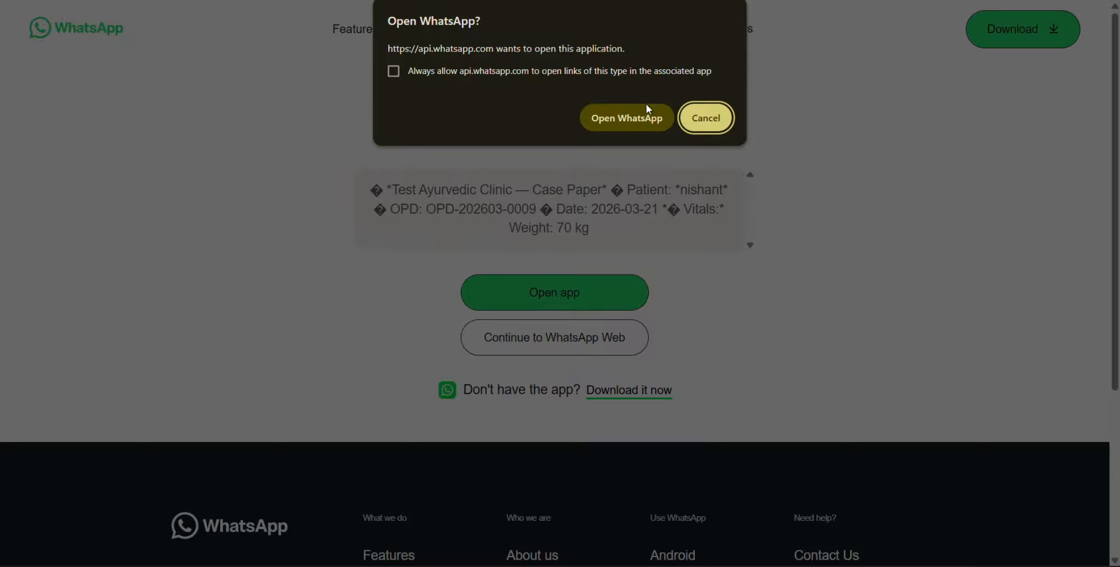
pyautogui.click(236, 0)
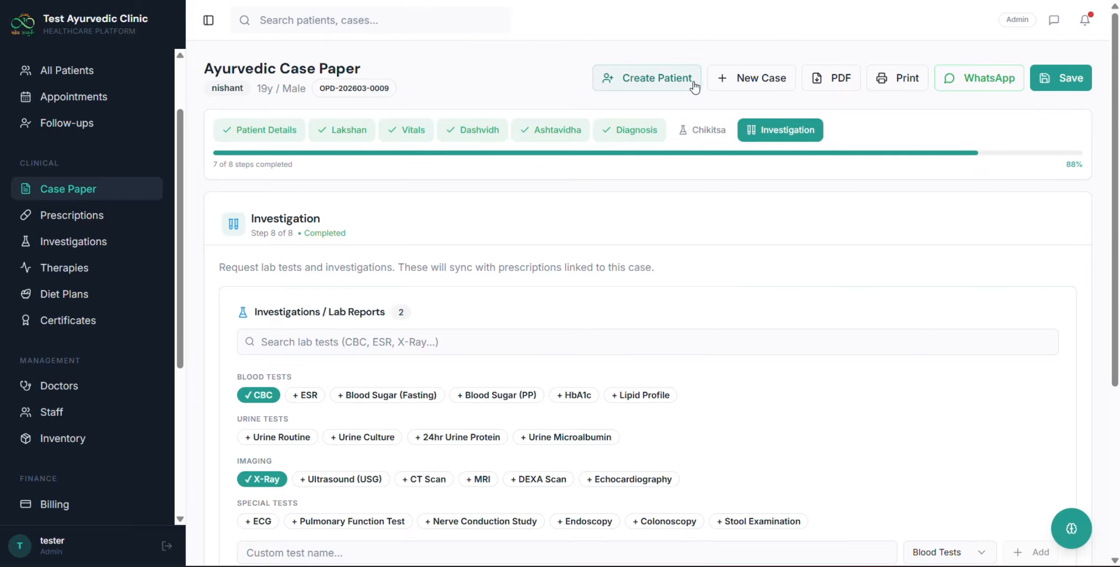
# Export the case paper as a PDF, open it, and review its sections from patient information to treatment plan.
pyautogui.click(842, 82)
pyautogui.click(1044, 17)
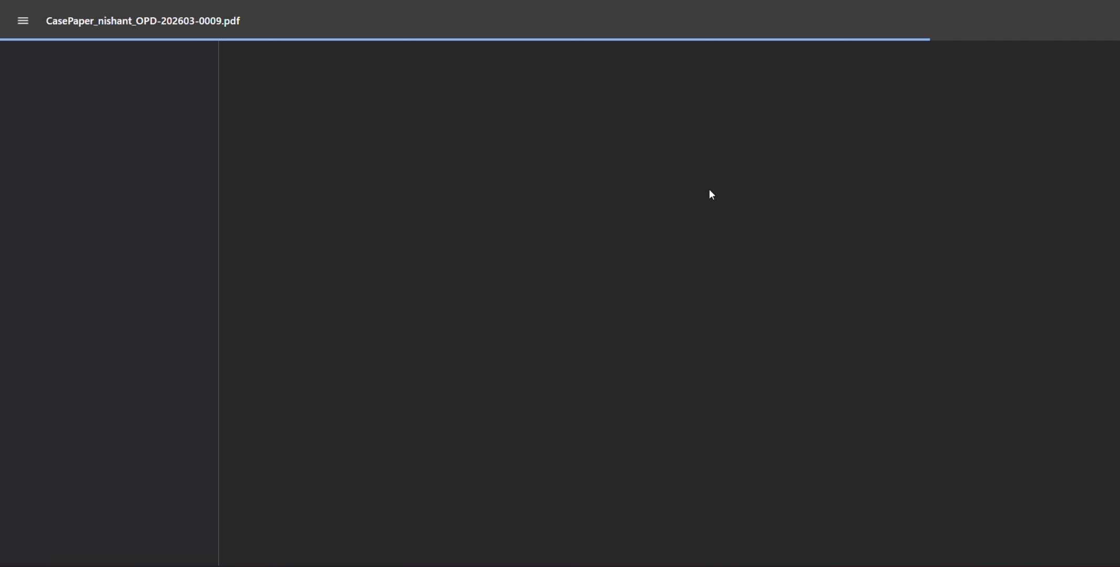
pyautogui.scroll(-2, 502, 255)
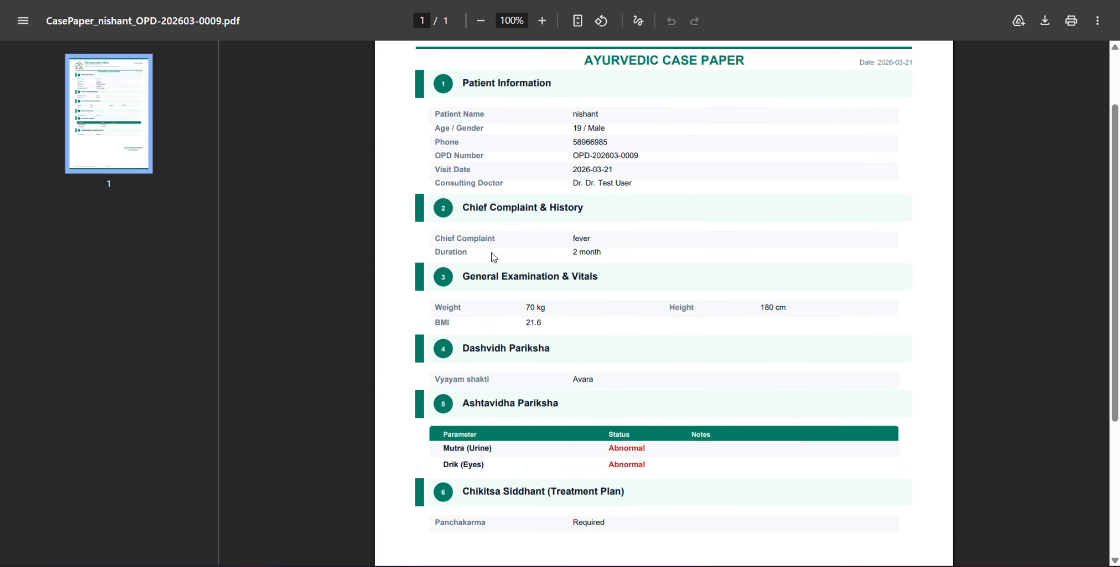
pyautogui.moveTo(441, 239); pyautogui.dragTo(633, 247)
pyautogui.click(631, 243)
pyautogui.scroll(-1, 589, 385)
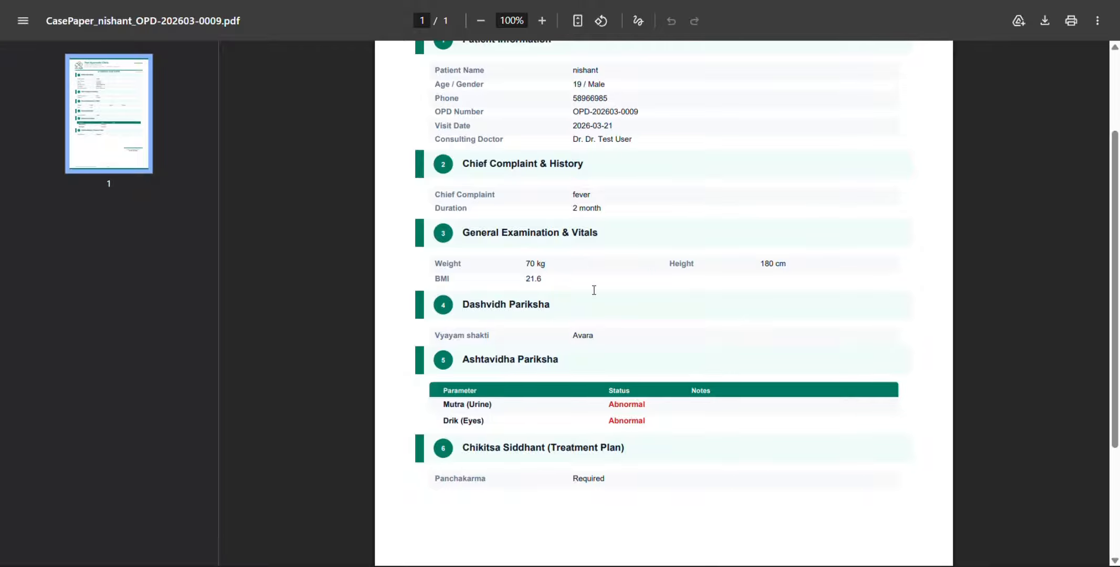
pyautogui.doubleClick(594, 289)
pyautogui.scroll(-4, 705, 322)
pyautogui.scroll(7, 705, 322)
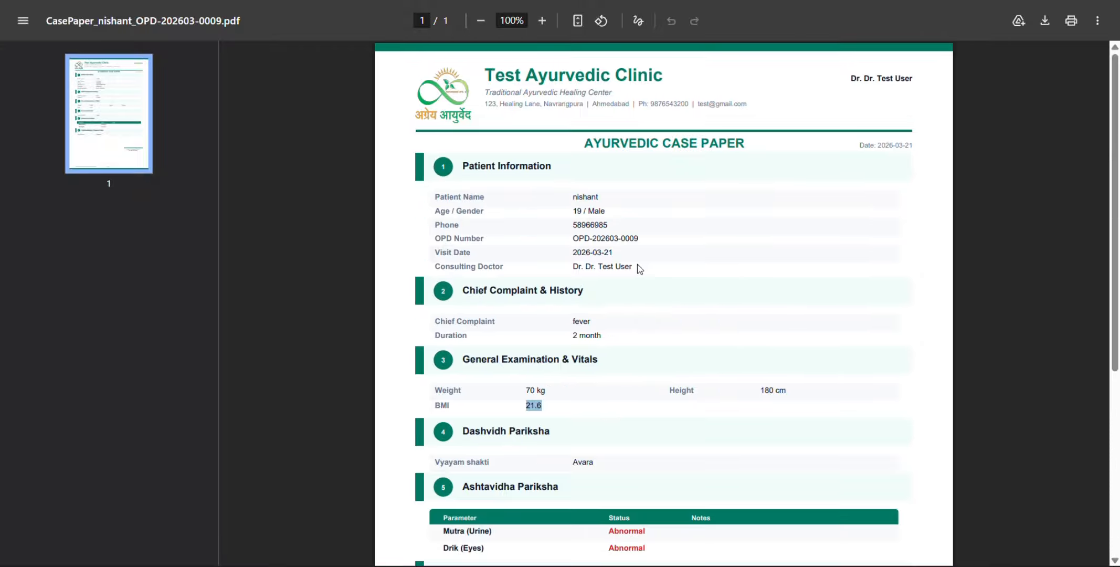
pyautogui.scroll(-7, 484, 209)
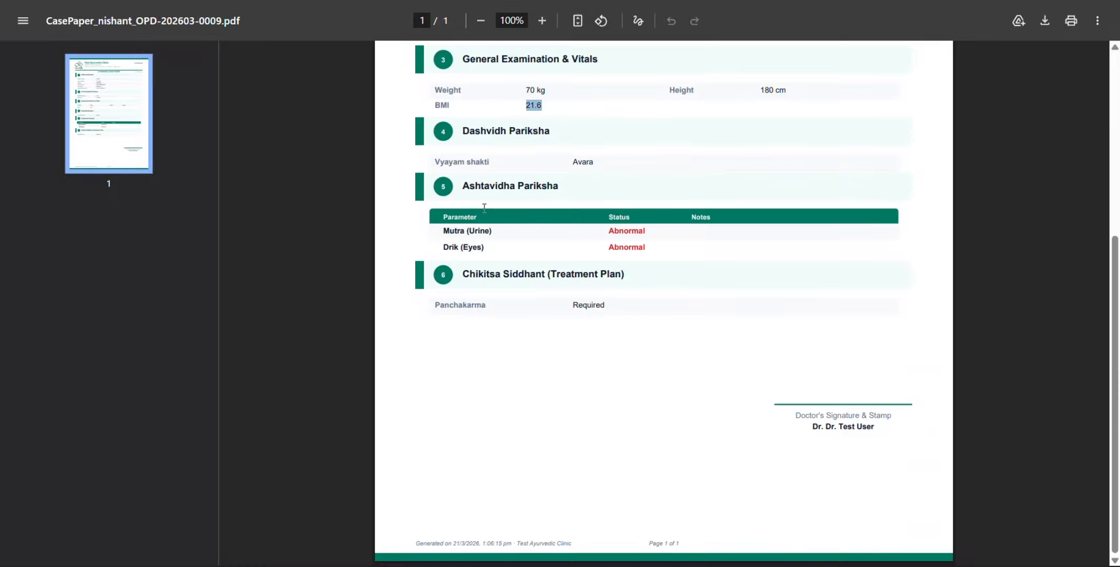
pyautogui.hotkey('ctrl', 'shift', 'Tab')
# Go to Prescriptions and select the patient from the case paper for the new prescription.
pyautogui.scroll(-1, 737, 235)
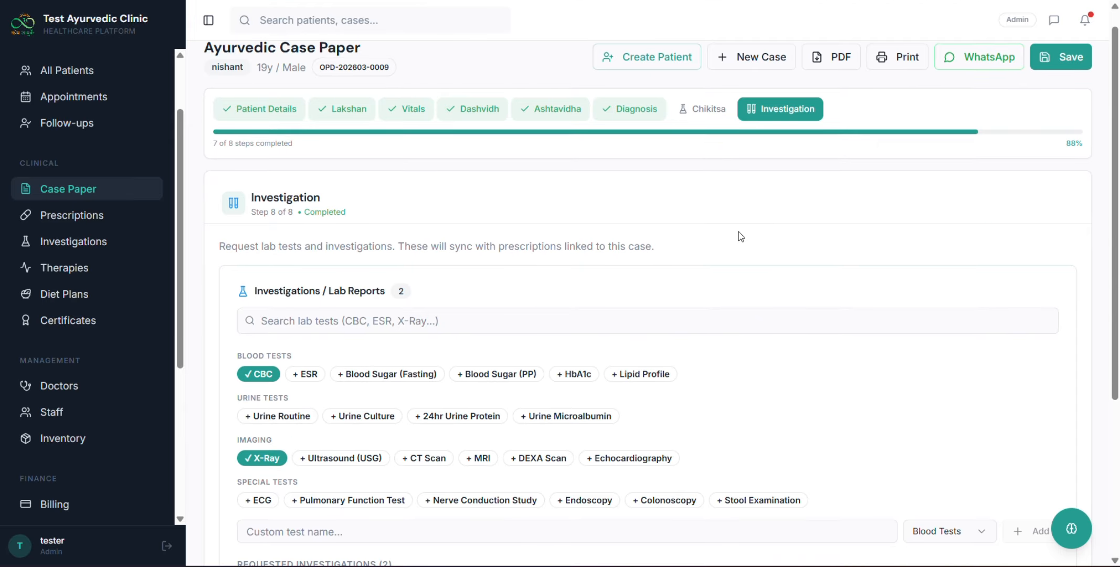
pyautogui.scroll(1, 737, 236)
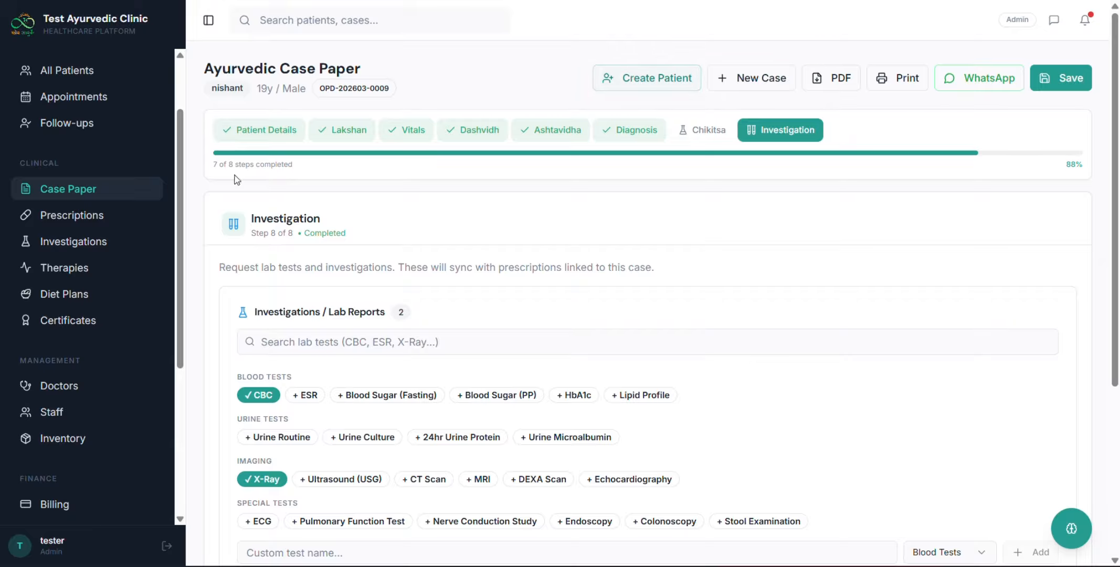
pyautogui.click(82, 227)
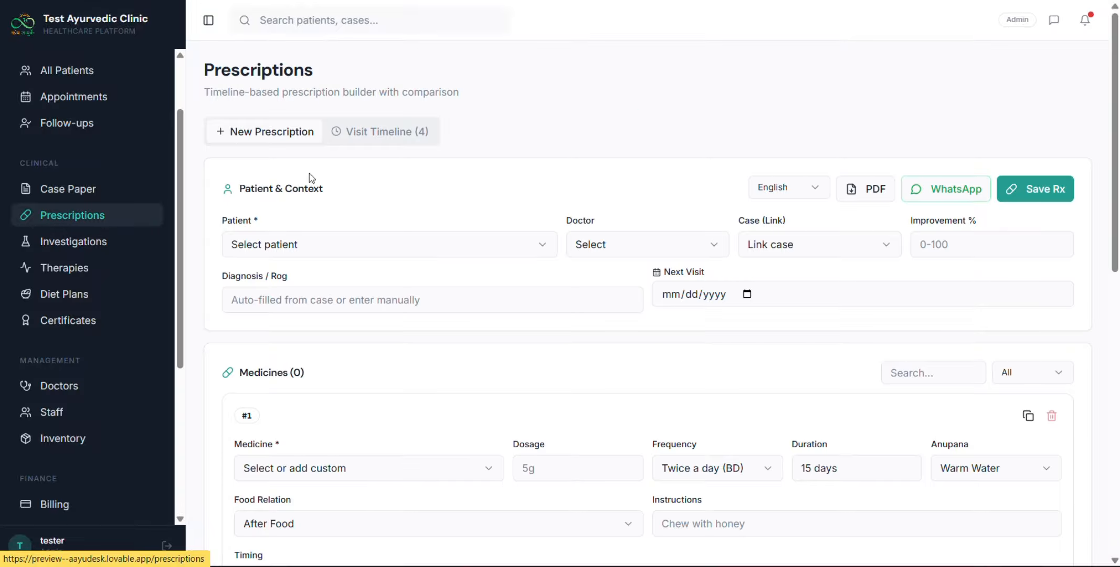
pyautogui.click(284, 255)
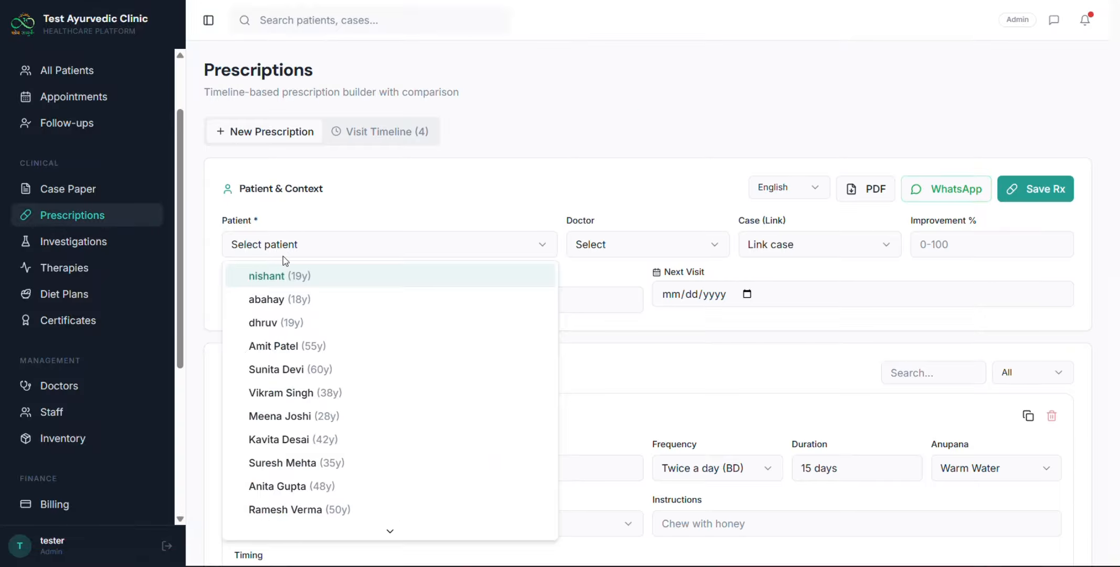
pyautogui.click(299, 283)
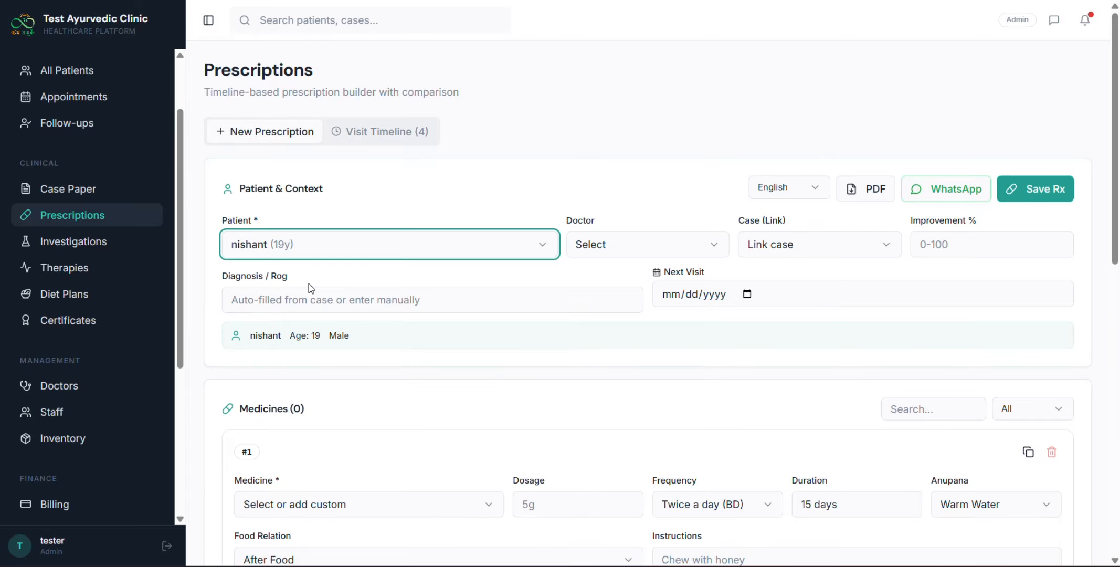
# Select Triphala Churna as the first medicine of the prescription.
pyautogui.scroll(-3, 353, 341)
pyautogui.click(347, 335)
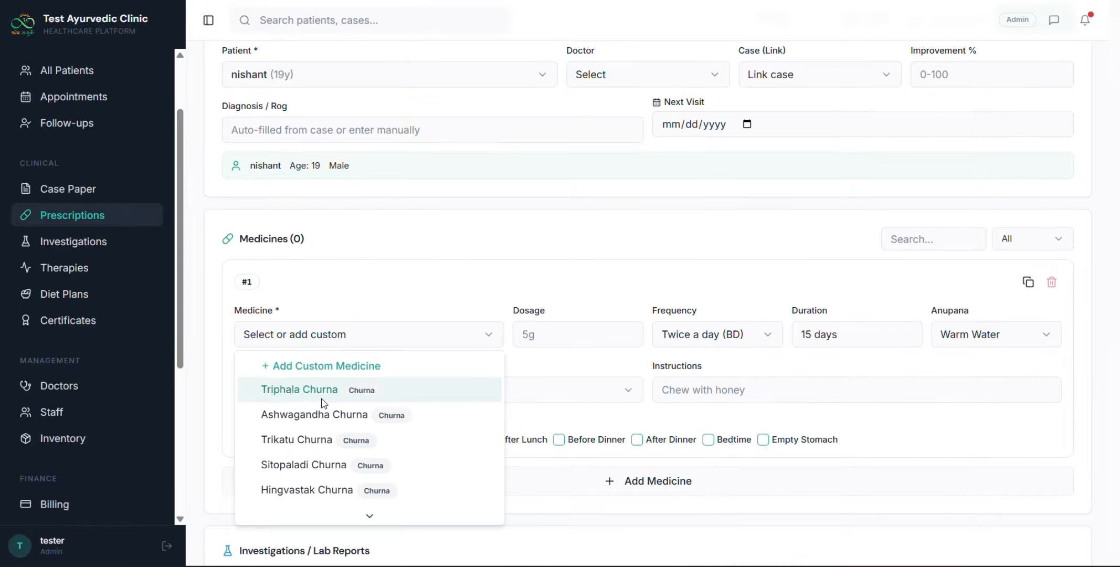
pyautogui.click(351, 322)
pyautogui.click(345, 336)
pyautogui.click(331, 391)
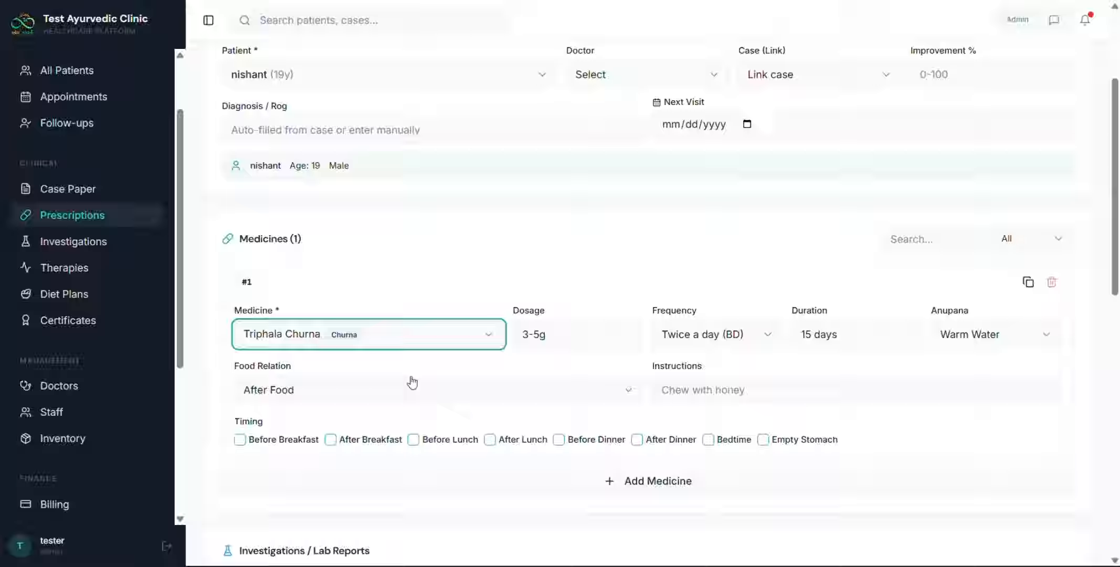
# Examine the dosage field and the frequency options for the Triphala Churna entry.
pyautogui.click(575, 339)
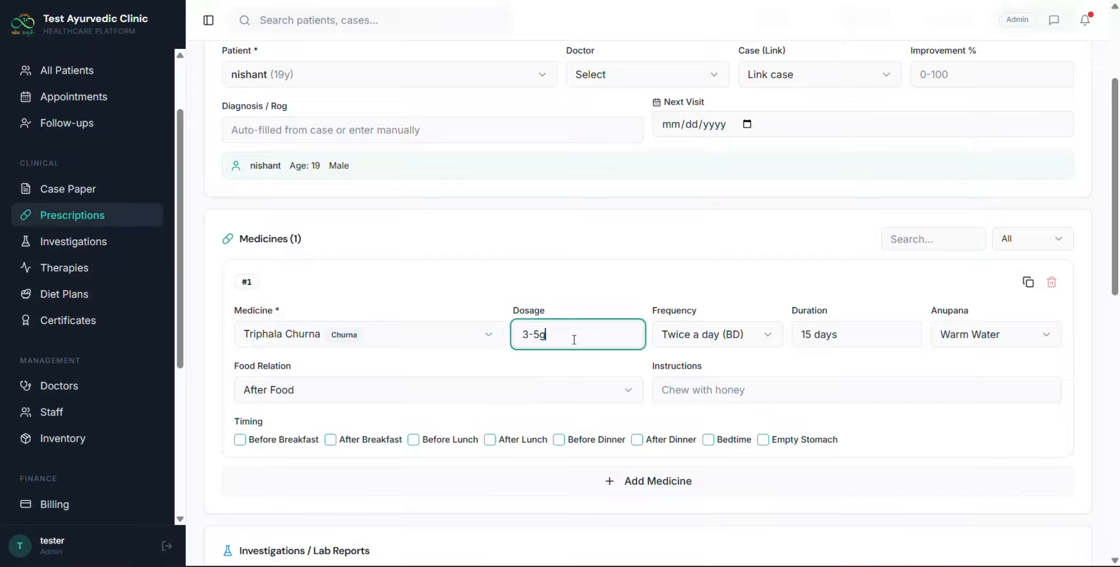
pyautogui.click(700, 341)
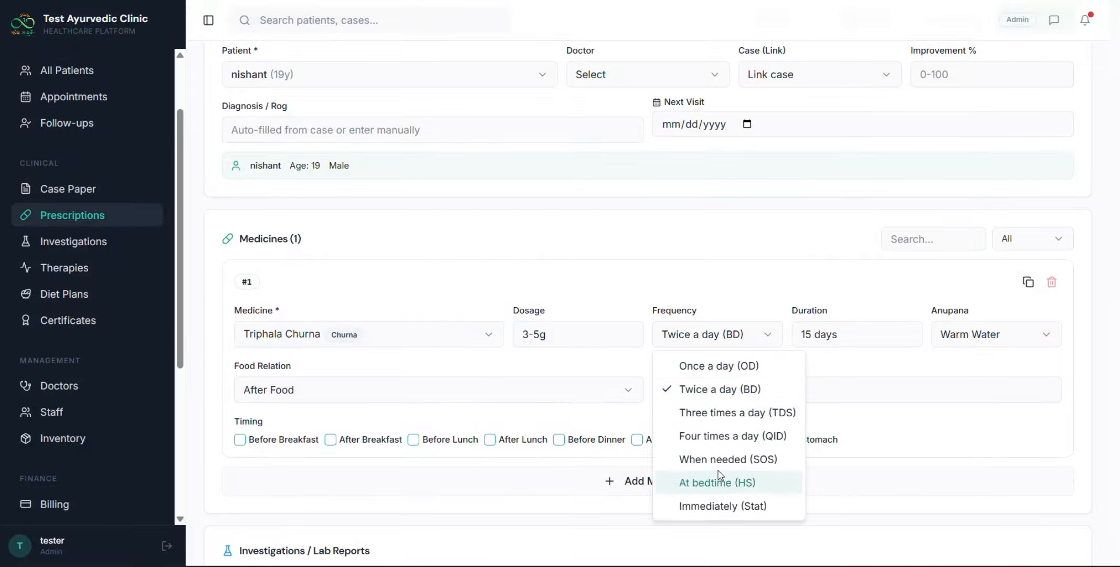
pyautogui.click(853, 351)
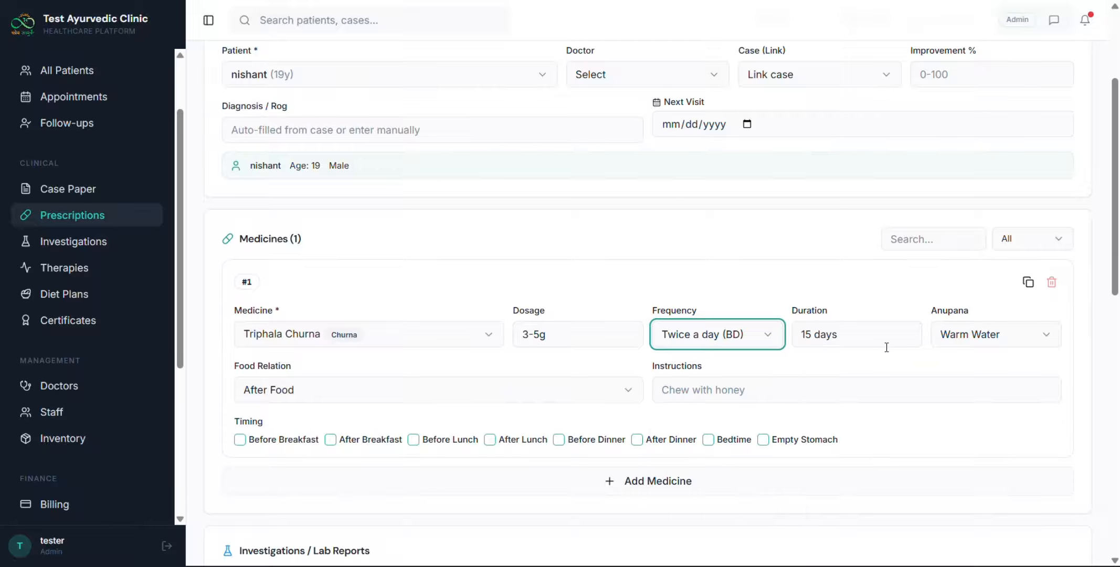
# Examine the anupana, food relation and timing options available for the Triphala Churna entry.
pyautogui.click(955, 345)
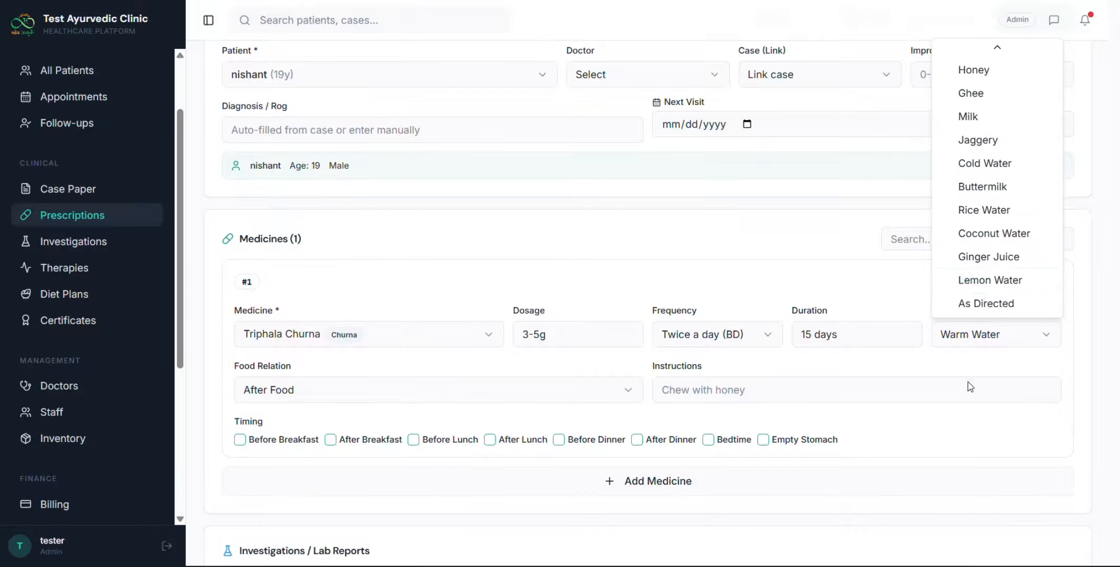
pyautogui.click(688, 392)
pyautogui.click(419, 392)
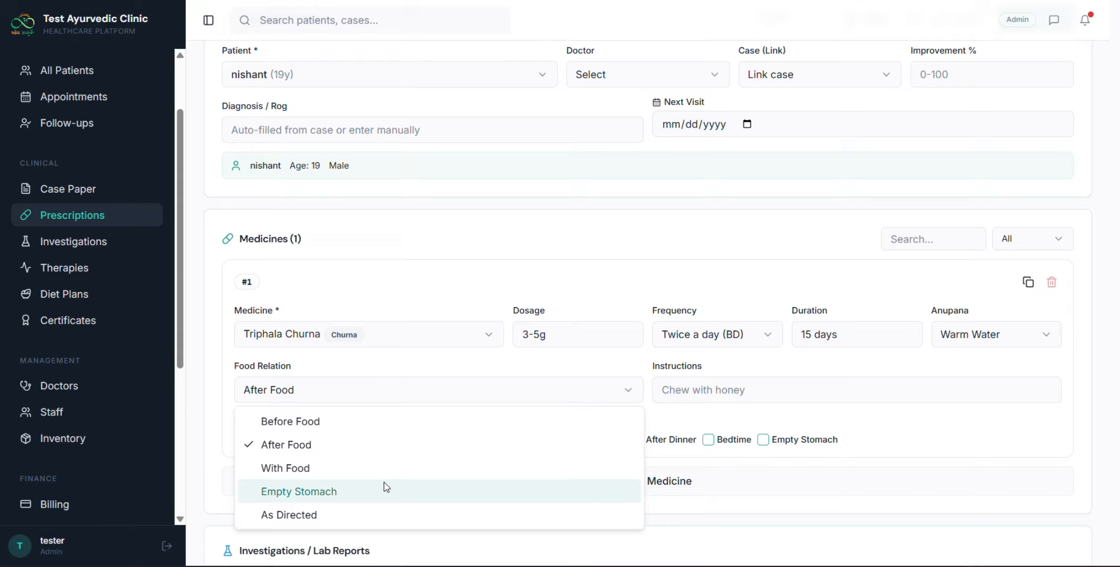
pyautogui.click(679, 416)
pyautogui.scroll(-2, 679, 417)
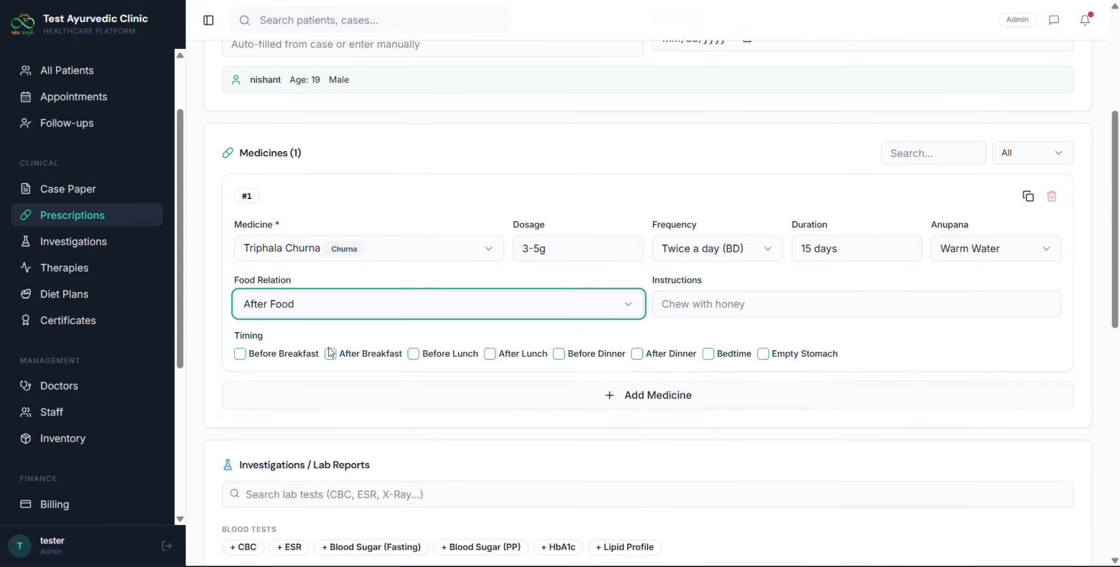
# Fill in the prescription context with the first listed doctor, the patient's OPD case and an improvement of 35%.
pyautogui.scroll(3, 669, 333)
pyautogui.scroll(1, 676, 328)
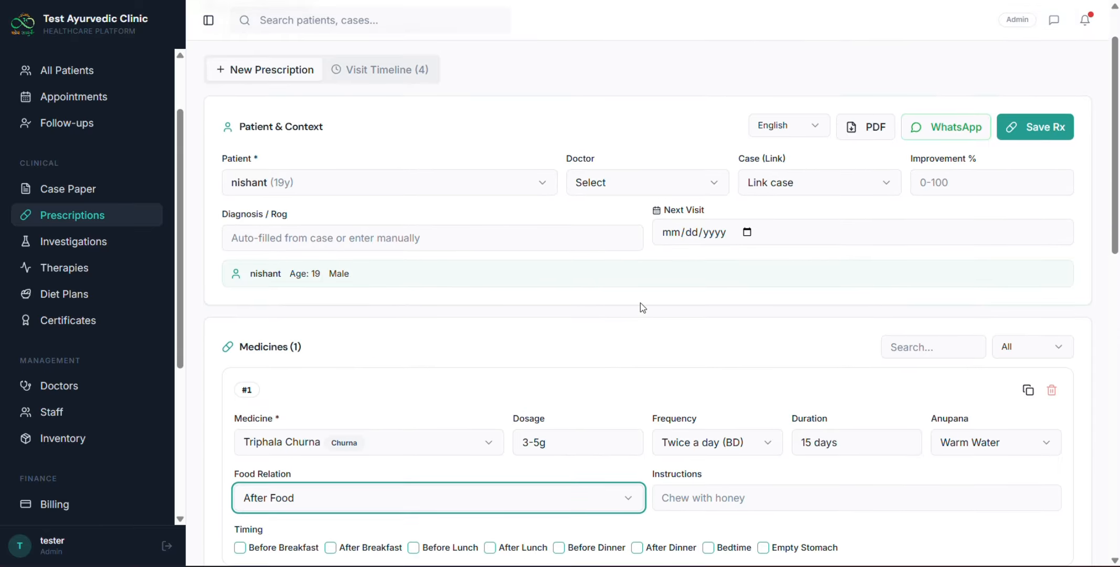
pyautogui.click(650, 183)
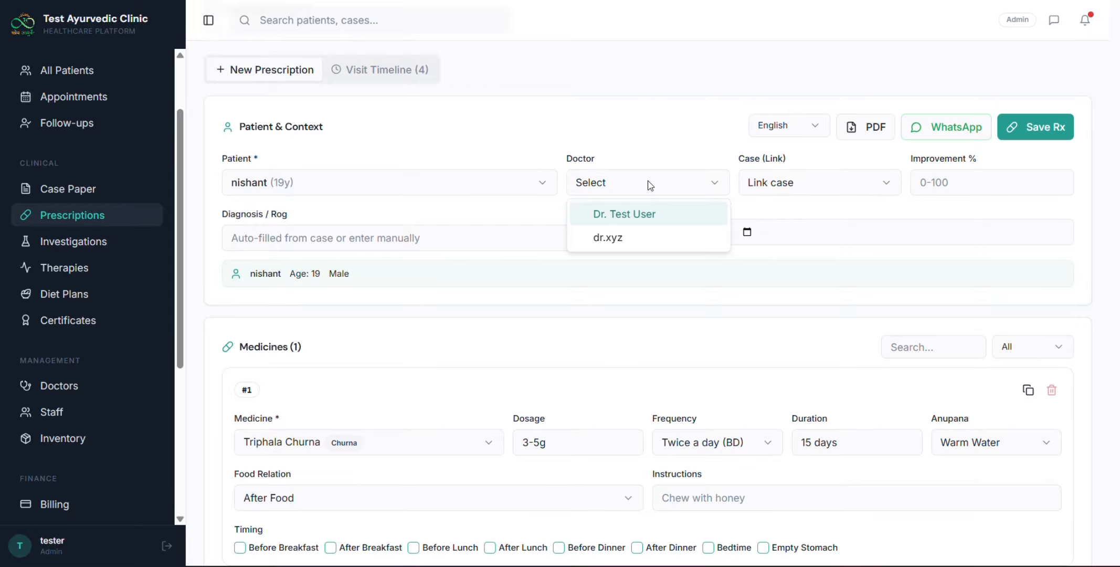
pyautogui.click(634, 225)
pyautogui.scroll(-1, 787, 183)
pyautogui.click(842, 171)
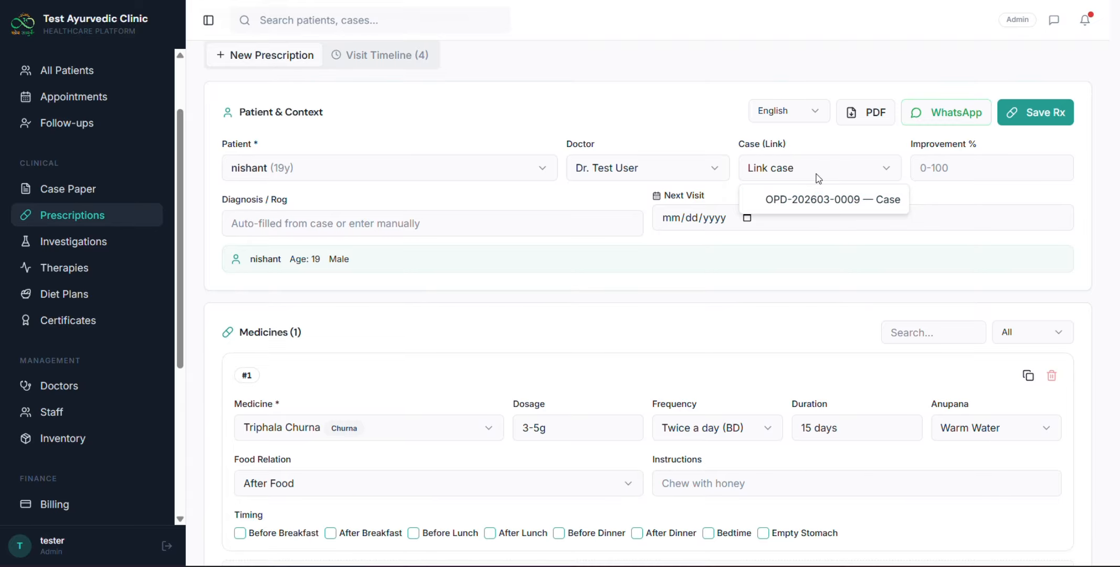
pyautogui.click(824, 207)
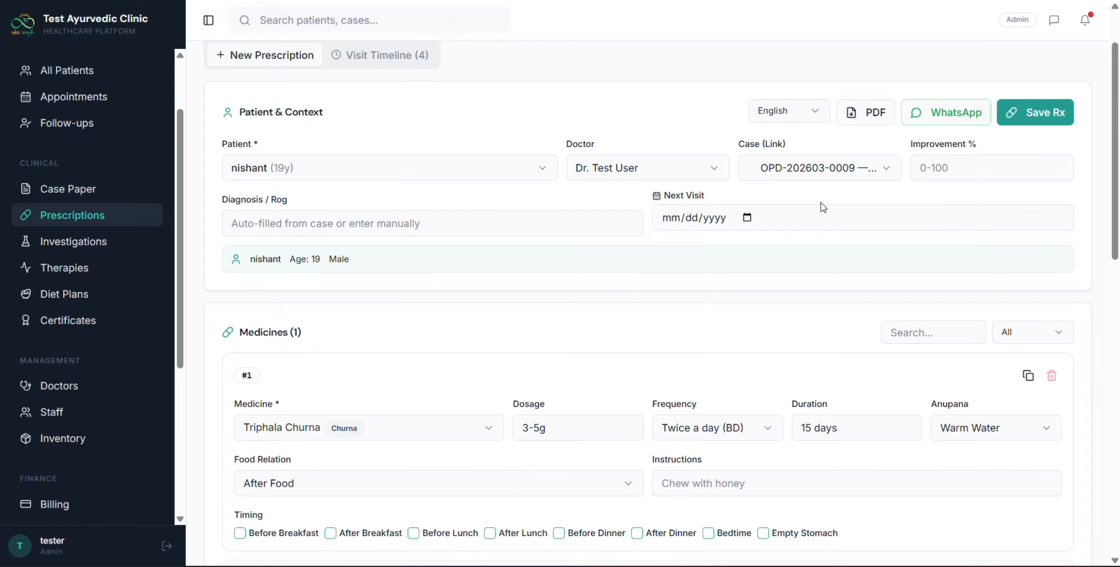
pyautogui.click(960, 173)
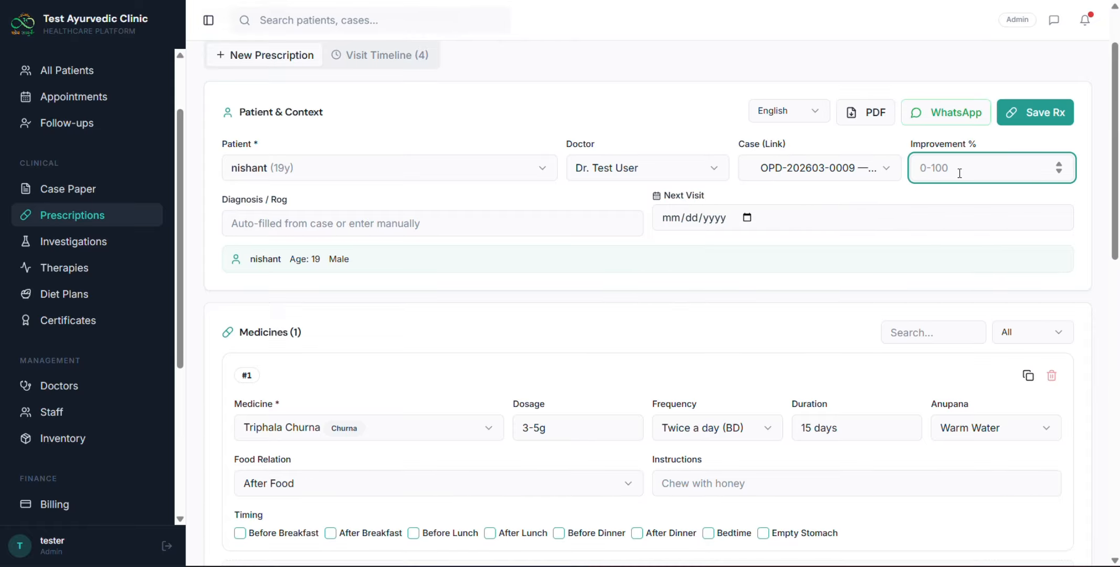
pyautogui.write('40')
pyautogui.scroll(-1, 959, 173)
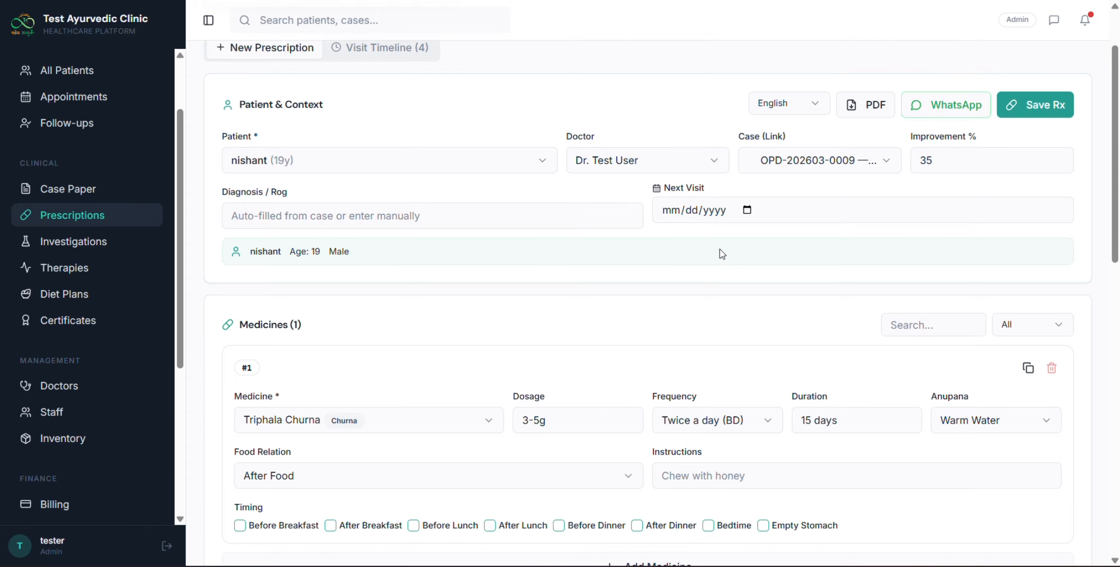
# Add Dashmool Churna as the second medicine and look through the other medicines offered for that entry.
pyautogui.scroll(-5, 722, 251)
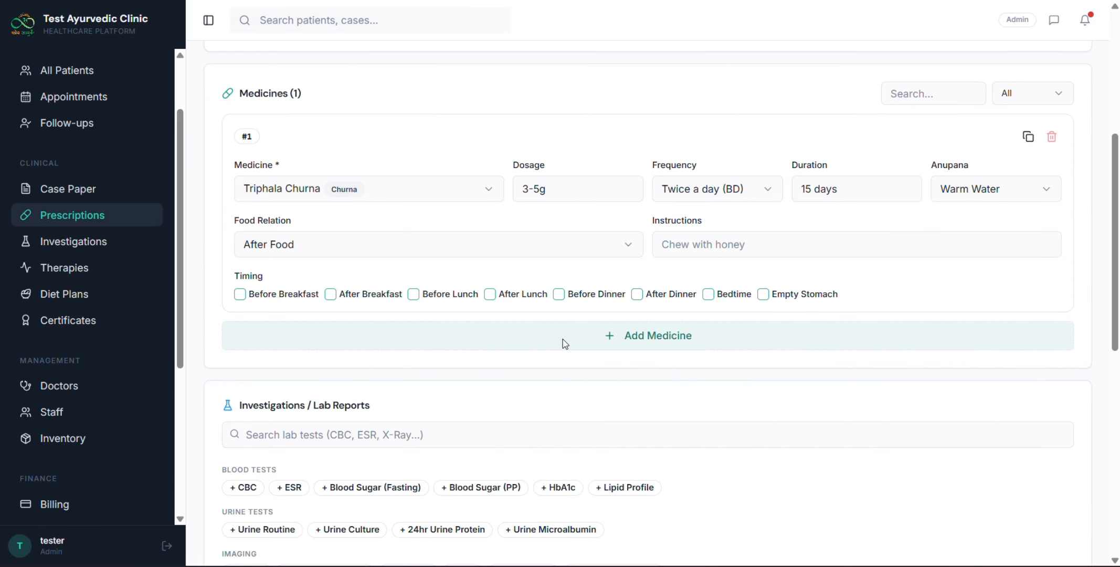
pyautogui.click(564, 342)
pyautogui.scroll(-3, 563, 339)
pyautogui.click(417, 205)
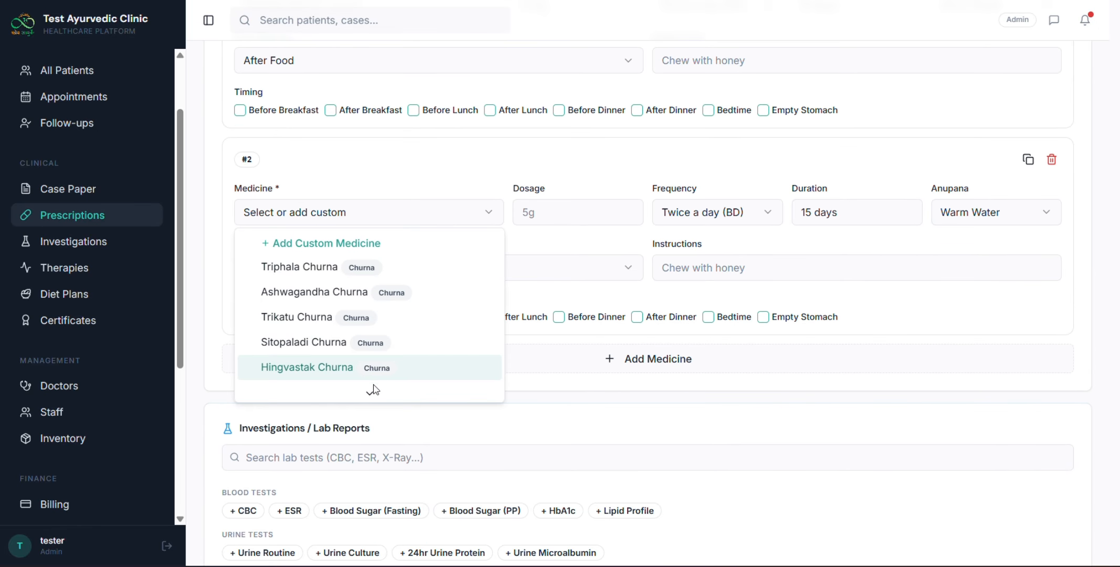
pyautogui.scroll(-3, 370, 387)
pyautogui.click(363, 365)
pyautogui.scroll(-1, 609, 271)
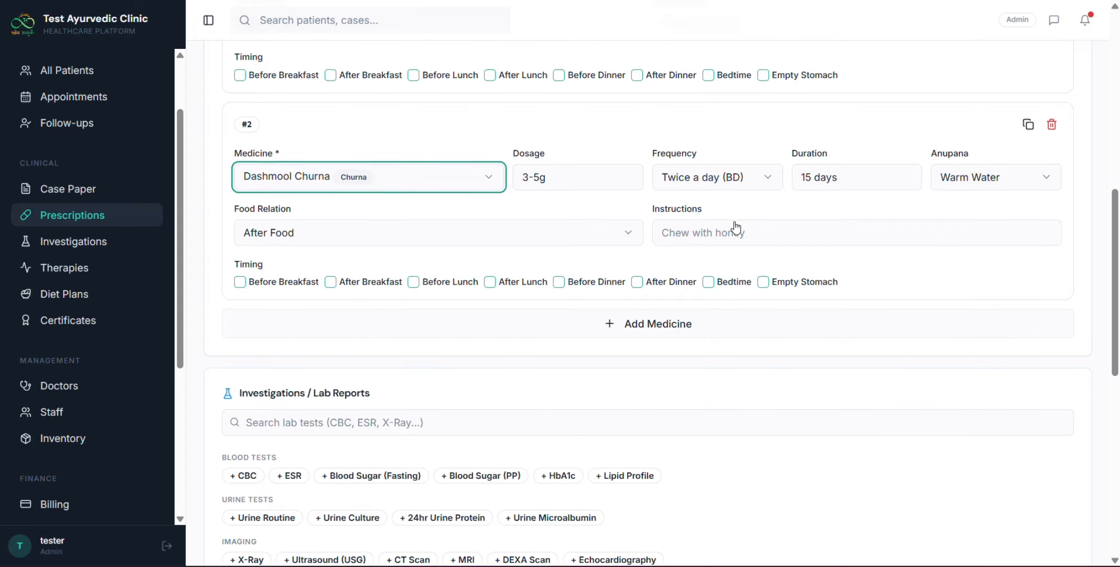
pyautogui.click(418, 177)
pyautogui.scroll(-3, 417, 270)
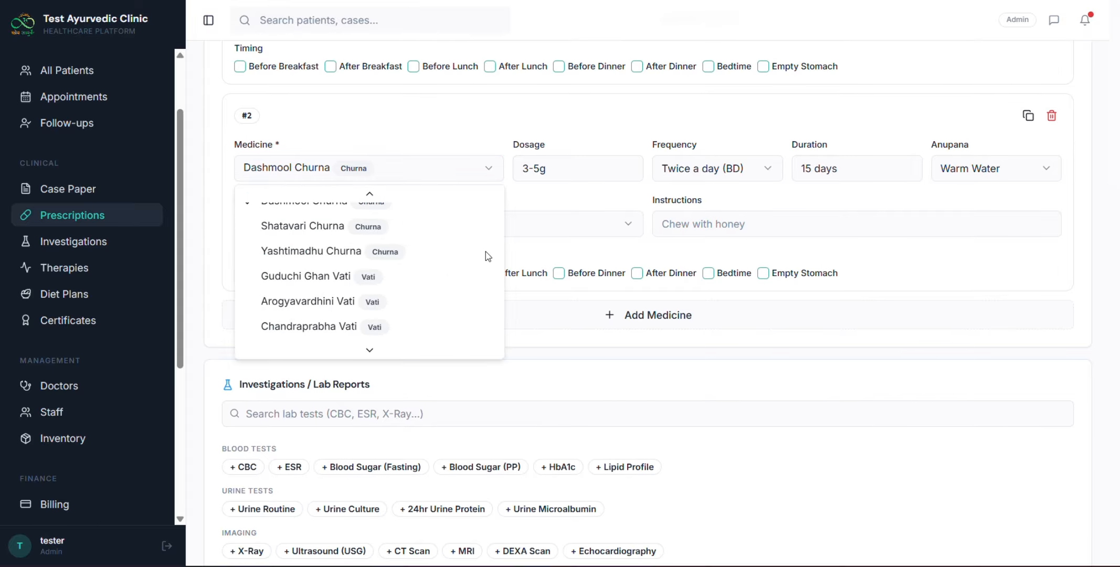
pyautogui.press('Escape')
# Save the prescription and try to export it as a PDF.
pyautogui.scroll(10, 724, 180)
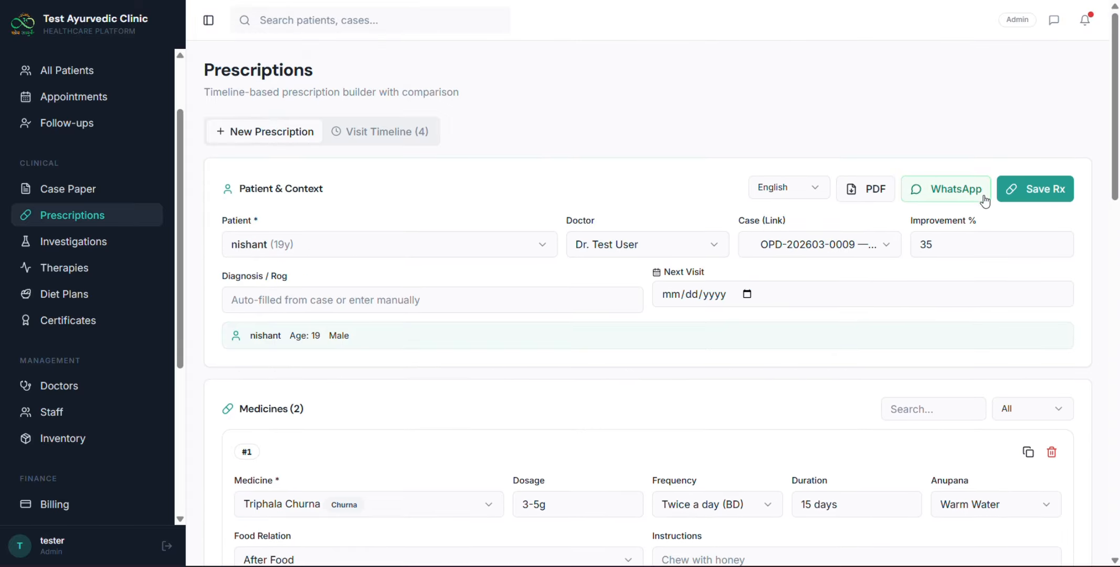
pyautogui.click(1016, 189)
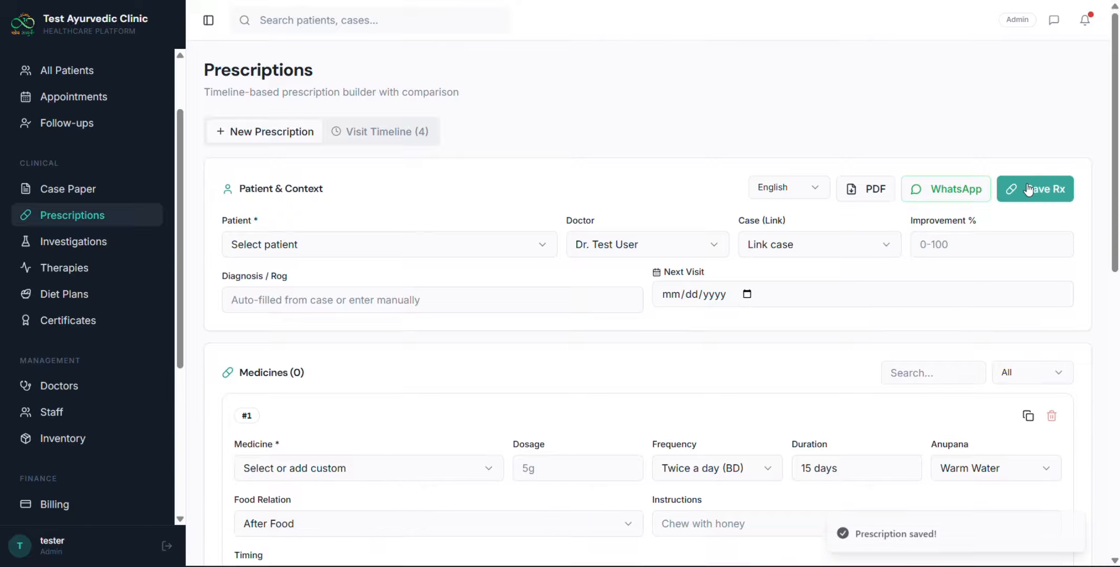
pyautogui.scroll(-10, 767, 262)
pyautogui.scroll(10, 766, 262)
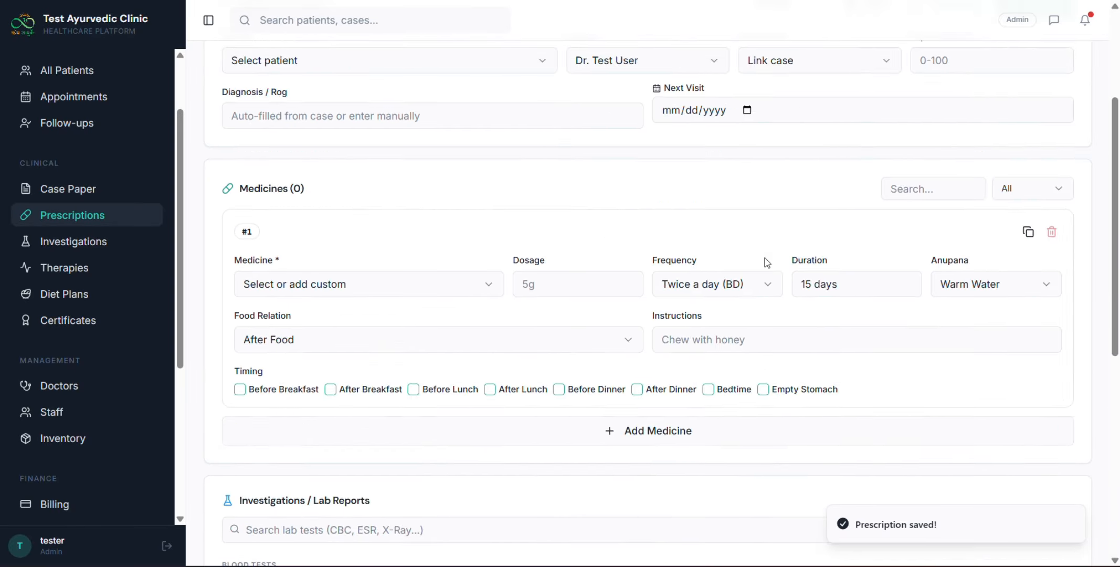
pyautogui.click(865, 192)
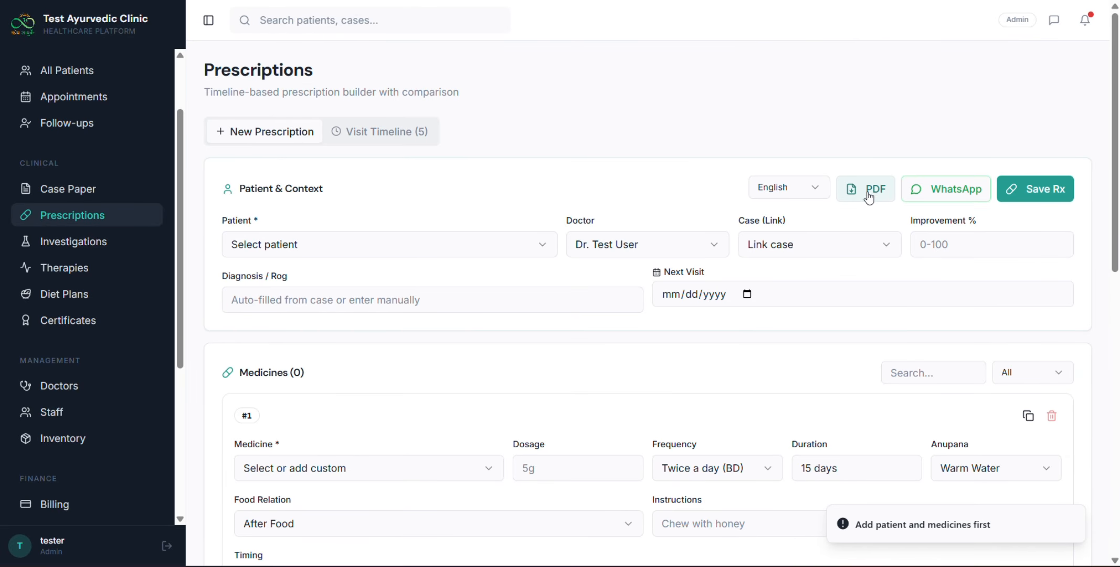
# Show the visit timeline for the same patient and inspect the latest visit's entry.
pyautogui.click(496, 243)
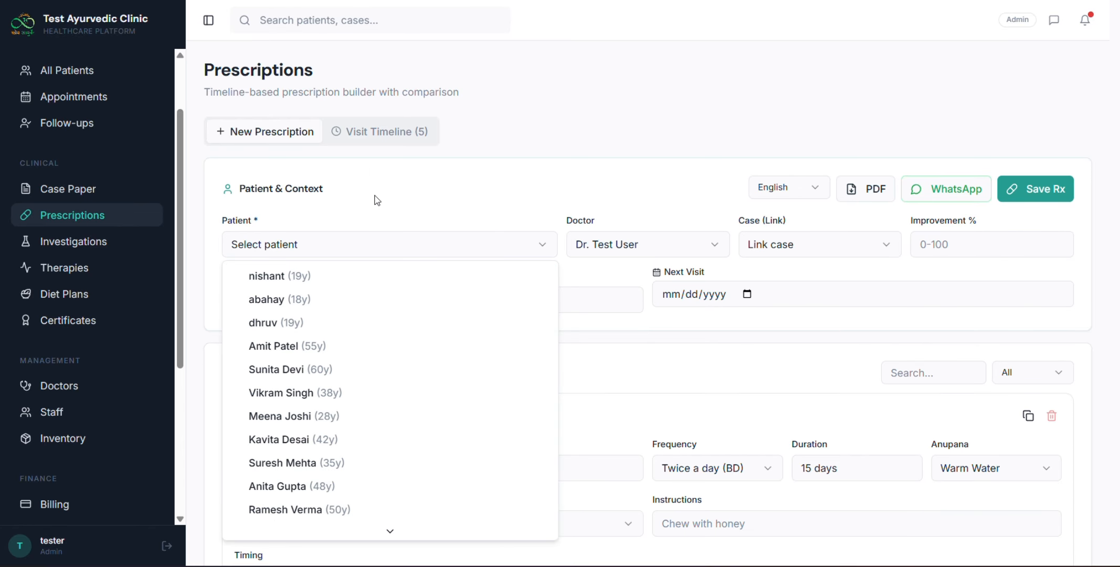
pyautogui.click(368, 134)
pyautogui.click(369, 136)
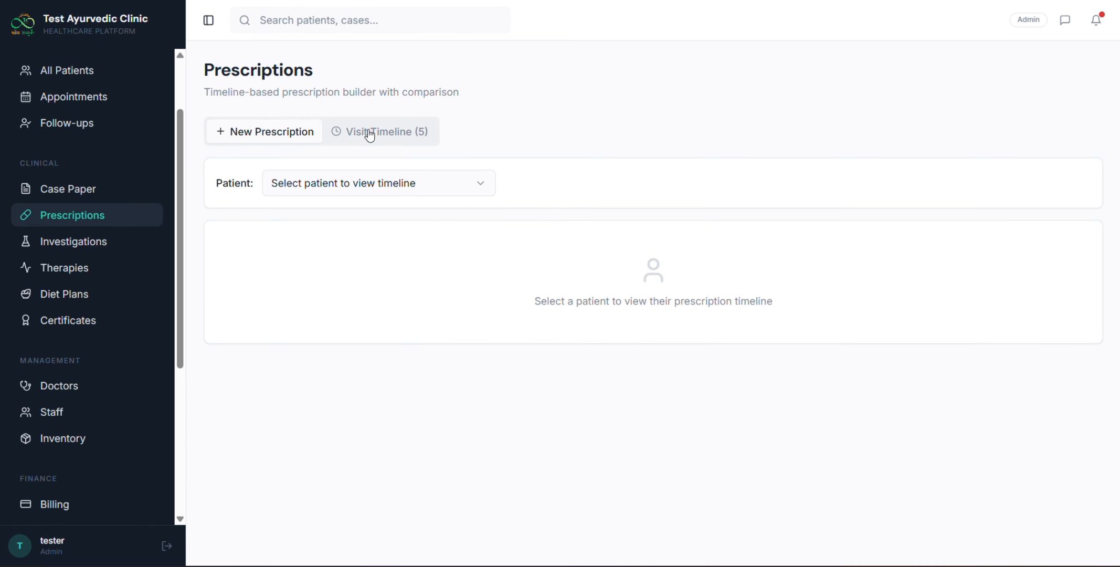
pyautogui.click(350, 193)
pyautogui.click(346, 216)
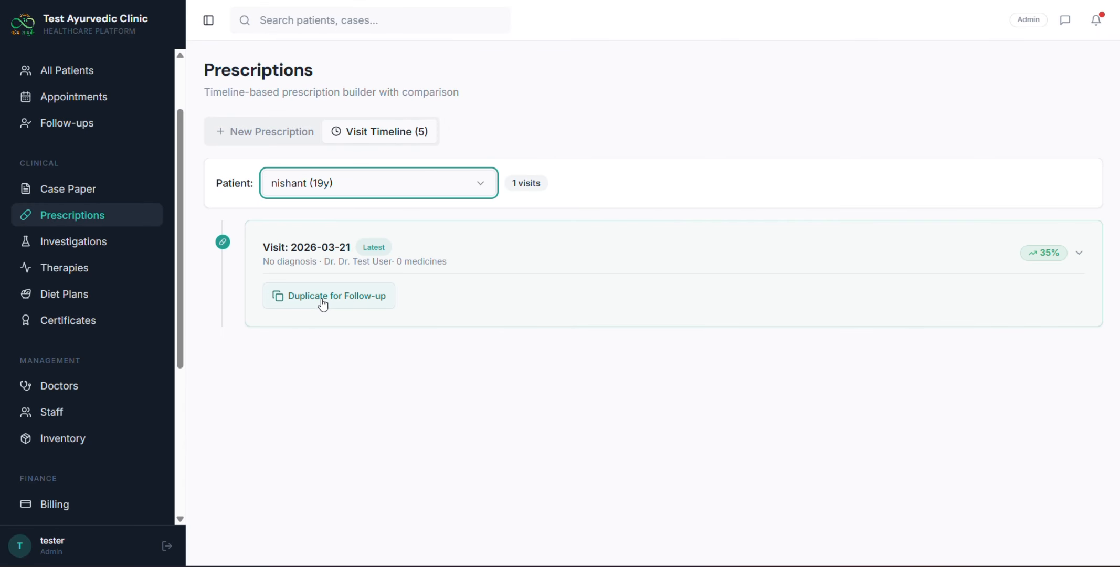
pyautogui.click(1081, 258)
pyautogui.click(1080, 257)
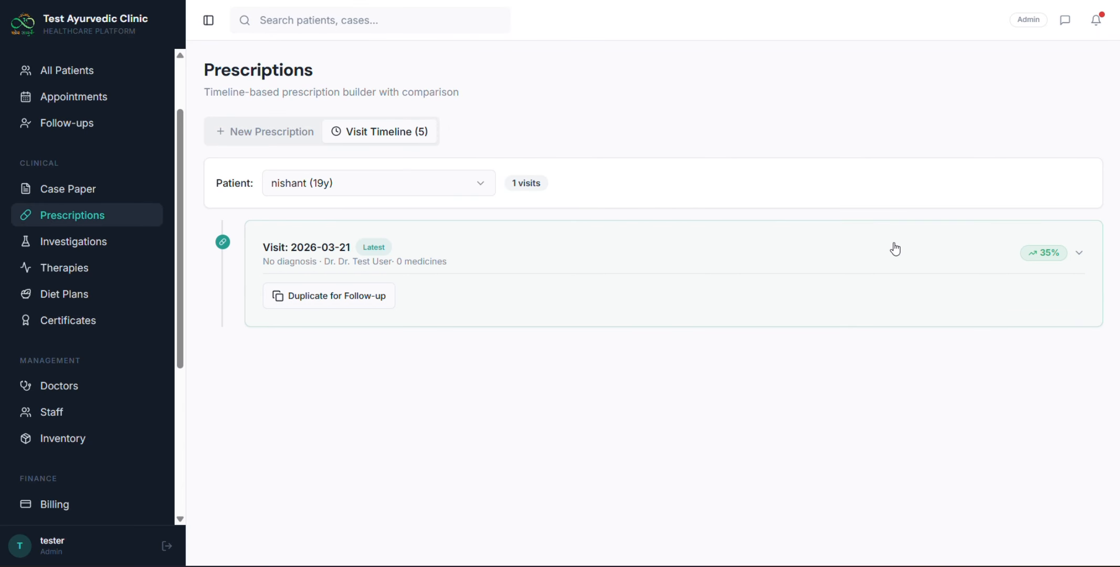
# Select the same patient in a blank new prescription and look over the form.
pyautogui.click(253, 132)
pyautogui.click(320, 254)
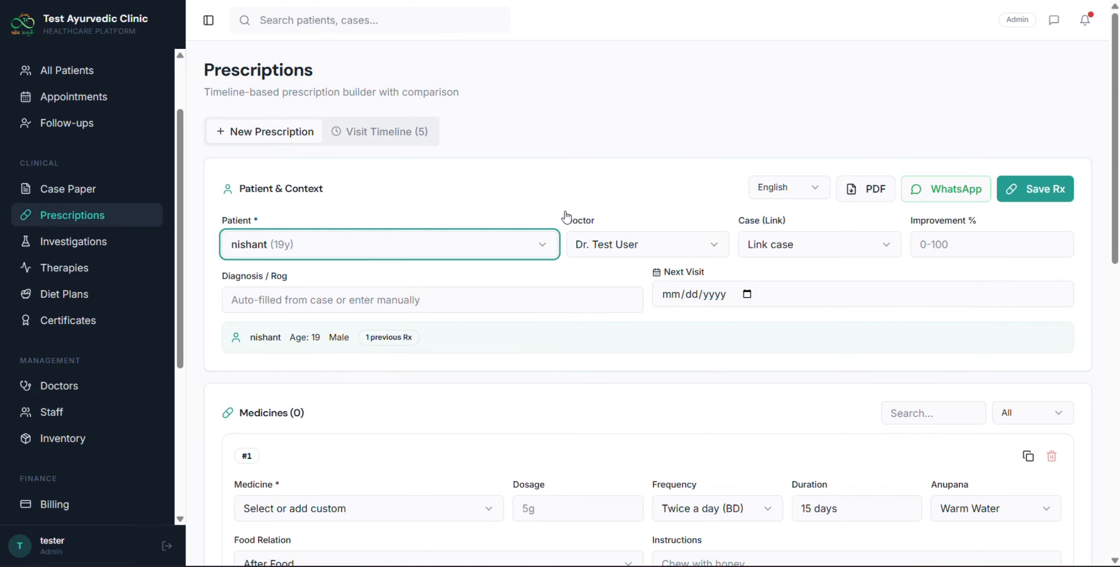
pyautogui.scroll(-7, 824, 362)
pyautogui.scroll(7, 824, 362)
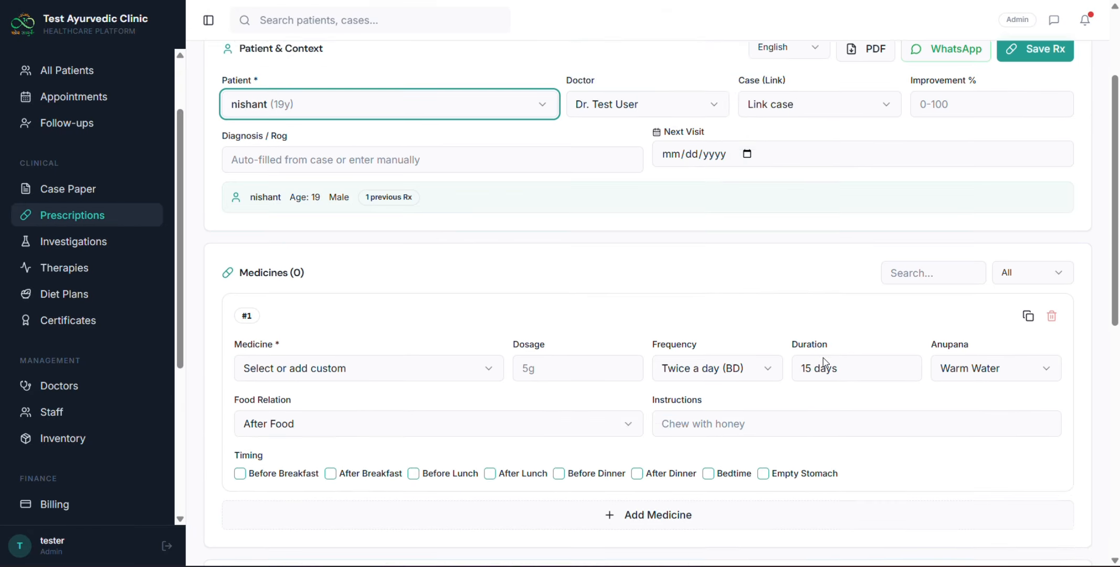
# Duplicate the patient's latest visit from the timeline as a follow-up prescription and check the copied fields.
pyautogui.click(388, 135)
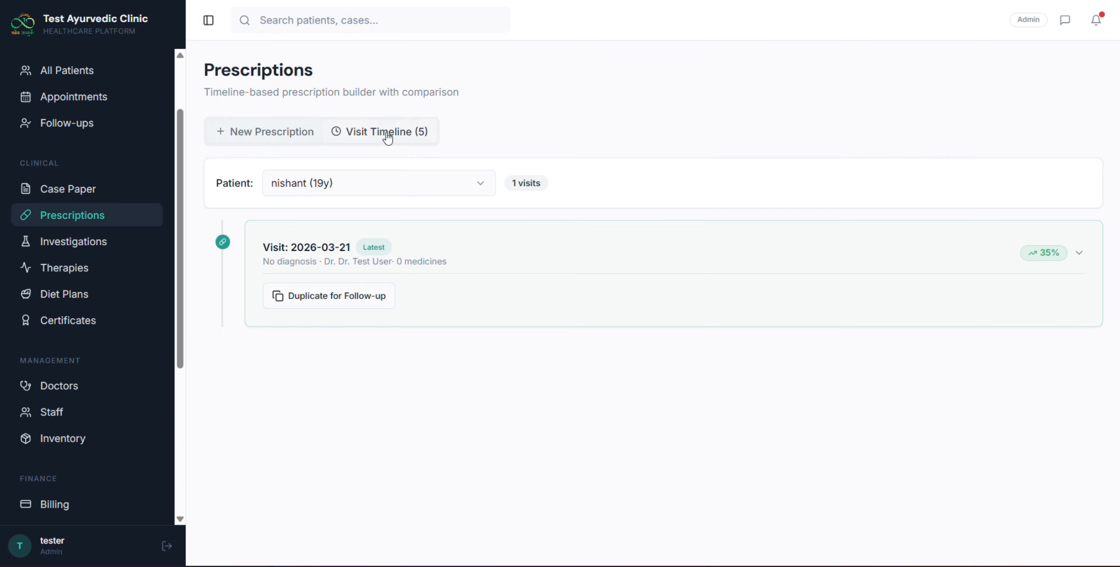
pyautogui.click(336, 294)
pyautogui.scroll(-2, 476, 310)
pyautogui.scroll(-8, 476, 310)
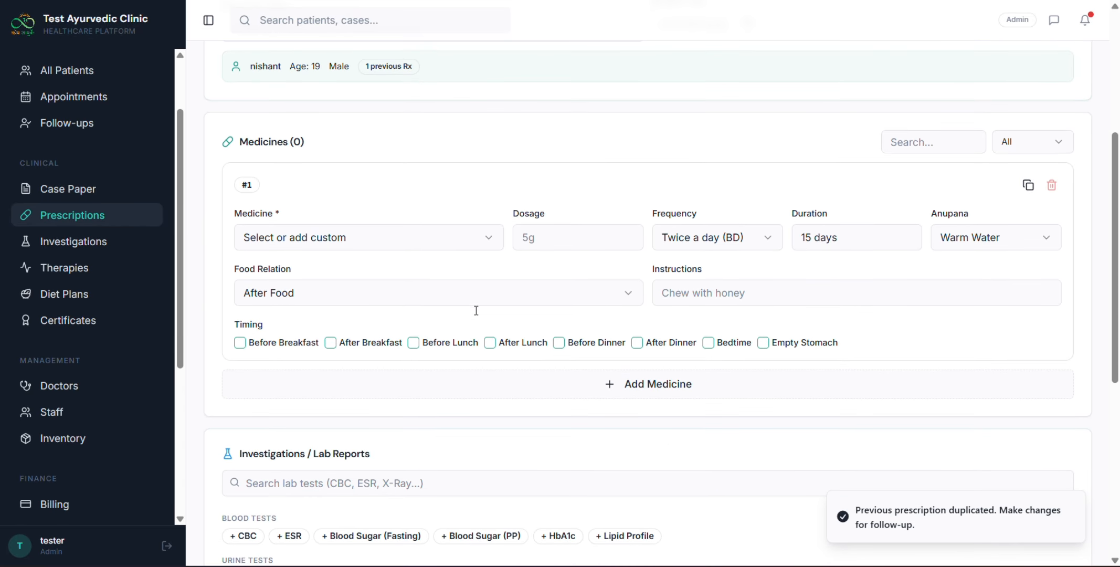
pyautogui.scroll(10, 477, 310)
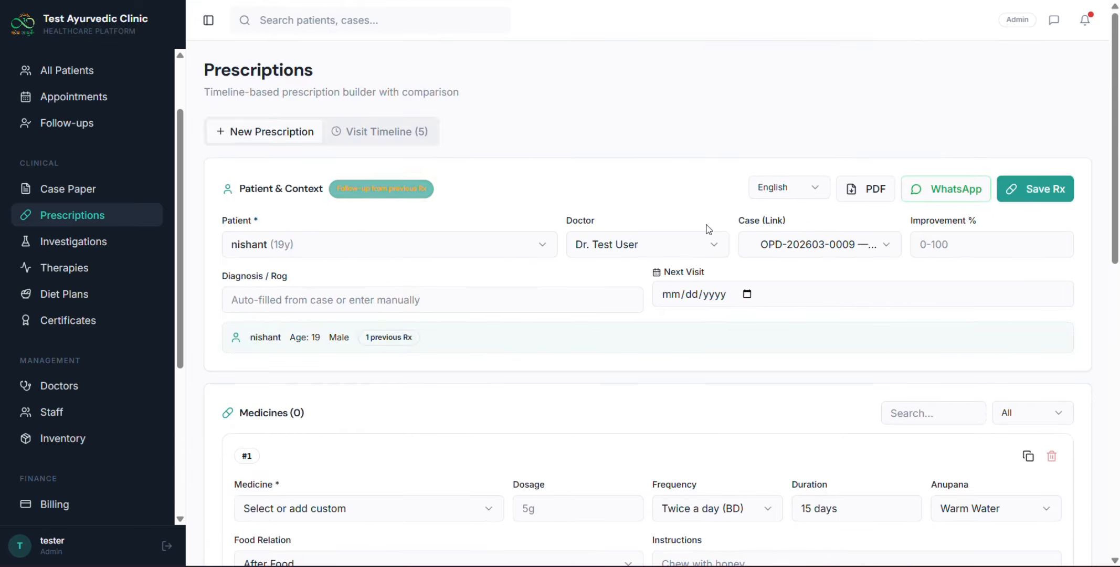
# Select Triphala Churna as the first medicine of the follow-up prescription.
pyautogui.scroll(-3, 461, 294)
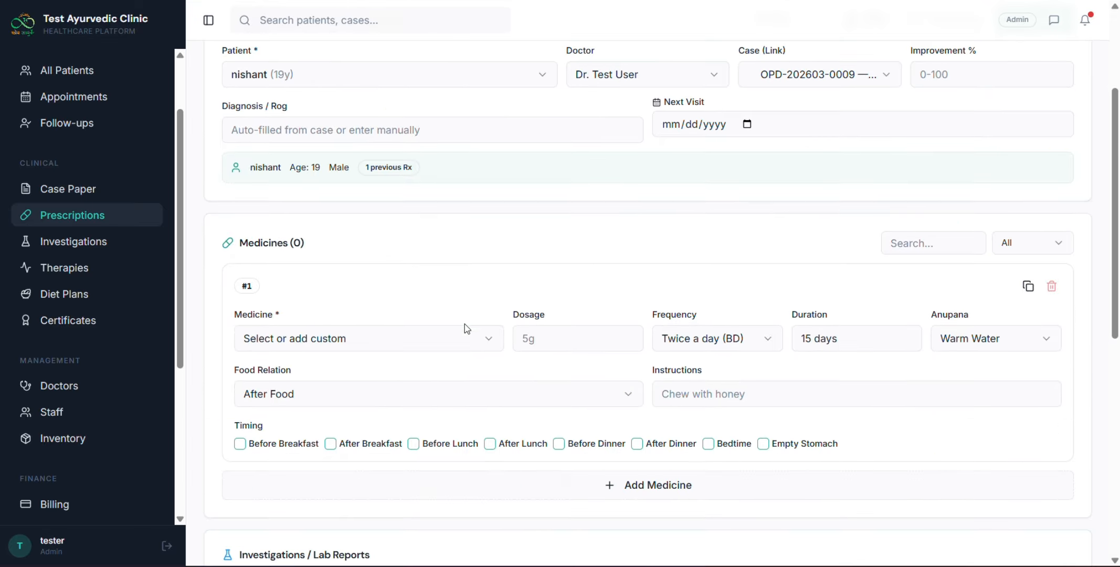
pyautogui.click(329, 335)
pyautogui.click(330, 394)
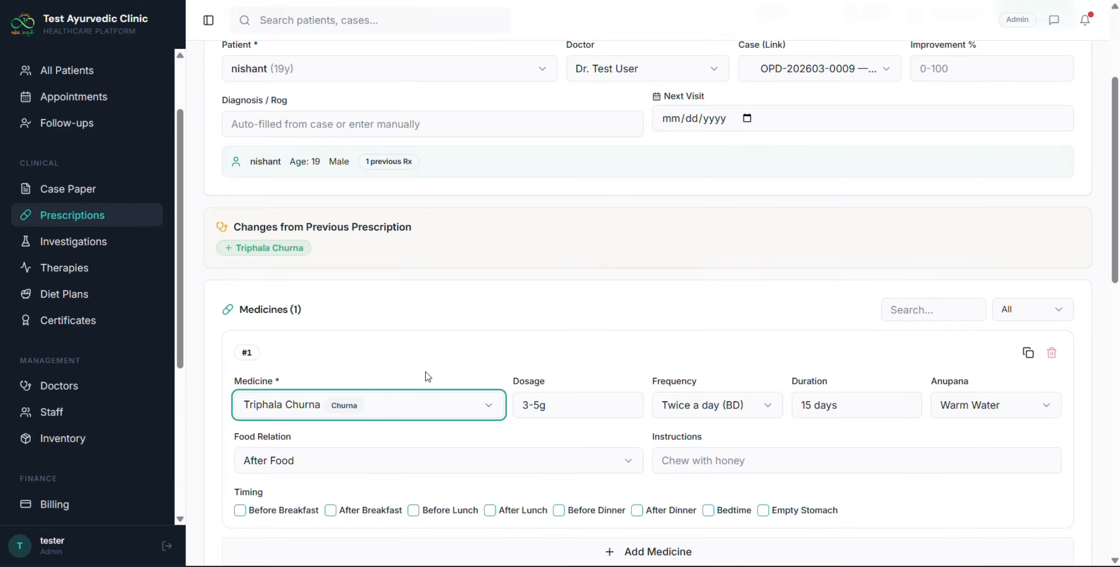
pyautogui.scroll(-3, 425, 373)
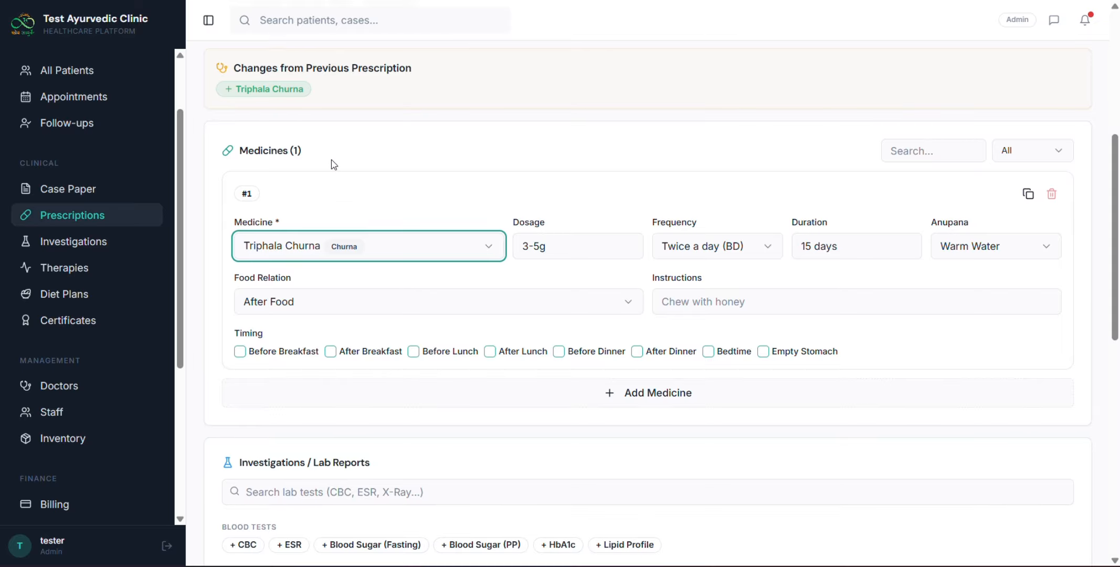
# Add Trikatu Churna as the second medicine of the follow-up prescription.
pyautogui.scroll(-2, 374, 271)
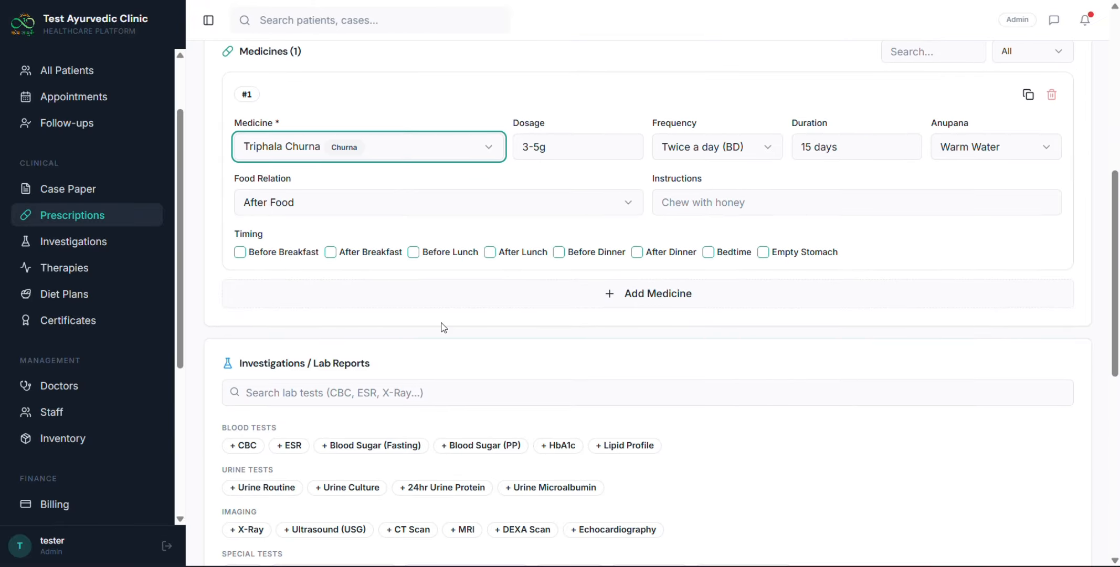
pyautogui.click(475, 301)
pyautogui.click(328, 373)
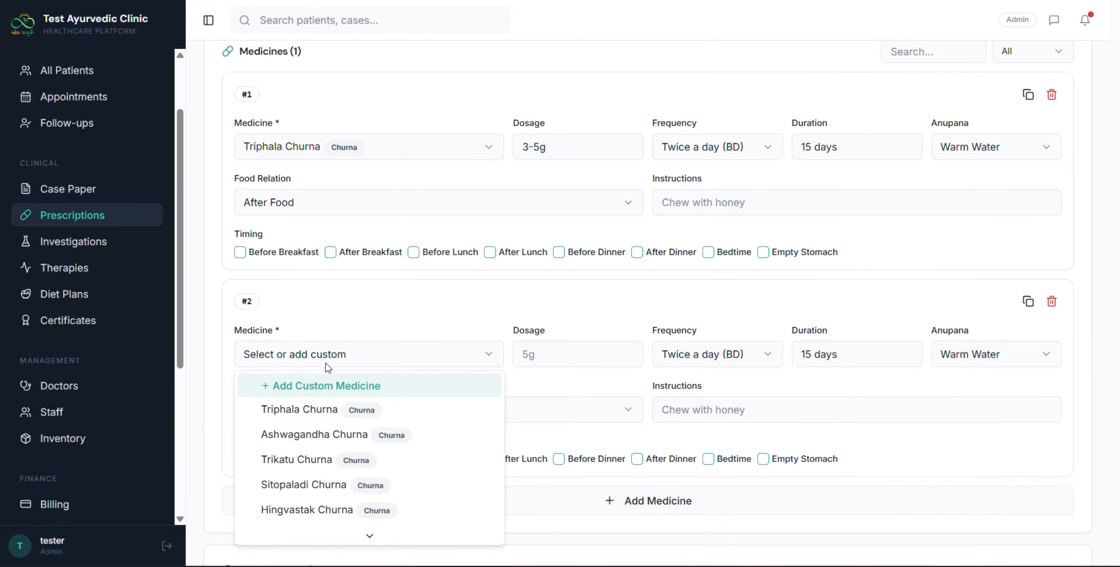
pyautogui.click(341, 462)
# Export the follow-up prescription as a PDF, open it to review its contents, and close it.
pyautogui.scroll(8, 431, 274)
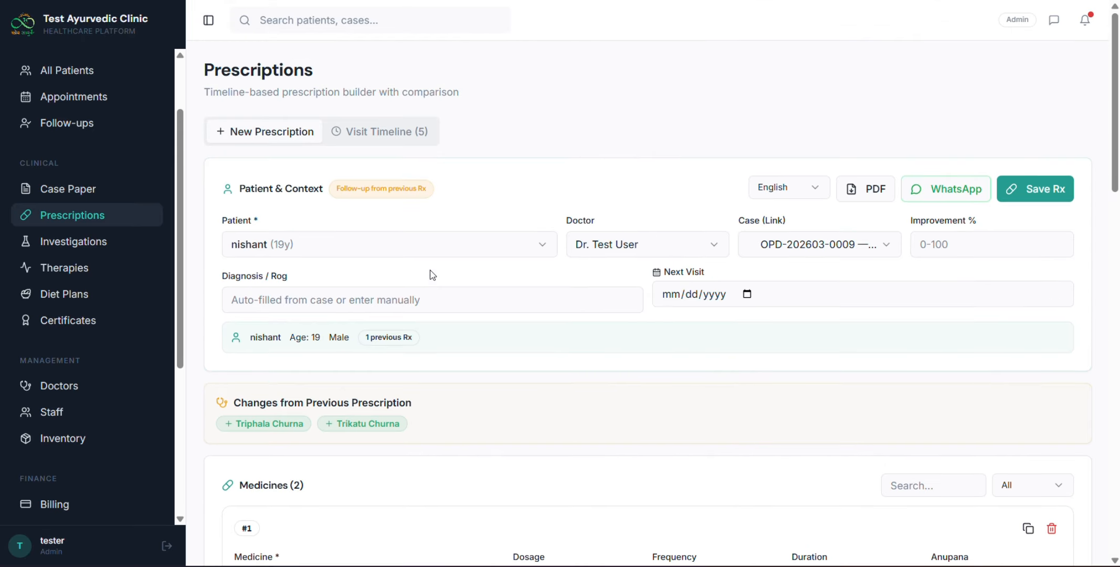
pyautogui.click(866, 190)
pyautogui.moveTo(1049, 25)
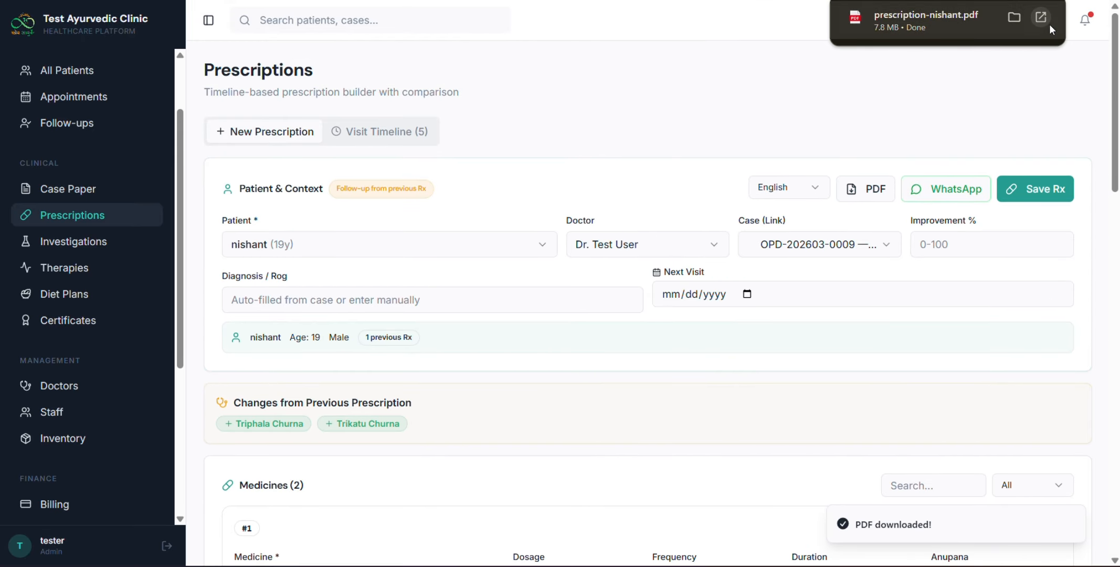
pyautogui.click(1042, 19)
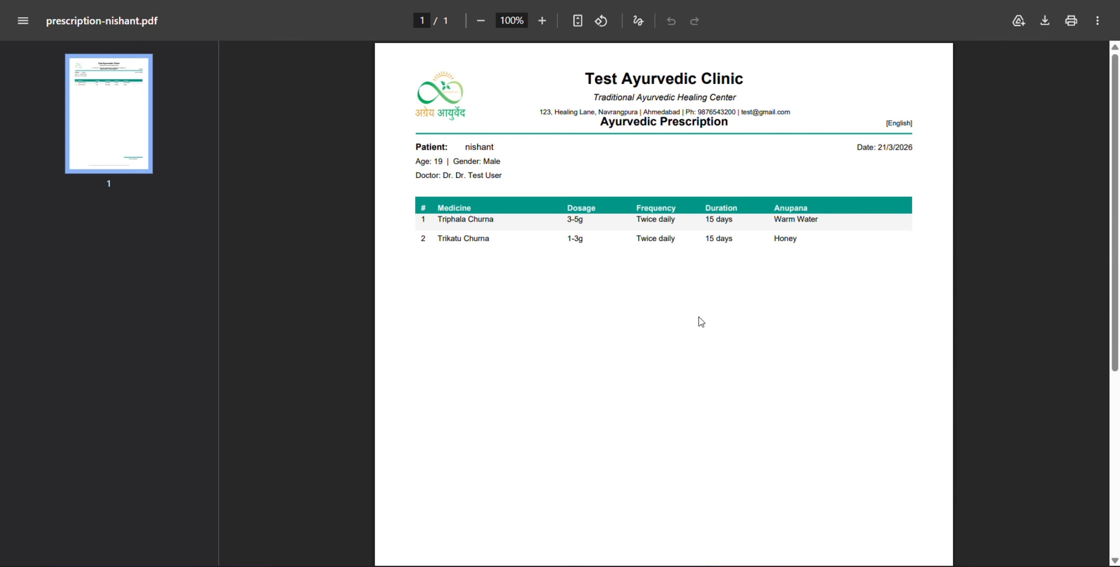
pyautogui.scroll(-5, 623, 332)
pyautogui.scroll(5, 622, 332)
pyautogui.hotkey('ctrl', 'w')
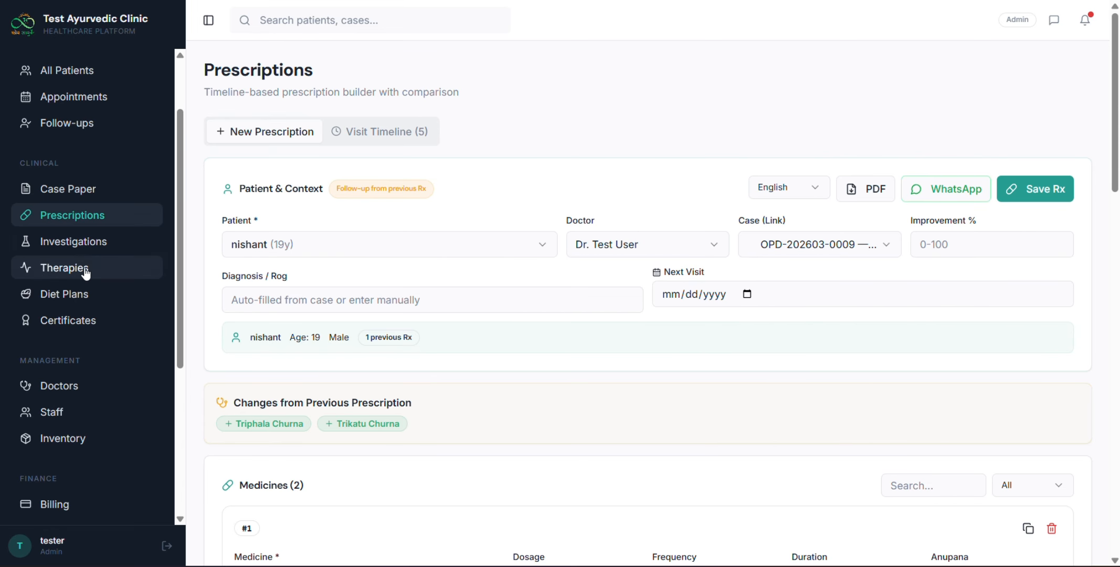
# Open the investigations list and set the status of the patient's X-Ray investigation to Pending.
pyautogui.click(87, 242)
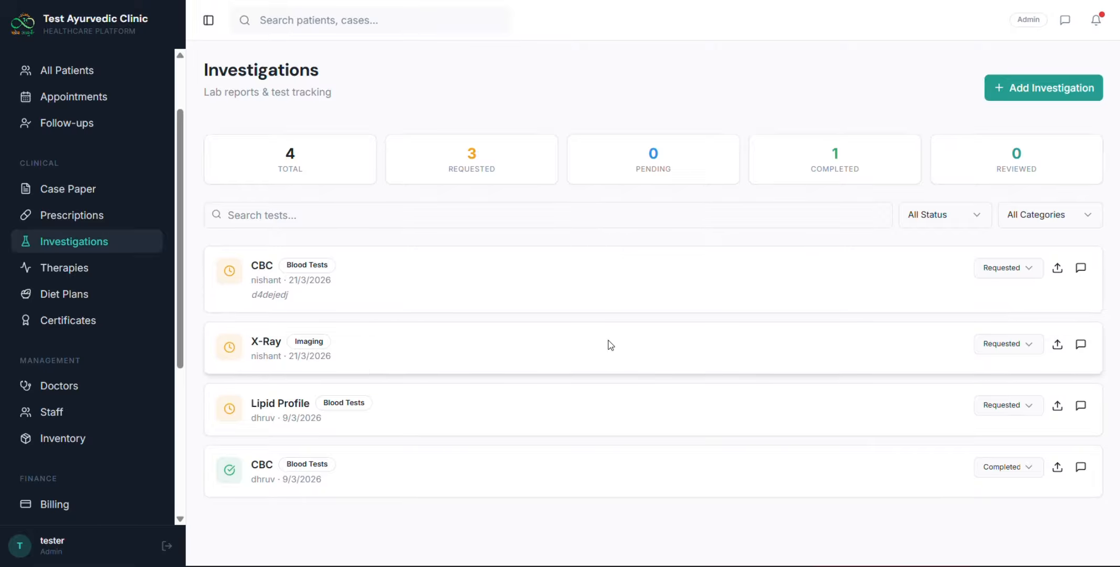
pyautogui.click(1007, 344)
pyautogui.click(1021, 398)
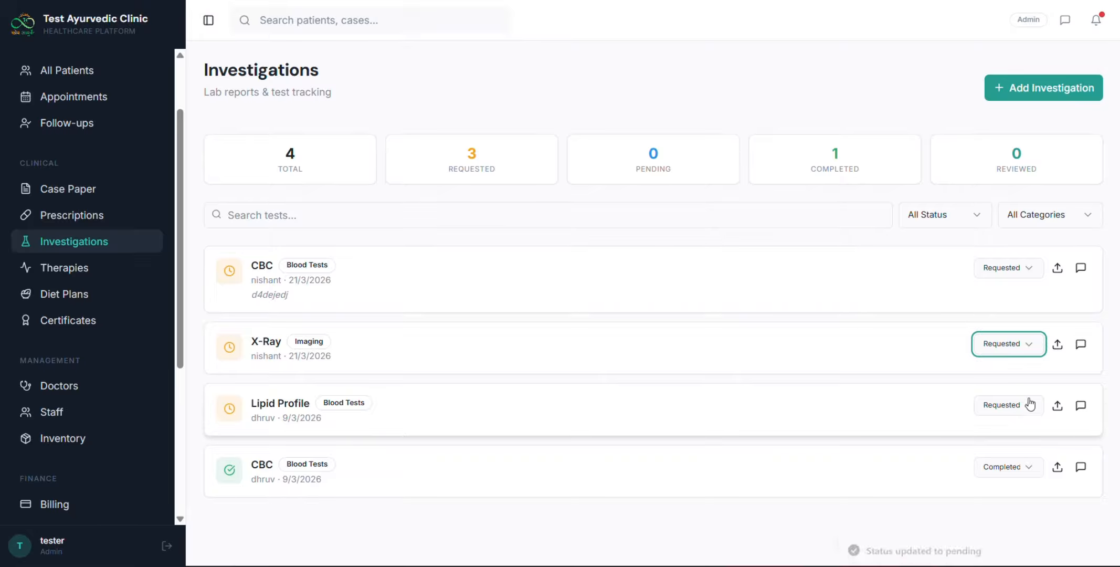
pyautogui.click(1007, 344)
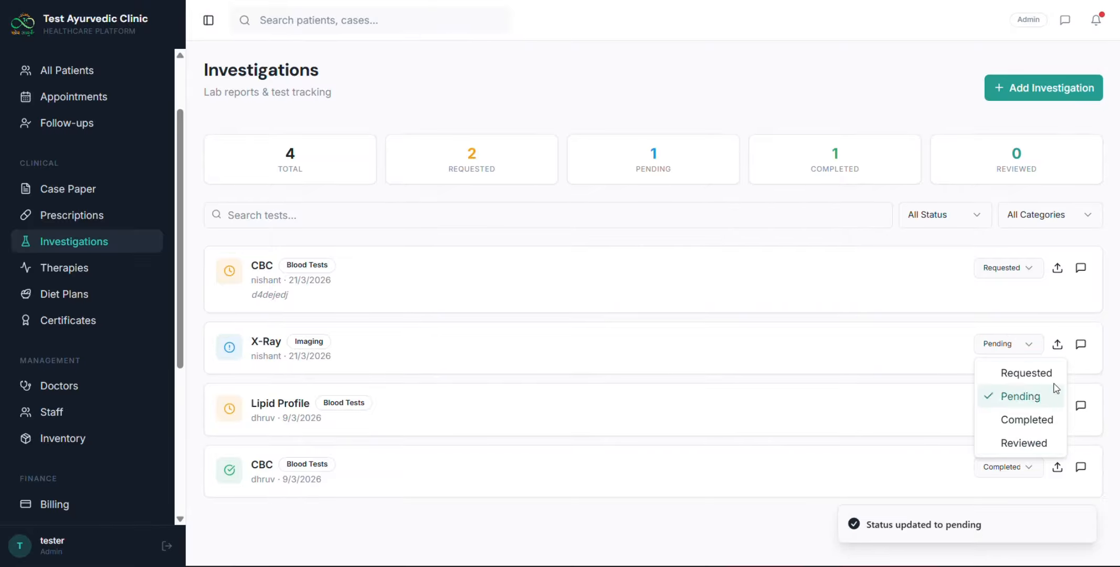
pyautogui.click(1057, 347)
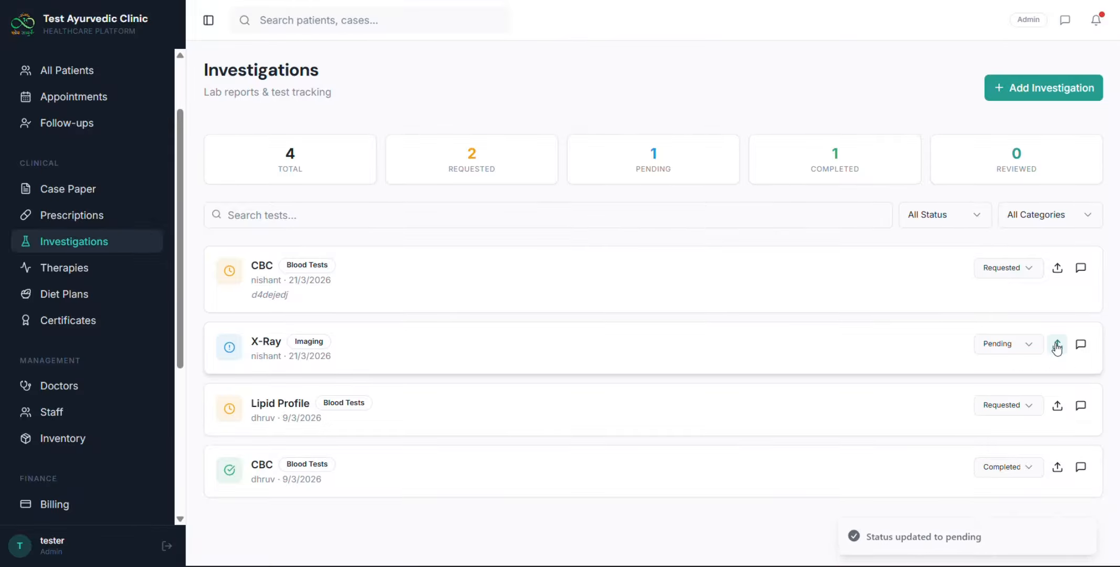
# Upload an IMG-20250616 photo as the X-Ray report and set that investigation's status to Completed.
pyautogui.click(1057, 345)
pyautogui.click(558, 269)
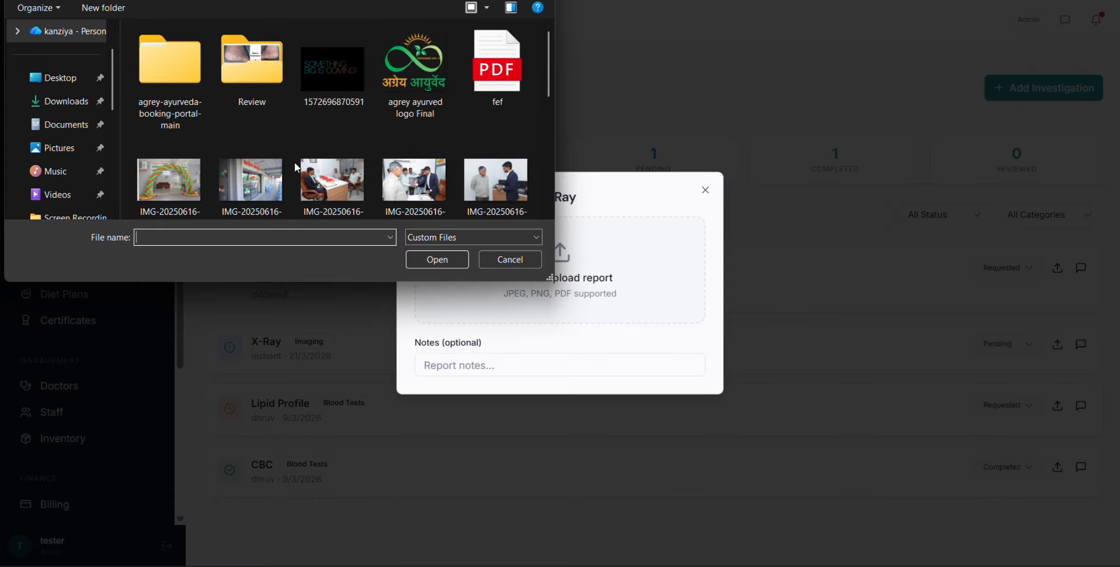
pyautogui.doubleClick(250, 180)
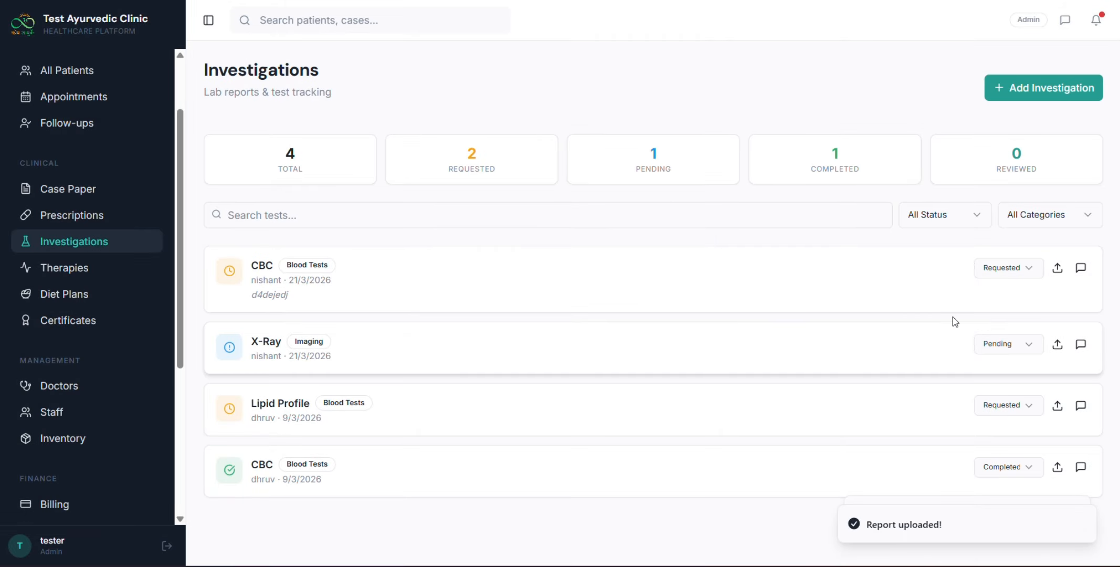
pyautogui.click(994, 343)
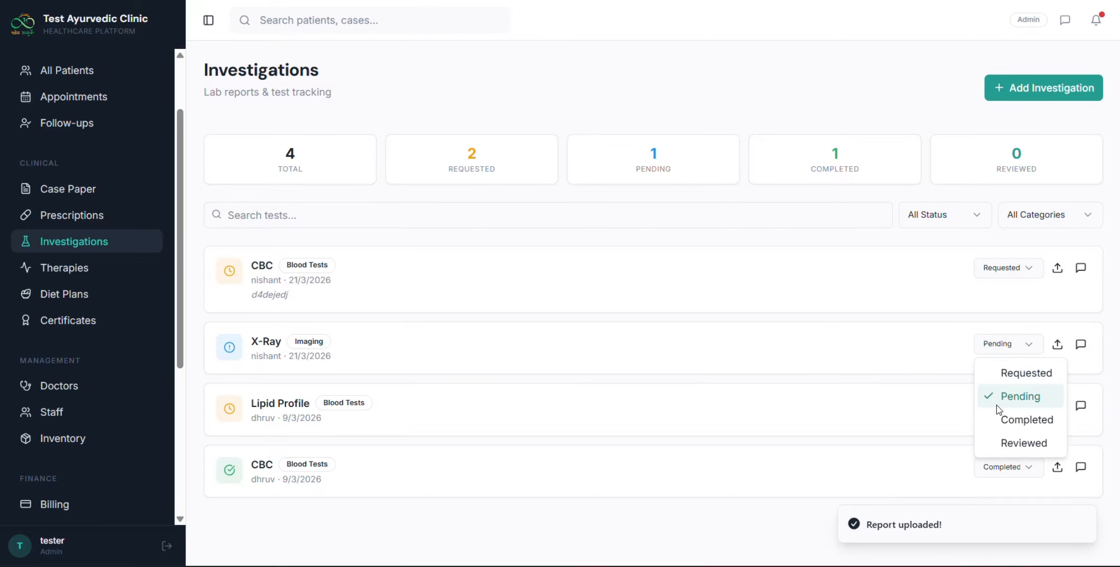
pyautogui.click(1011, 417)
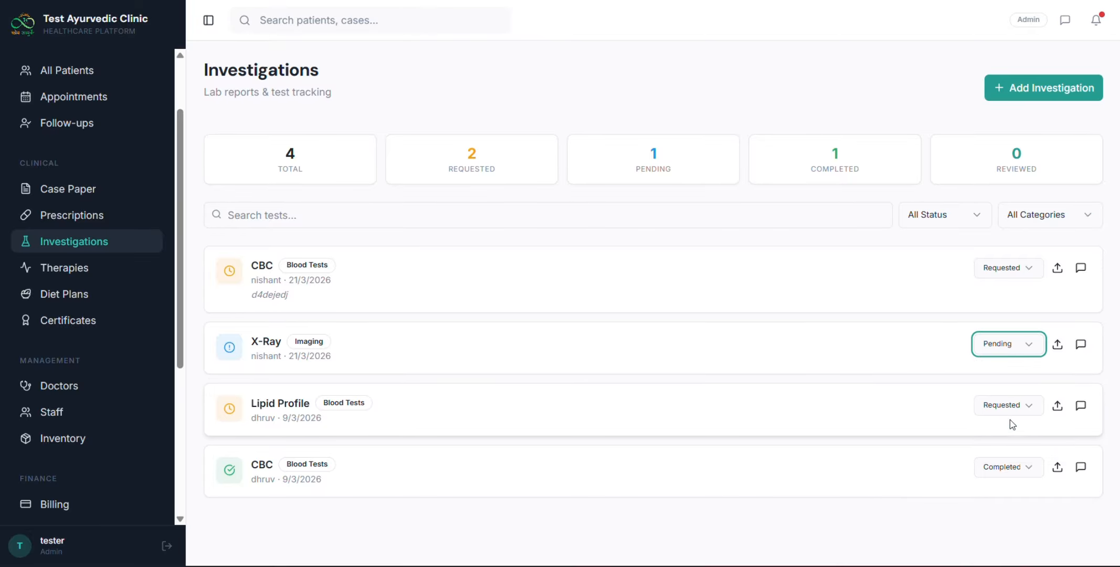
# Look over the X-Ray investigation's result recording and report upload forms, closing each without entering anything.
pyautogui.click(1081, 345)
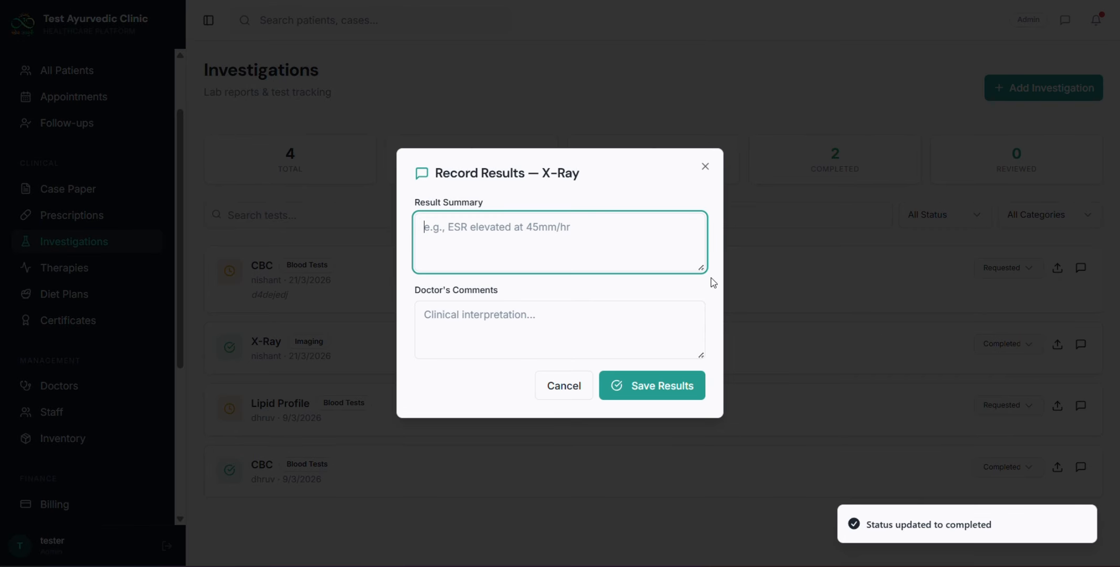
pyautogui.click(575, 394)
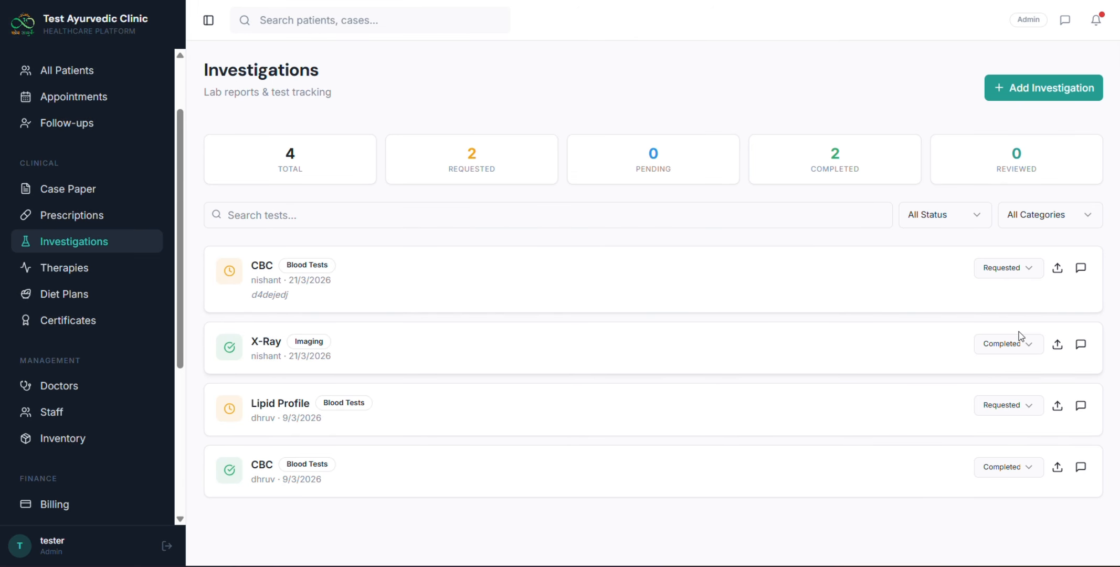
pyautogui.click(1058, 345)
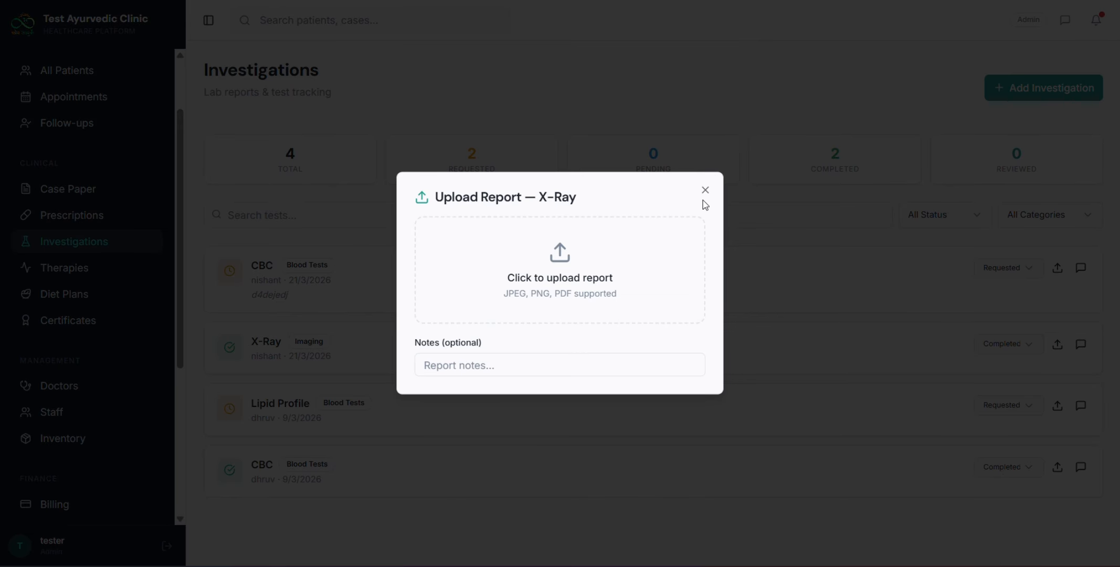
pyautogui.click(706, 191)
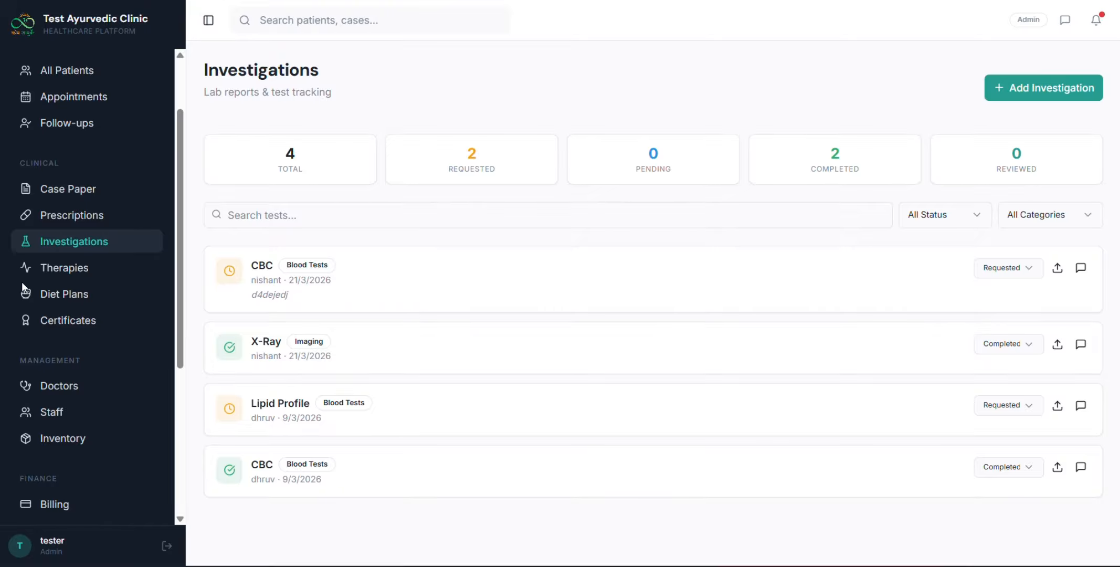
# Start scheduling a new therapy, review the available therapy types and choose Vaman (Emesis).
pyautogui.click(79, 278)
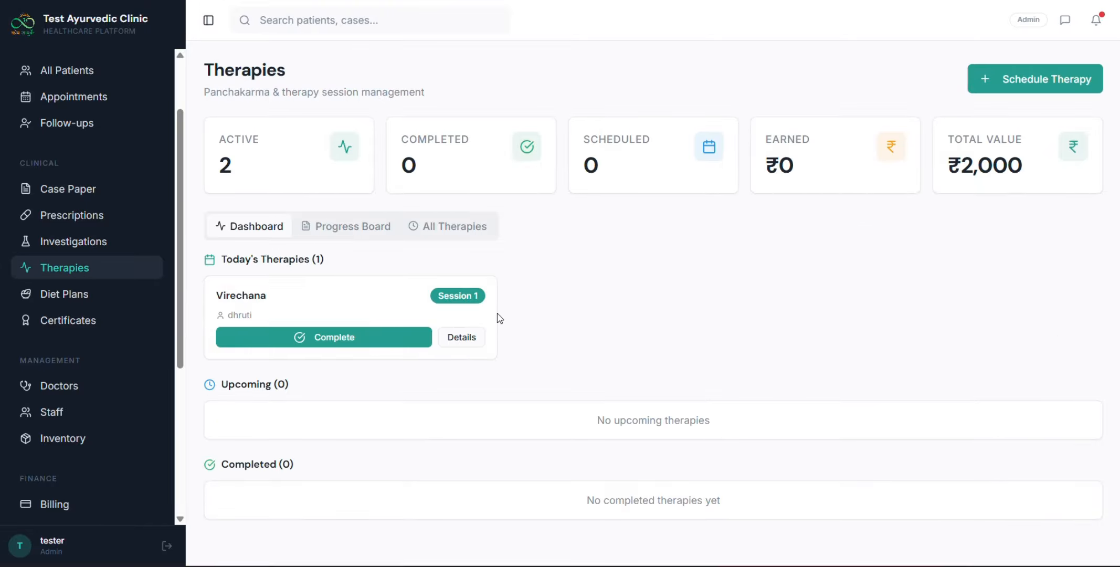
pyautogui.click(1032, 77)
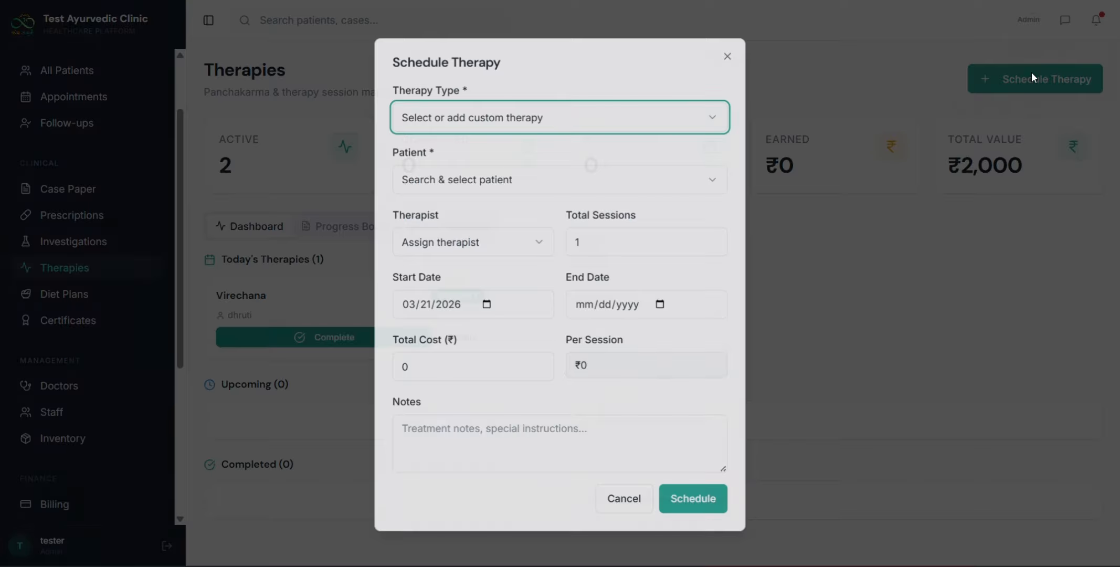
pyautogui.click(595, 116)
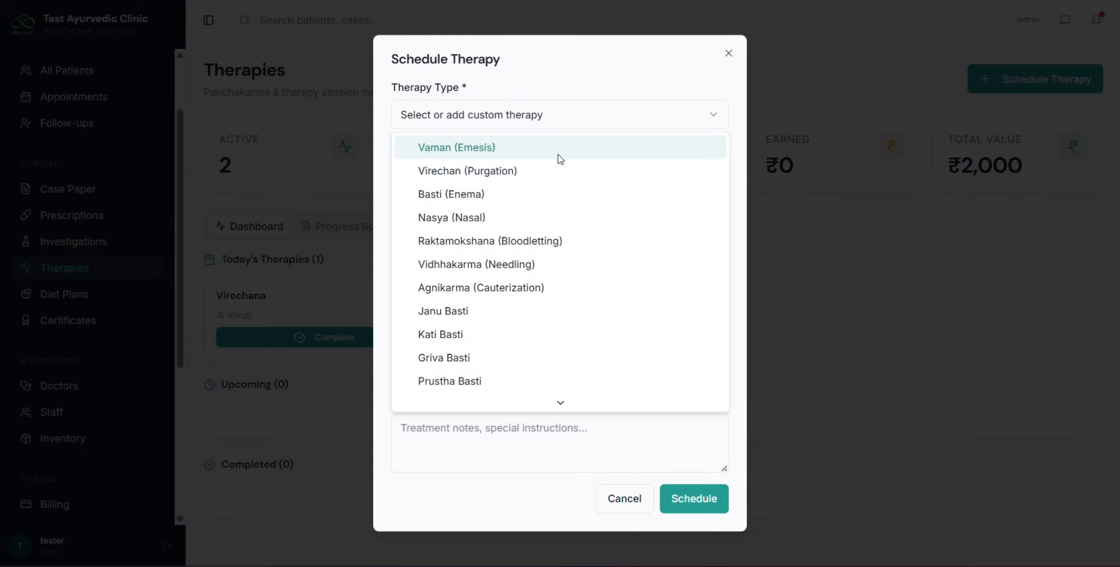
pyautogui.click(552, 115)
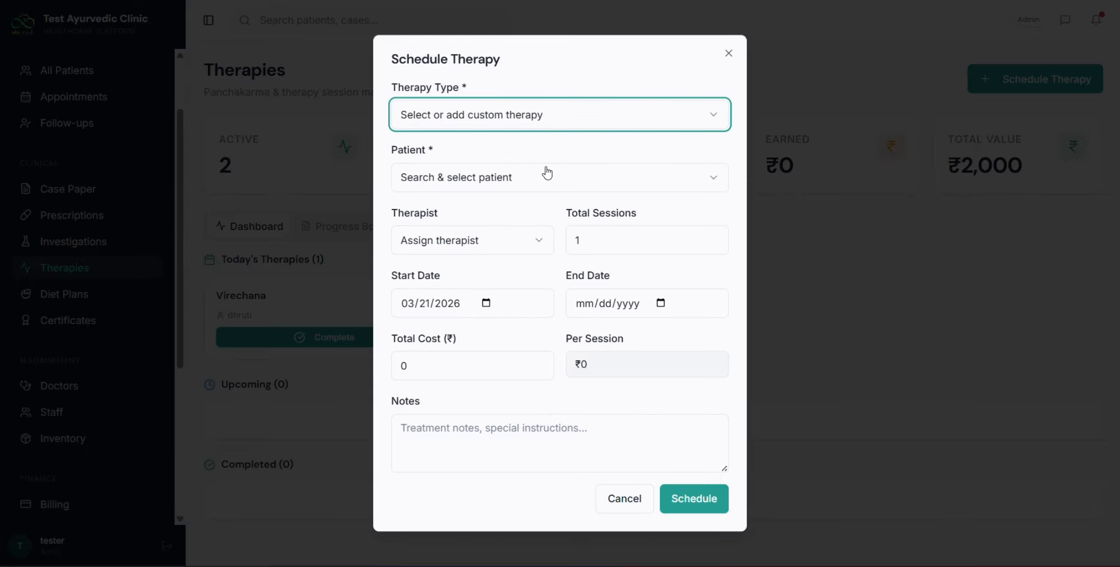
pyautogui.click(531, 122)
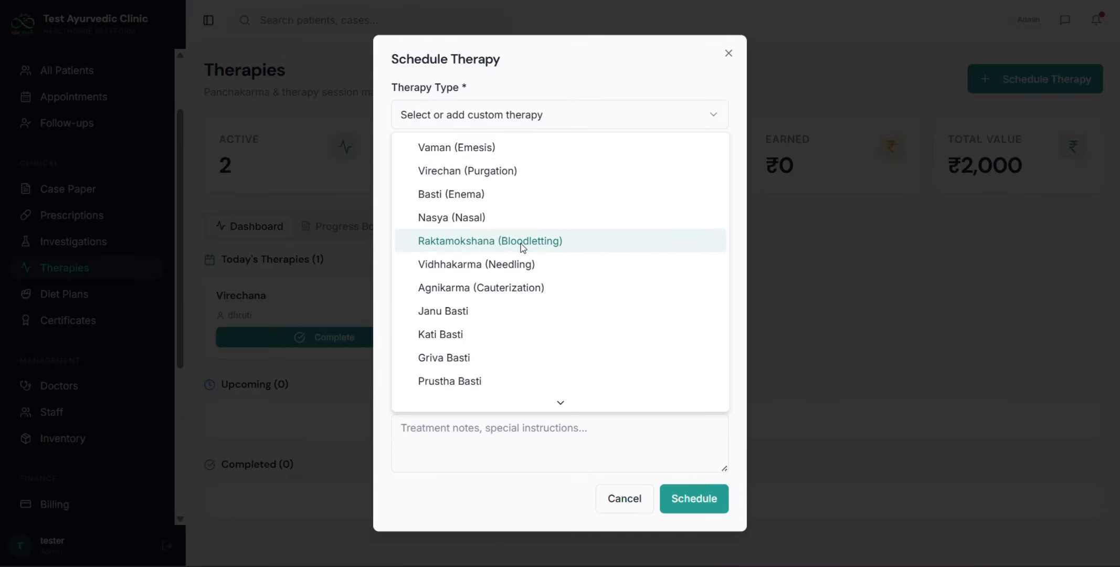
pyautogui.scroll(-5, 496, 288)
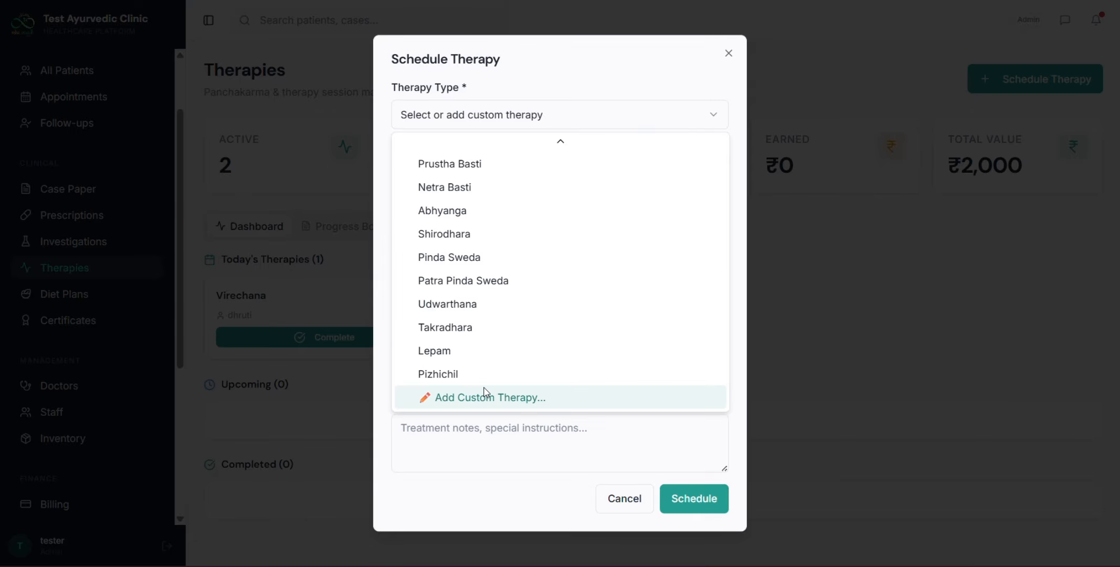
pyautogui.scroll(5, 493, 342)
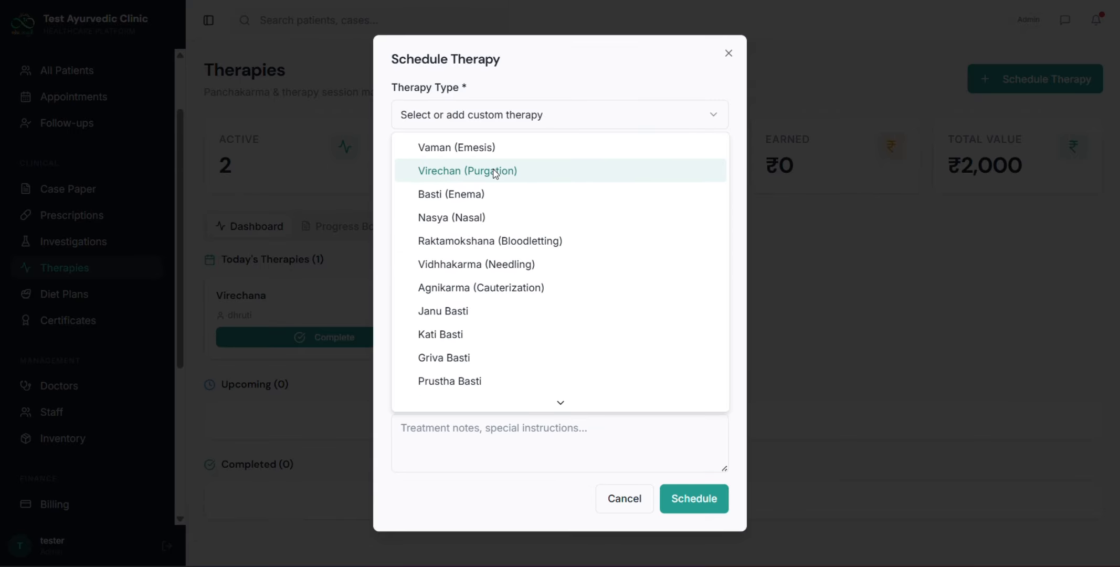
pyautogui.click(456, 147)
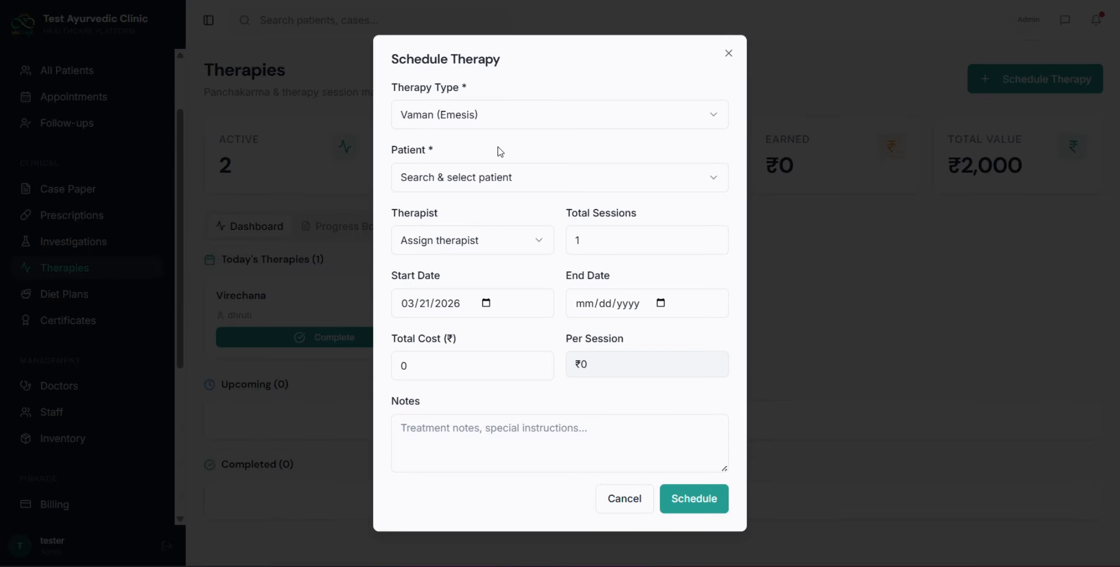
# Select the first listed patient and assign the first listed therapist to the Vaman (Emesis) therapy.
pyautogui.click(486, 190)
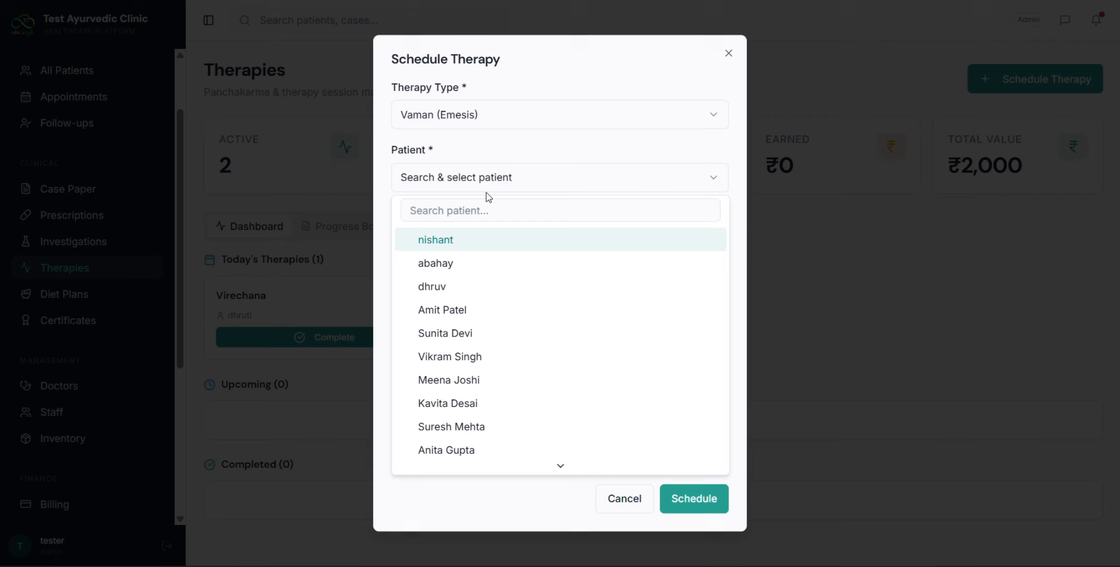
pyautogui.click(475, 249)
pyautogui.click(465, 242)
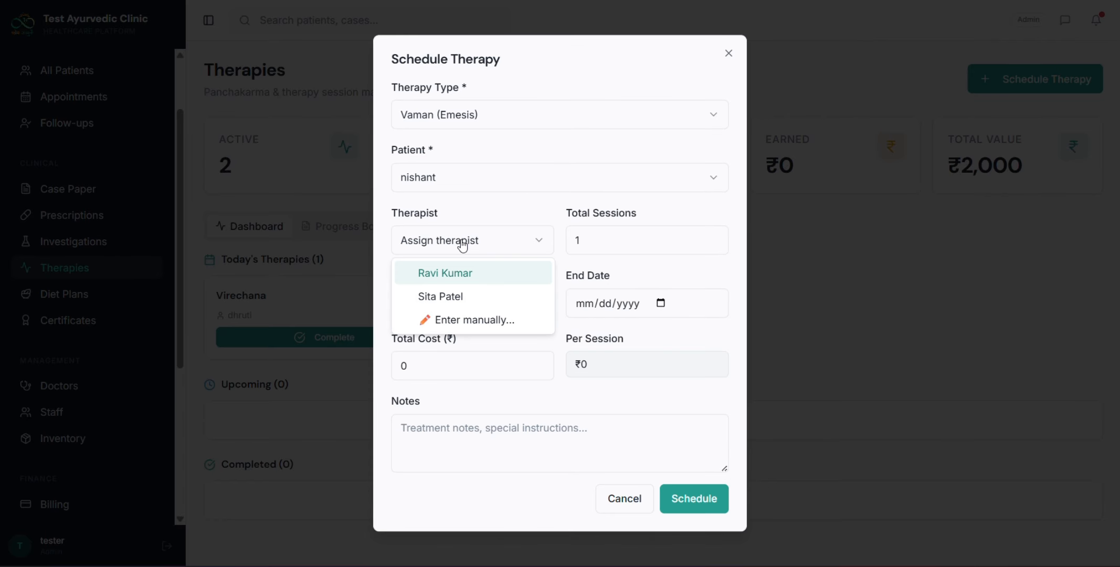
pyautogui.click(469, 283)
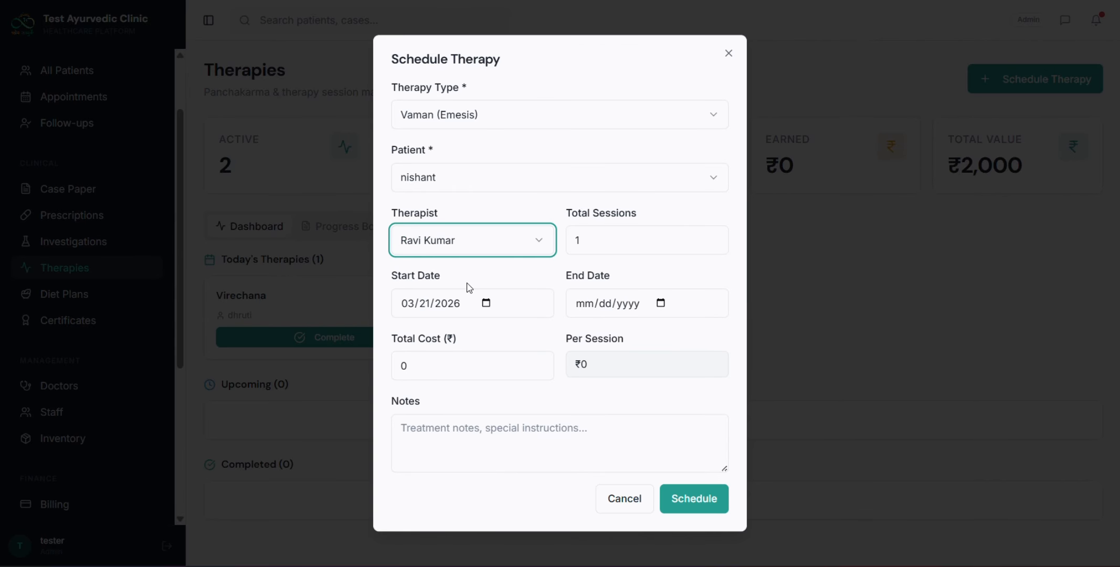
# Set the therapy's total cost to ₹2000, keeping 1 total session, and schedule it.
pyautogui.click(604, 237)
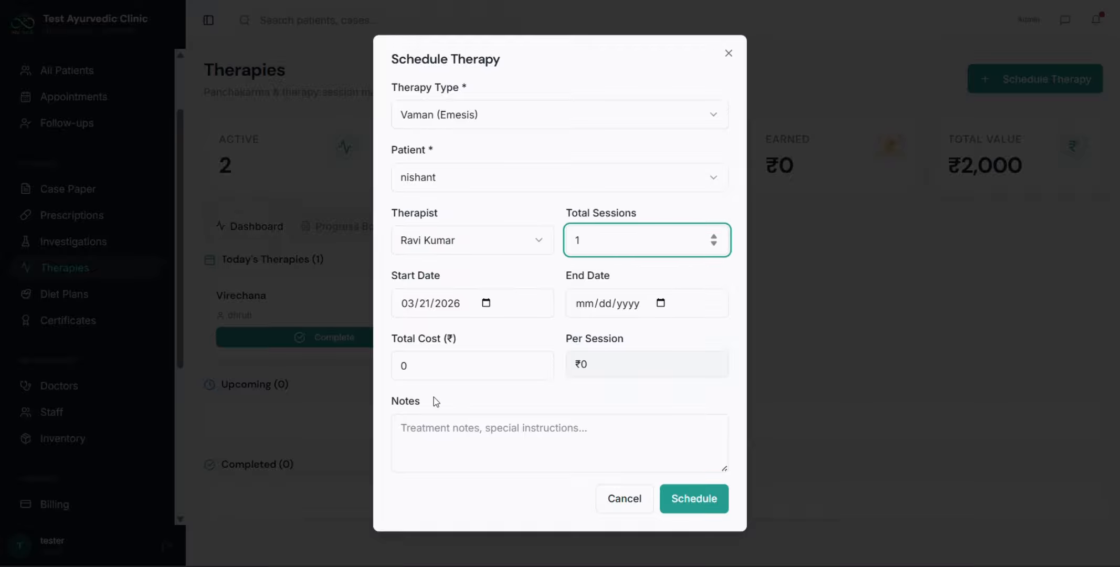
pyautogui.click(407, 373)
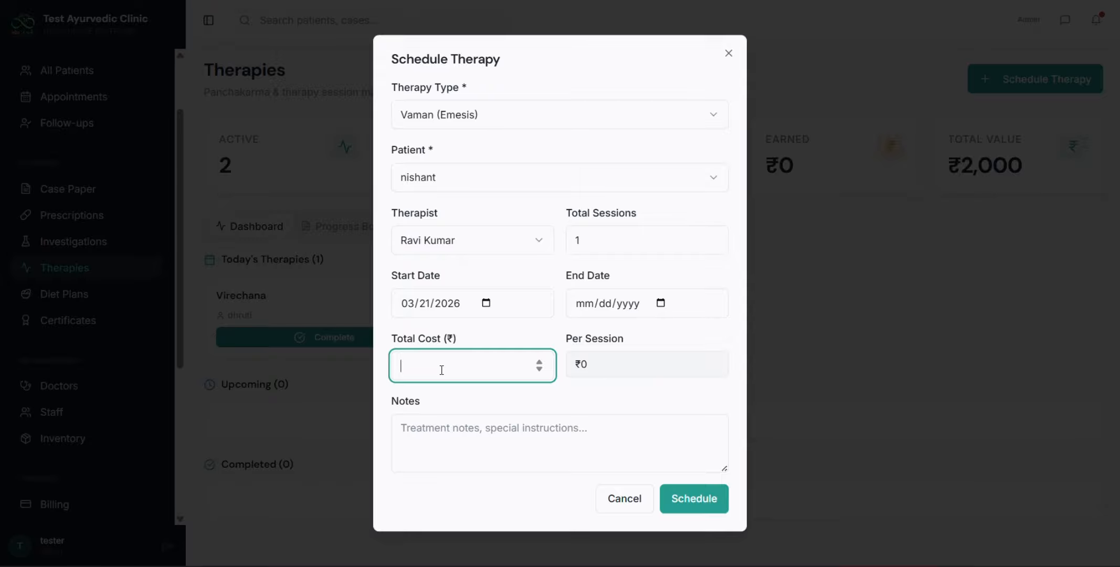
pyautogui.write('2000')
pyautogui.click(690, 499)
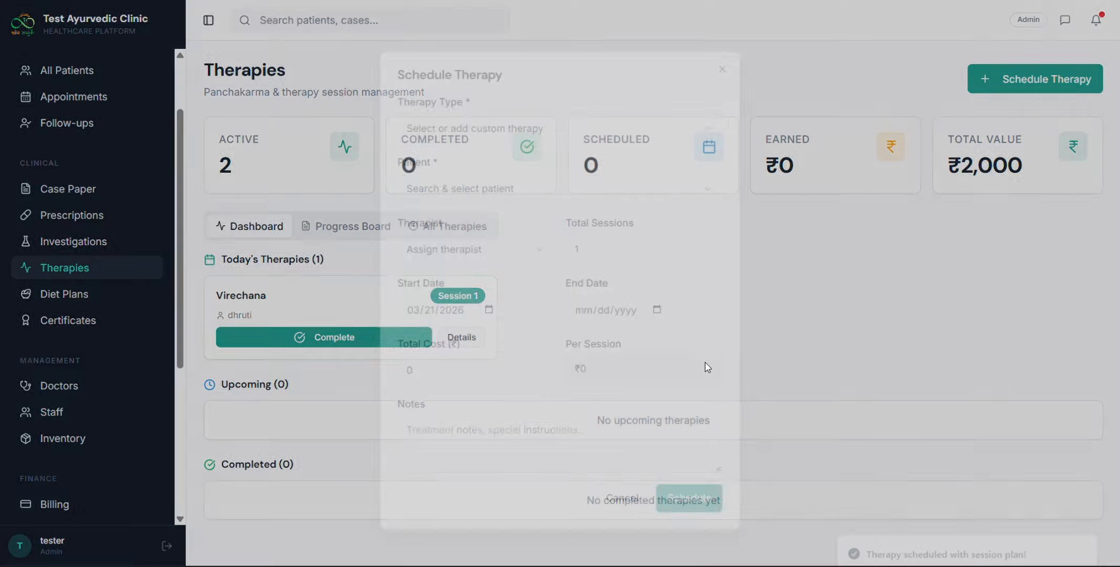
# Start the upcoming Vaman (Emesis) therapy and mark its session 1 as completed in the session tracker.
pyautogui.scroll(-1, 592, 373)
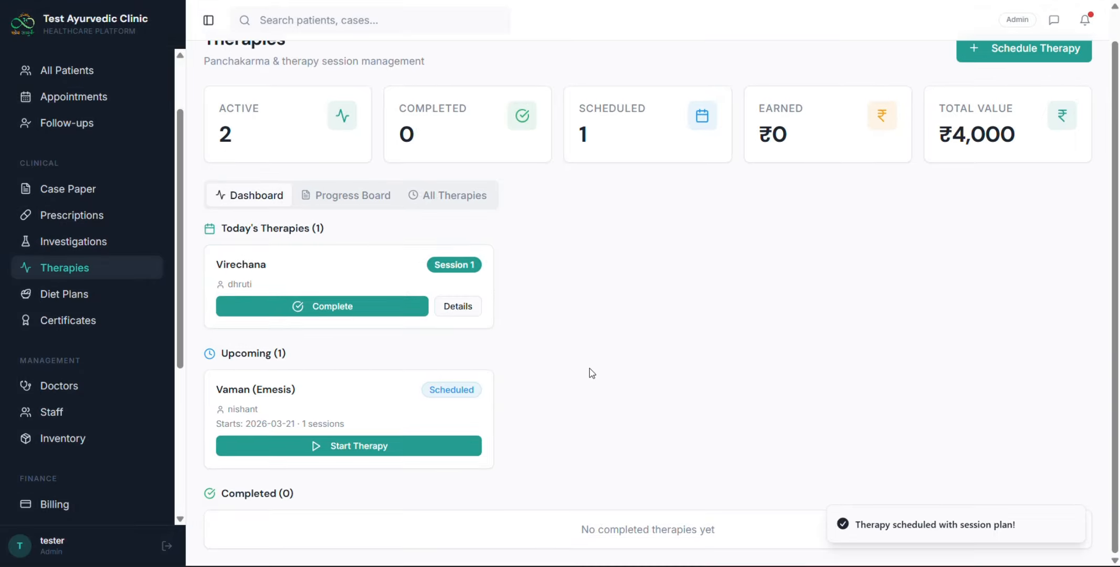
pyautogui.click(313, 446)
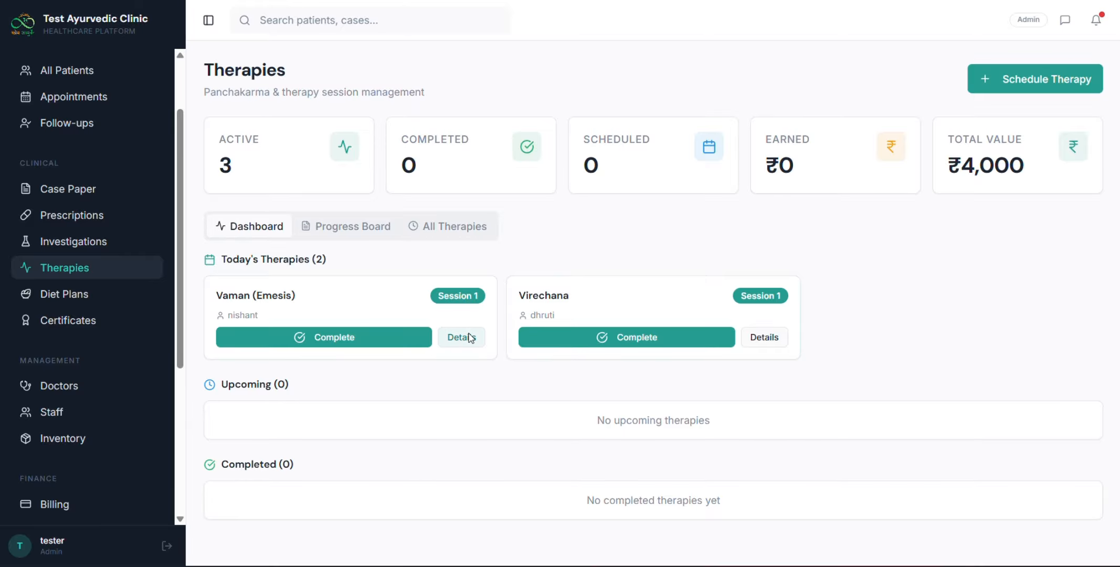
pyautogui.click(469, 337)
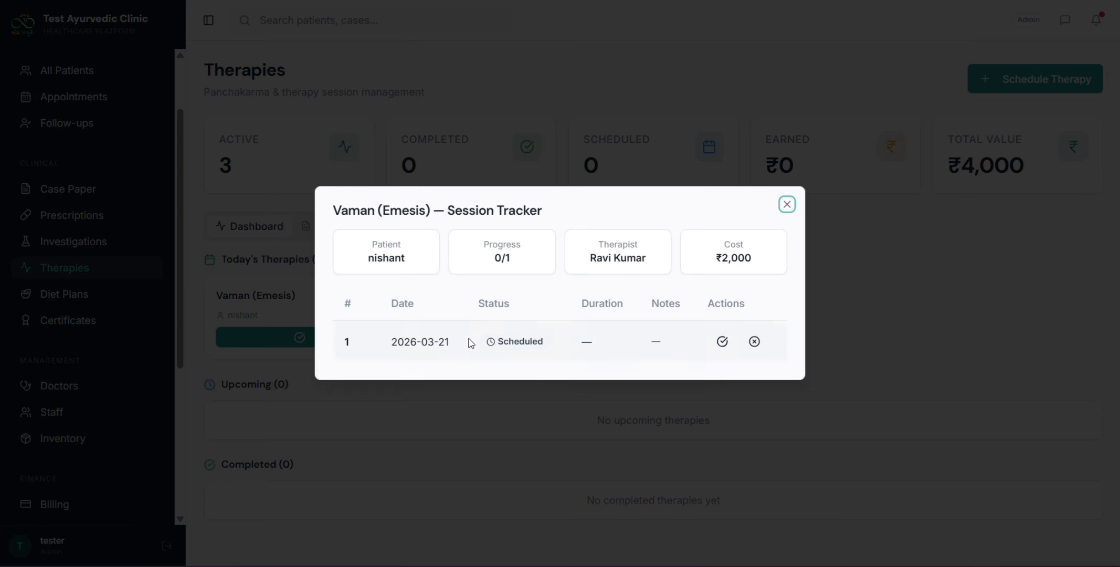
pyautogui.click(722, 344)
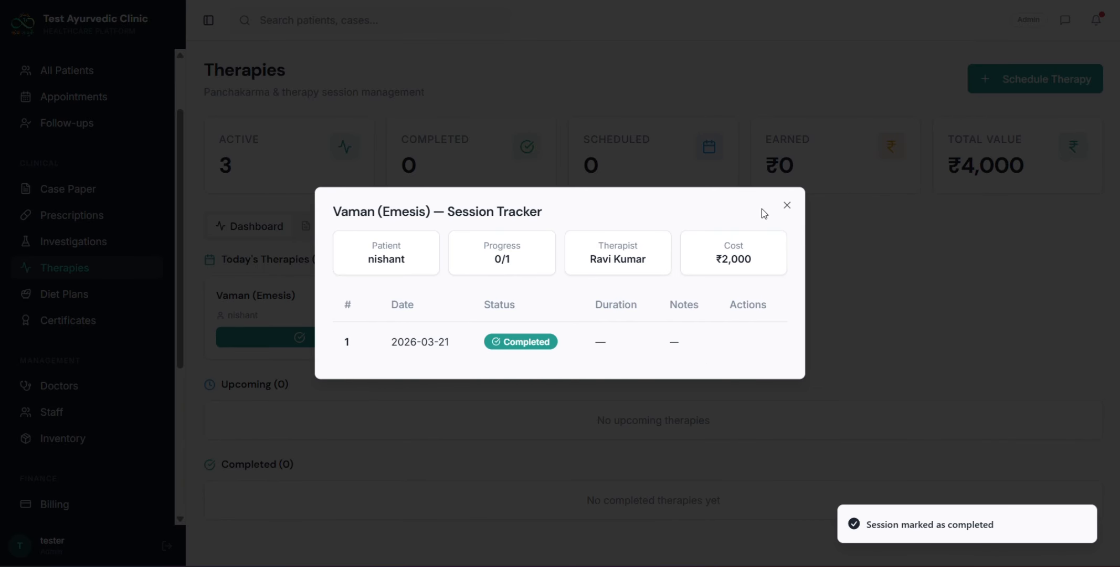
pyautogui.click(786, 206)
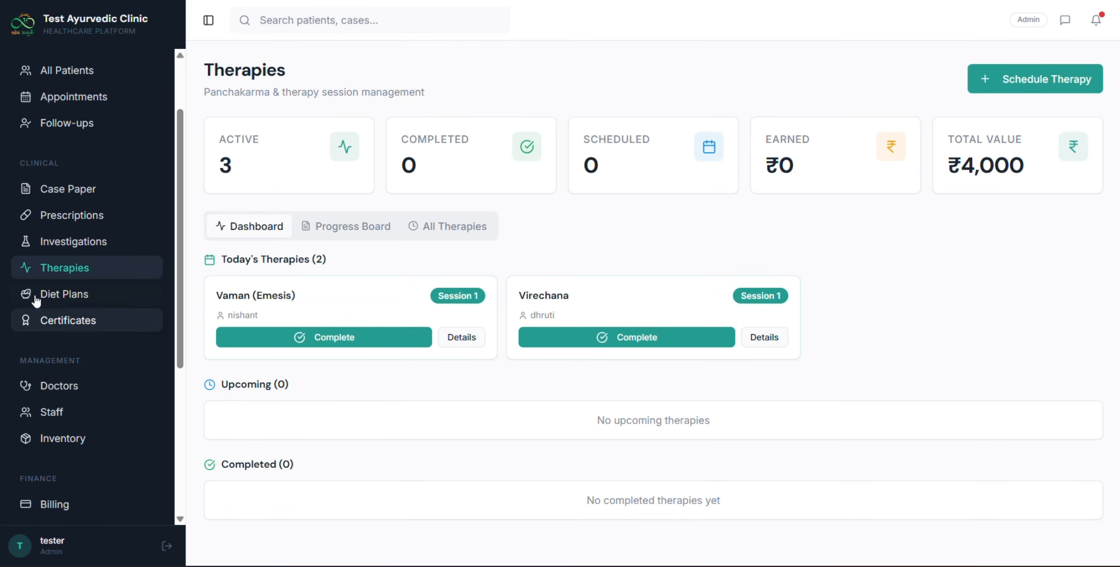
# Open the diet plans page and choose the first patient in the patient list.
pyautogui.click(59, 296)
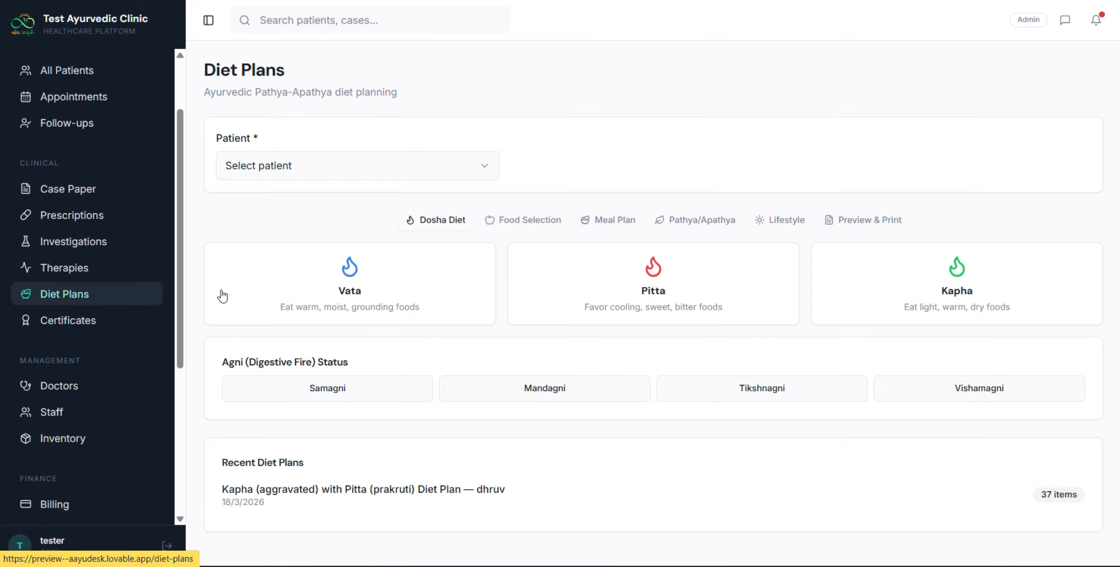
pyautogui.click(307, 166)
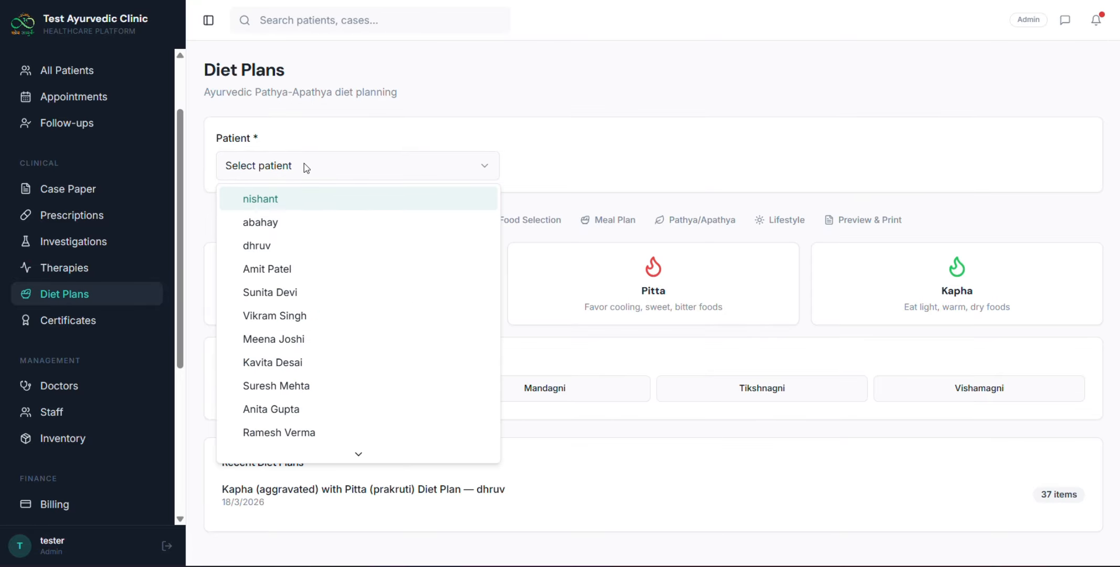
pyautogui.click(301, 168)
pyautogui.click(302, 167)
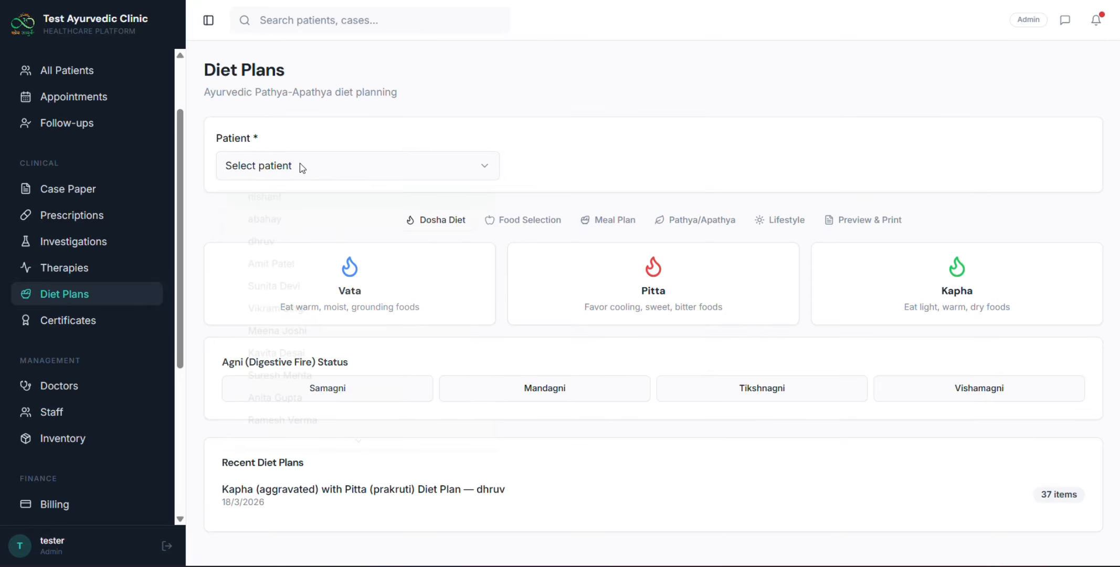
pyautogui.click(294, 202)
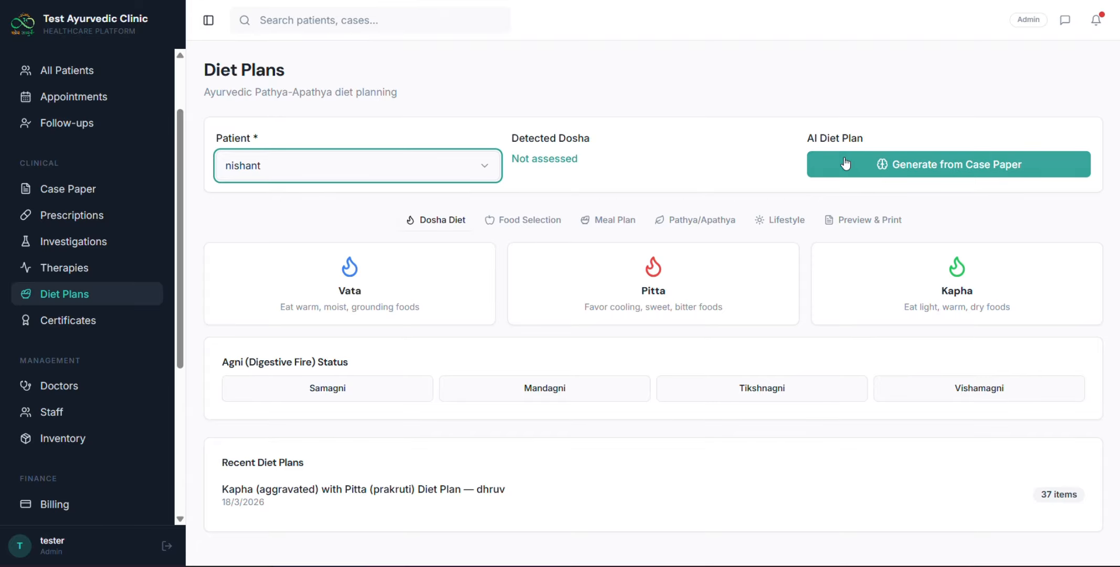
# Generate an AI diet plan for the selected patient from the case paper.
pyautogui.moveTo(801, 141); pyautogui.dragTo(863, 172)
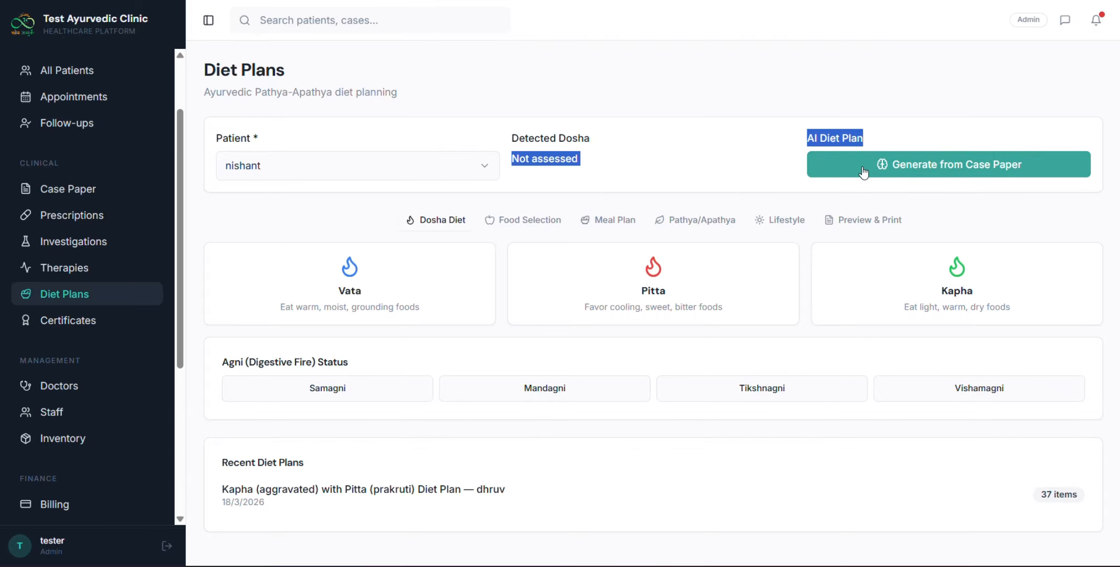
pyautogui.click(863, 172)
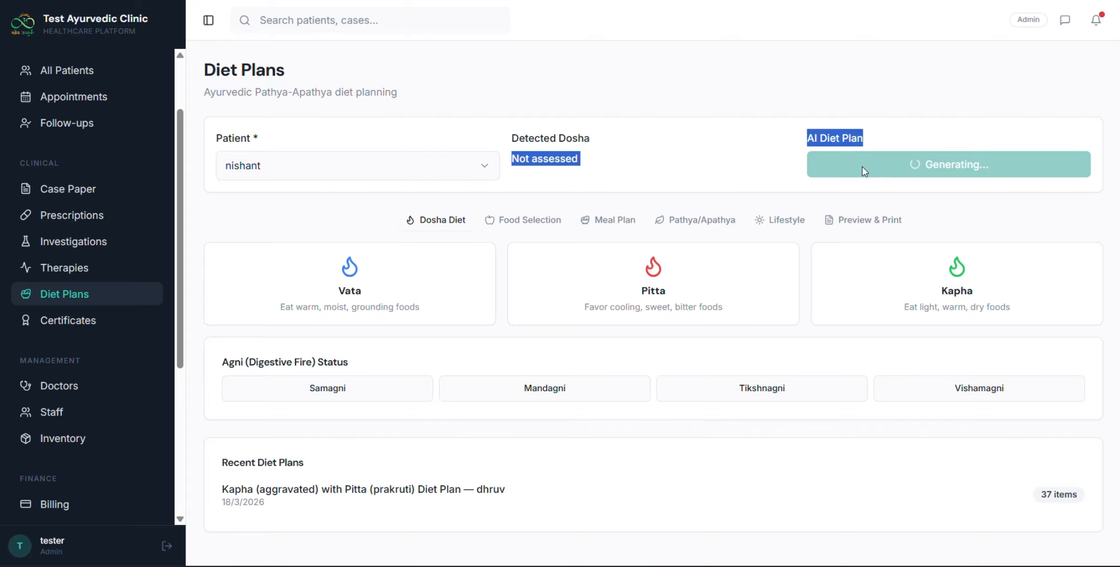
pyautogui.click(640, 174)
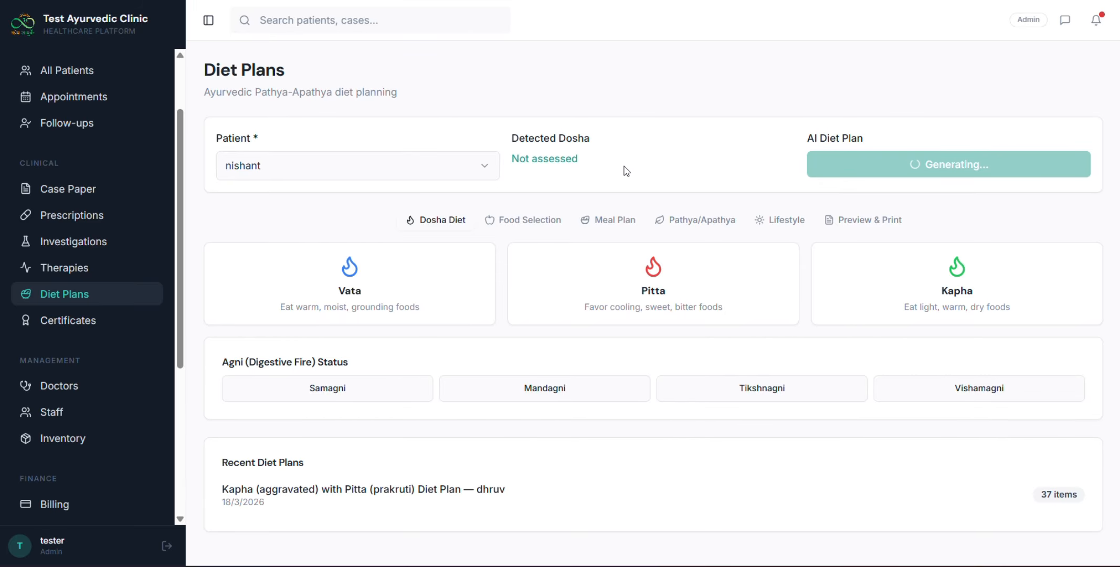
# Review the generated Pathya and Apathya food lists and herbal remedies, and bring up the meal plan.
pyautogui.scroll(-1, 626, 171)
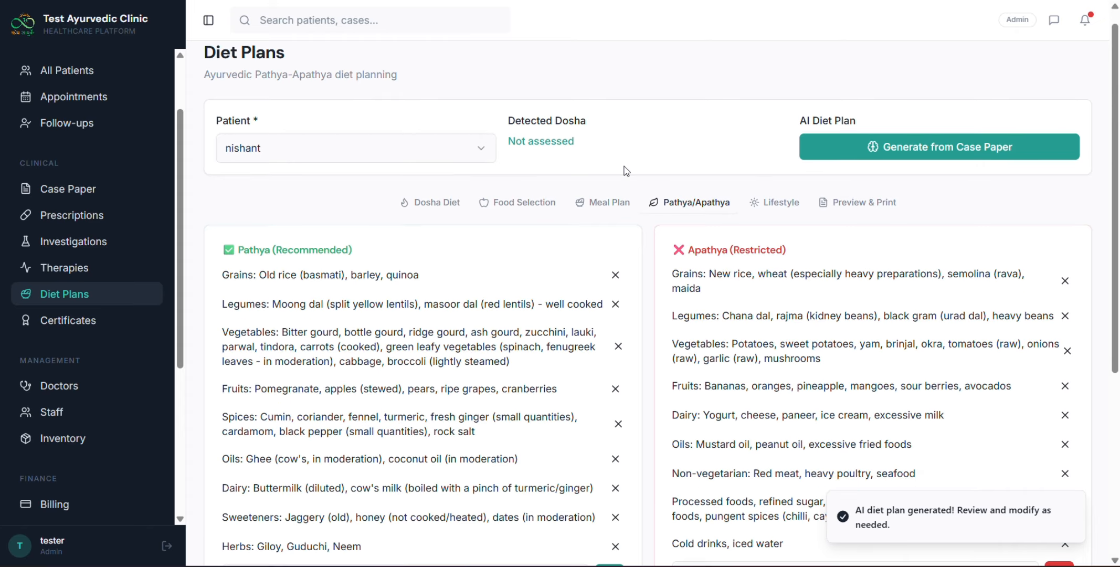
pyautogui.scroll(-4, 625, 170)
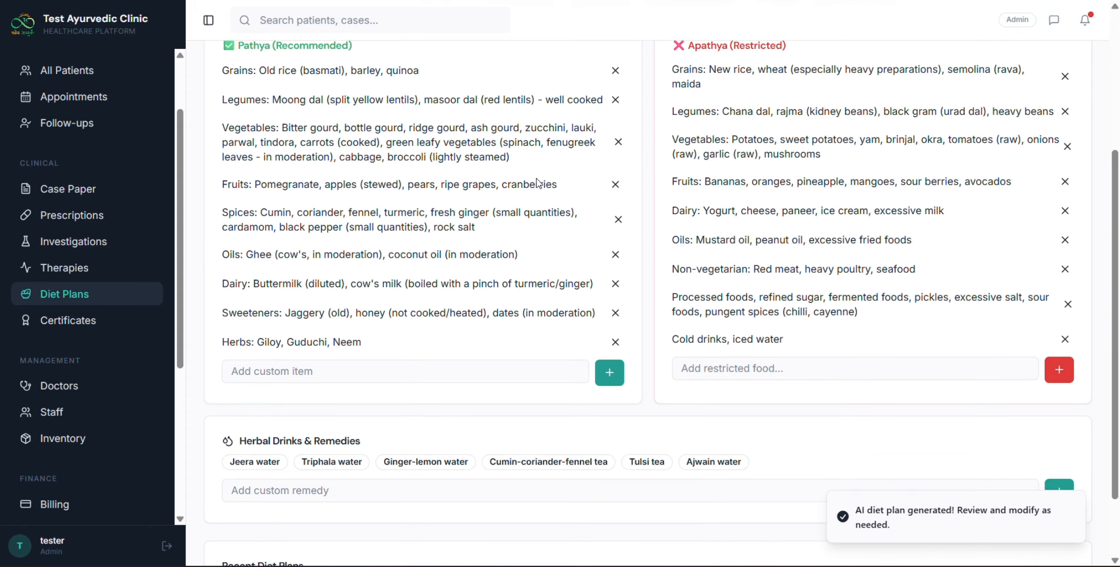
pyautogui.scroll(-2, 538, 290)
pyautogui.scroll(8, 537, 290)
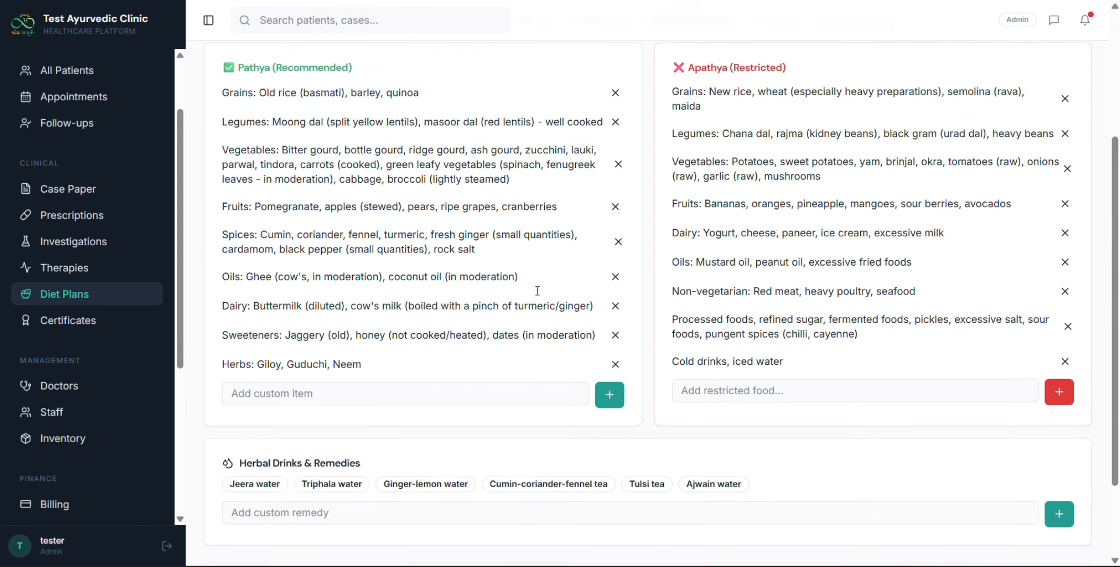
pyautogui.click(624, 227)
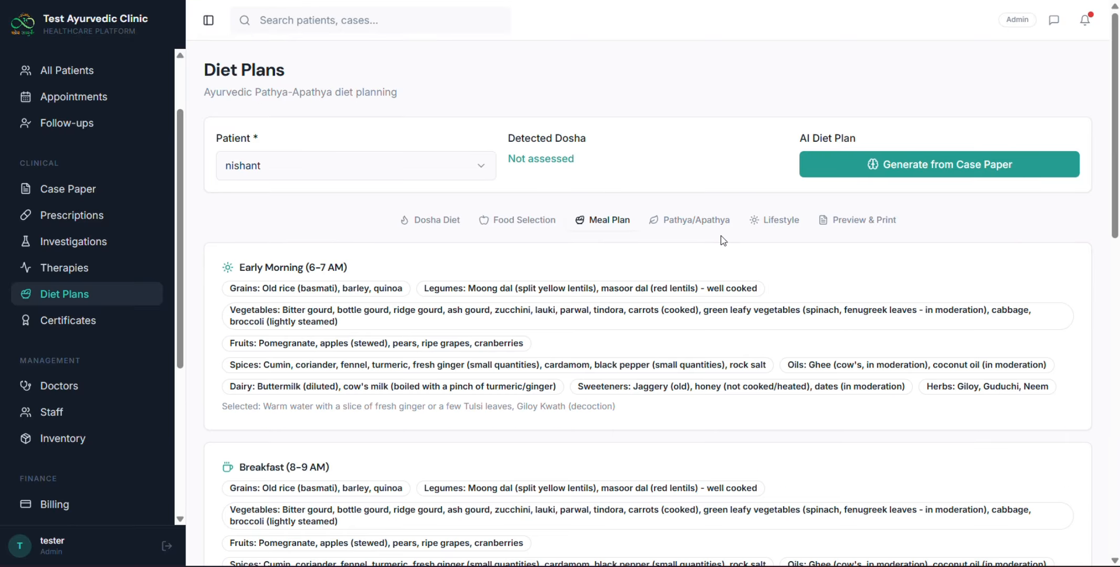
# Open the diet plan's print preview and examine its food, meal schedule and lifestyle sections.
pyautogui.click(845, 223)
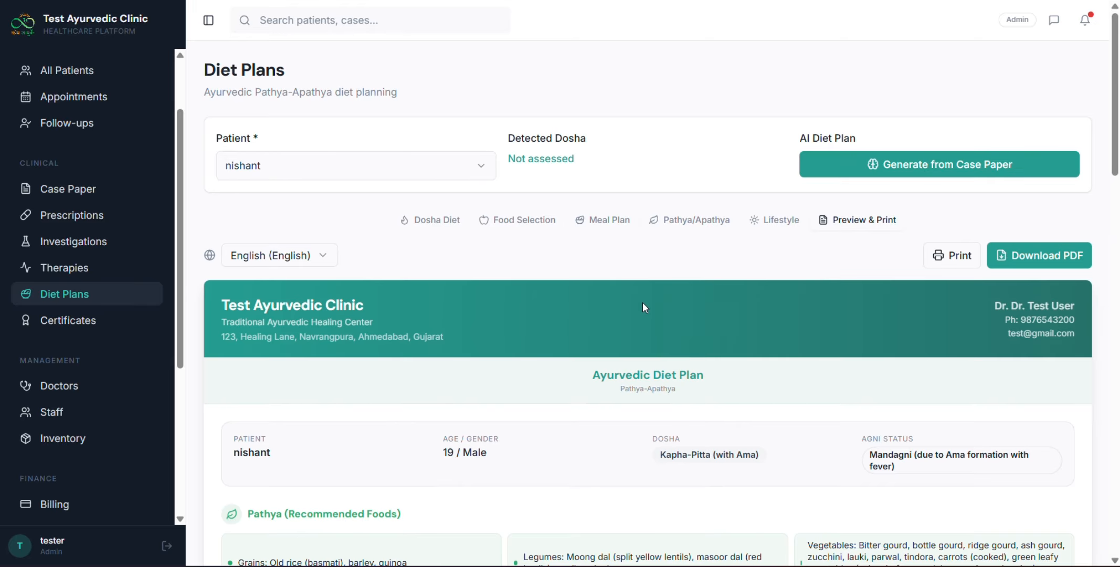
pyautogui.scroll(-5, 643, 302)
pyautogui.scroll(5, 645, 307)
pyautogui.scroll(-20, 816, 310)
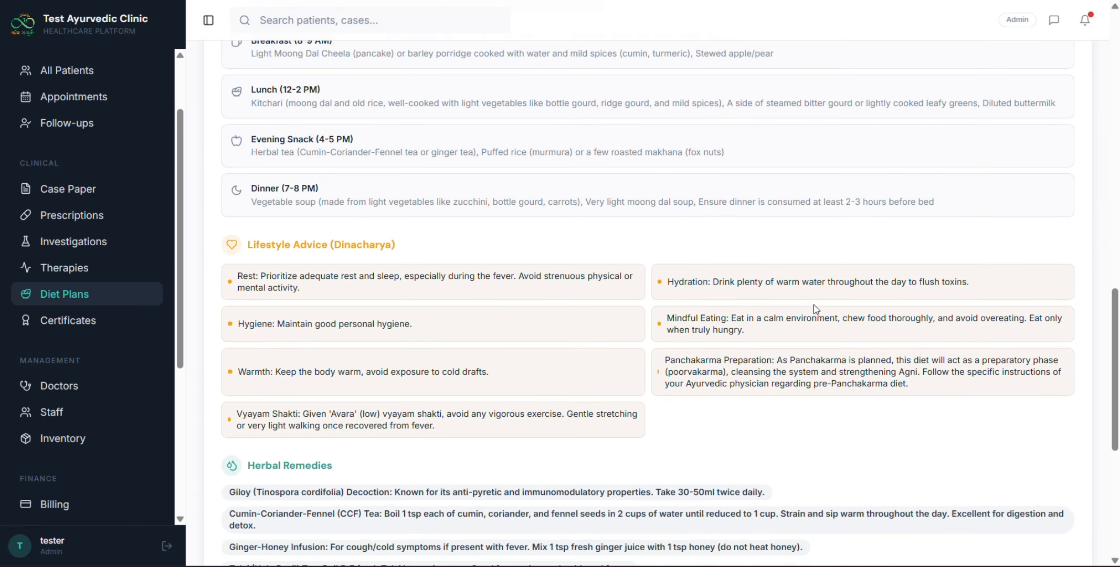
pyautogui.scroll(20, 815, 309)
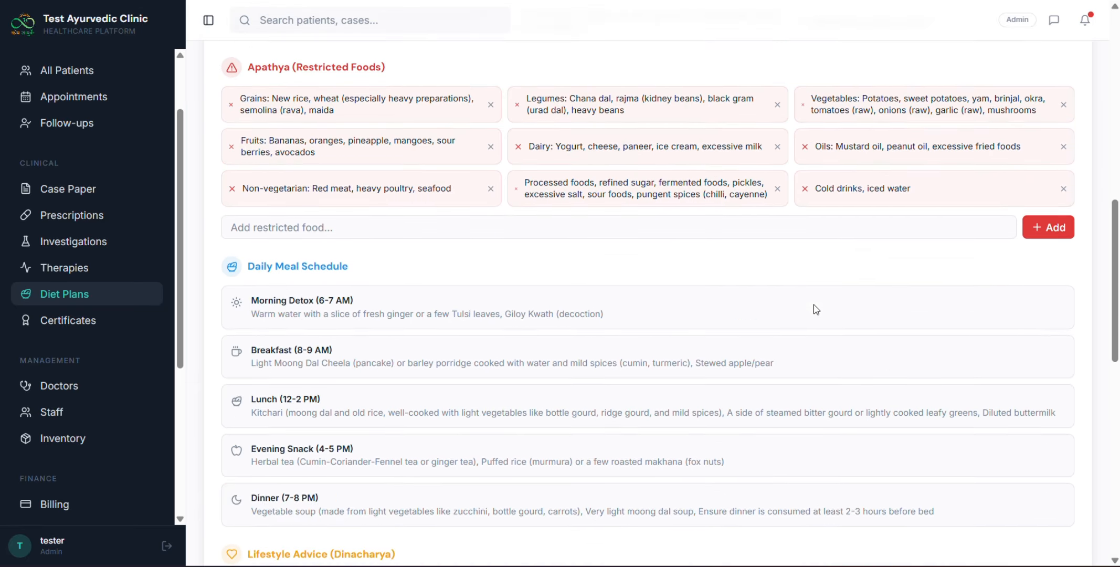
pyautogui.scroll(-2, 377, 299)
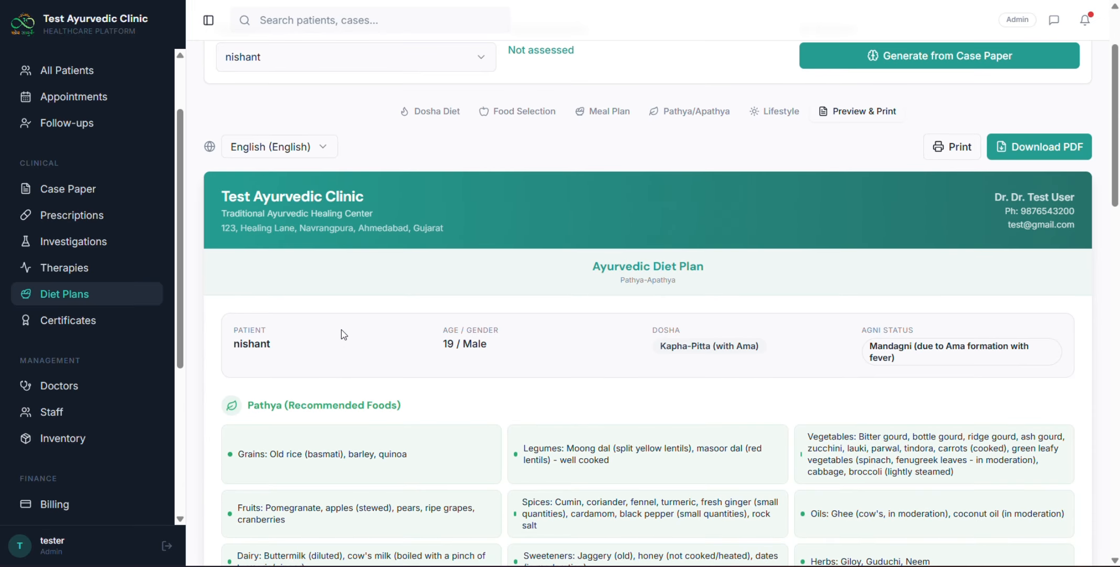
# Translate the diet plan preview into Gujarati and wait for the translated content.
pyautogui.click(295, 149)
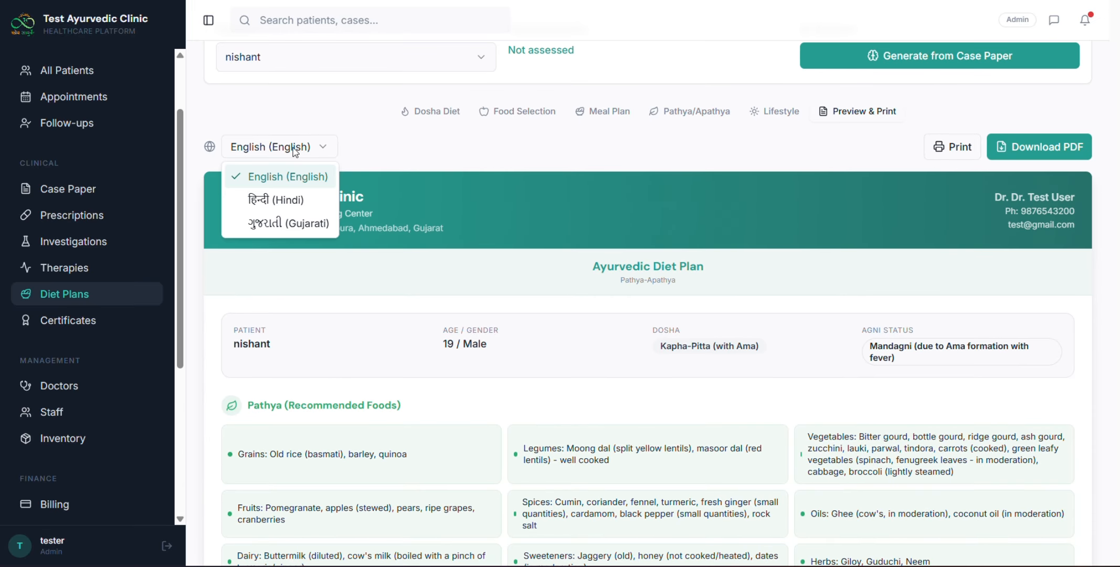
pyautogui.click(289, 224)
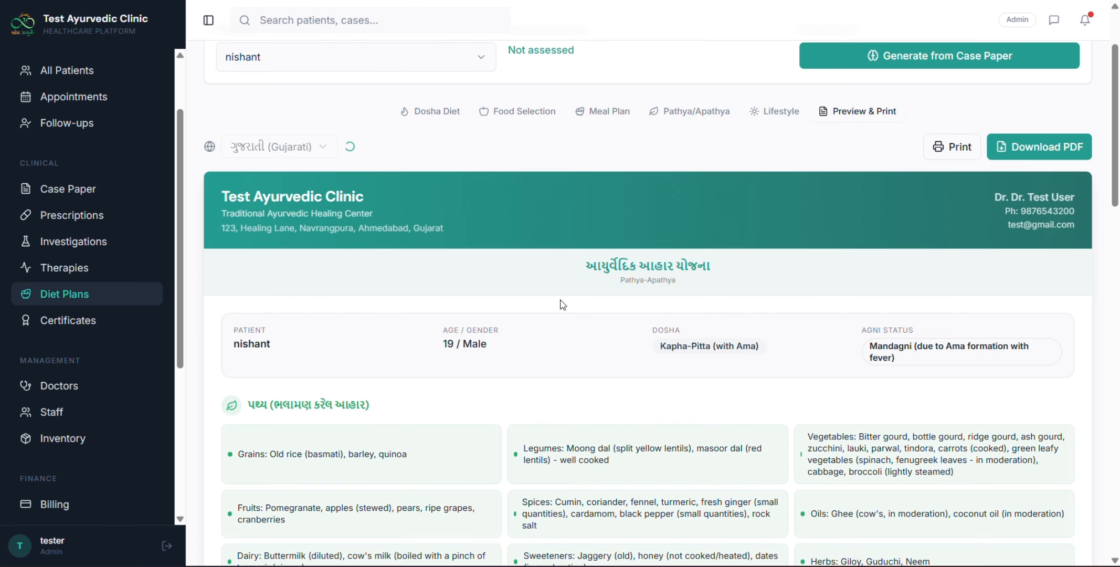
pyautogui.scroll(-3, 564, 304)
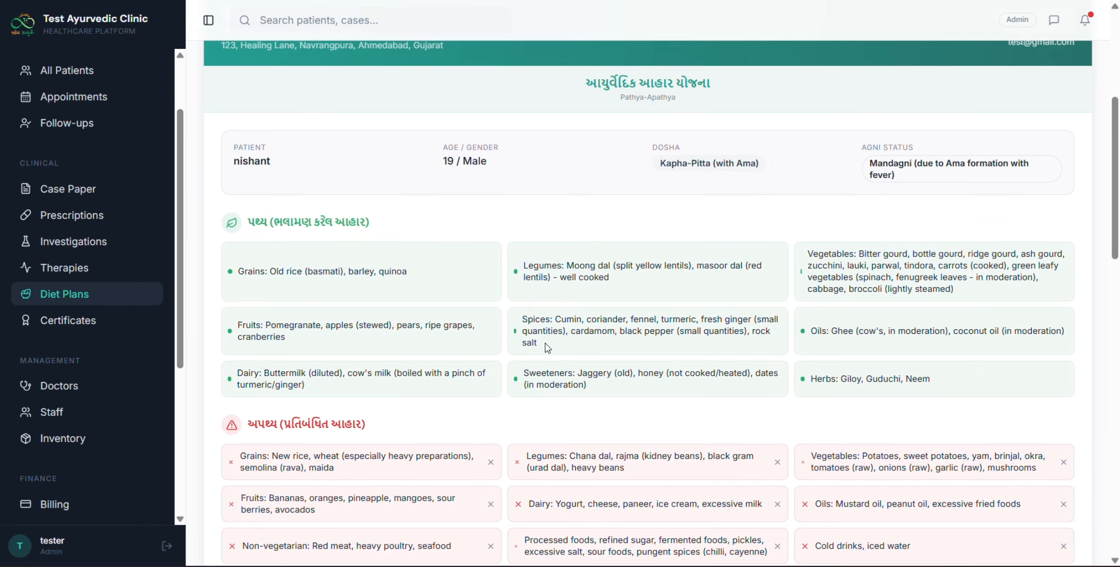
pyautogui.scroll(-5, 548, 347)
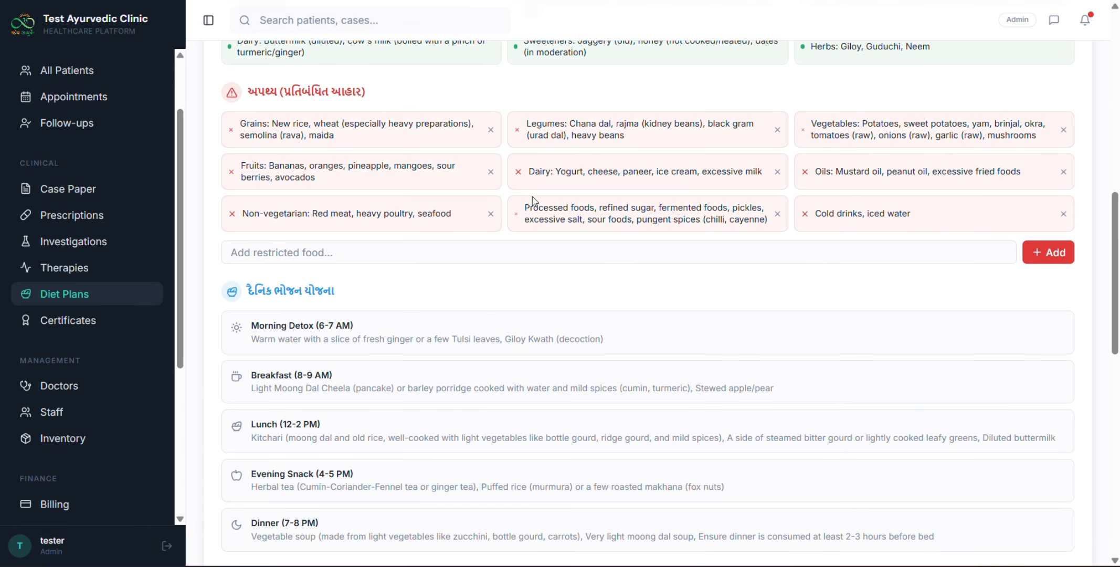
pyautogui.scroll(9, 432, 156)
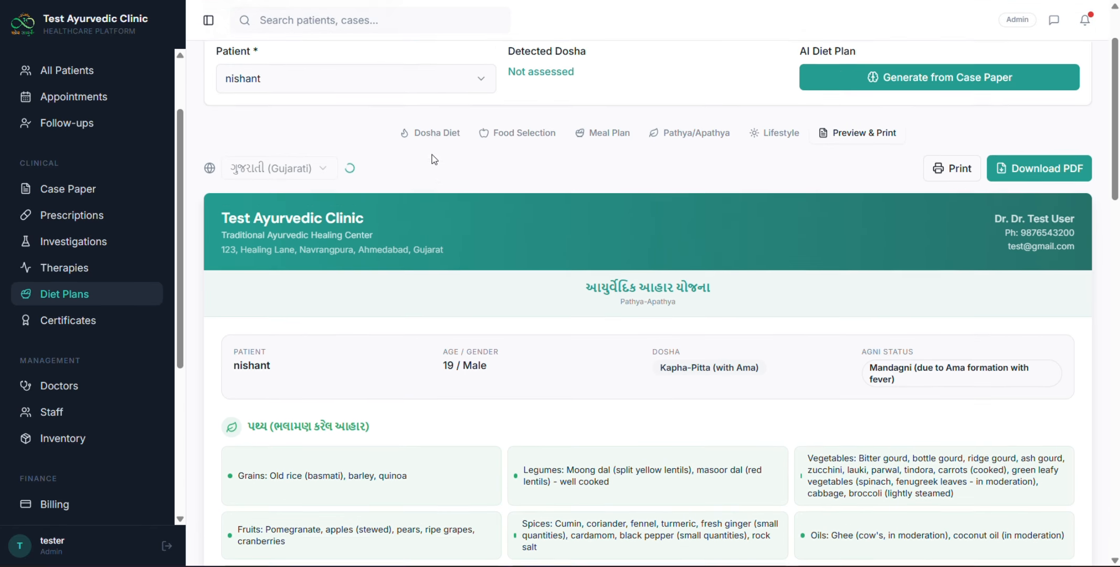
pyautogui.scroll(-10, 431, 158)
pyautogui.scroll(-9, 434, 375)
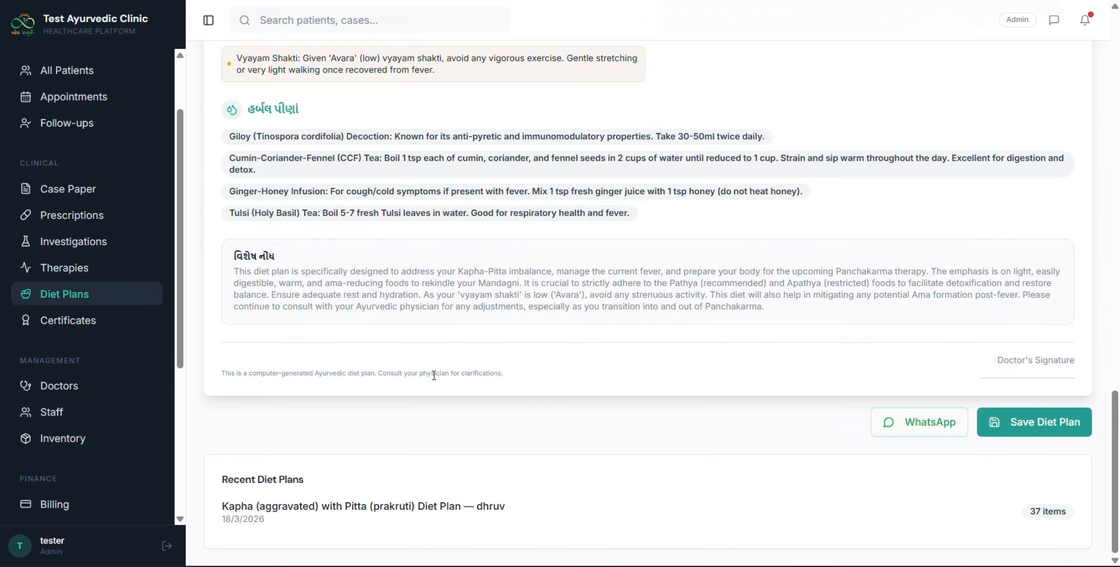
pyautogui.scroll(3, 435, 377)
pyautogui.scroll(15, 433, 375)
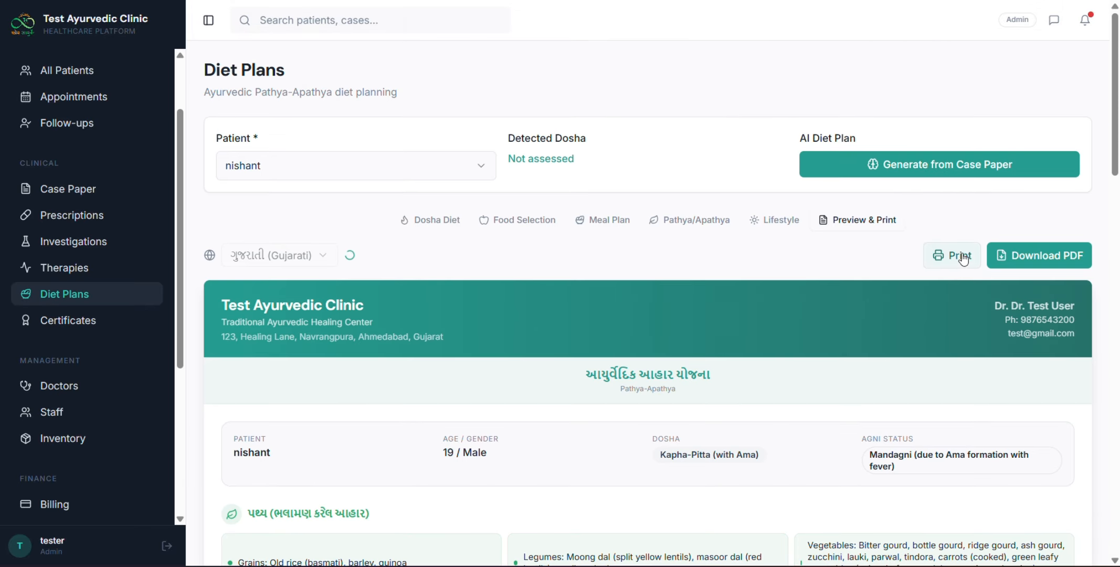
pyautogui.scroll(-3, 933, 402)
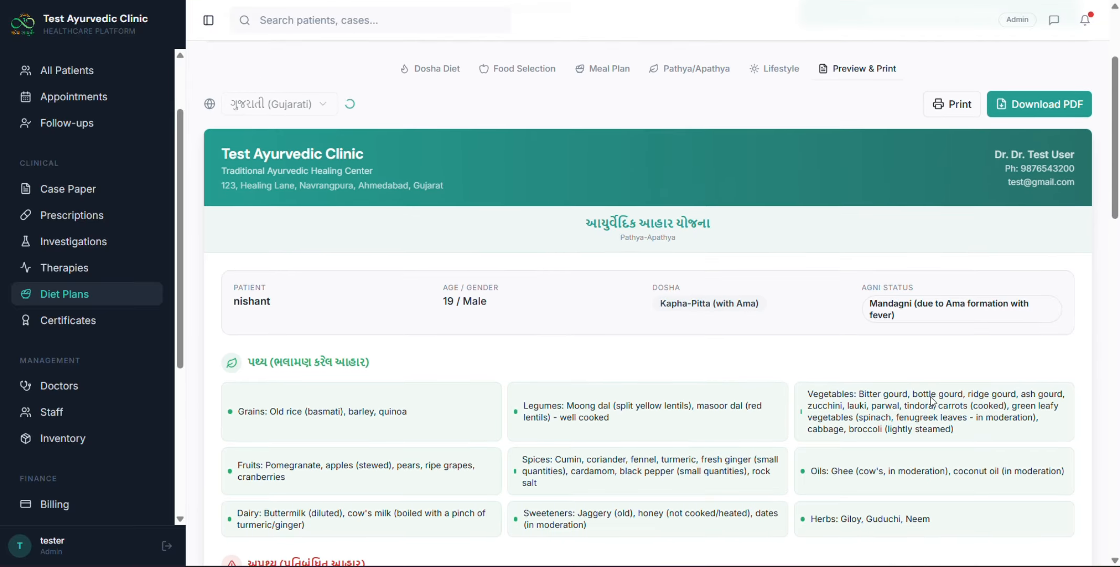
pyautogui.scroll(2, 808, 182)
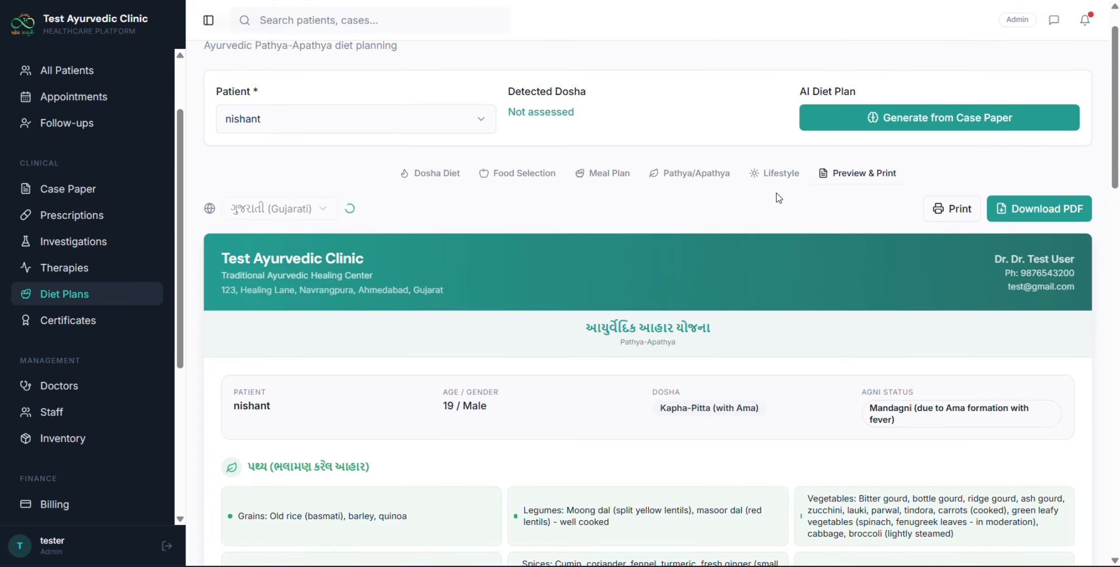
pyautogui.scroll(-2, 752, 389)
pyautogui.scroll(-4, 752, 389)
pyautogui.scroll(6, 745, 388)
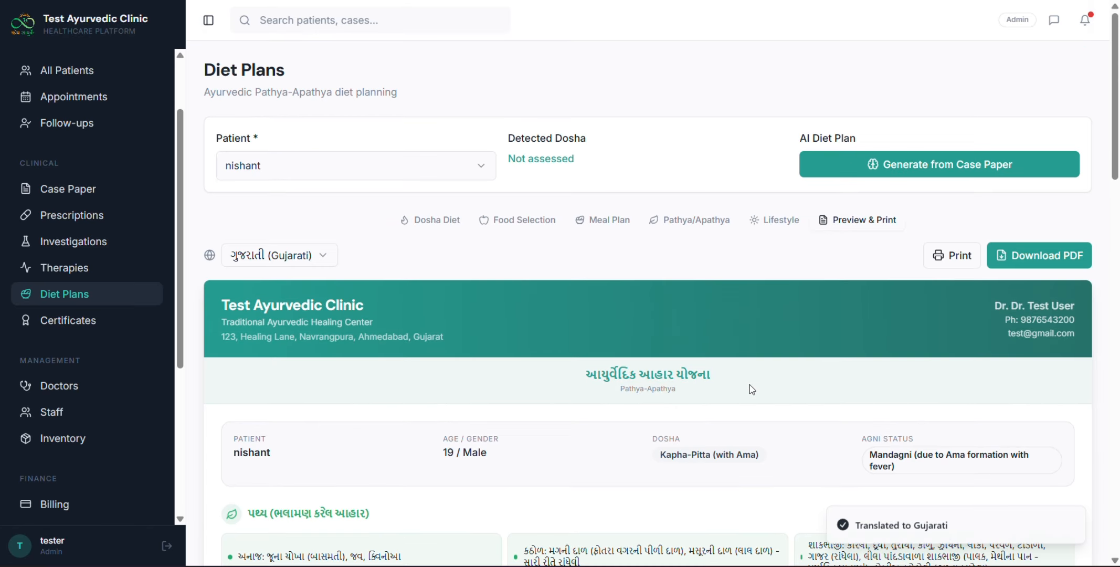
# Examine the Gujarati diet plan, from the recommended and restricted foods to the herbal drinks and special note.
pyautogui.scroll(-5, 782, 384)
pyautogui.scroll(-2, 782, 384)
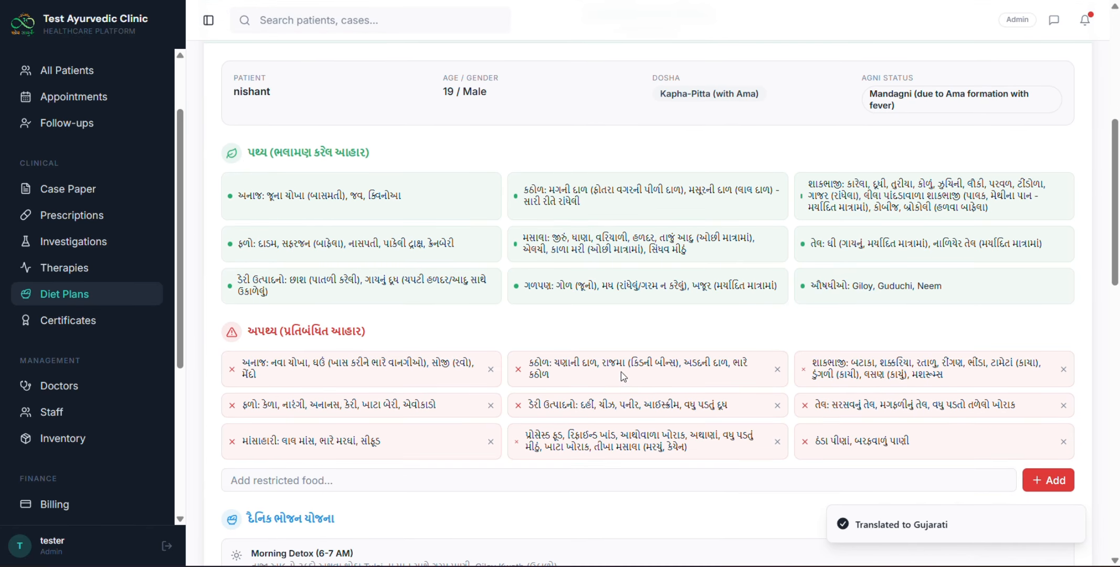
pyautogui.moveTo(524, 188); pyautogui.dragTo(601, 231)
pyautogui.click(603, 230)
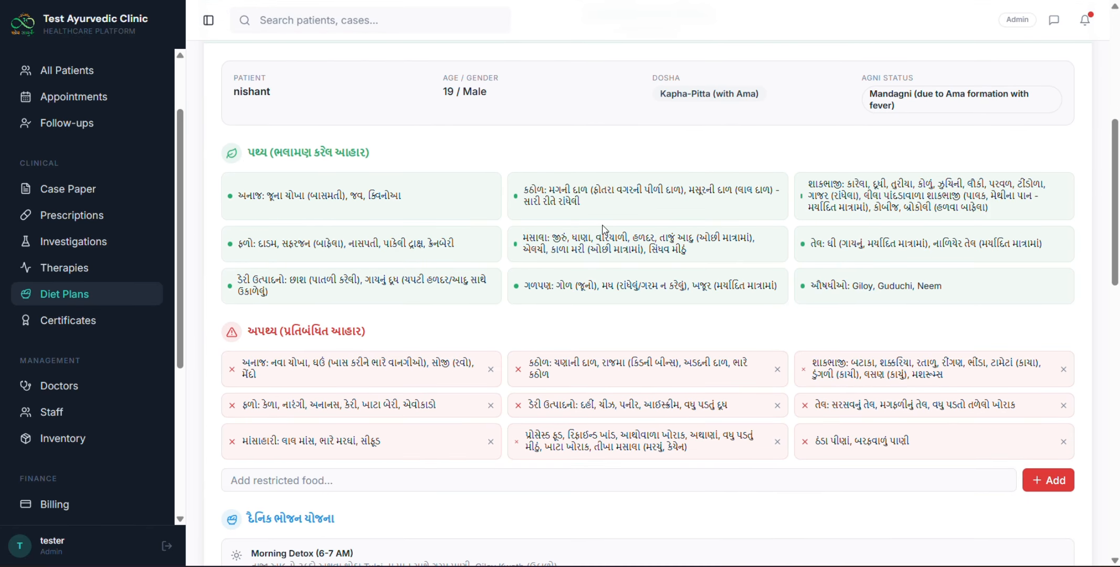
pyautogui.rightClick(524, 246)
pyautogui.click(336, 208)
pyautogui.scroll(-14, 325, 317)
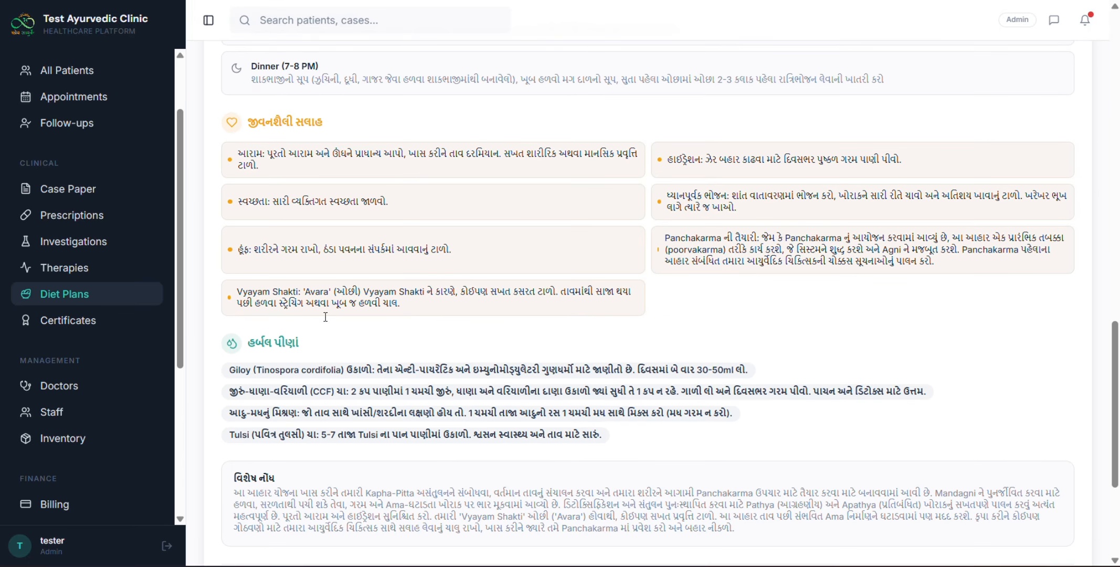
pyautogui.moveTo(225, 370); pyautogui.dragTo(398, 415)
pyautogui.click(398, 415)
pyautogui.scroll(-4, 398, 420)
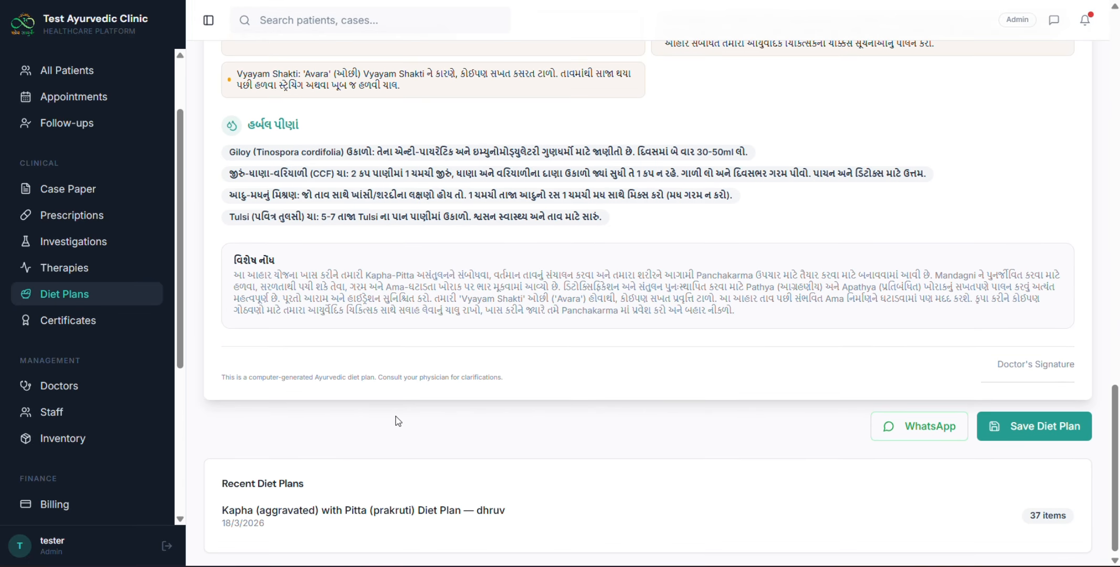
# Check the diet plan's WhatsApp sharing page, decline launching the WhatsApp app and close the page.
pyautogui.click(905, 427)
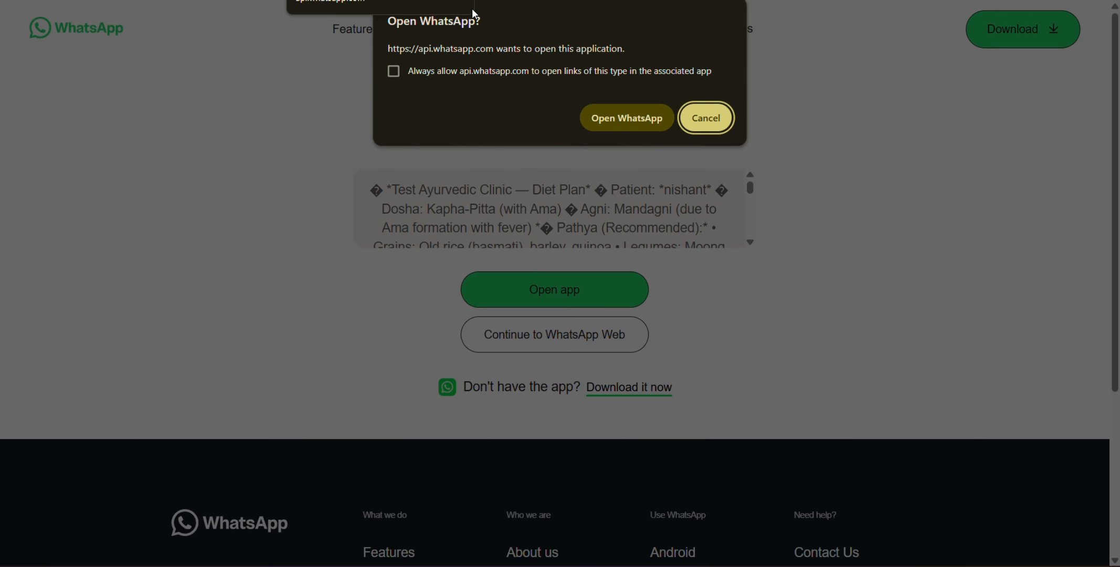
pyautogui.click(700, 118)
pyautogui.hotkey('ctrl', 'w')
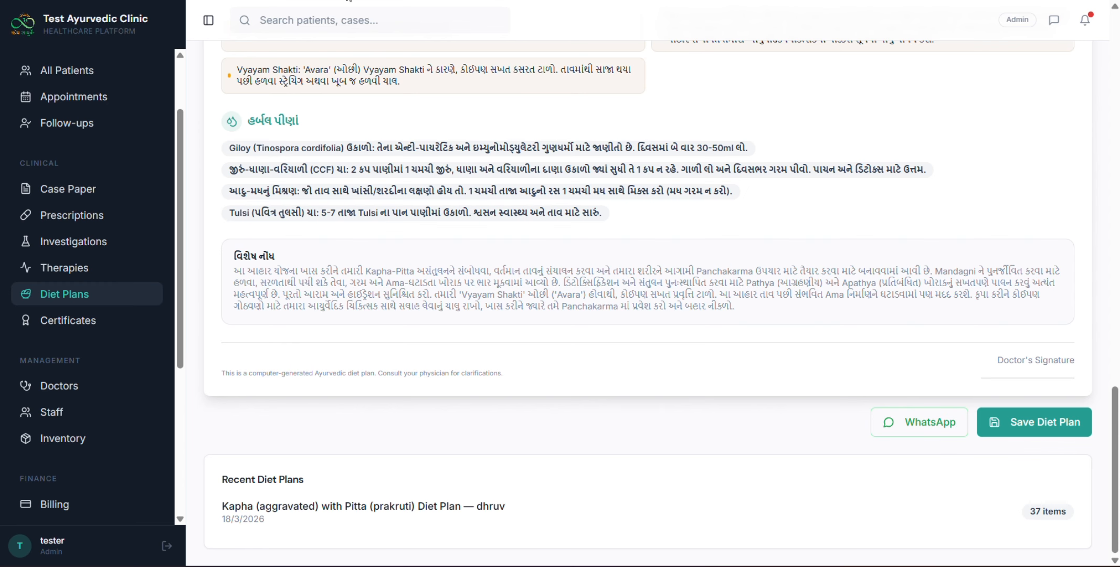
# Open the print dialog for the Gujarati diet plan and look through the pages of its preview.
pyautogui.scroll(5, 646, 252)
pyautogui.scroll(10, 646, 252)
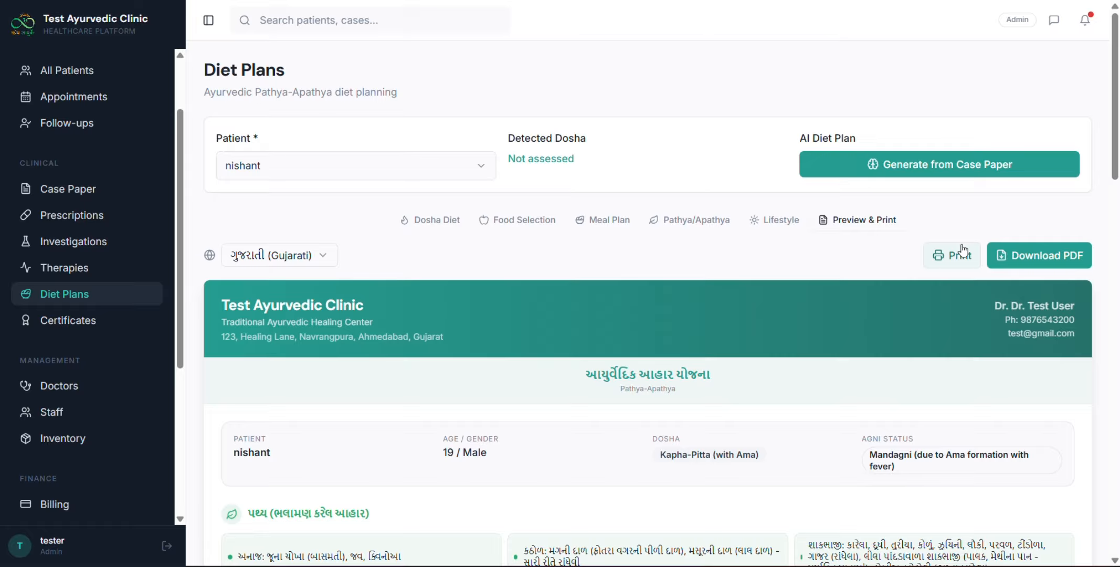
pyautogui.click(964, 251)
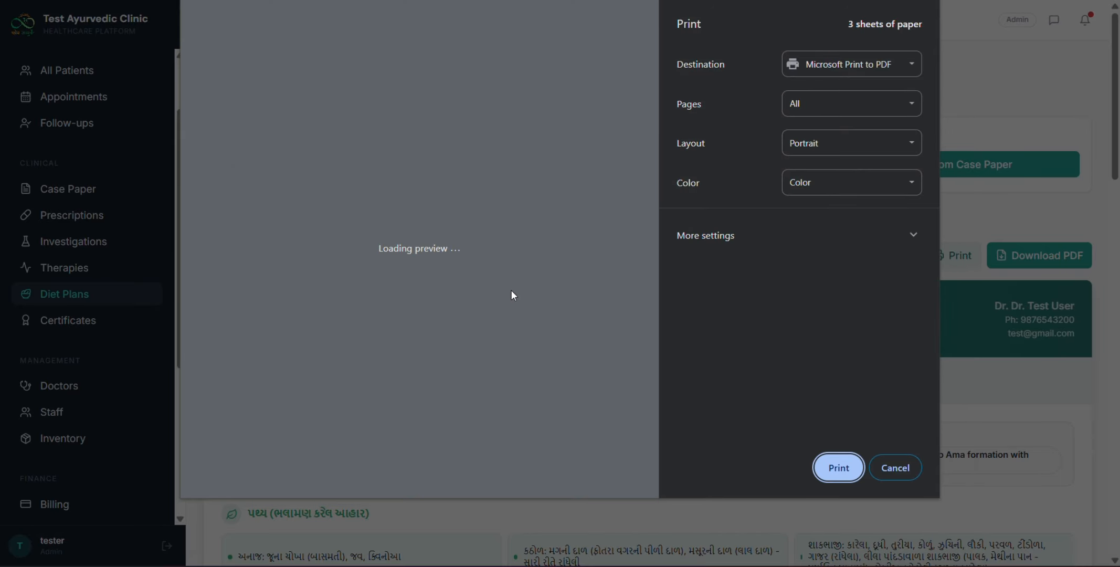
pyautogui.scroll(-15, 373, 101)
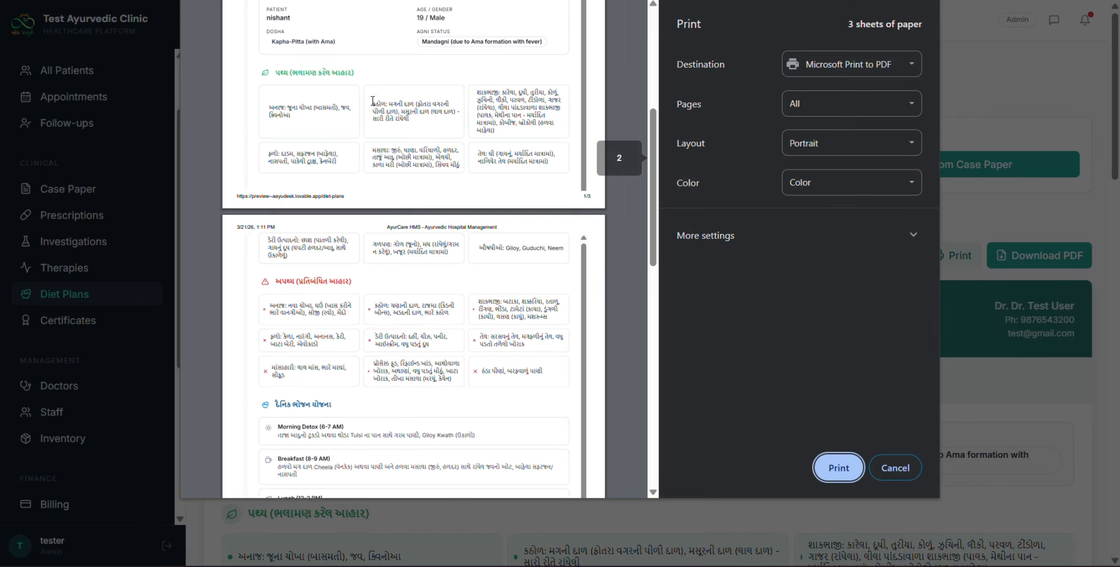
pyautogui.scroll(15, 373, 101)
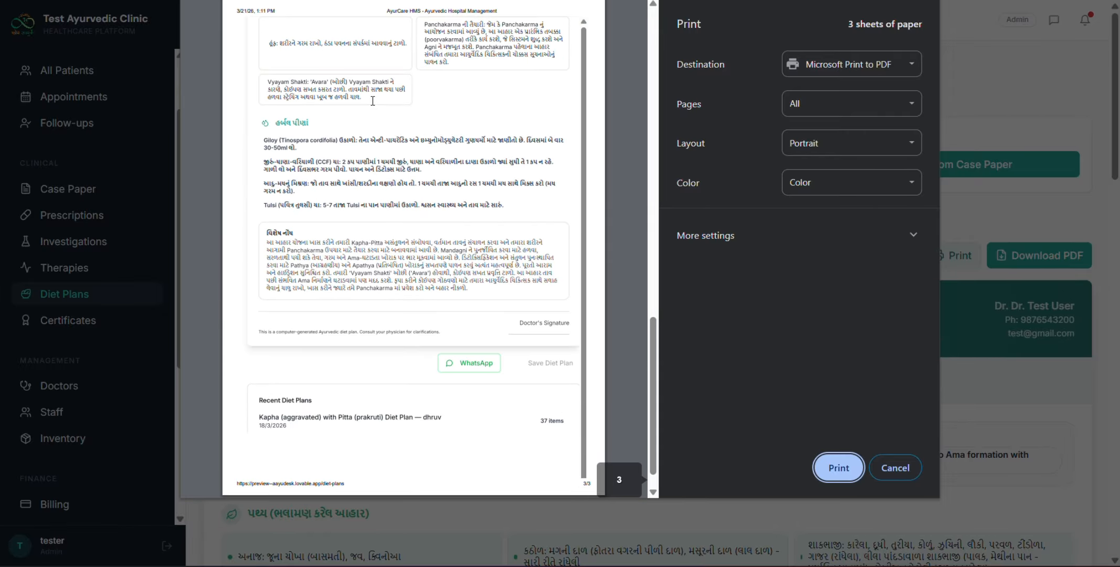
# Cancel printing, then download the Gujarati diet plan as a PDF and check the opened file before closing it.
pyautogui.click(898, 468)
pyautogui.click(1017, 261)
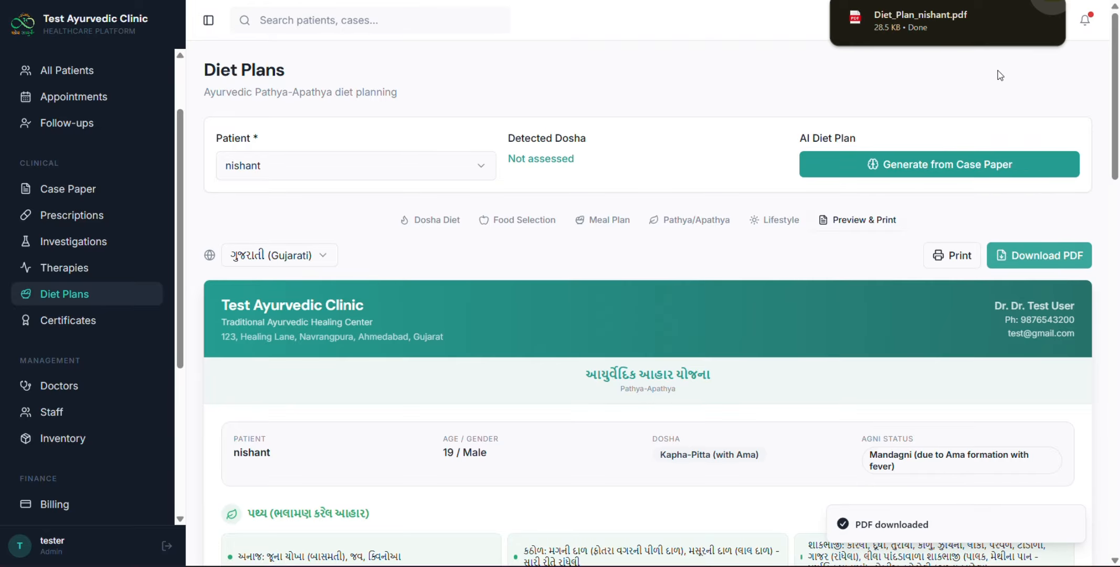
pyautogui.click(1040, 18)
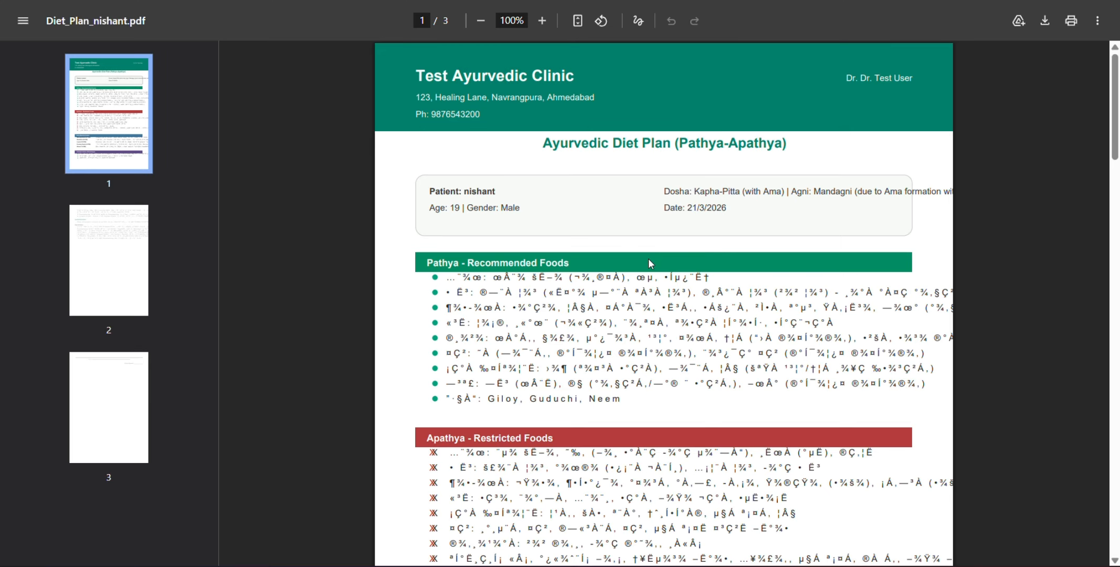
pyautogui.scroll(-5, 648, 258)
pyautogui.hotkey('ctrl', 'w')
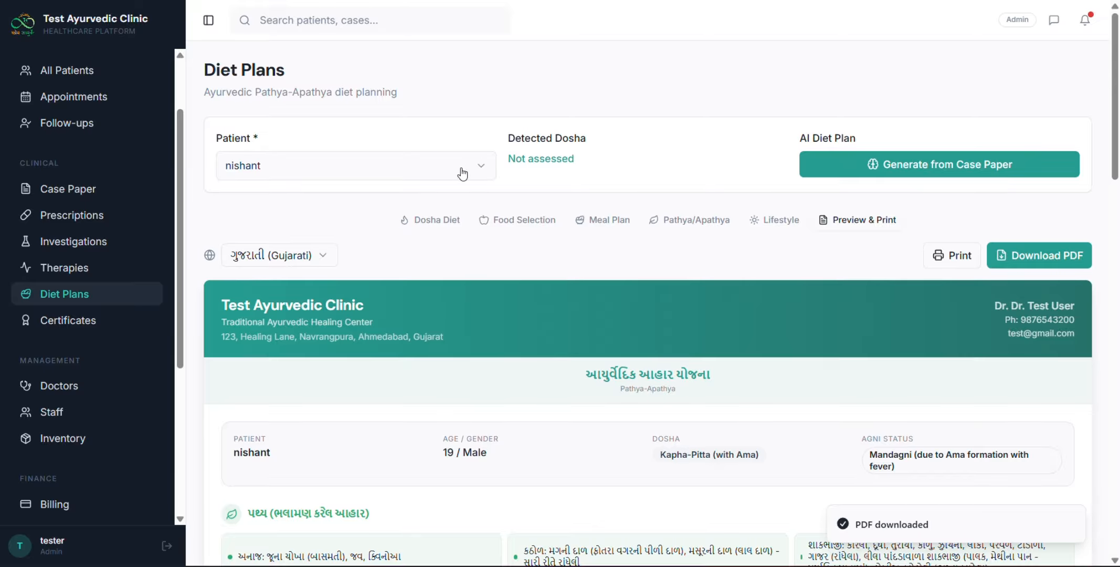
# Examine the diet plan's Meal Plan and Pathya/Apathya sections, including the entry fields for custom recommended and restricted foods.
pyautogui.click(602, 220)
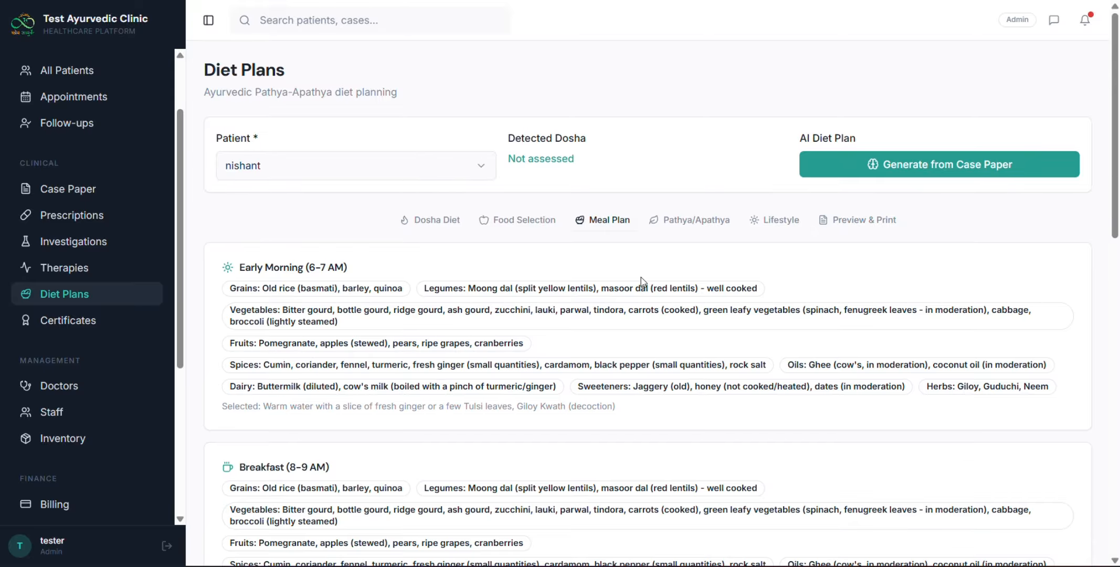
pyautogui.click(691, 220)
pyautogui.scroll(-4, 689, 228)
pyautogui.scroll(-2, 689, 228)
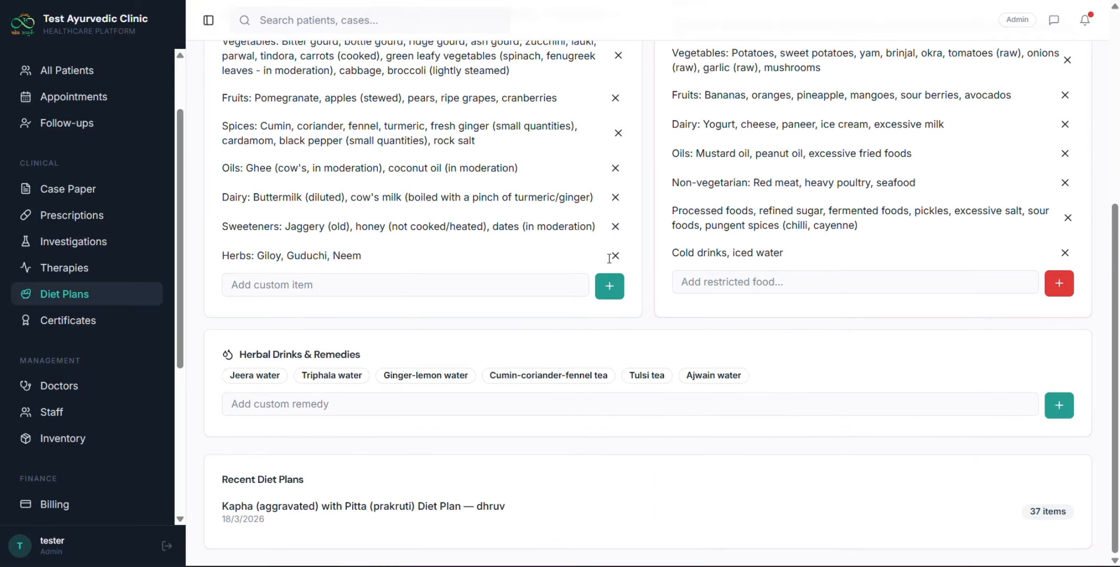
pyautogui.click(400, 283)
pyautogui.click(718, 278)
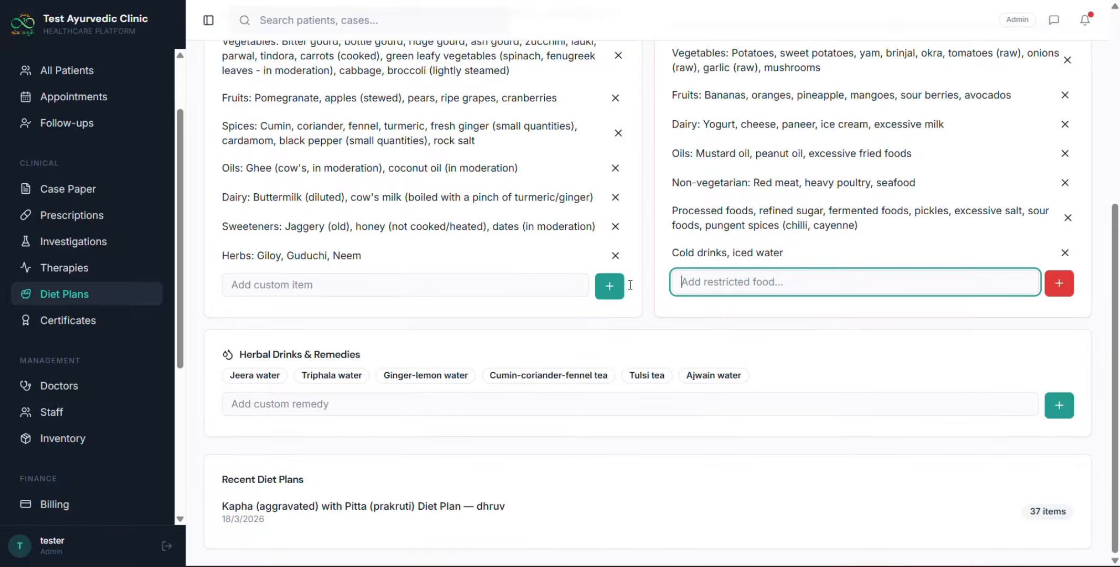
pyautogui.click(454, 278)
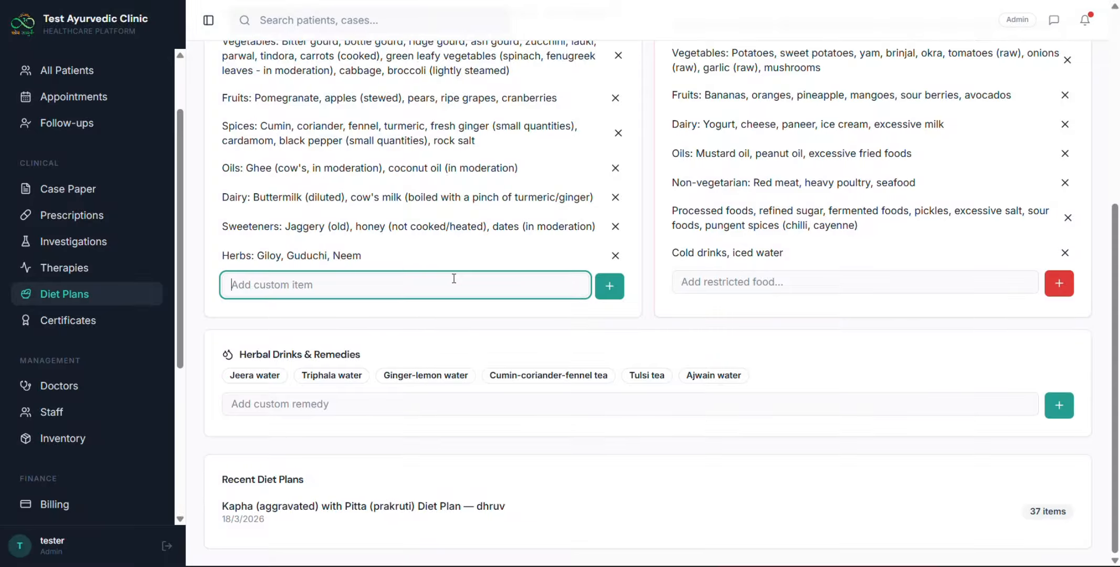
pyautogui.scroll(10, 453, 278)
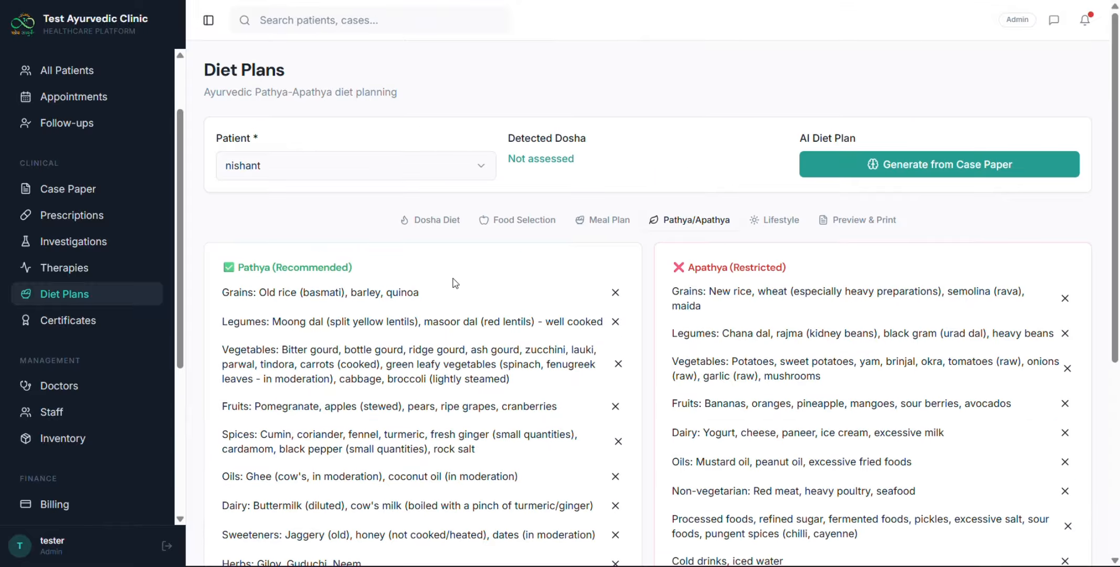
# Look through the Dosha Diet options and the food categories available under Food Selection.
pyautogui.click(435, 221)
pyautogui.scroll(-1, 570, 256)
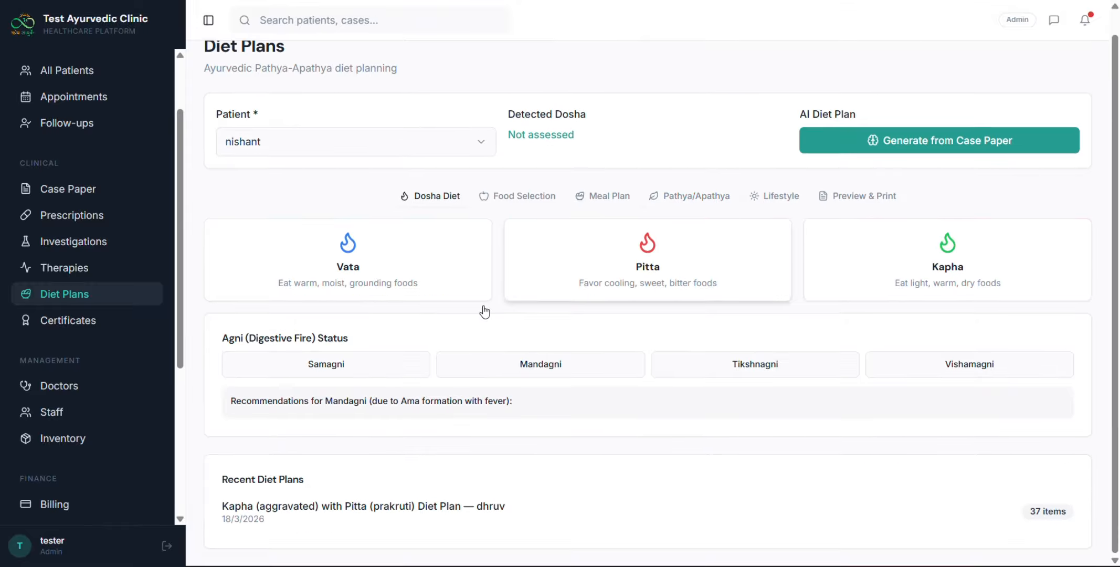
pyautogui.click(501, 199)
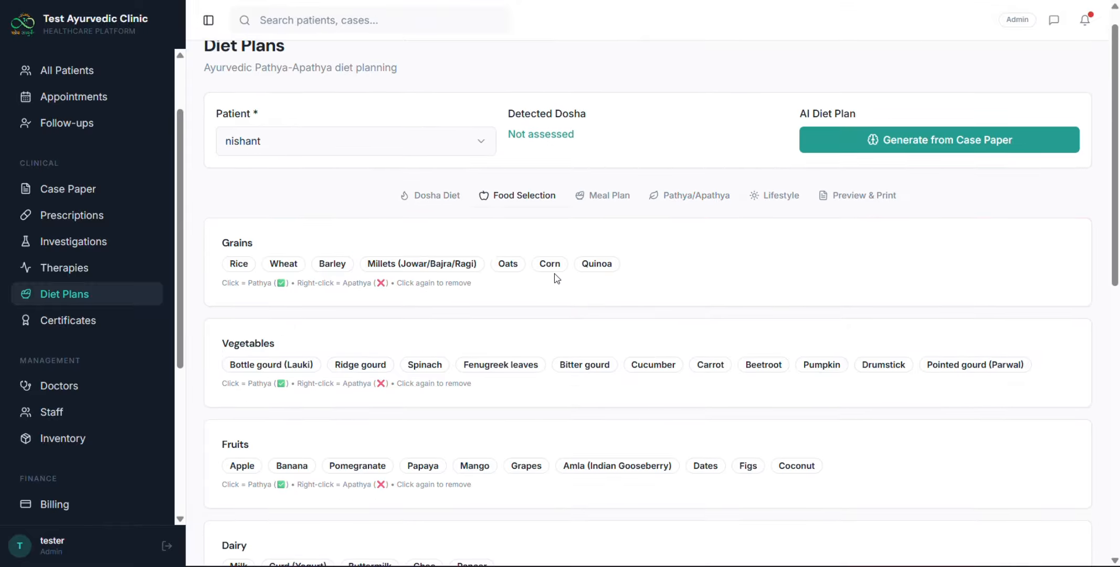
pyautogui.scroll(-10, 552, 279)
pyautogui.scroll(10, 556, 279)
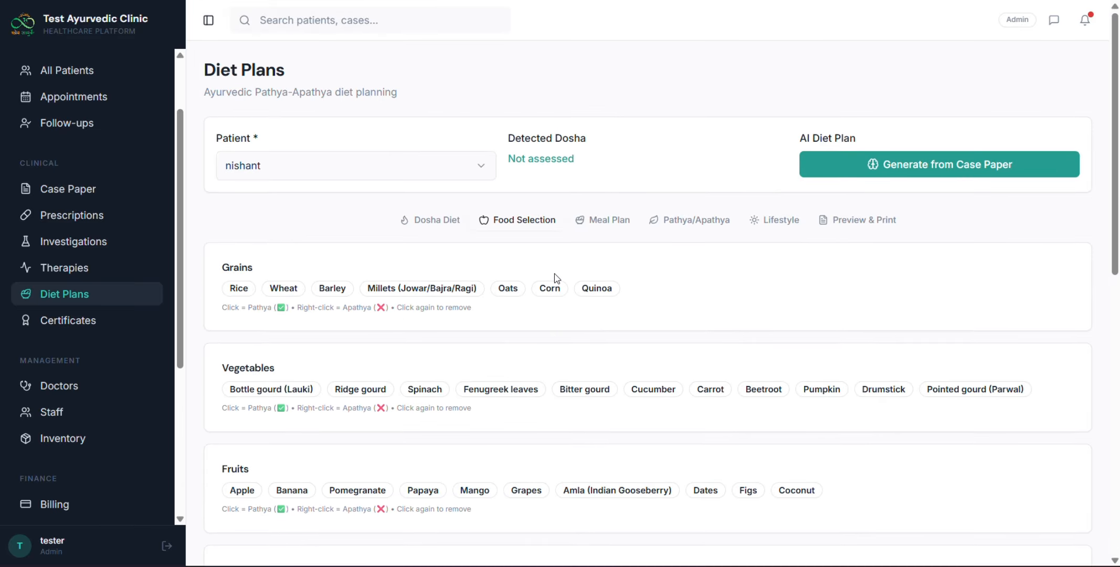
# Review the Meal Plan's time slots from early morning through the evening snack.
pyautogui.click(606, 221)
pyautogui.scroll(-5, 520, 262)
pyautogui.scroll(-8, 473, 282)
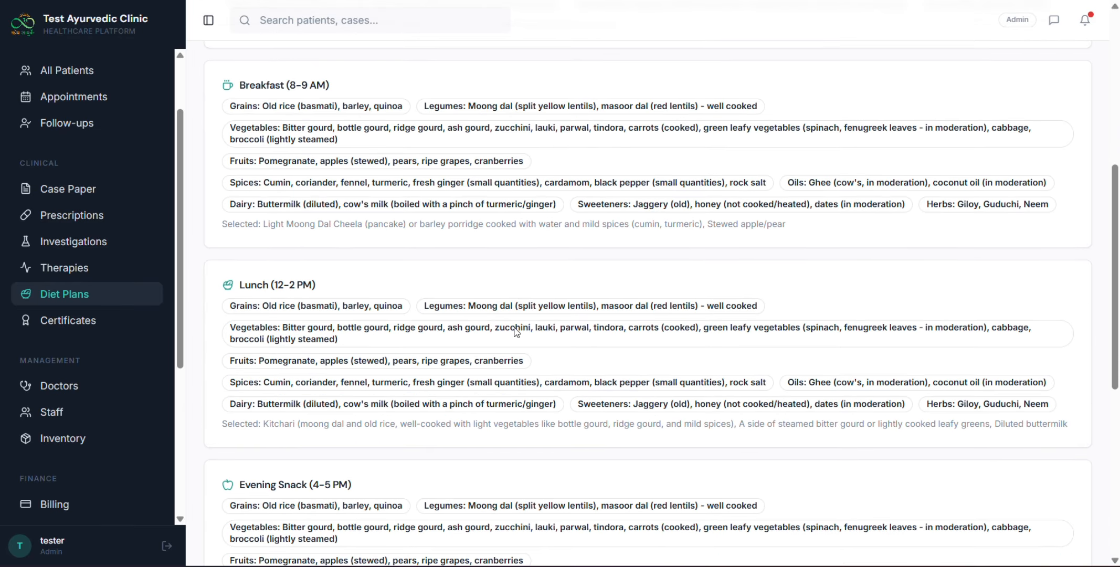
pyautogui.scroll(13, 772, 371)
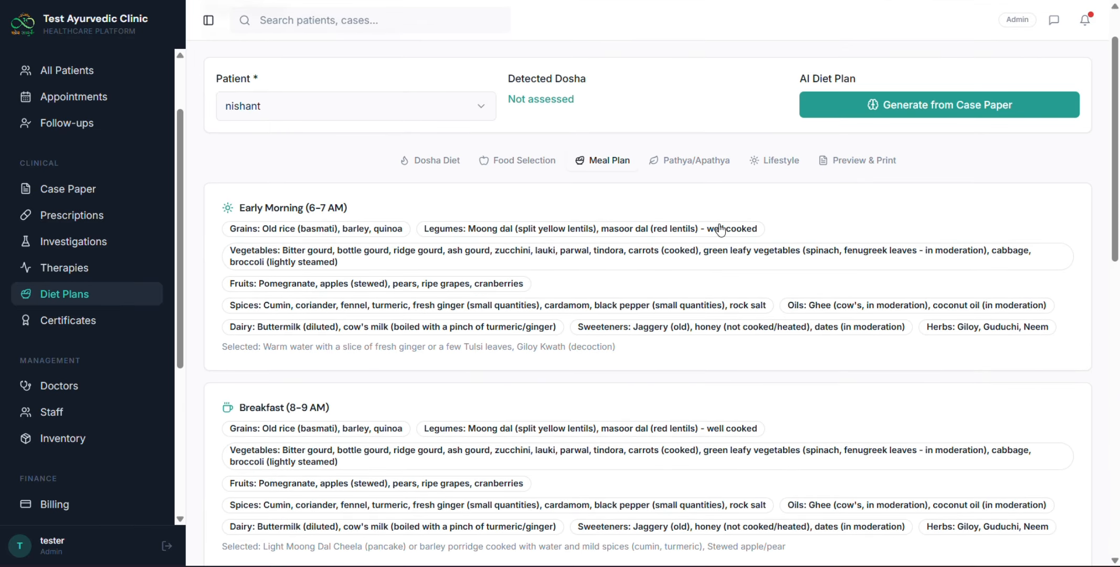
pyautogui.rightClick(718, 220)
pyautogui.click(630, 223)
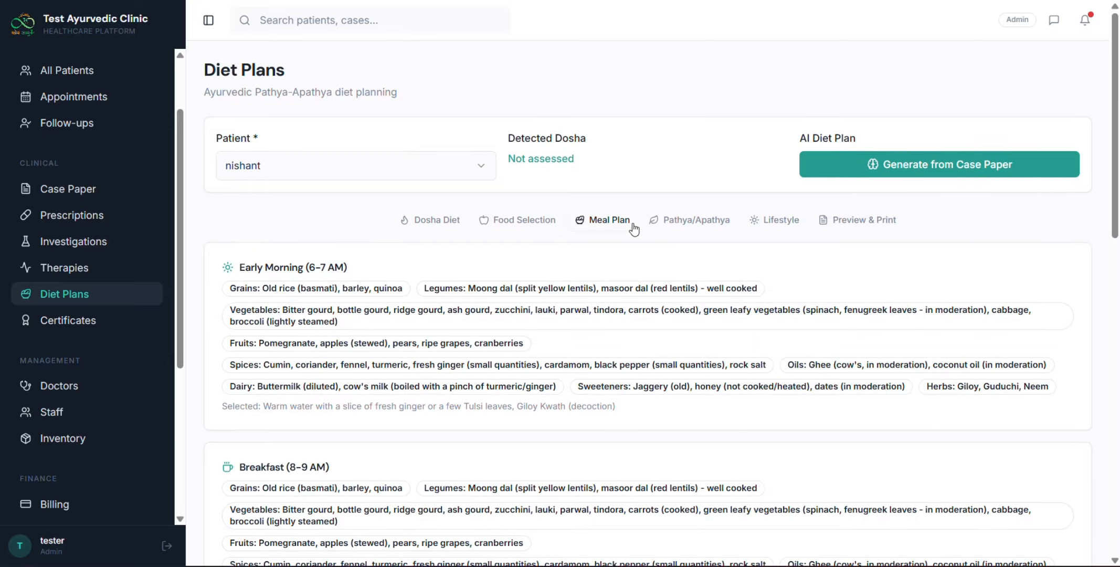
# In Certificates, select the patient used for the diet plan and keep the type as Medical / Fitness Certificate.
pyautogui.click(90, 321)
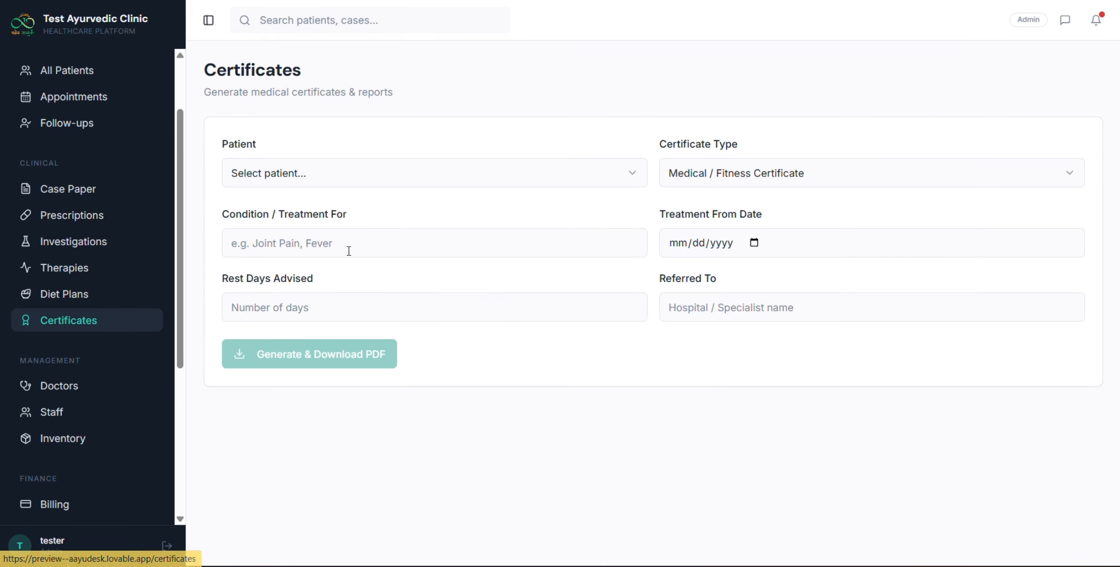
pyautogui.click(297, 172)
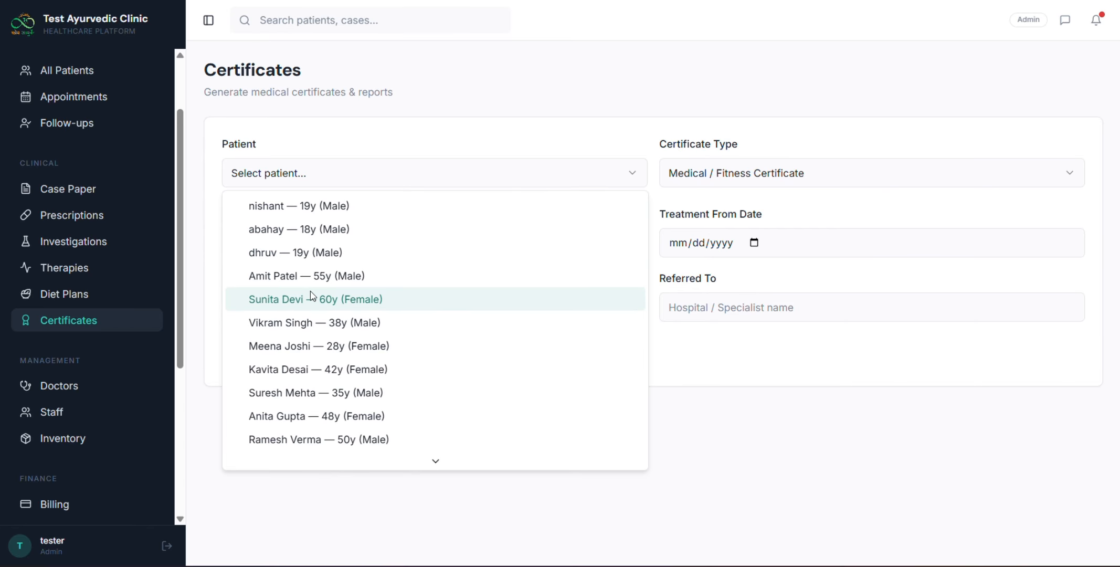
pyautogui.click(330, 209)
pyautogui.click(711, 173)
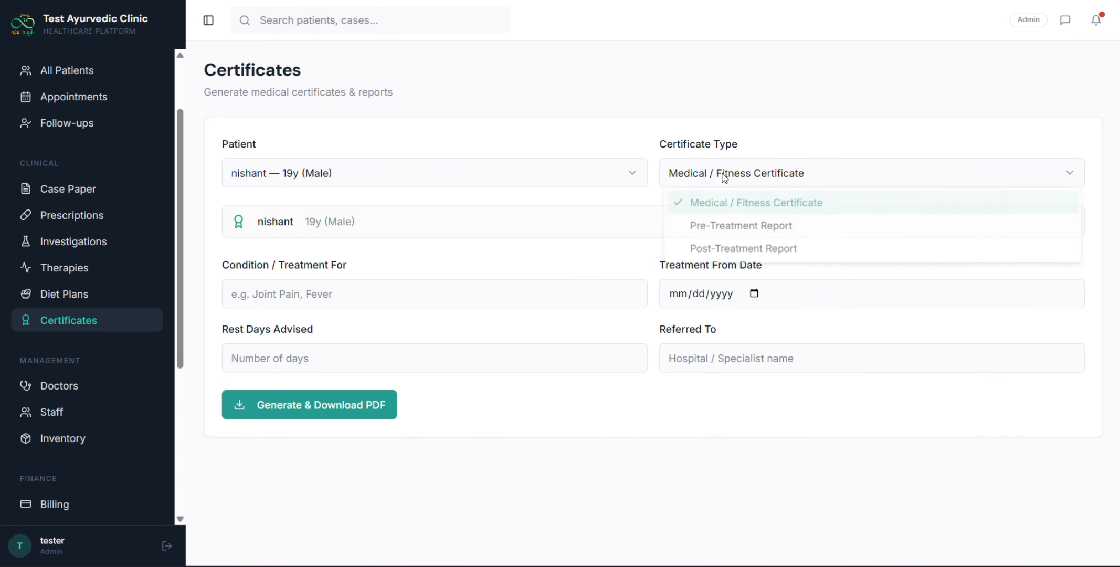
pyautogui.click(718, 177)
pyautogui.click(717, 178)
pyautogui.click(717, 180)
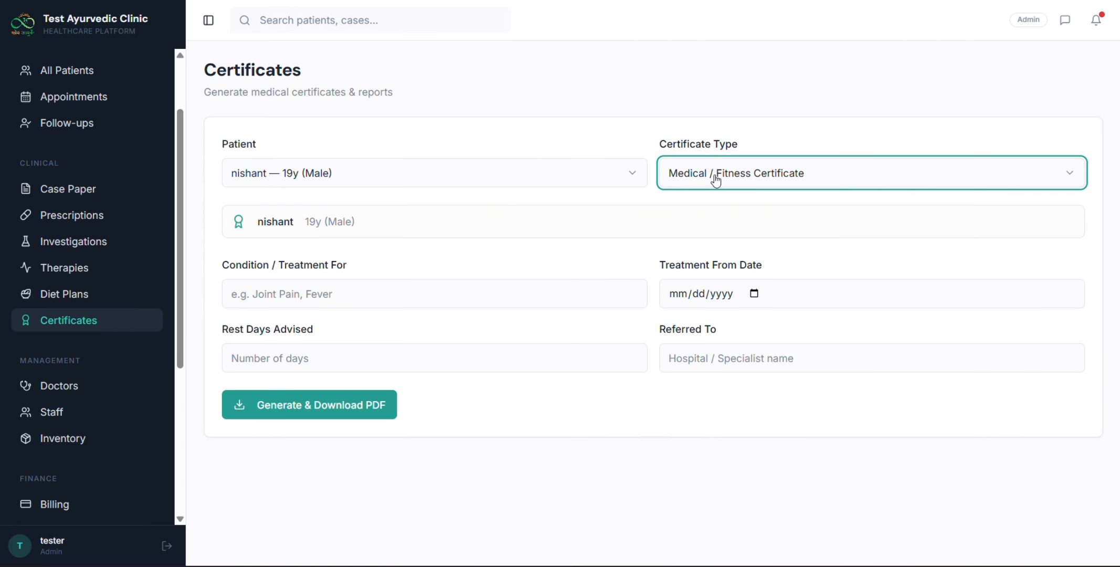
# Fill in the certificate with condition fever, 20 rest days advised and treatment from date 03/10/2026.
pyautogui.click(352, 297)
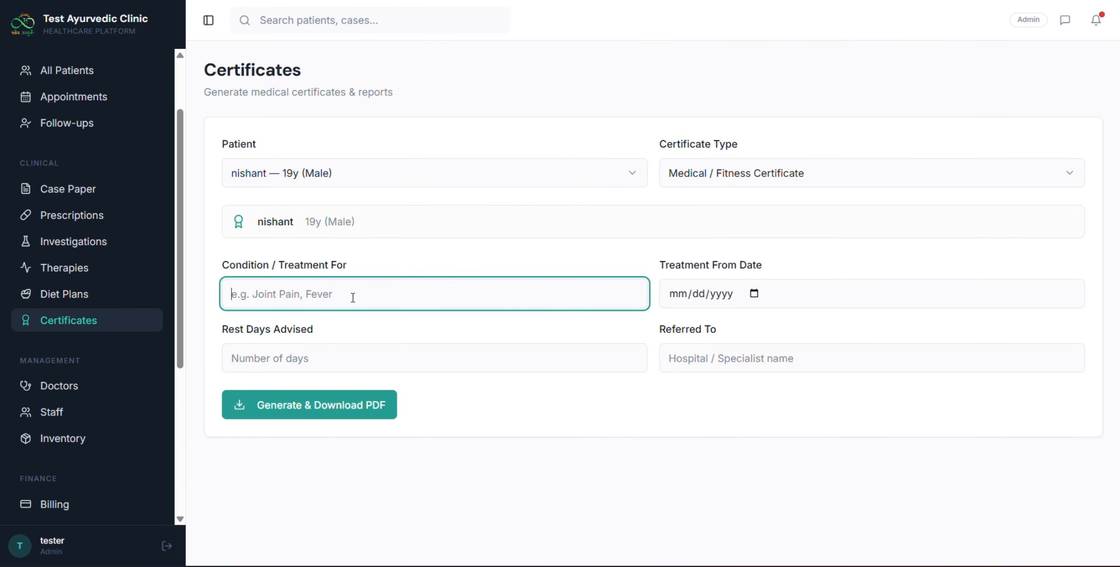
pyautogui.write('fever')
pyautogui.click(341, 351)
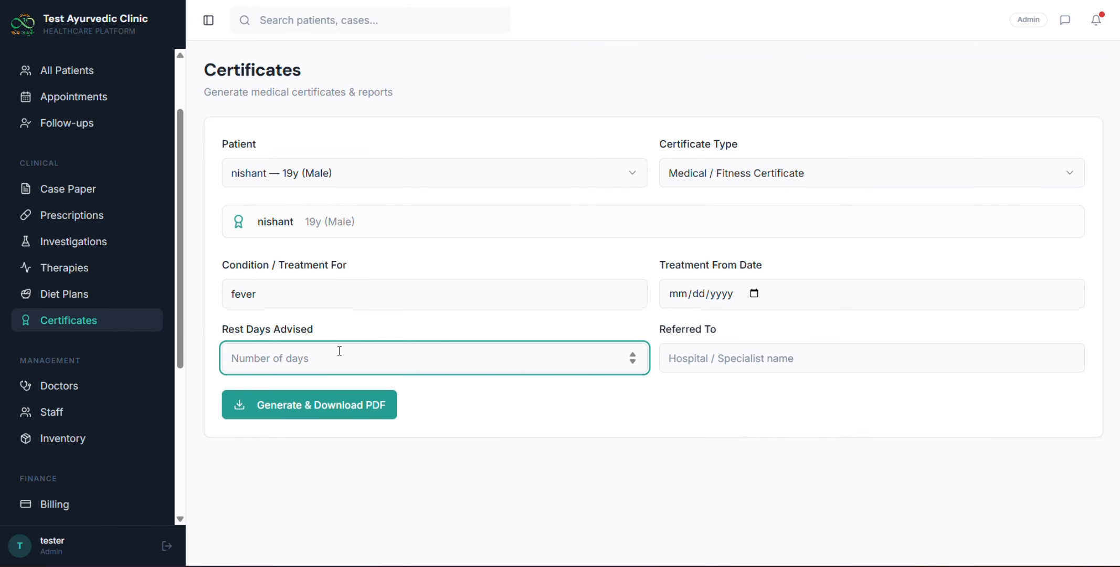
pyautogui.write('20')
pyautogui.click(729, 350)
pyautogui.click(754, 293)
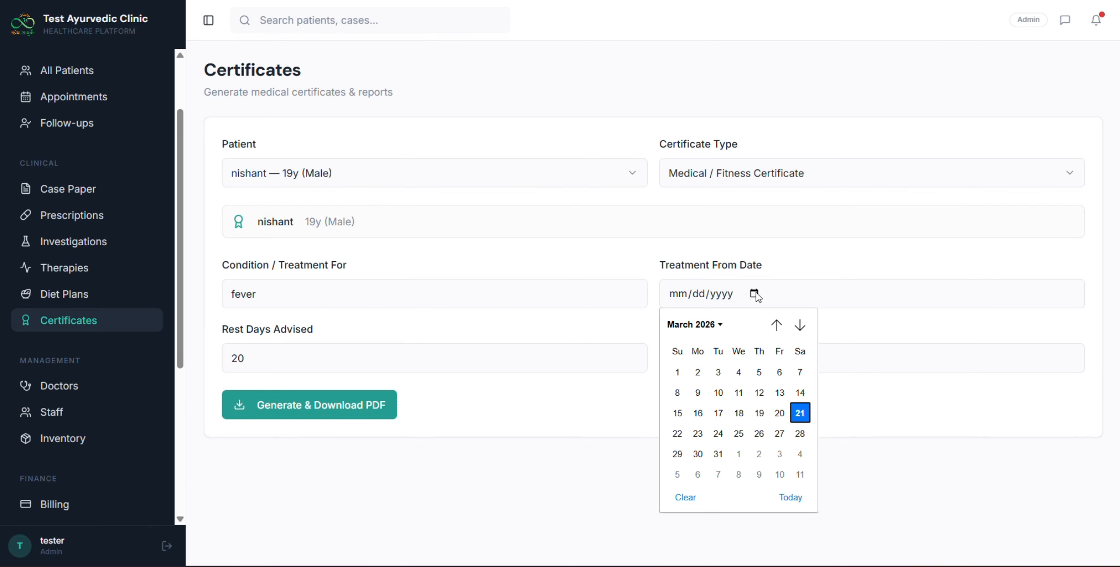
pyautogui.click(719, 393)
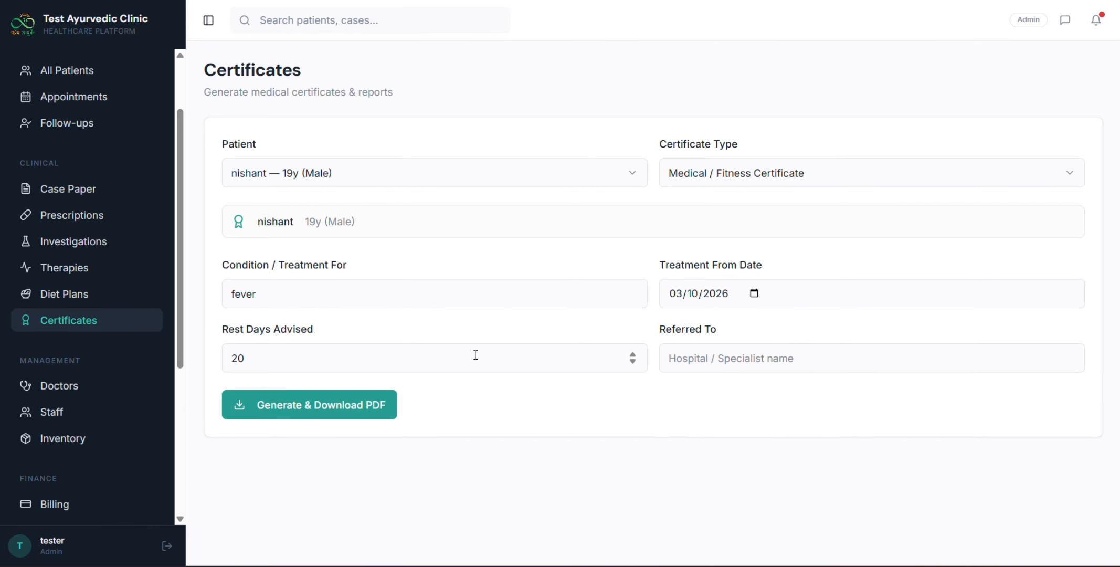
# Generate and download the certificate PDF, then check its treatment and rest wording in the opened file.
pyautogui.click(375, 403)
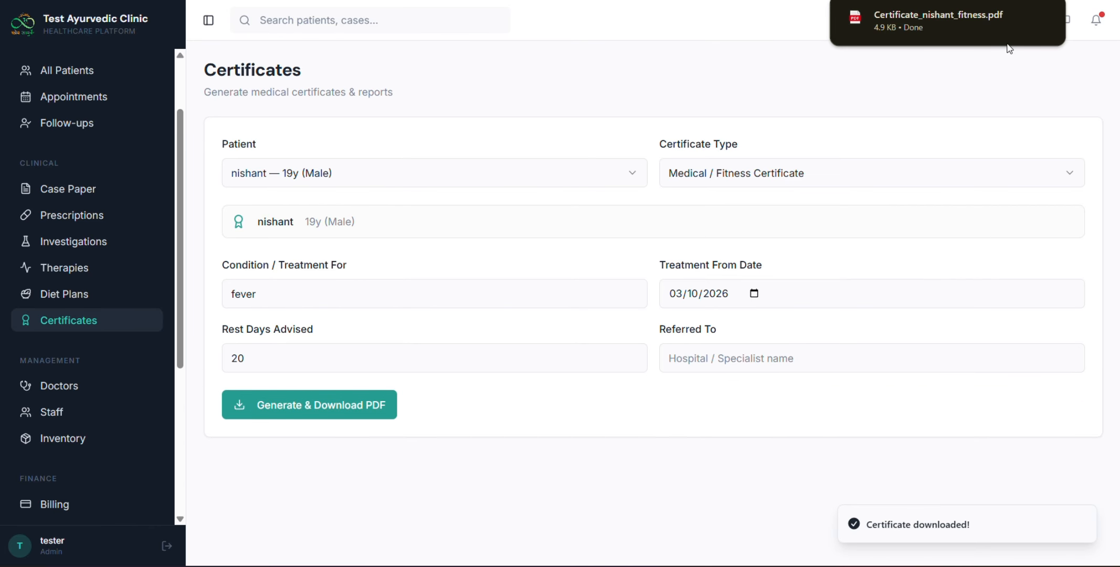
pyautogui.click(1037, 17)
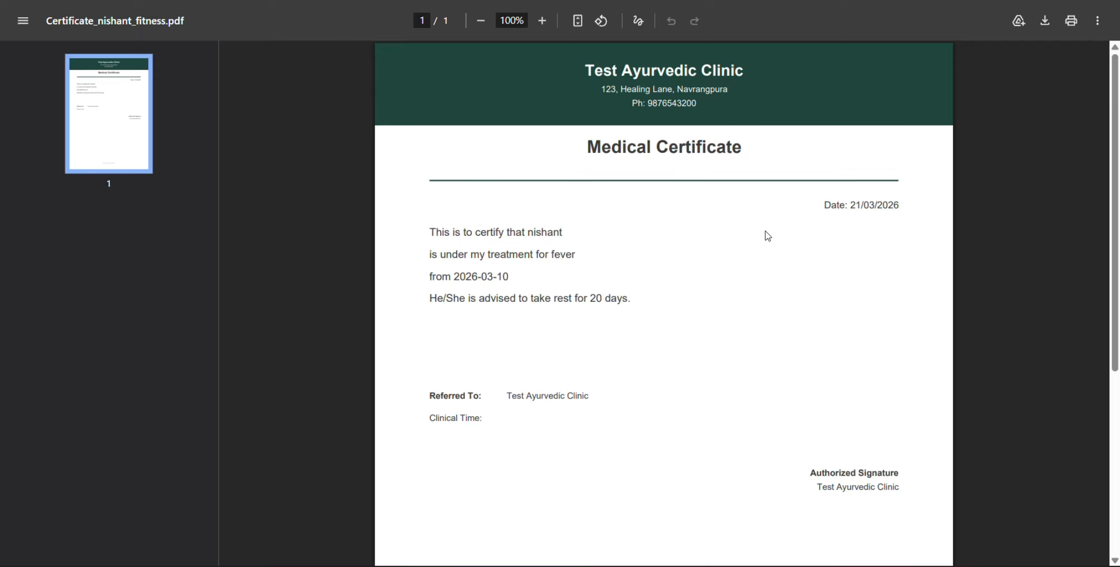
pyautogui.scroll(-2, 766, 231)
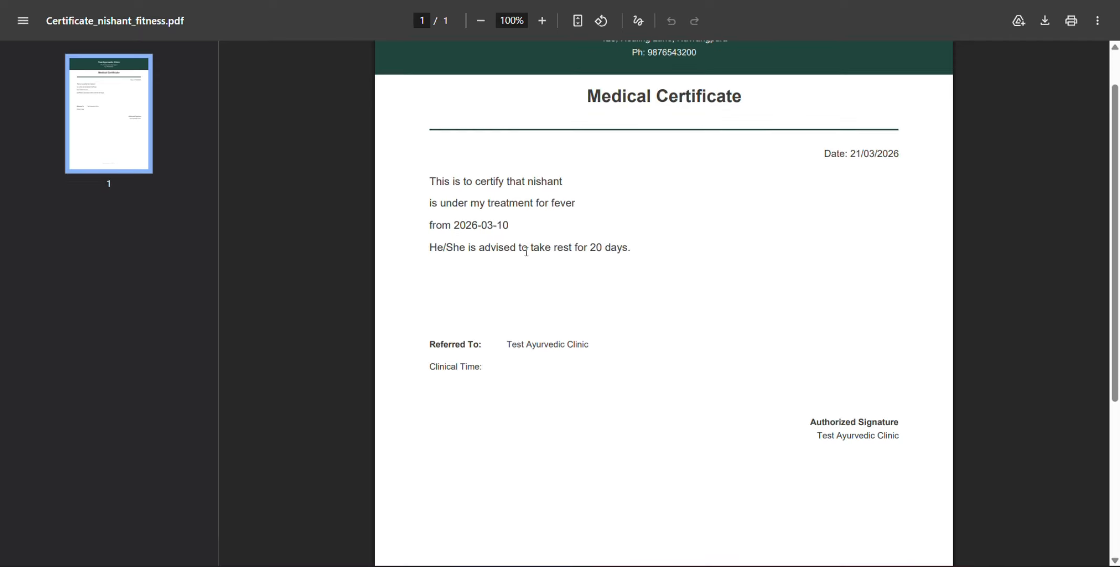
pyautogui.moveTo(491, 247); pyautogui.dragTo(624, 251)
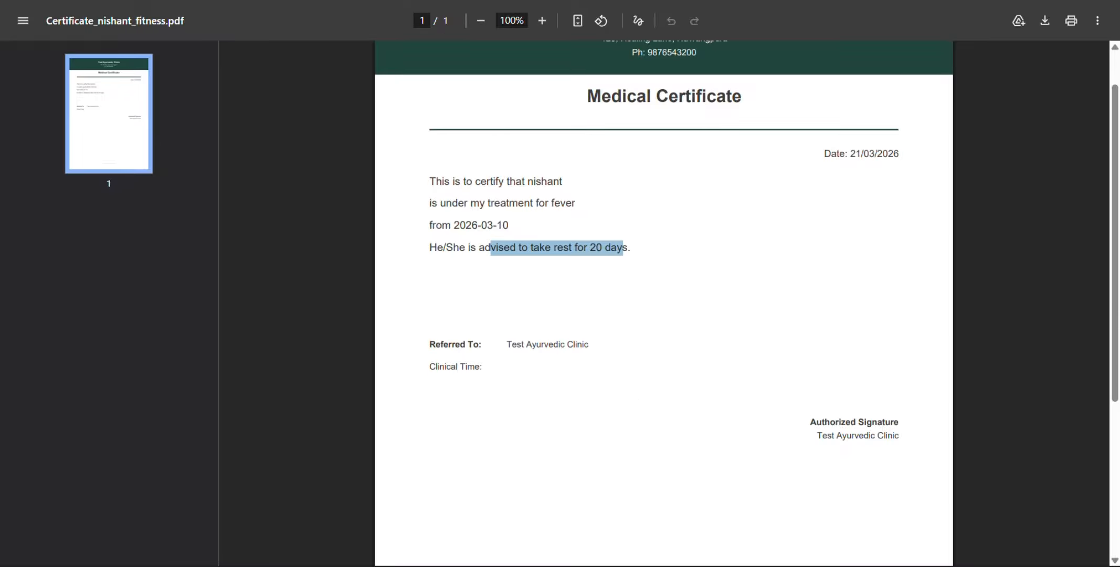
pyautogui.scroll(1, 601, 217)
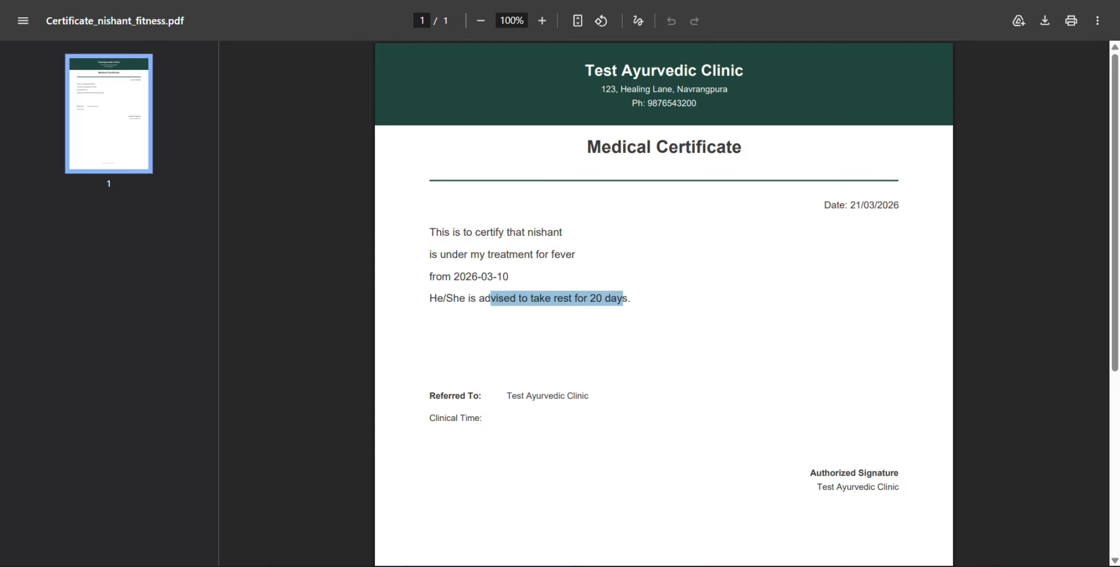
pyautogui.click(157, 1)
# Look over the Doctors list and the blank Add Doctor form, cancel it and view the Staff list.
pyautogui.click(90, 390)
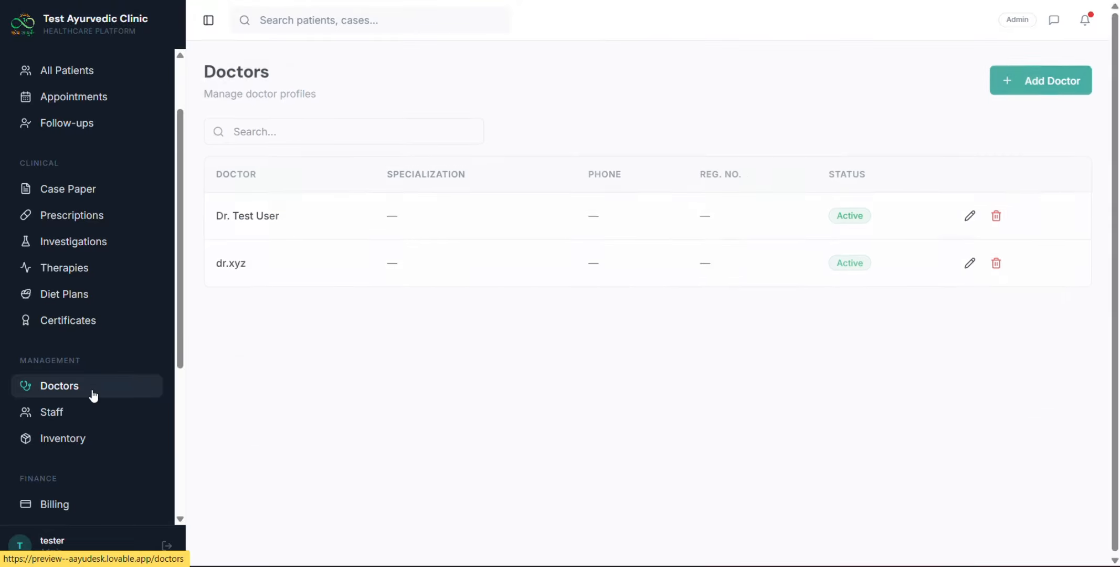
pyautogui.scroll(-1, 90, 392)
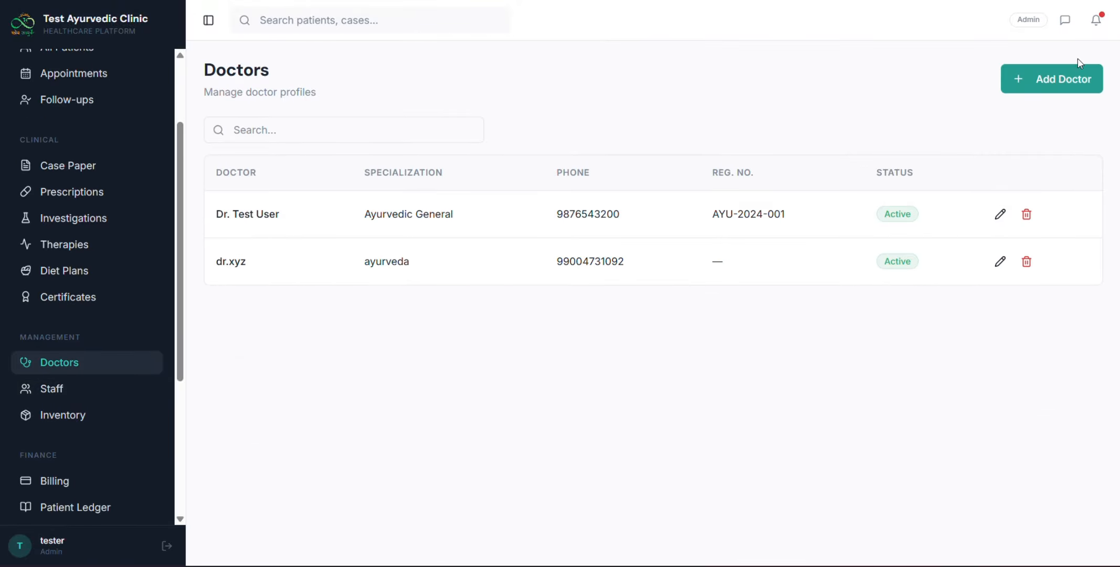
pyautogui.click(1051, 78)
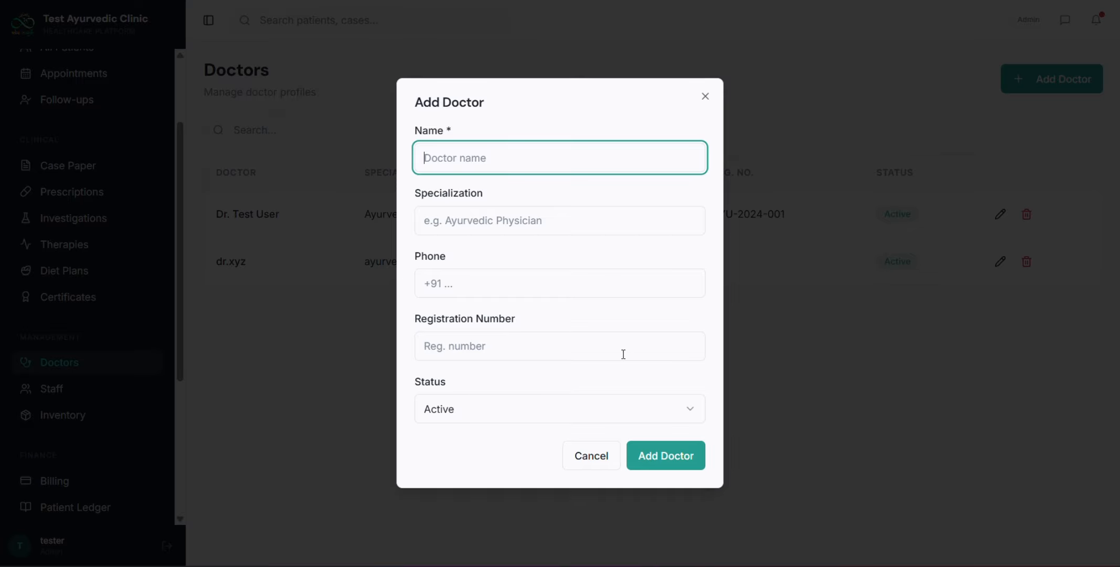
pyautogui.click(575, 463)
pyautogui.click(64, 395)
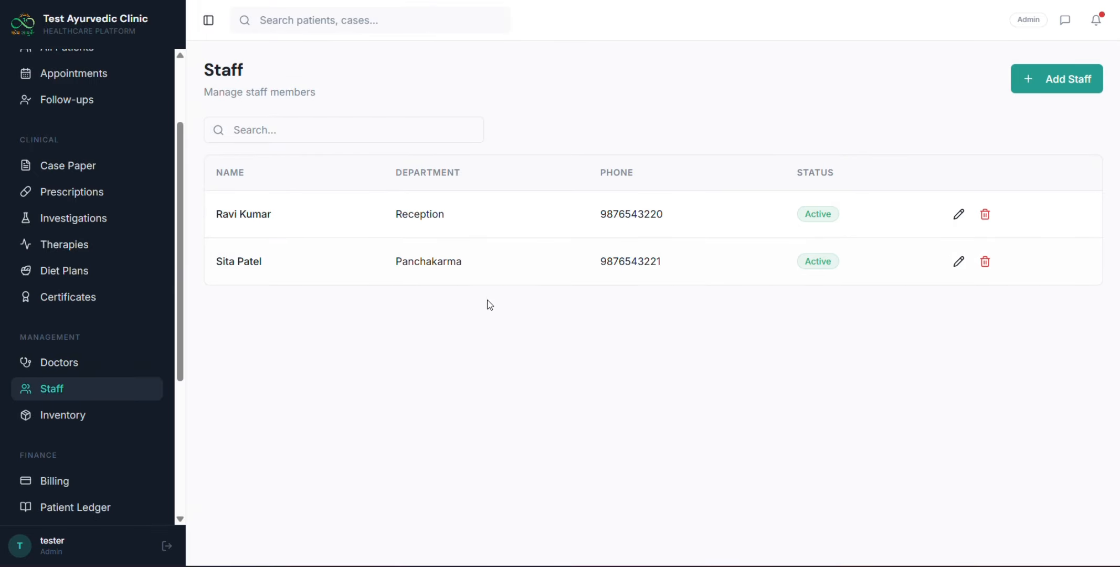
# Look over the Inventory module's import options, including the Excel/CSV file picker and the AI text parse field, and close them without importing.
pyautogui.click(108, 422)
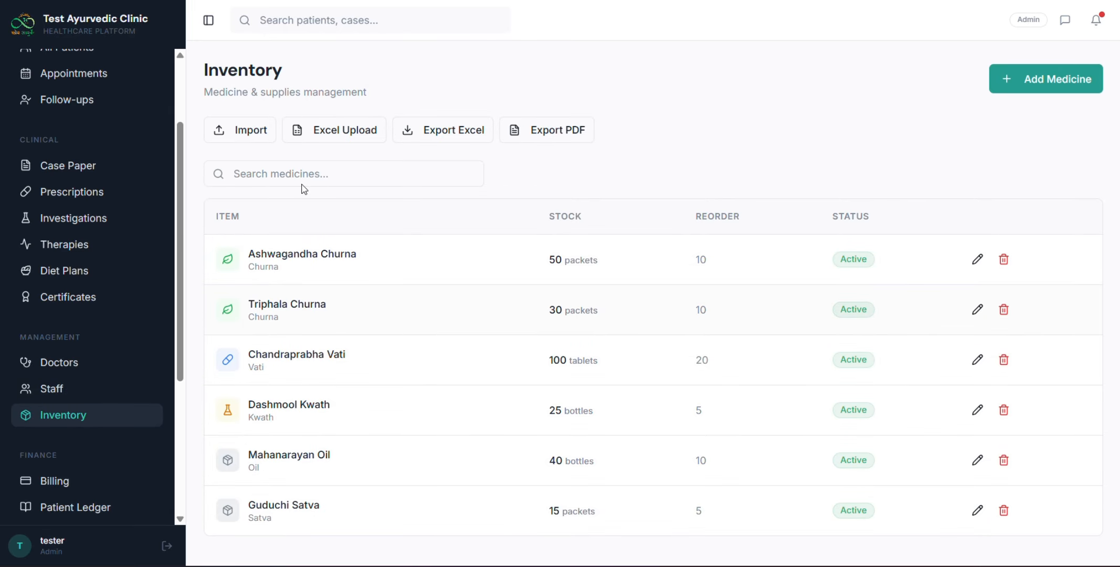
pyautogui.click(238, 134)
pyautogui.click(475, 211)
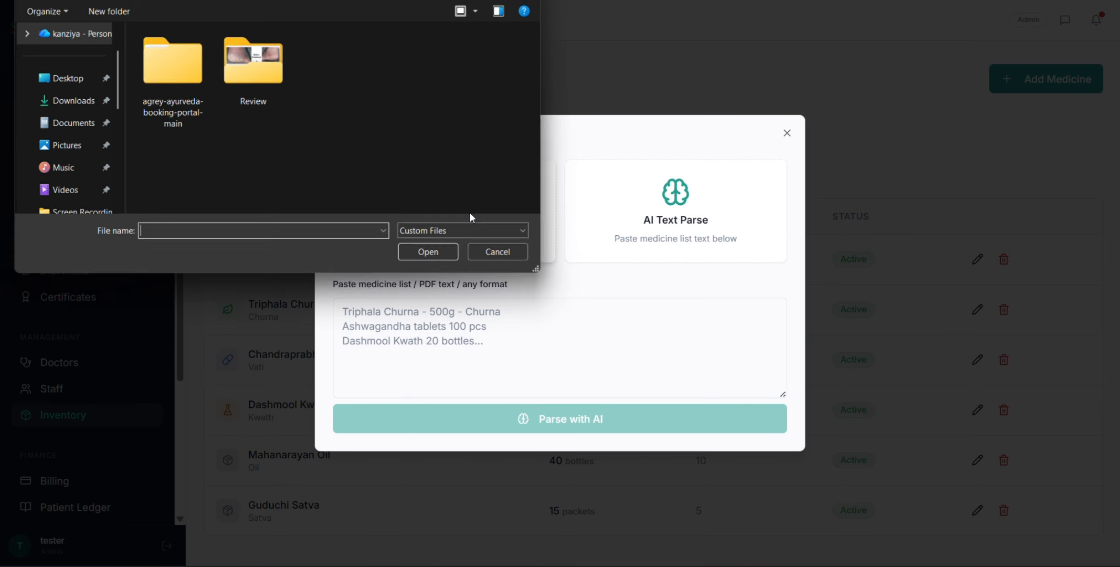
pyautogui.click(502, 259)
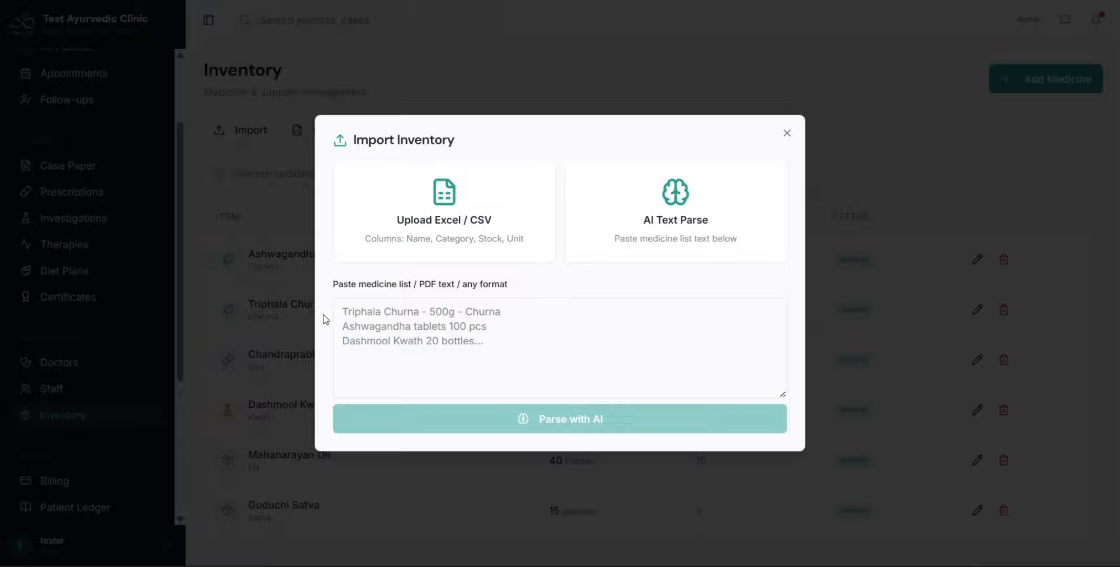
pyautogui.click(342, 313)
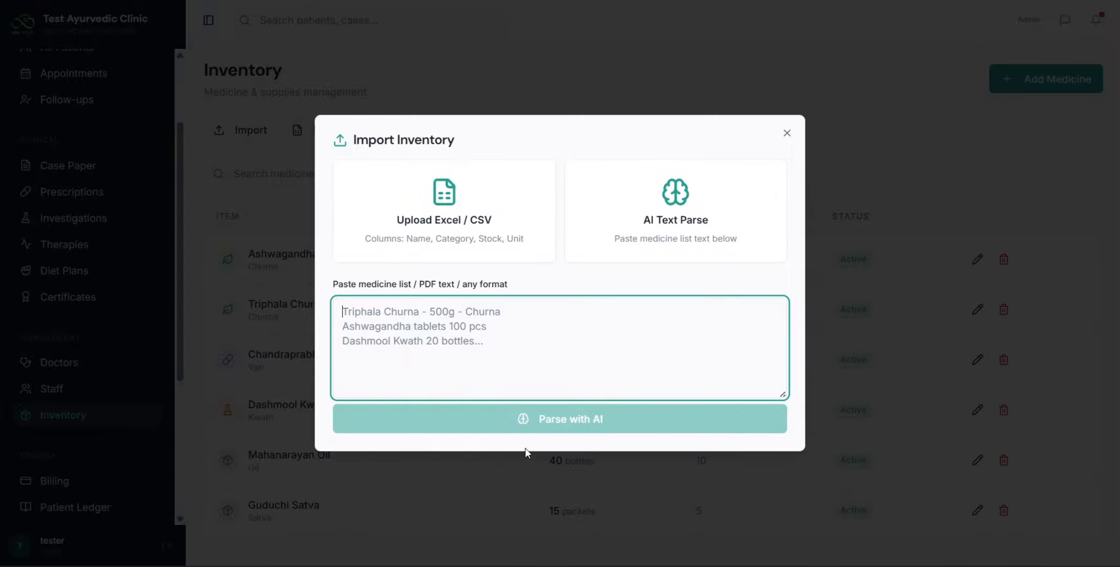
pyautogui.click(787, 133)
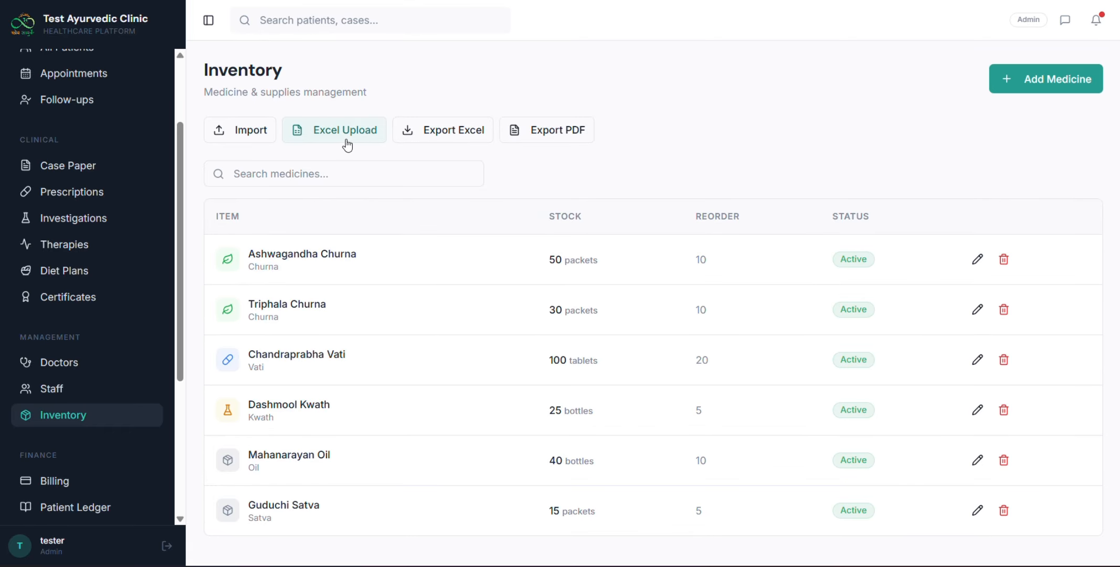
# Export the inventory to Excel and open the exported xlsx file in Visual Studio Code with the Excel Viewer.
pyautogui.click(438, 137)
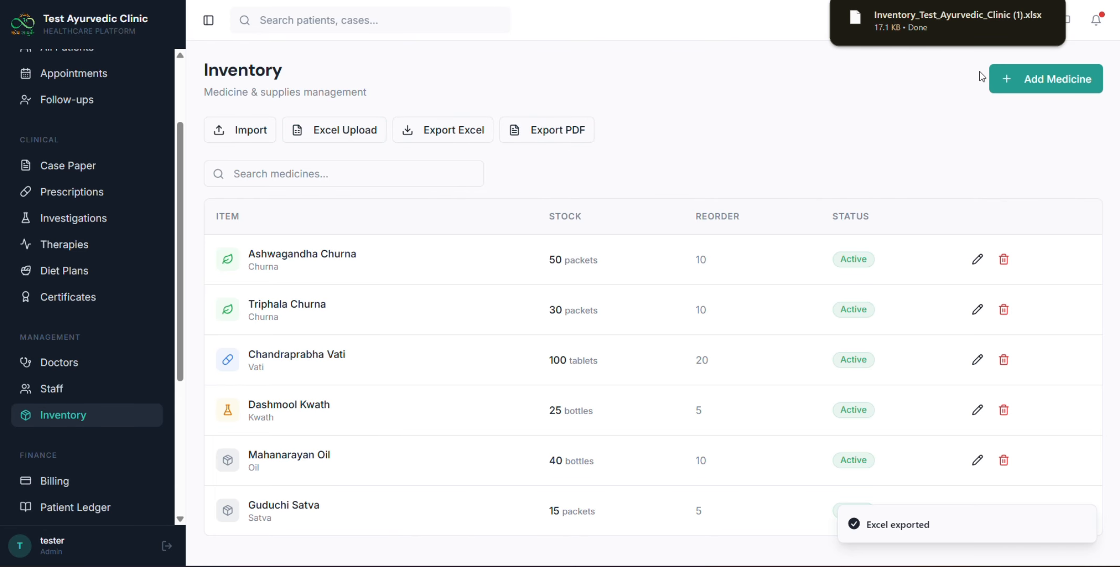
pyautogui.click(1041, 18)
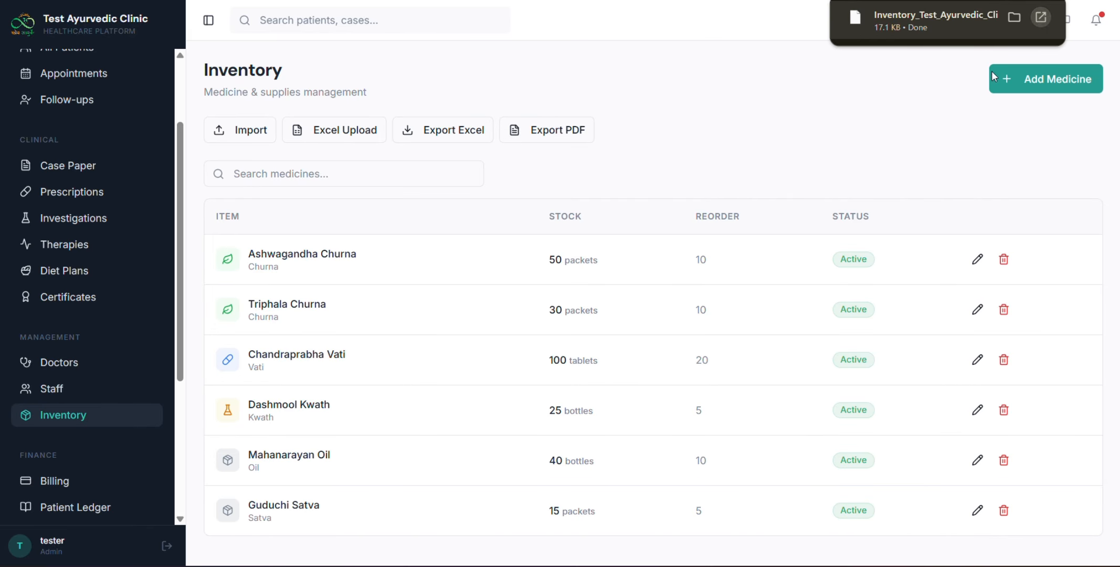
pyautogui.doubleClick(501, 227)
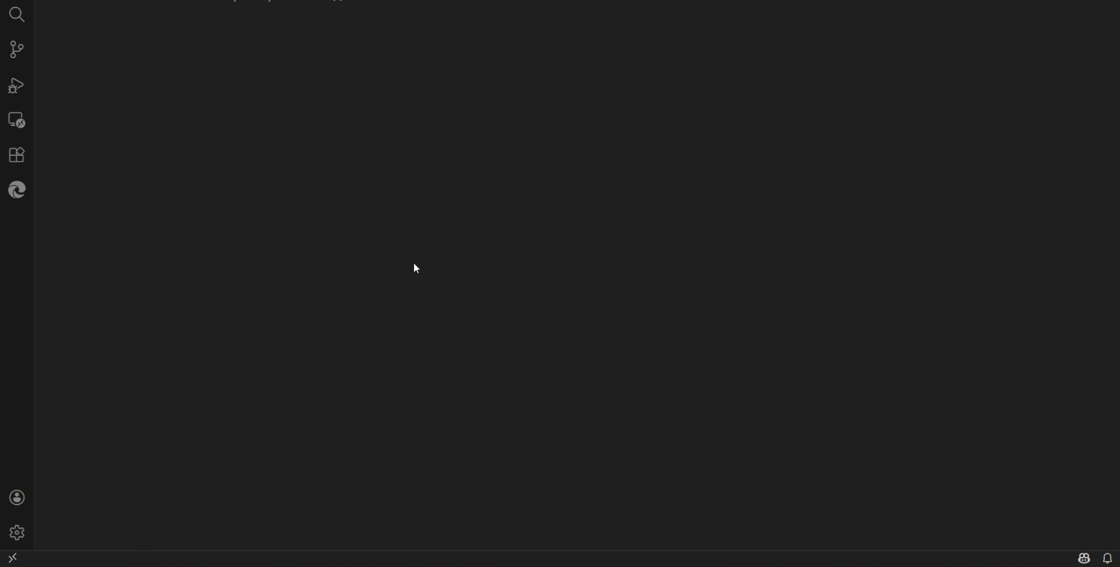
pyautogui.click(592, 328)
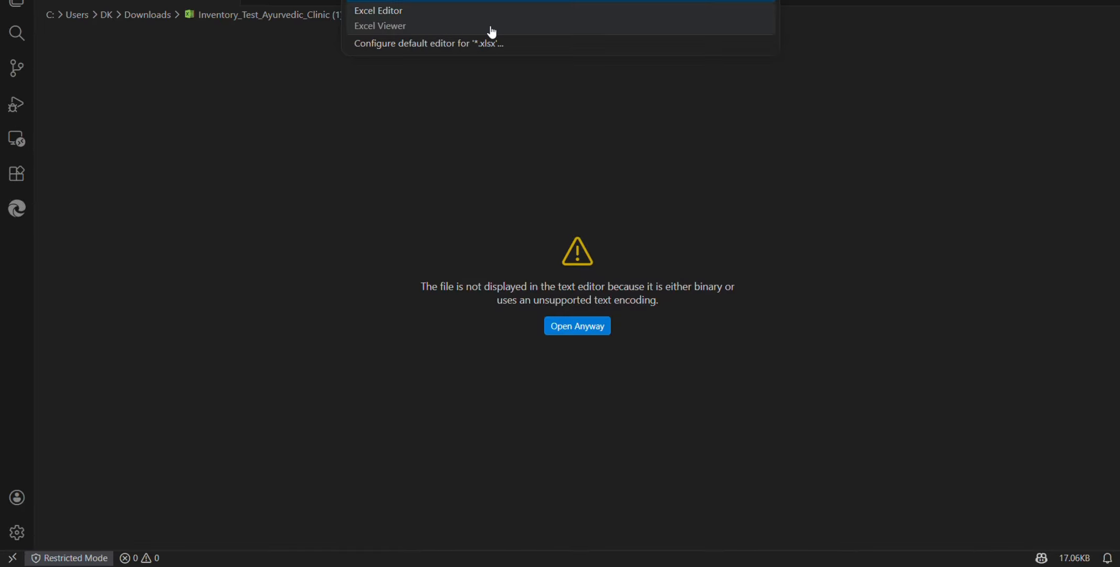
pyautogui.click(468, 24)
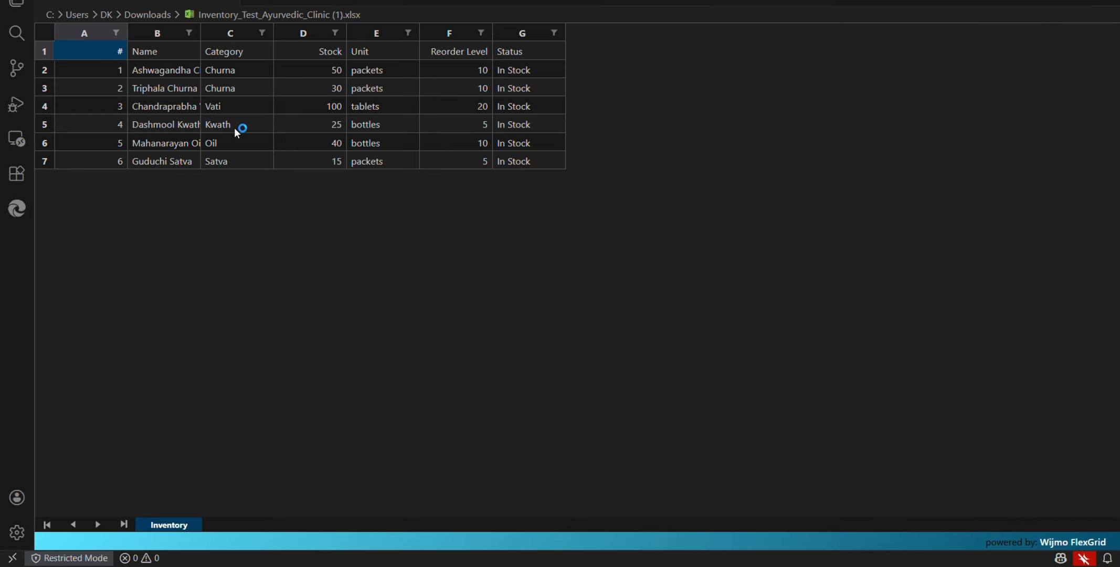
# Check the medicine names and categories in the exported sheet, and switch back to the clinic system in the browser.
pyautogui.click(149, 74)
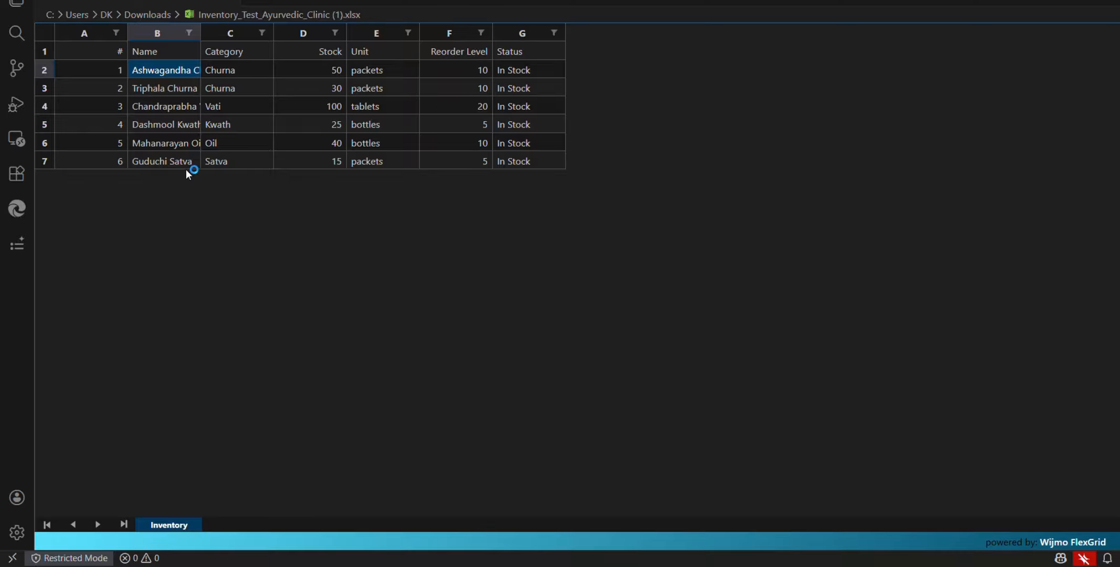
pyautogui.click(218, 164)
pyautogui.click(224, 141)
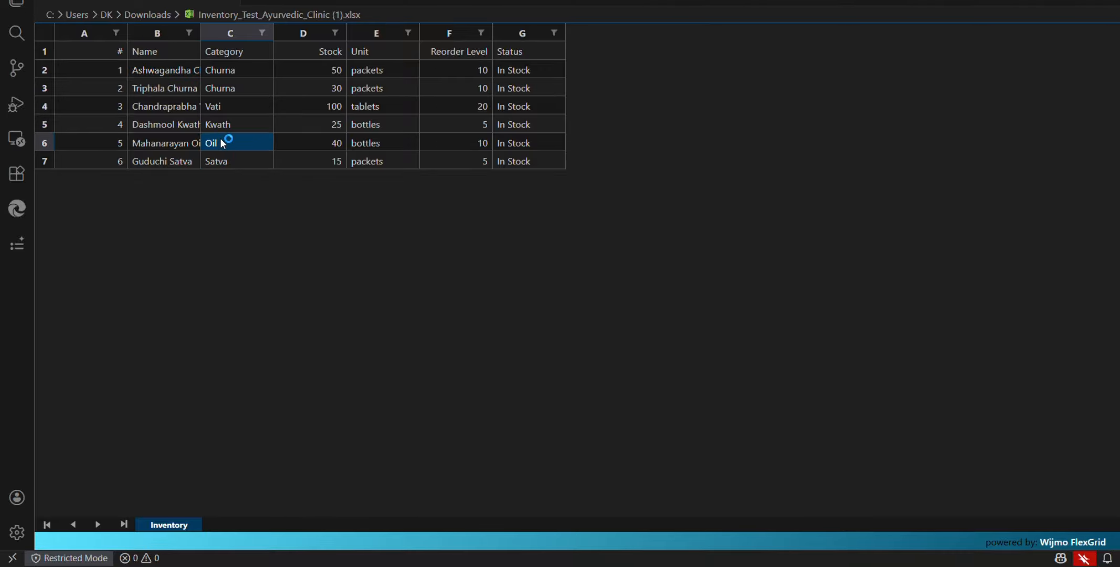
pyautogui.click(227, 107)
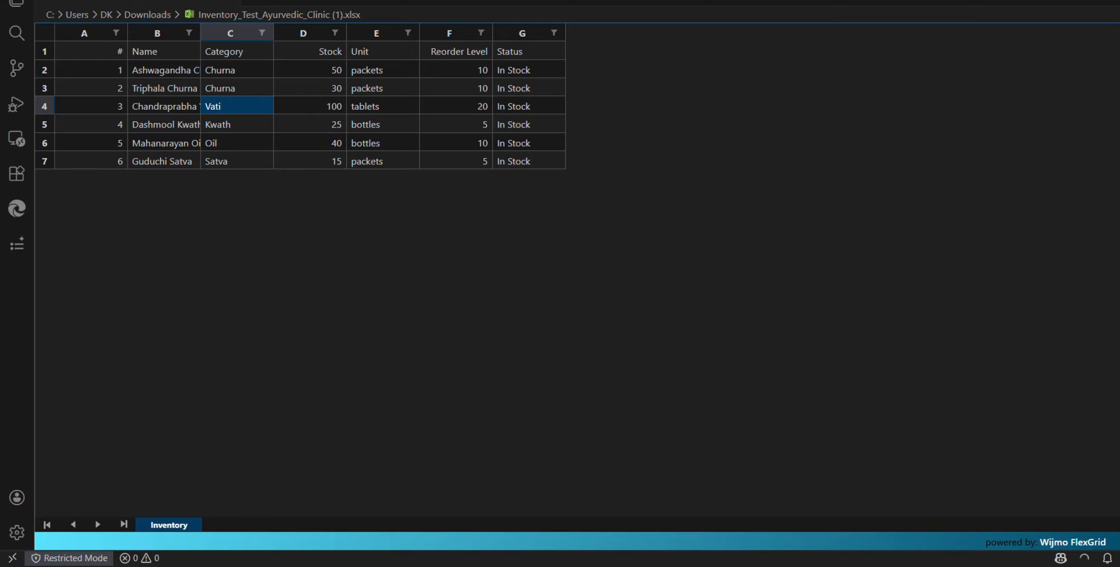
pyautogui.hotkey('alt', 'Tab')
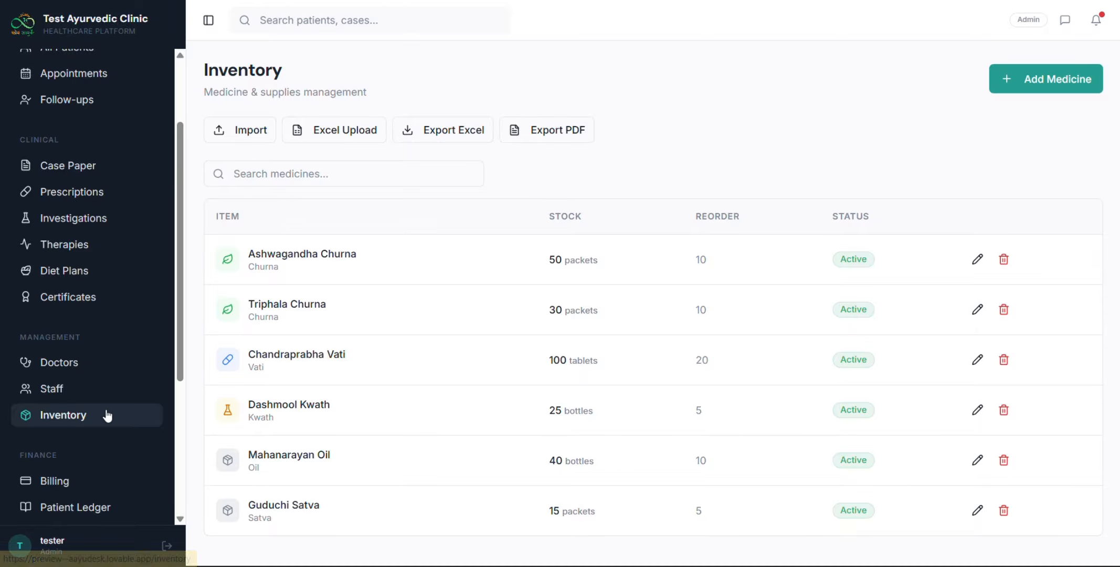
# In Billing, start a new invoice, select the first listed patient and enter the doctor's name.
pyautogui.scroll(-1, 105, 414)
pyautogui.click(58, 392)
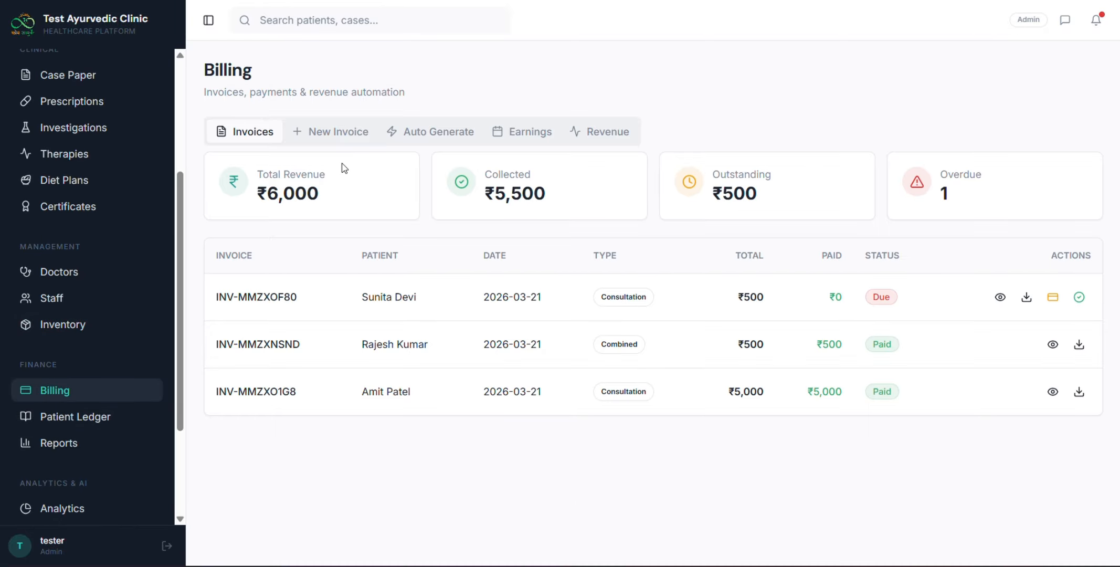
pyautogui.scroll(-3, 33, 373)
pyautogui.click(326, 135)
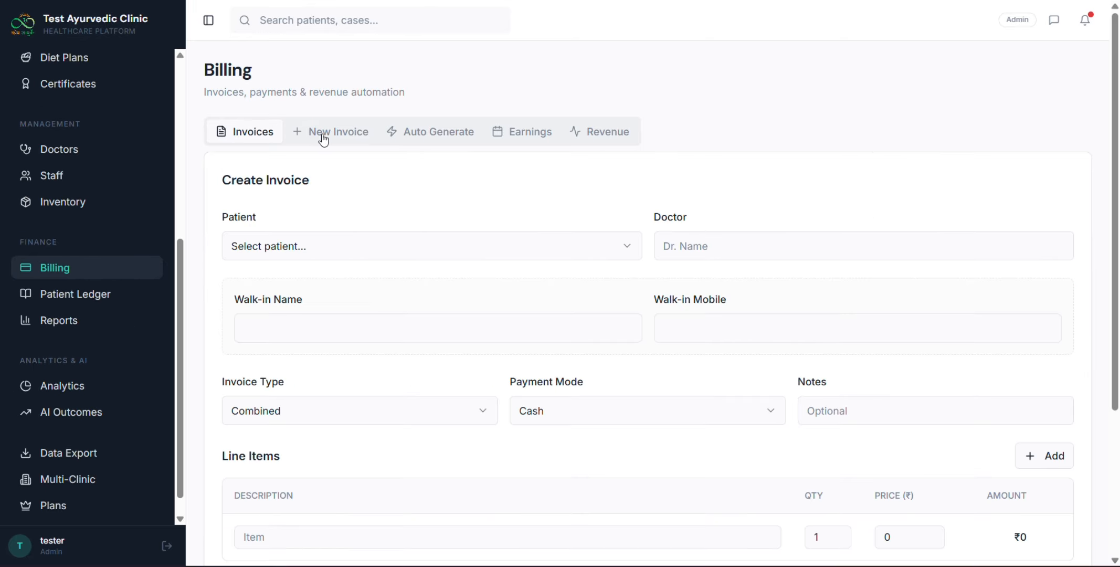
pyautogui.click(352, 252)
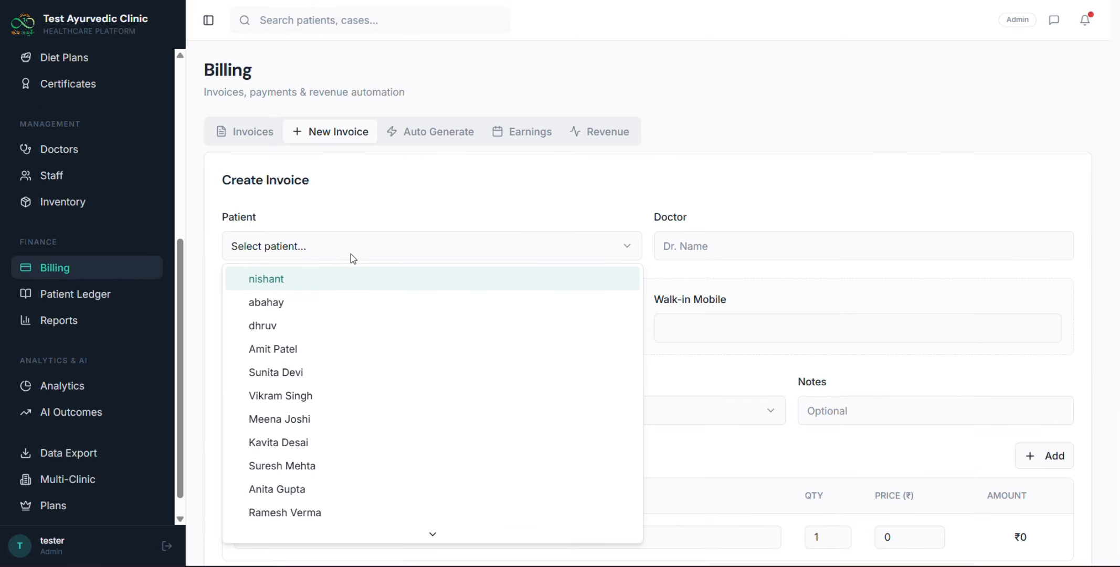
pyautogui.click(336, 279)
pyautogui.click(715, 241)
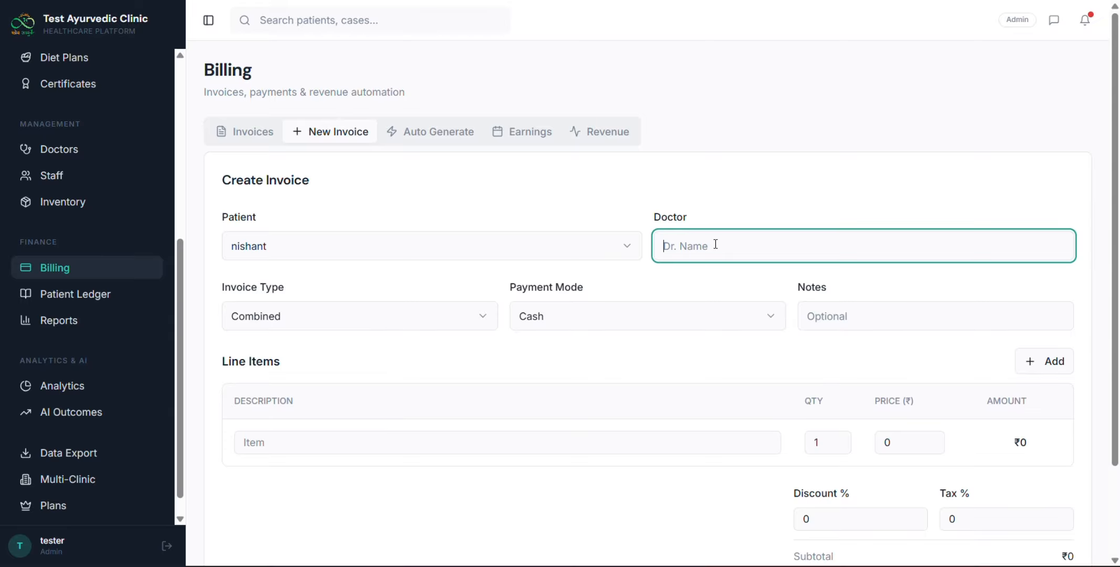
pyautogui.write('ddcdee')
# Review the invoice type and payment mode options, keeping Combined and Cash.
pyautogui.click(461, 320)
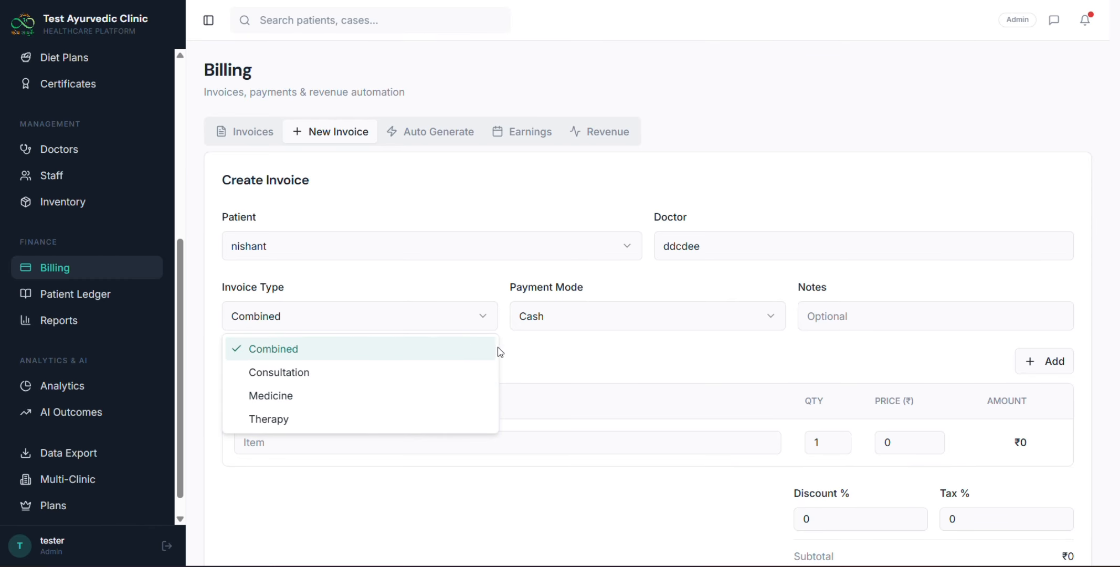
pyautogui.click(472, 348)
pyautogui.click(577, 319)
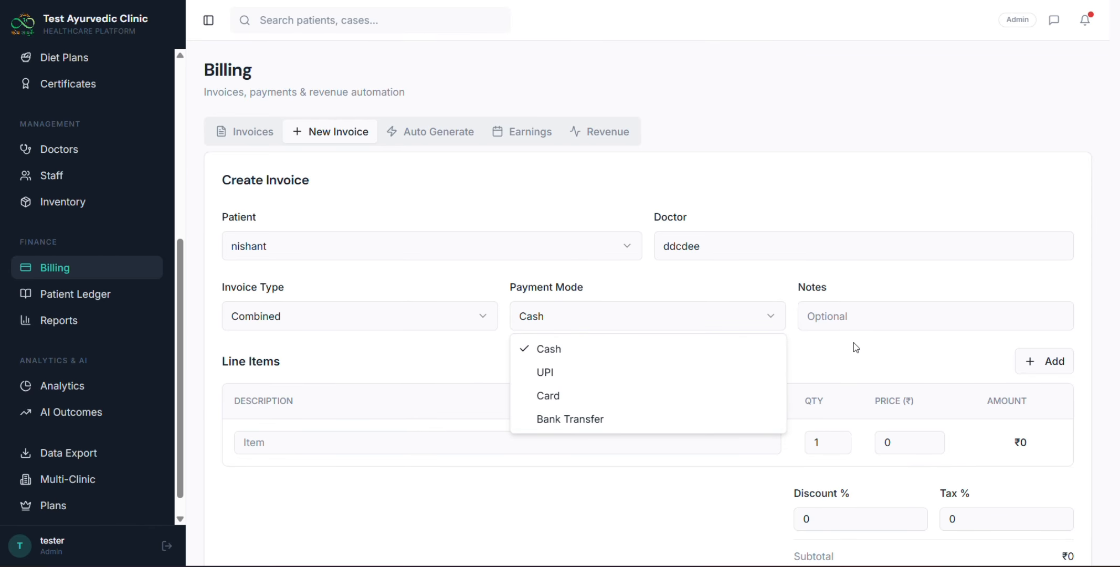
pyautogui.click(420, 418)
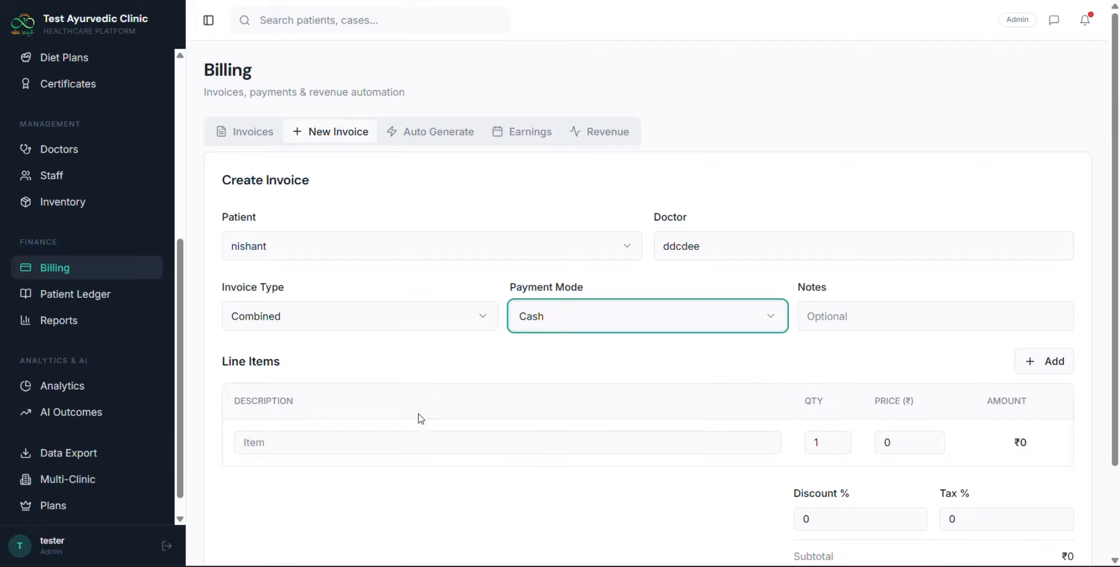
# Fill in the invoice's line item as panchkarama with a price of 500 rupees.
pyautogui.click(403, 441)
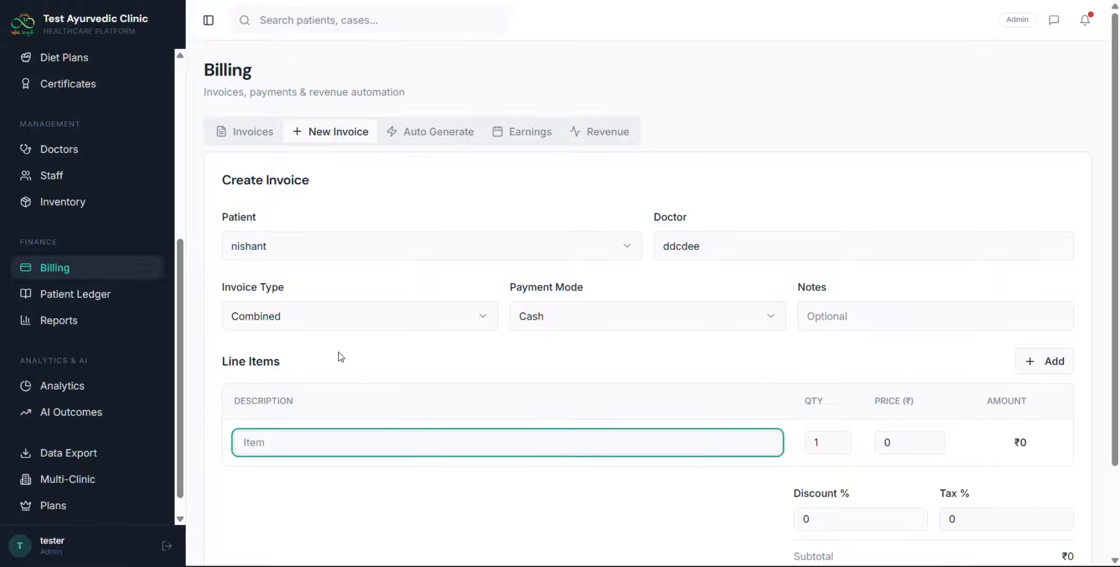
pyautogui.write('panchkarama')
pyautogui.click(906, 436)
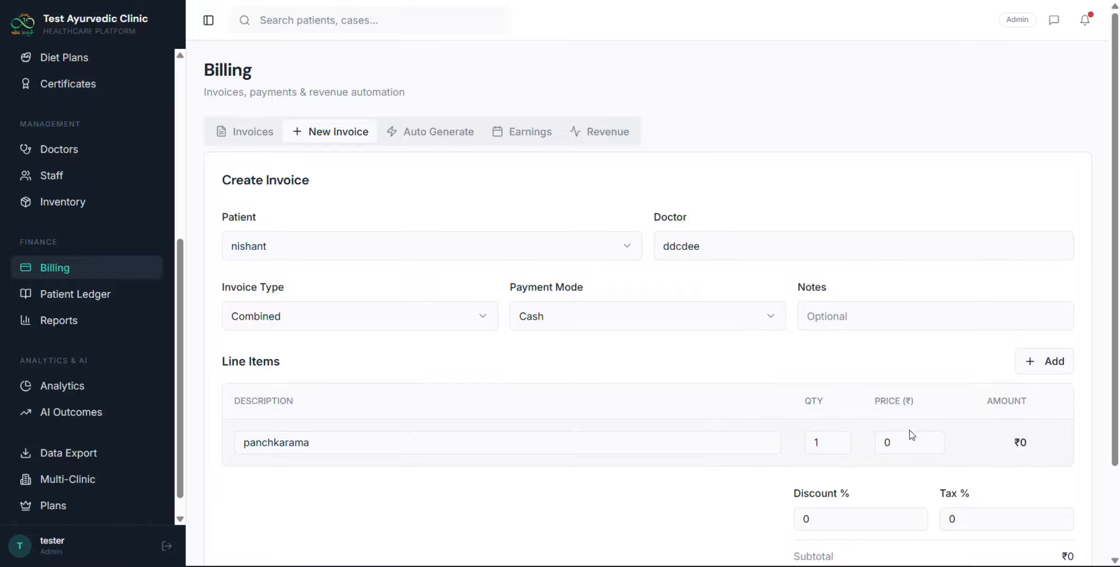
pyautogui.write('500')
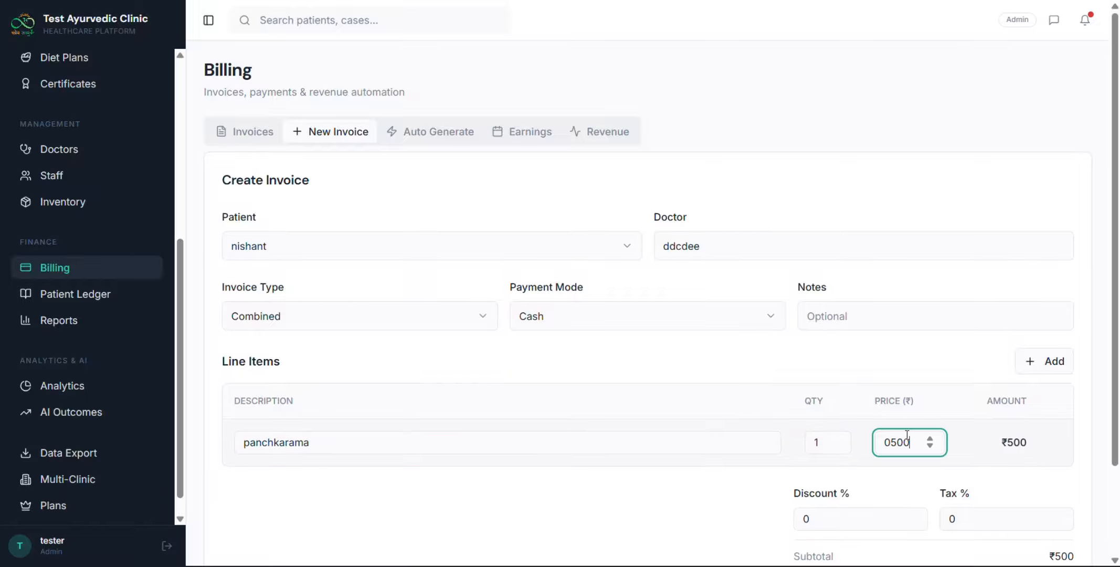
pyautogui.press('Up')
pyautogui.press('Down')
pyautogui.write('0')
pyautogui.press('BackSpace')
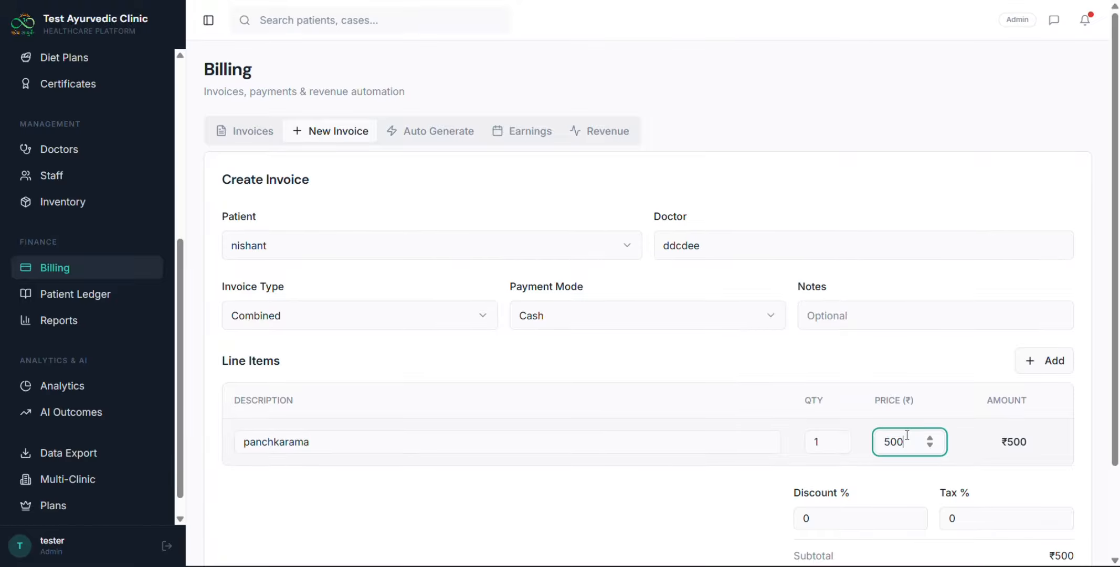
# Create the invoice with the line item price at 499 rupees and mark it as fully paid from its details.
pyautogui.scroll(-2, 907, 436)
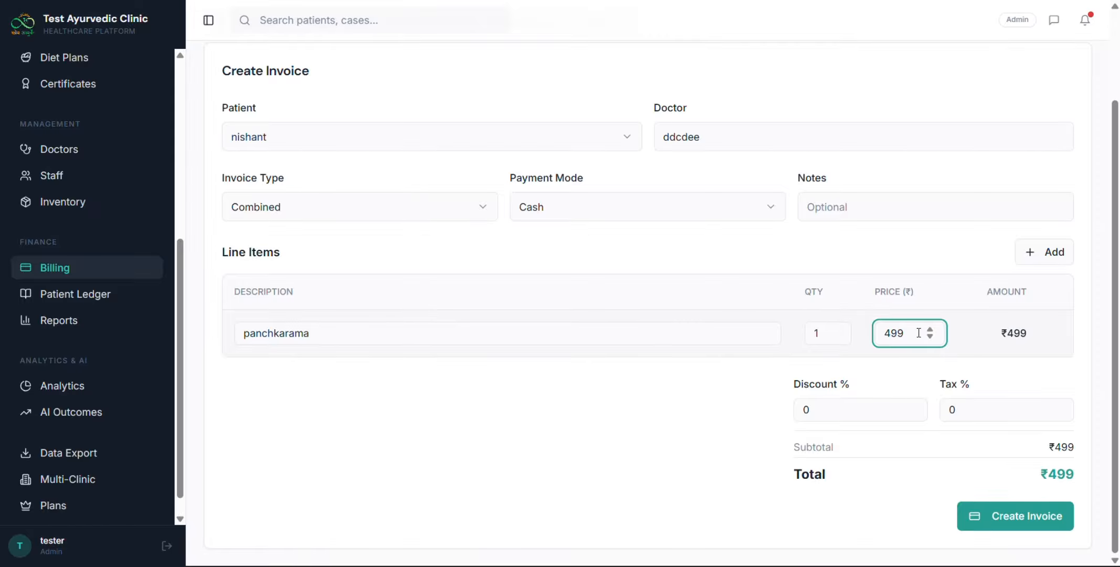
pyautogui.click(1012, 526)
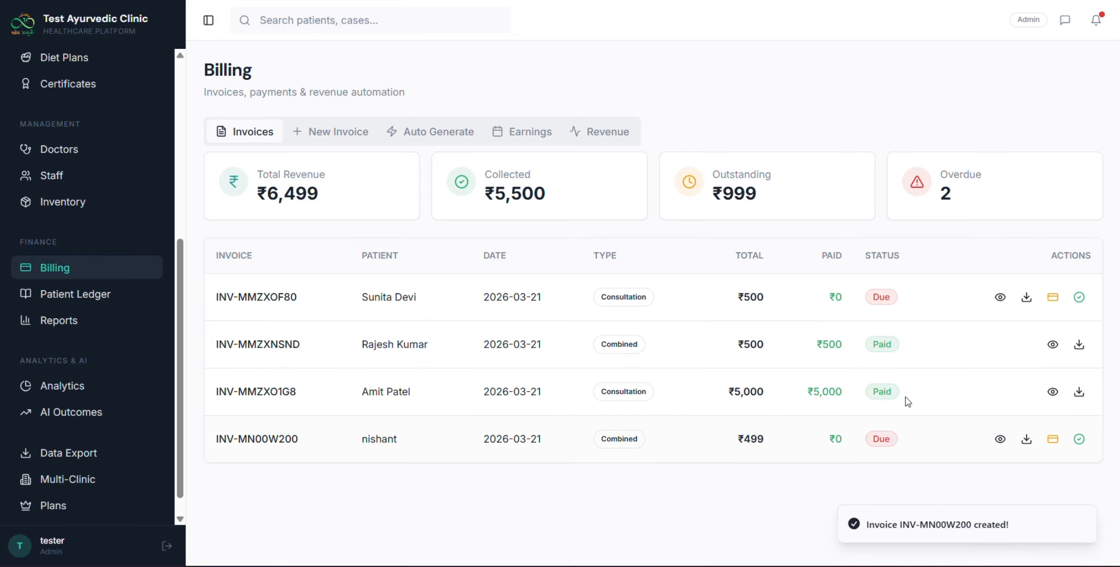
pyautogui.click(1000, 439)
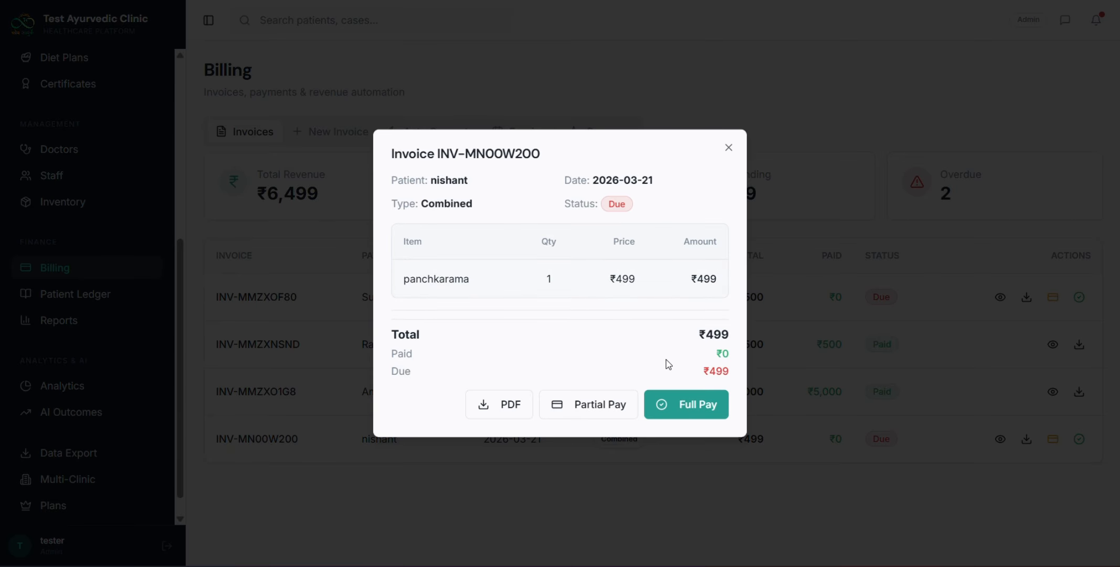
pyautogui.click(676, 411)
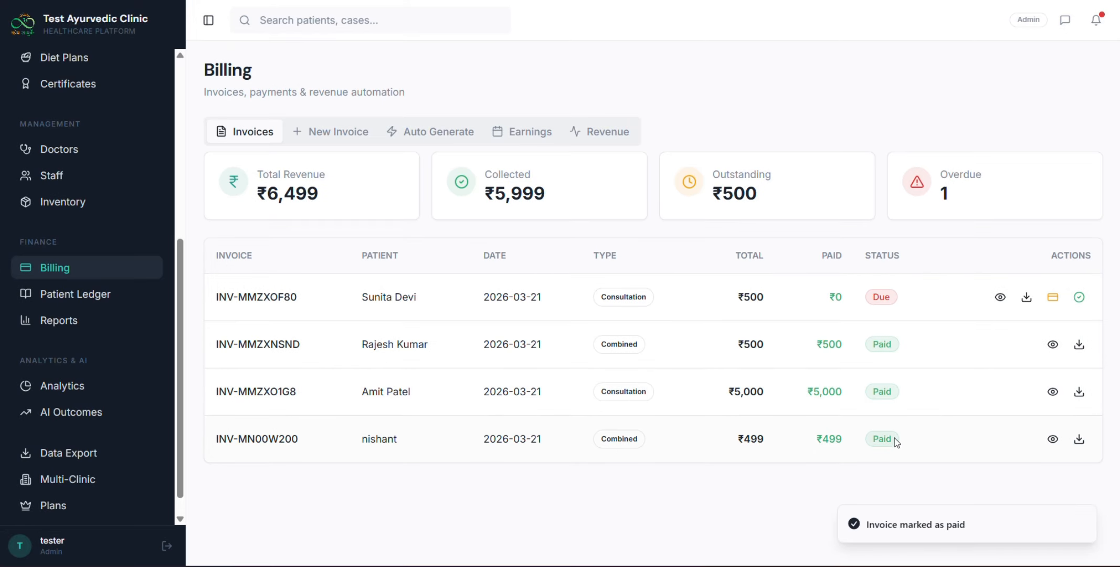
pyautogui.doubleClick(882, 440)
# Download the new invoice's PDF, check its billing details and totals in the opened file, and close it.
pyautogui.click(1080, 444)
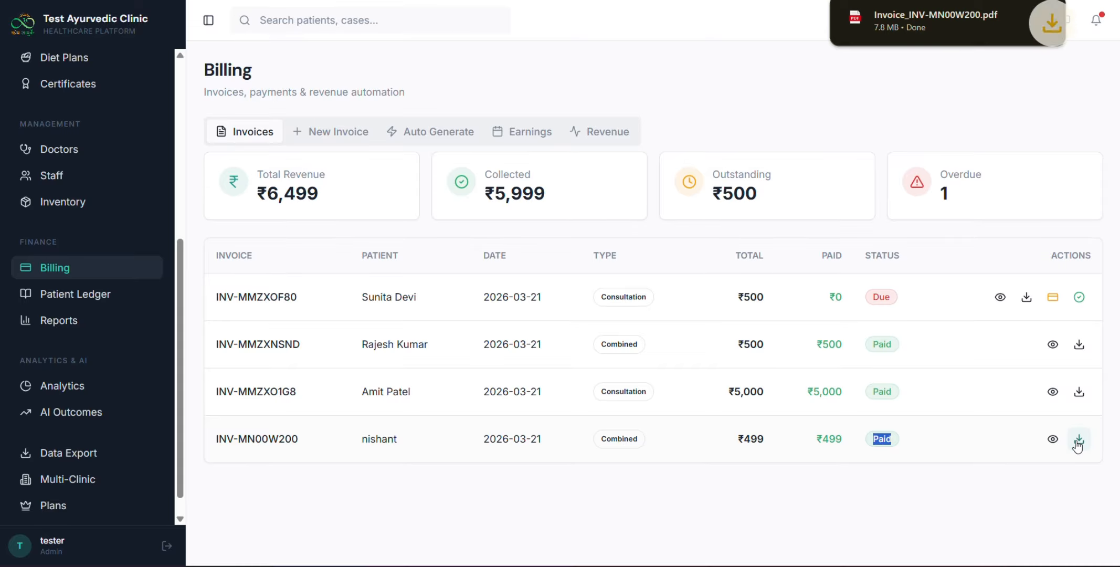
pyautogui.click(1041, 19)
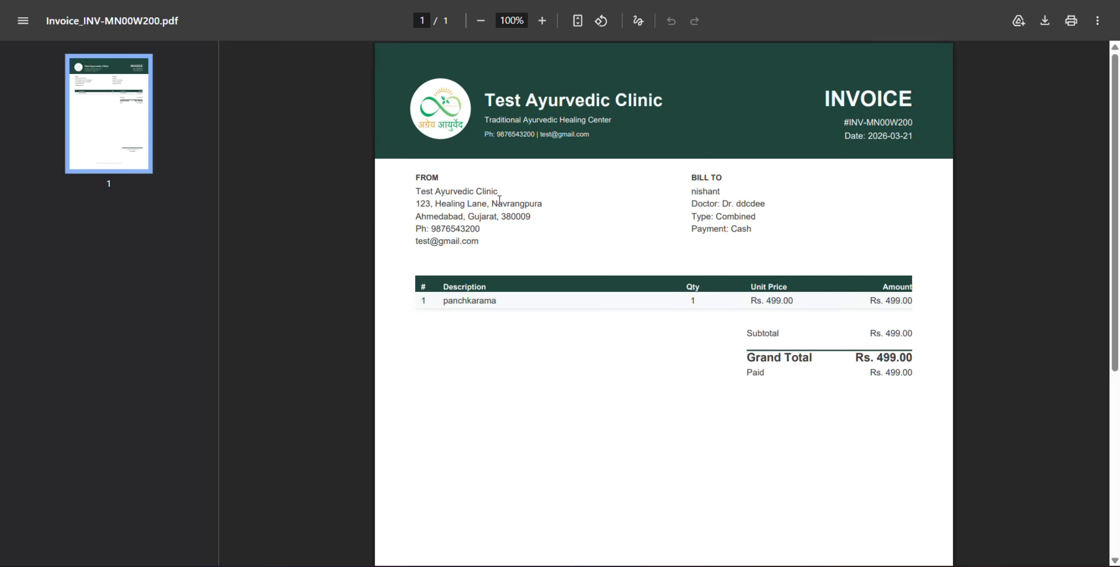
pyautogui.moveTo(484, 195); pyautogui.dragTo(700, 294)
pyautogui.click(543, 329)
pyautogui.moveTo(689, 343); pyautogui.dragTo(850, 350)
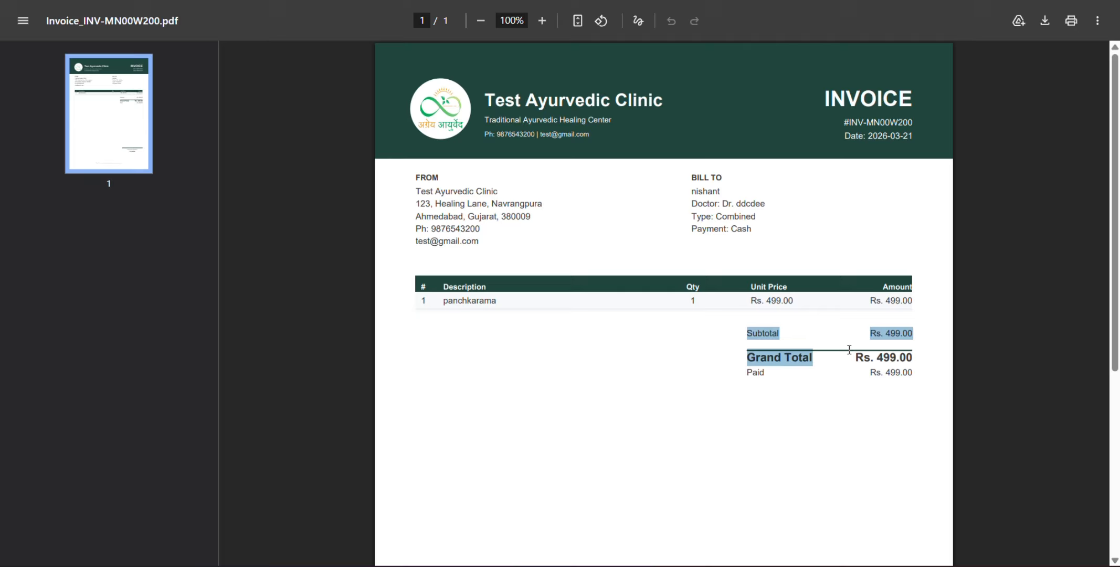
pyautogui.click(930, 391)
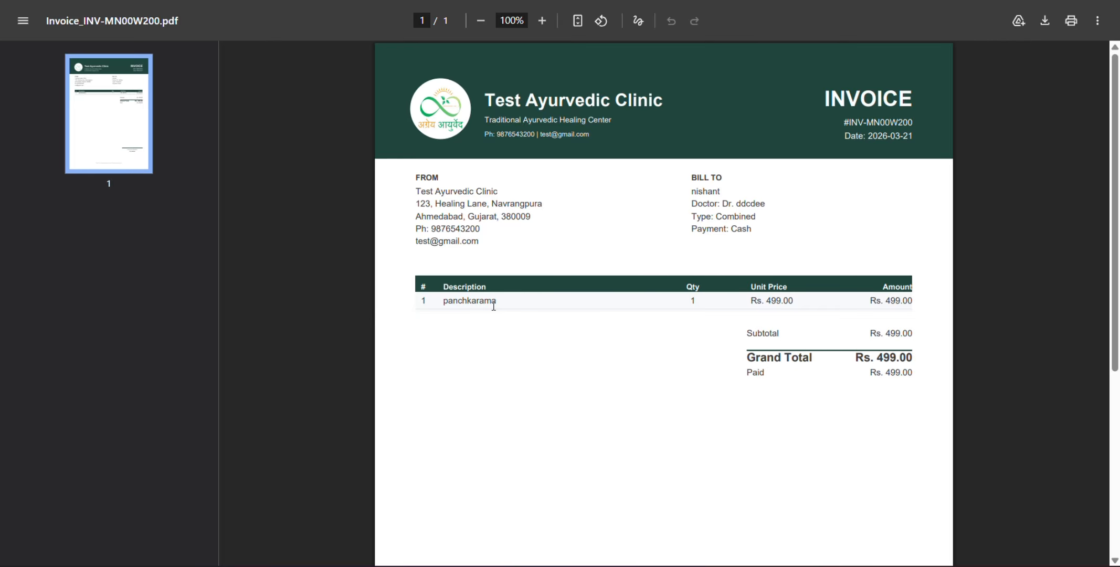
pyautogui.rightClick(532, 312)
pyautogui.click(520, 367)
pyautogui.scroll(-5, 520, 367)
pyautogui.hotkey('ctrl', 'w')
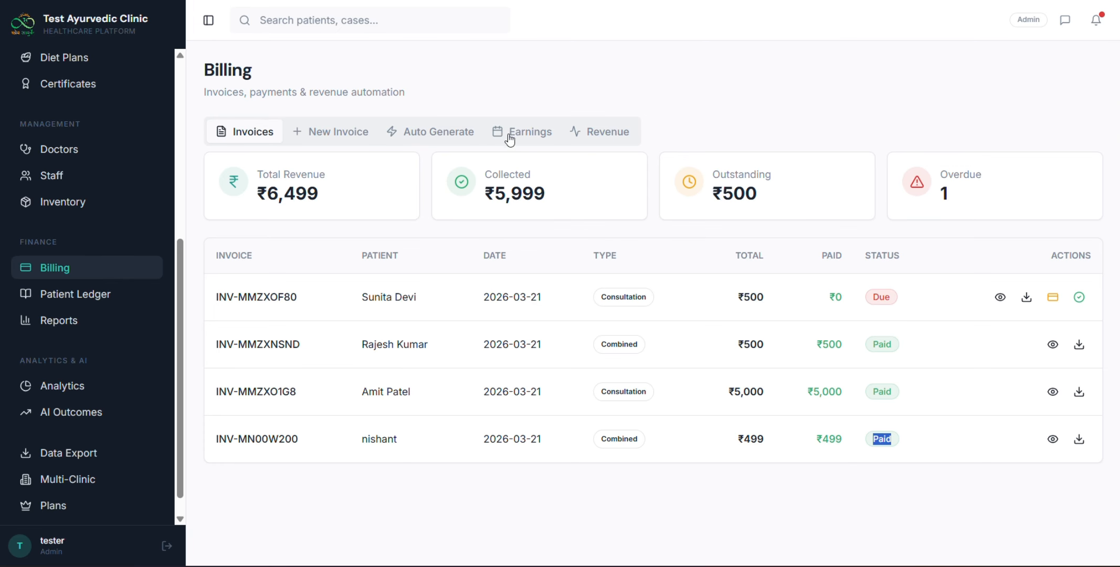
# Auto-generate an invoice draft for the first patient in the list and review its line items and total.
pyautogui.click(348, 132)
pyautogui.click(393, 132)
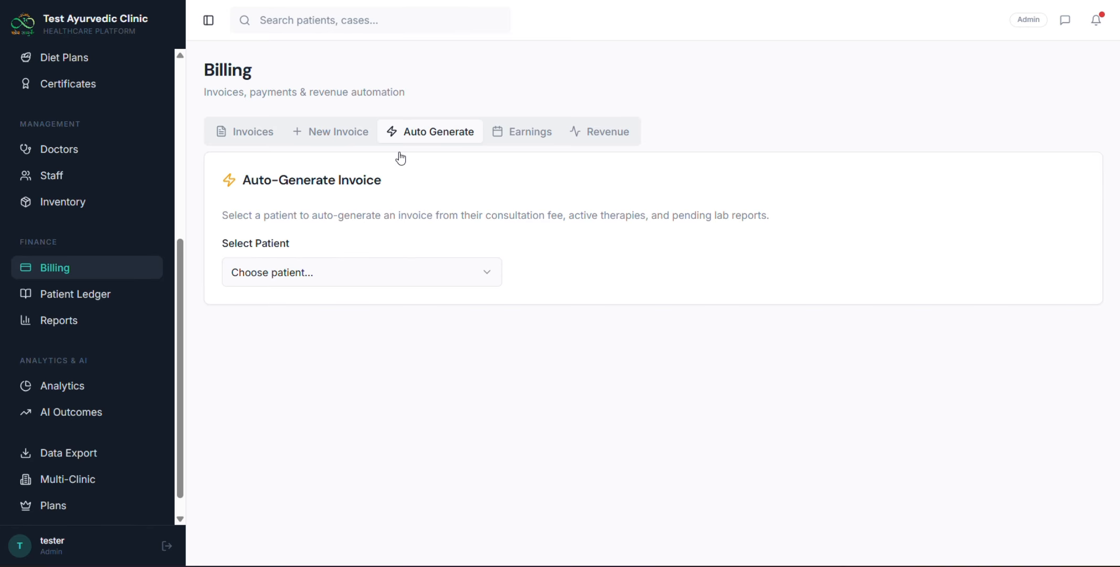
pyautogui.moveTo(231, 185); pyautogui.dragTo(464, 216)
pyautogui.click(344, 273)
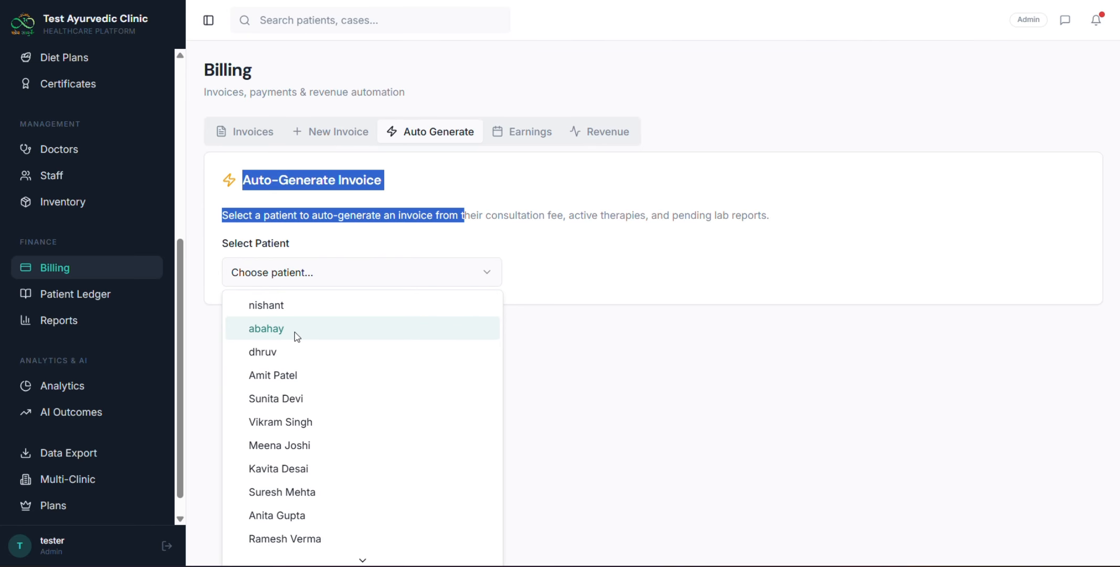
pyautogui.click(284, 353)
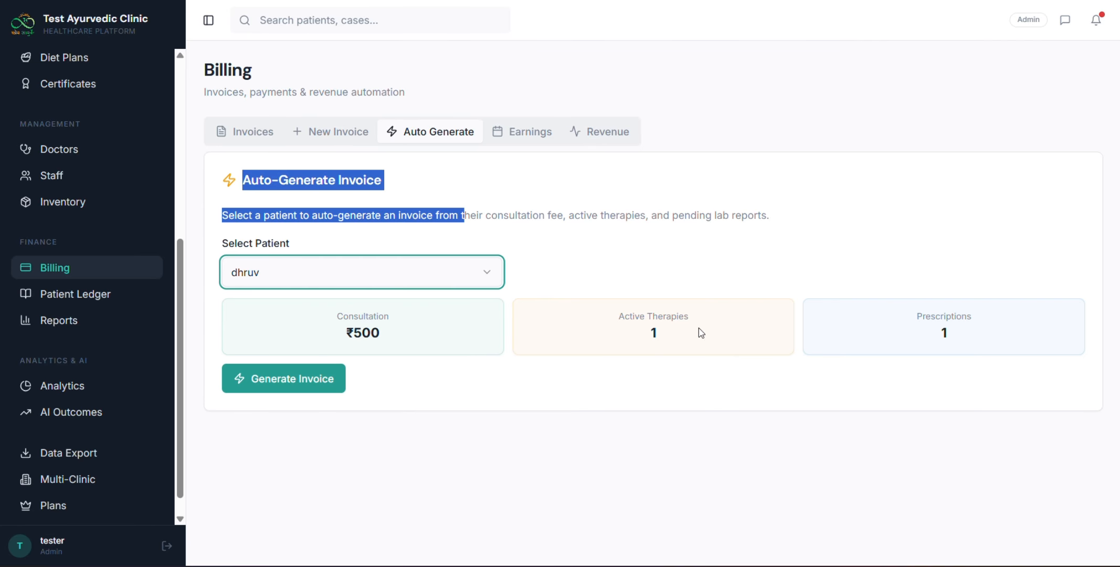
pyautogui.click(354, 276)
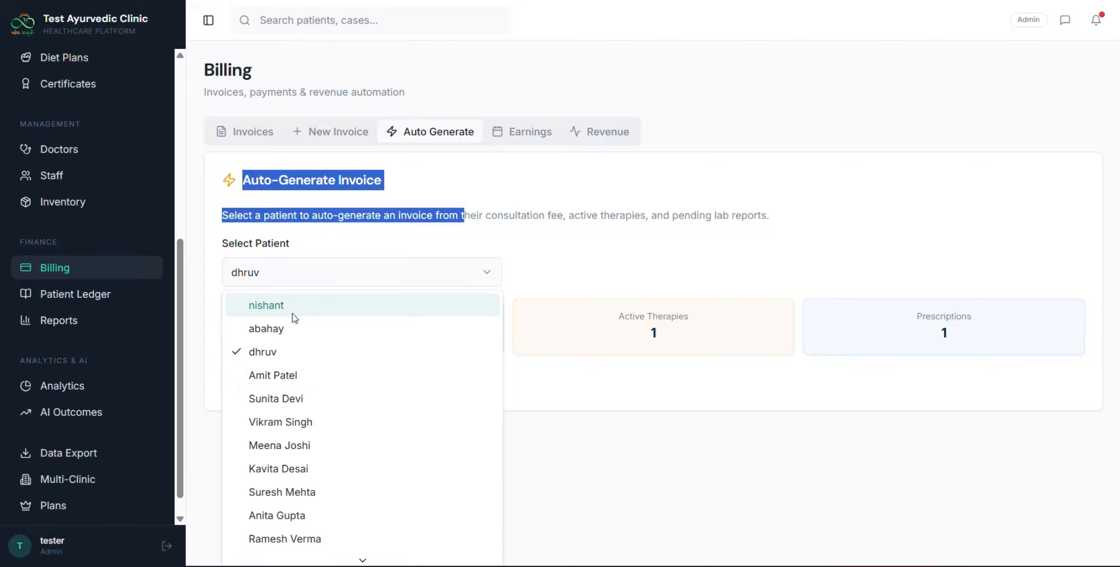
pyautogui.click(276, 313)
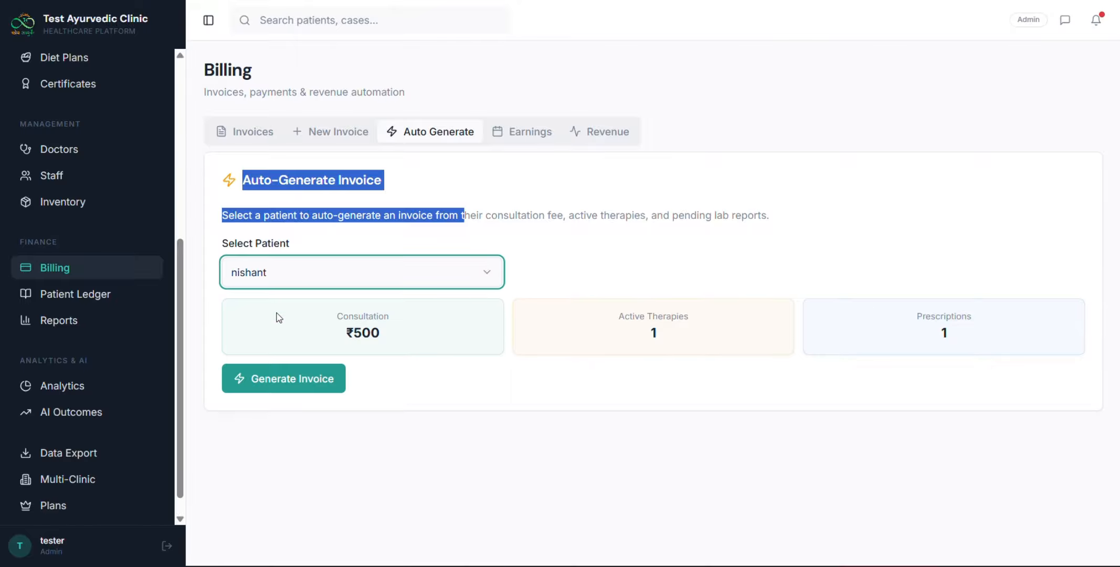
pyautogui.click(284, 370)
pyautogui.scroll(-3, 422, 330)
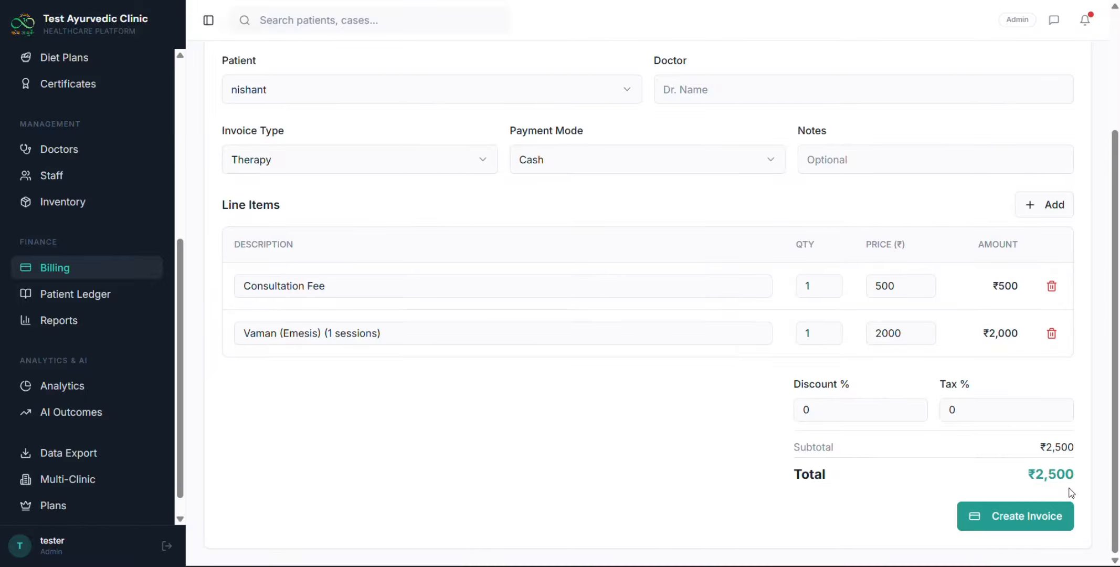
pyautogui.scroll(3, 938, 419)
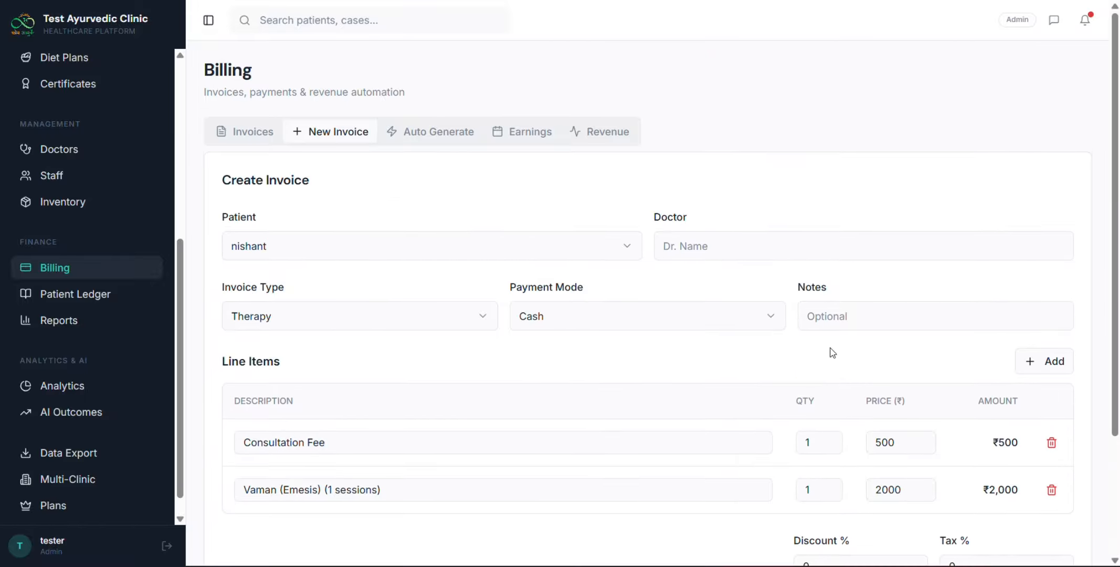
# Set the draft invoice's payment mode to UPI, enter xde as the doctor and create the invoice.
pyautogui.click(694, 243)
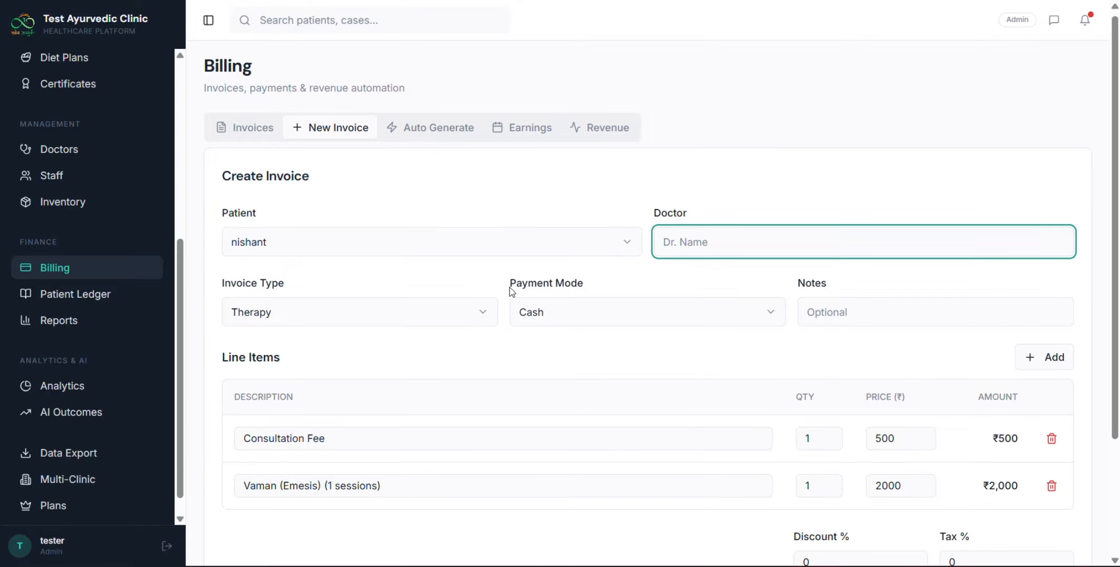
pyautogui.click(653, 321)
pyautogui.click(630, 368)
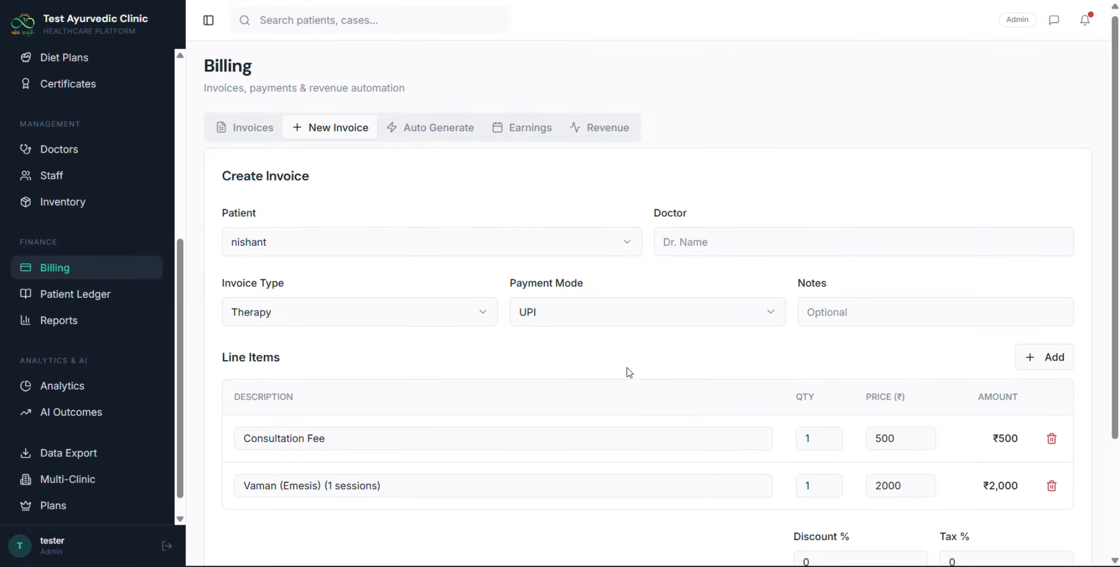
pyautogui.click(708, 242)
pyautogui.write('xde')
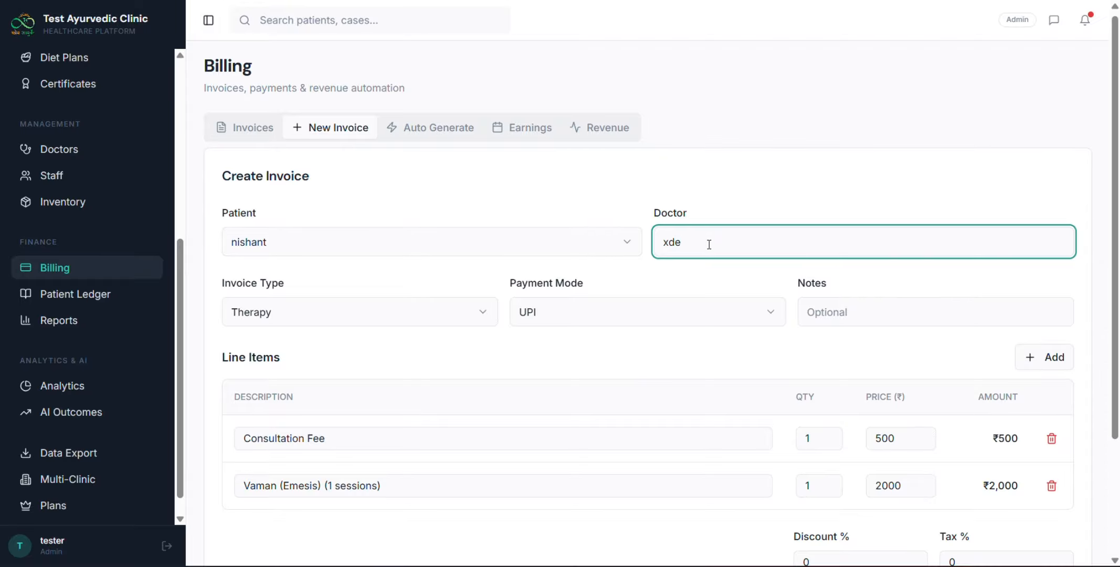
pyautogui.scroll(-3, 709, 244)
pyautogui.click(993, 517)
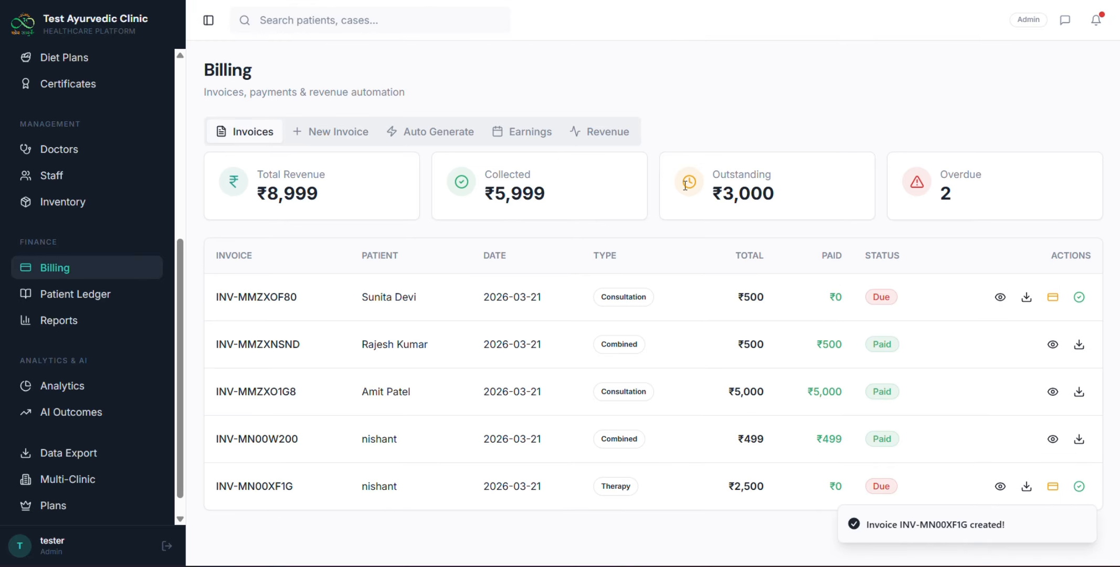
# Check the collected amount on the invoice overview, the revenue breakdown and the daily earnings in Billing.
pyautogui.moveTo(484, 175); pyautogui.dragTo(558, 198)
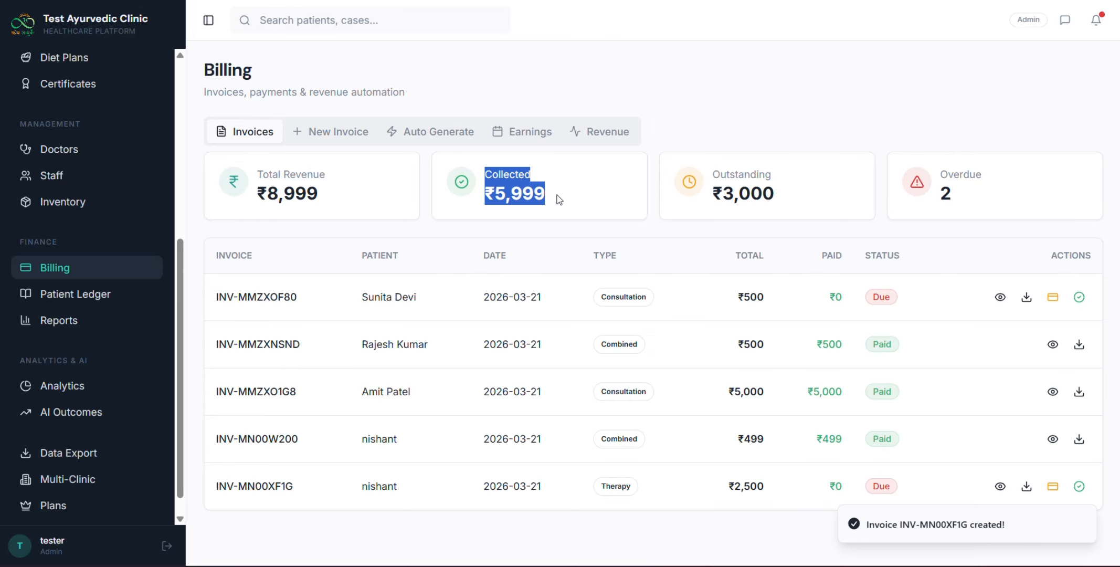
pyautogui.click(391, 185)
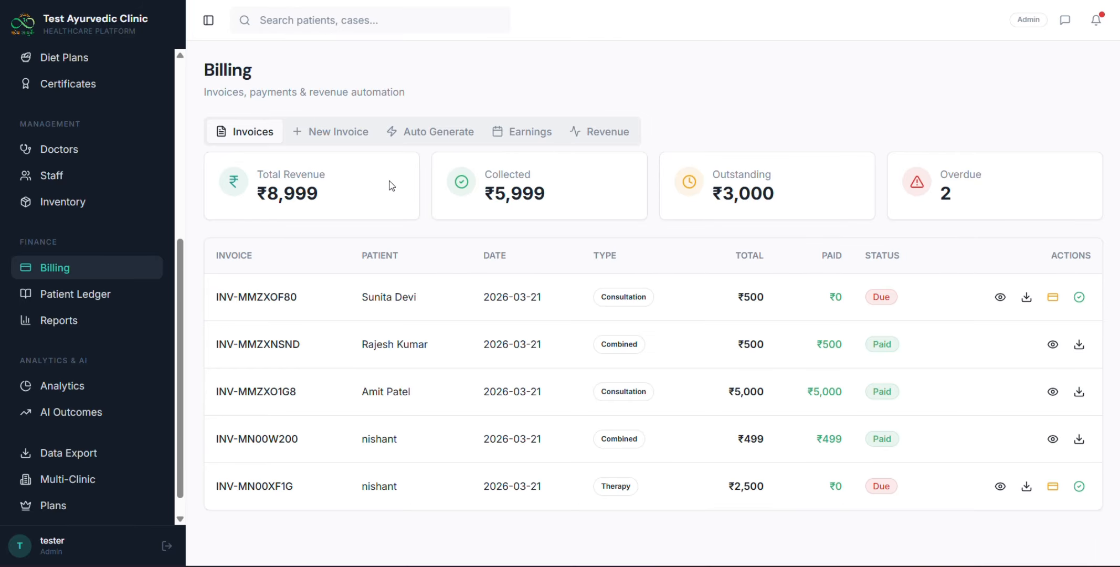
pyautogui.click(589, 136)
pyautogui.moveTo(381, 199); pyautogui.dragTo(512, 201)
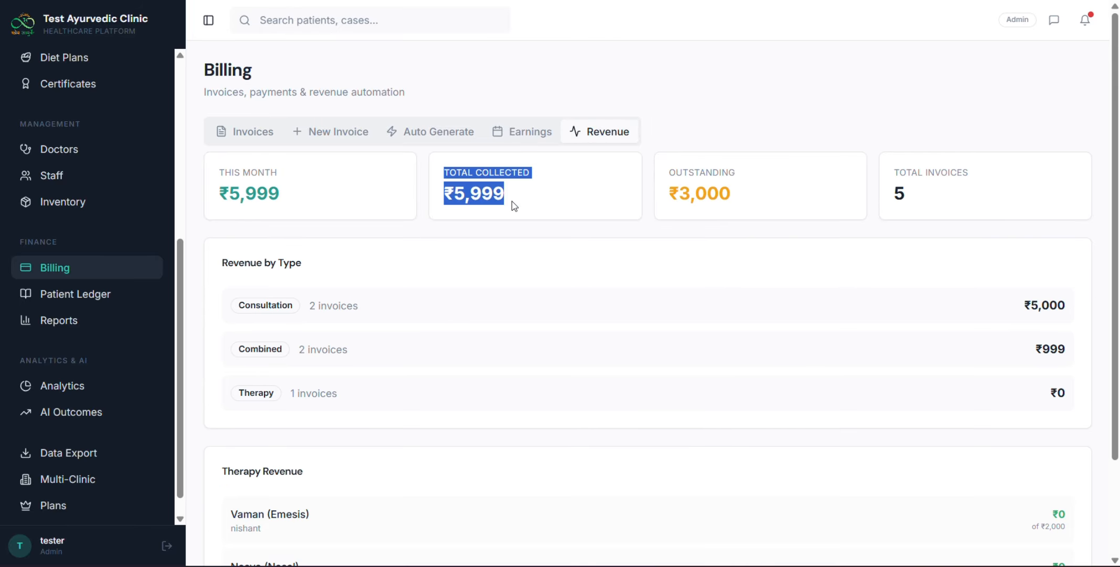
pyautogui.click(530, 134)
pyautogui.scroll(-1, 488, 328)
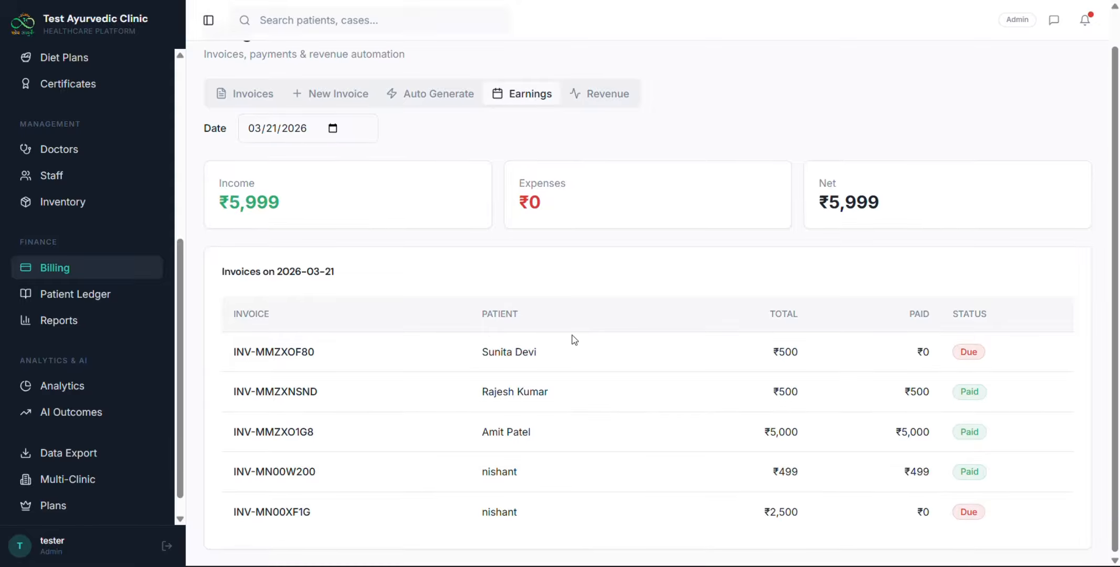
pyautogui.click(401, 95)
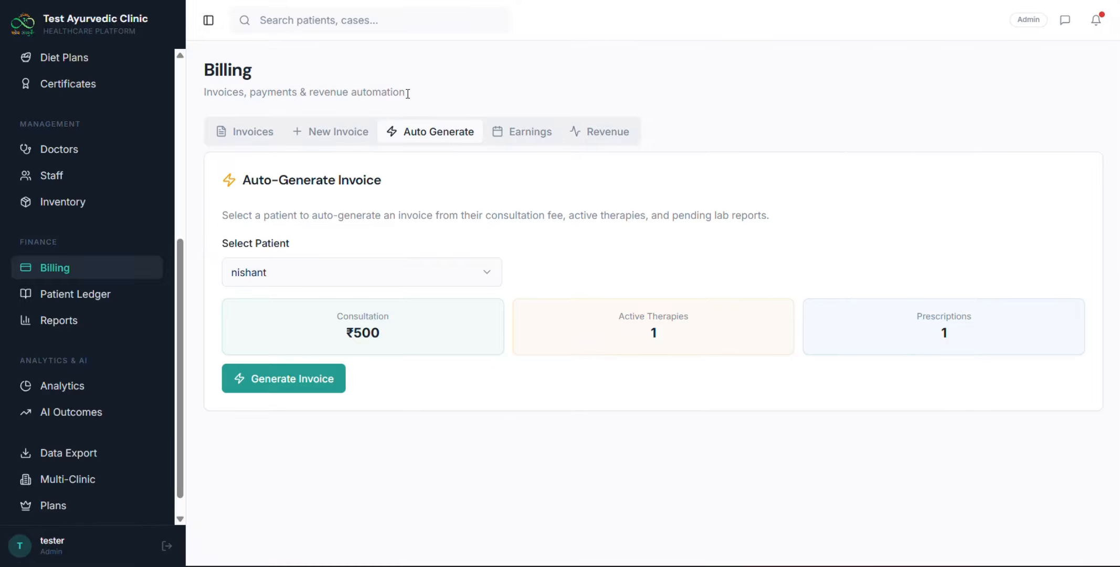
pyautogui.click(325, 137)
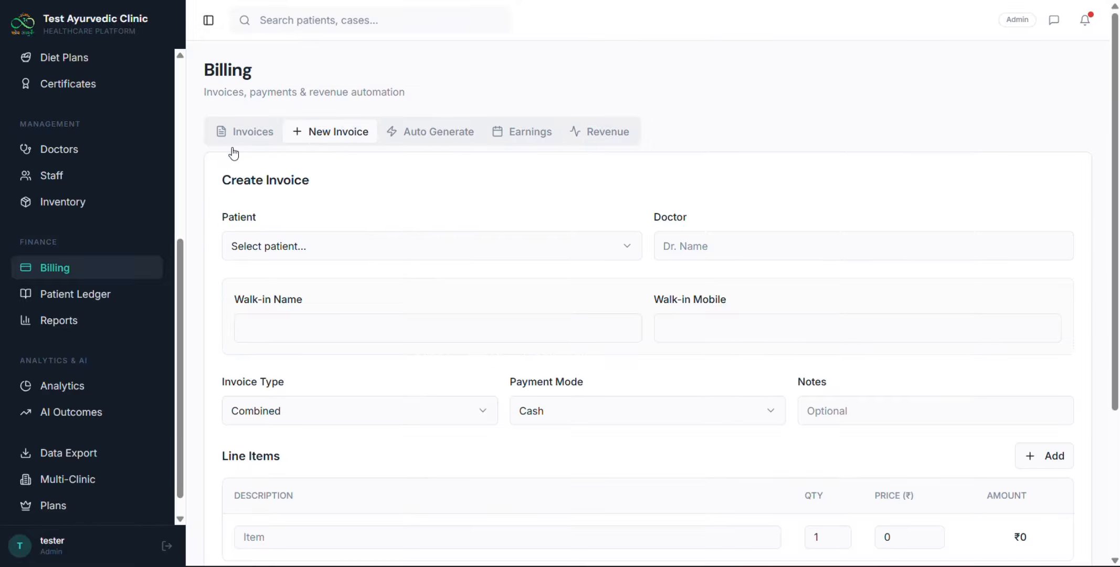
# Examine the bill statement of the first listed patient in the Patient Ledger.
pyautogui.click(85, 296)
pyautogui.click(260, 135)
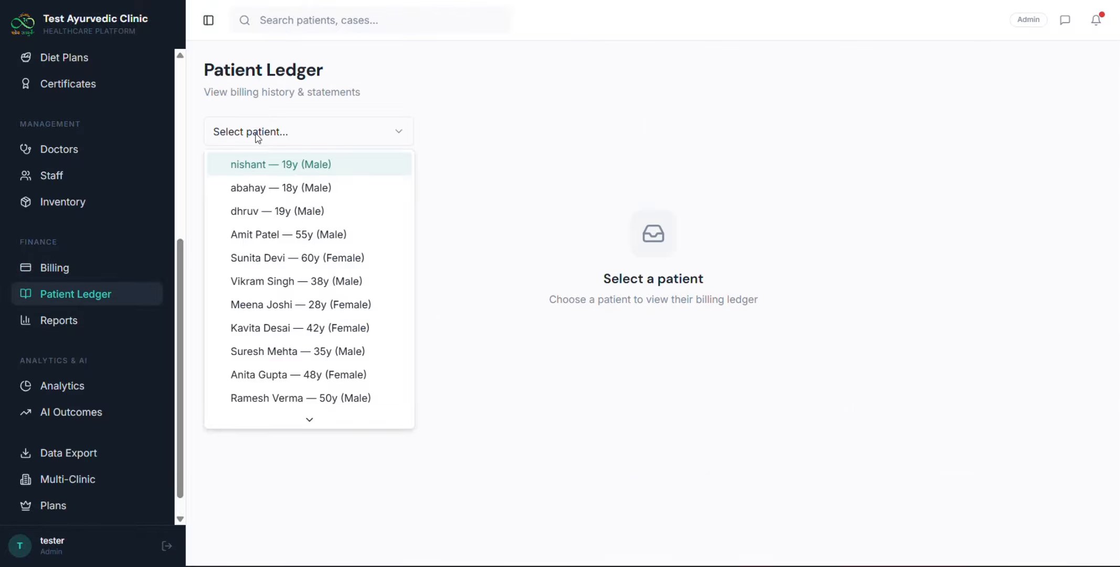
pyautogui.click(263, 165)
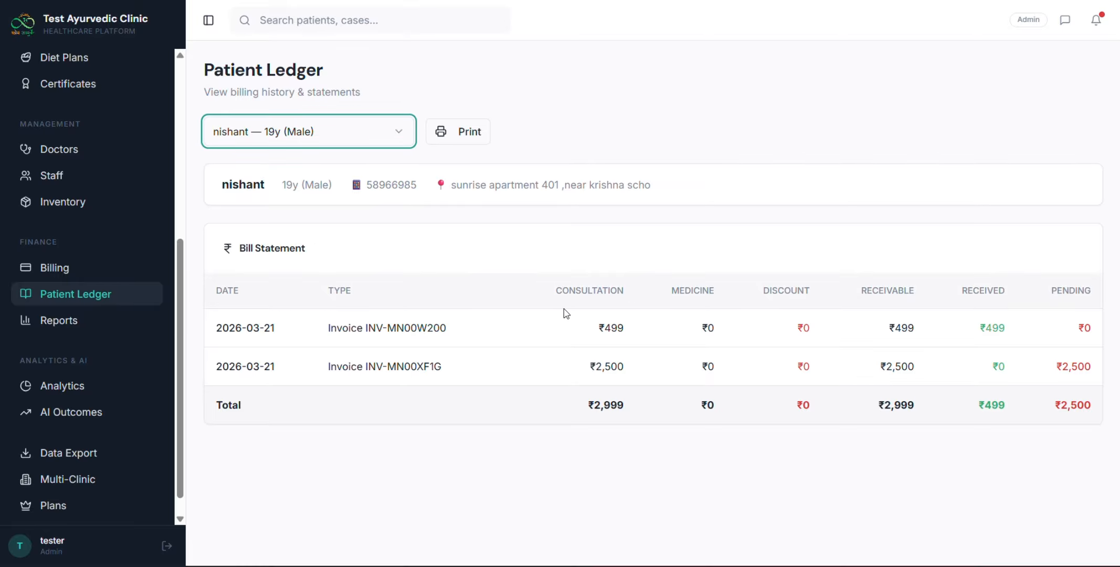
pyautogui.moveTo(548, 357); pyautogui.dragTo(613, 369)
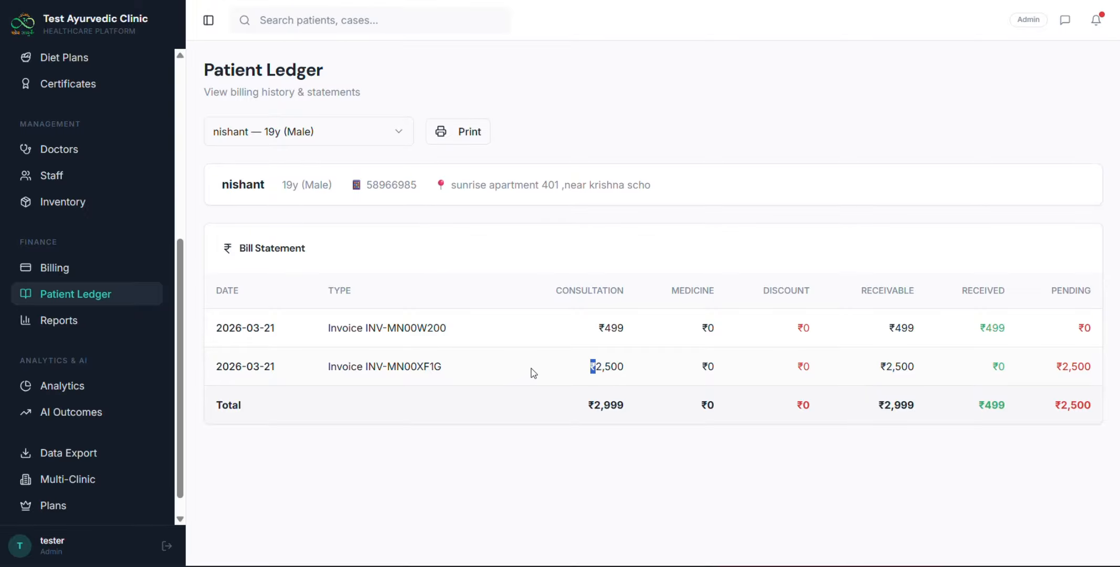
# Review the Patient report's charts and table, and view the start date calendar without changing the range.
pyautogui.click(56, 320)
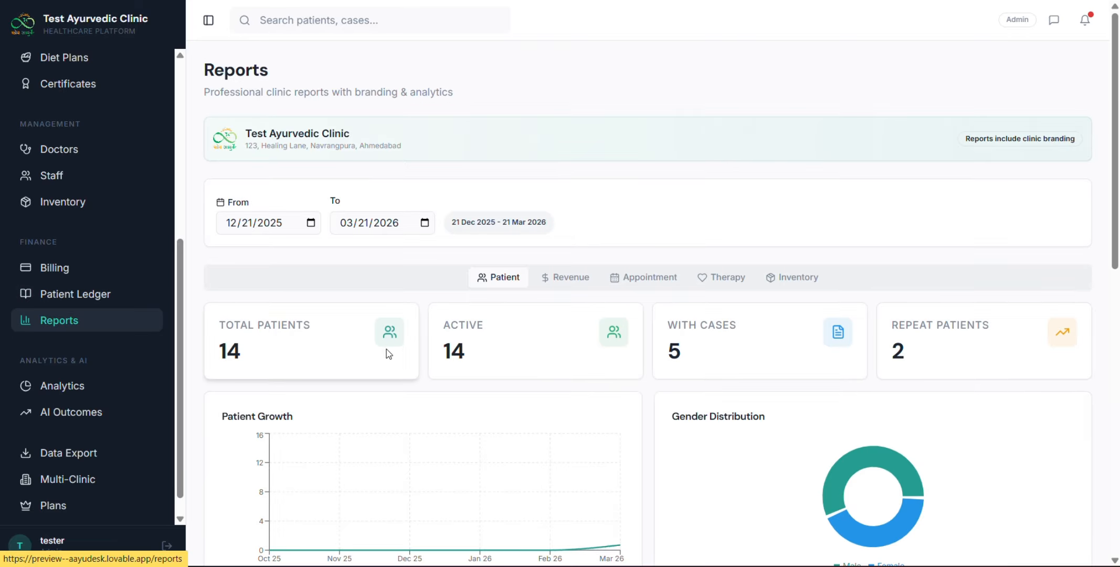
pyautogui.scroll(-1, 386, 352)
pyautogui.scroll(1, 386, 352)
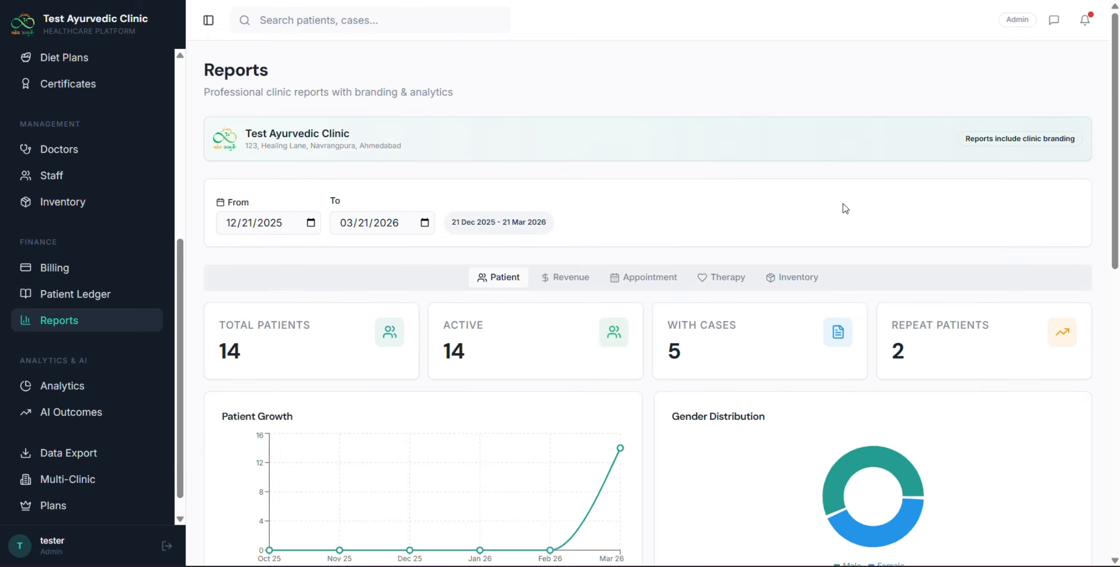
pyautogui.scroll(-9, 937, 255)
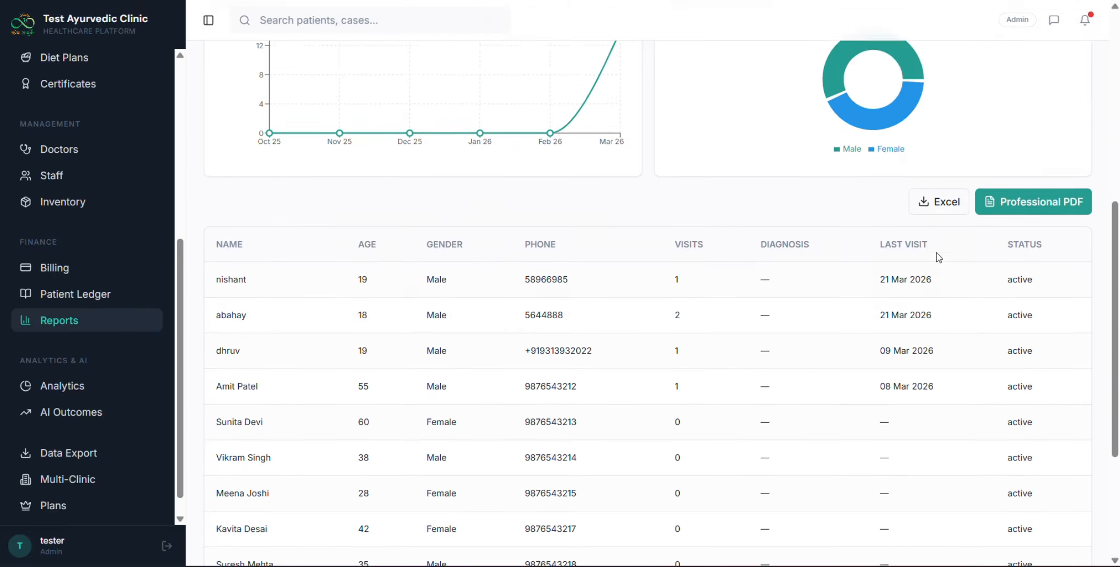
pyautogui.scroll(9, 936, 253)
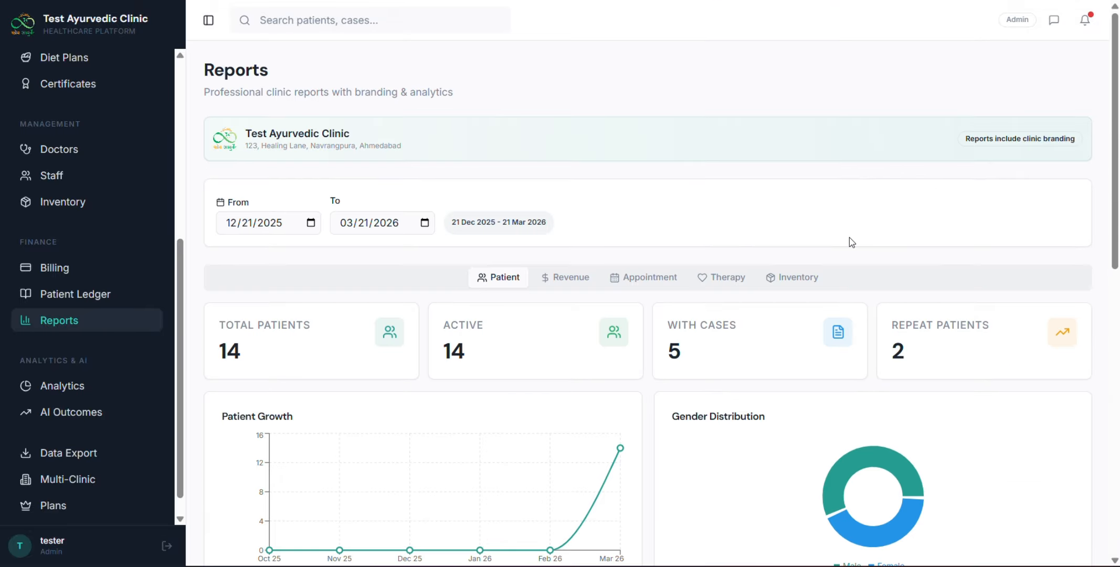
pyautogui.click(306, 231)
pyautogui.click(311, 224)
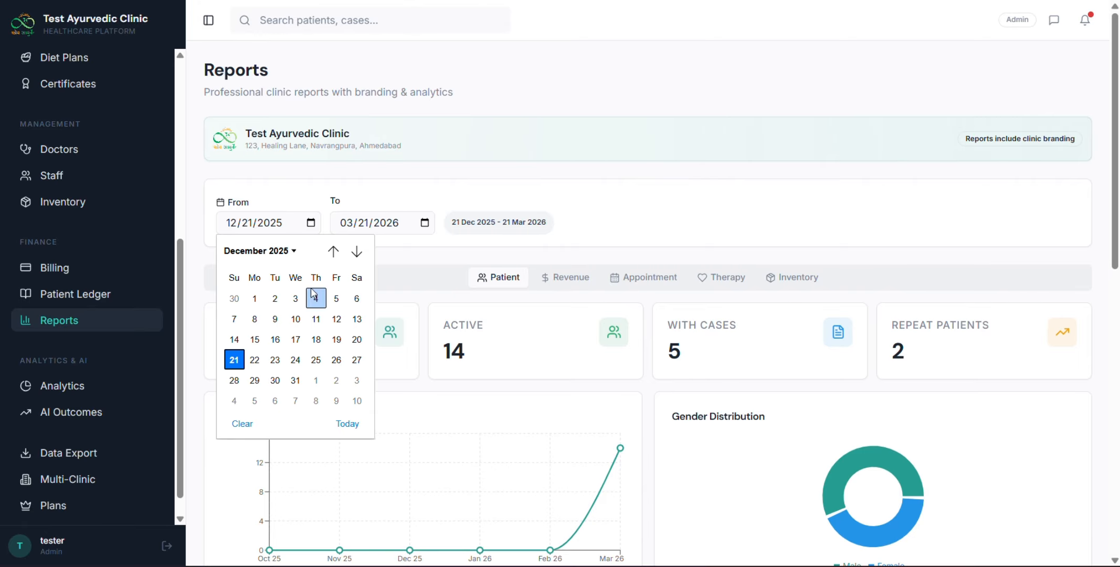
pyautogui.click(549, 320)
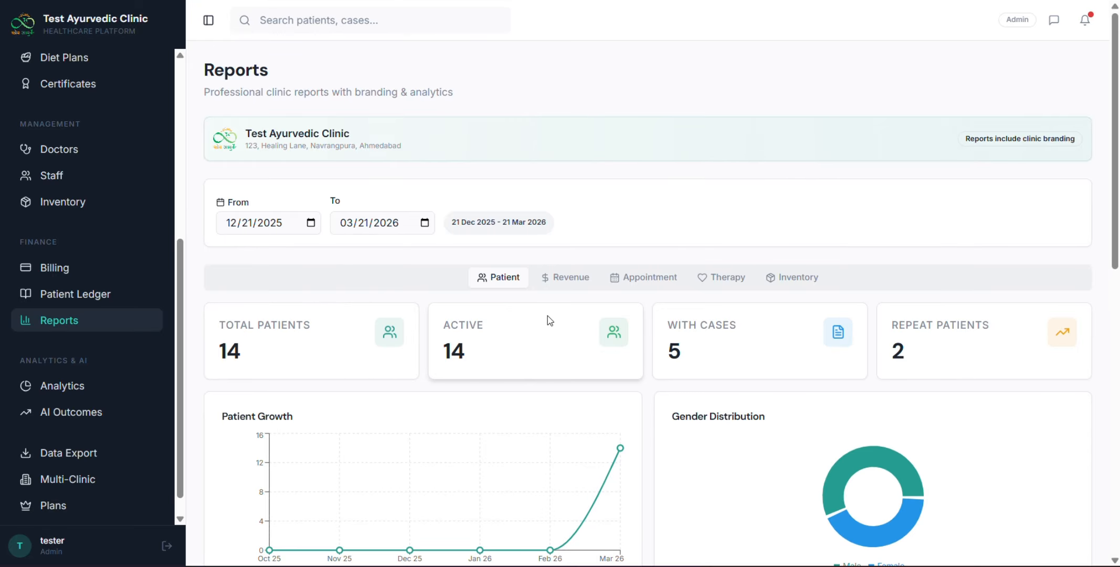
# Look through the Revenue, Appointment, Therapy and Inventory reports, examining the inventory chart and item table.
pyautogui.click(562, 284)
pyautogui.click(671, 287)
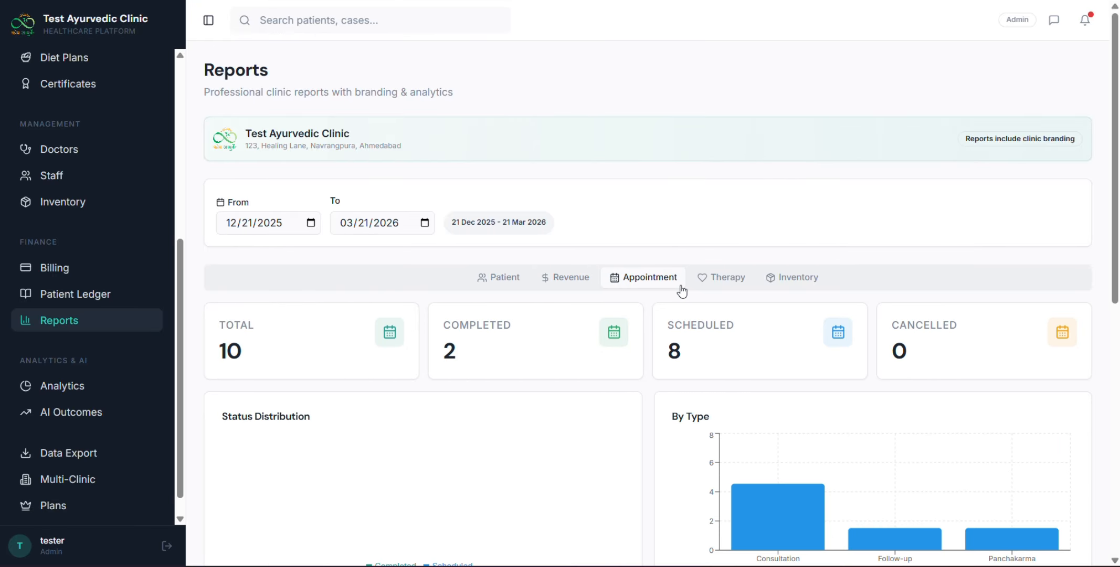
pyautogui.click(703, 285)
pyautogui.click(807, 277)
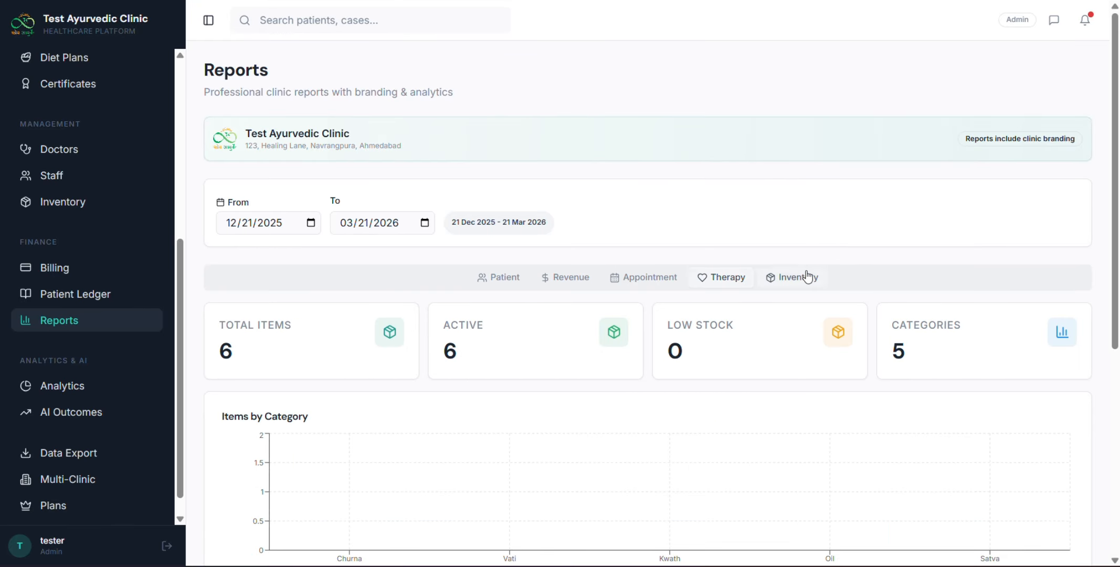
pyautogui.scroll(-2, 524, 323)
pyautogui.scroll(-4, 519, 322)
pyautogui.scroll(6, 523, 323)
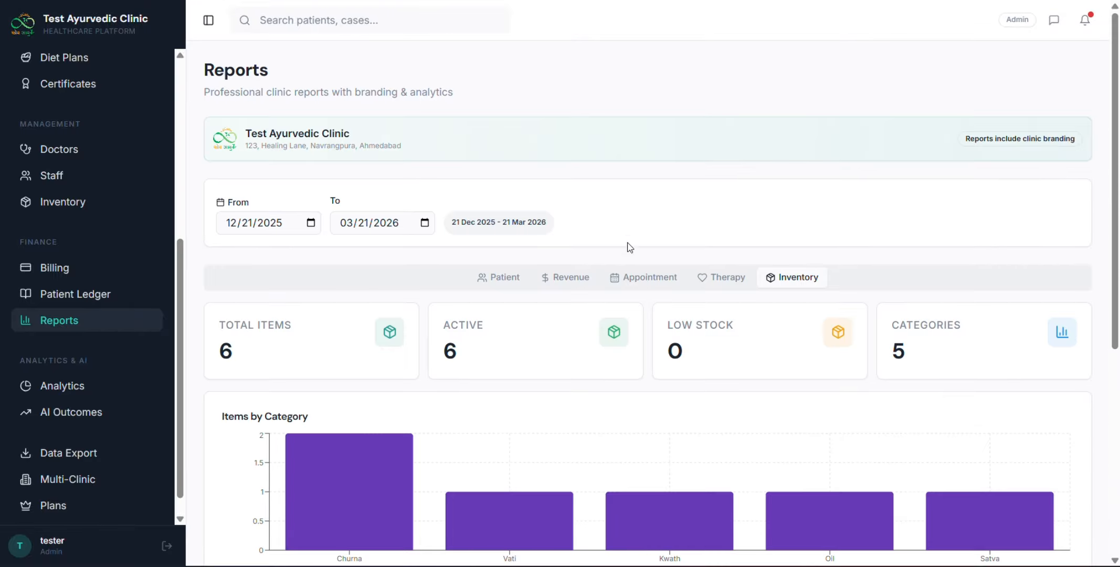
# Download the inventory report as a Professional PDF, check the opened file's summary and item table, and close it.
pyautogui.scroll(-6, 656, 252)
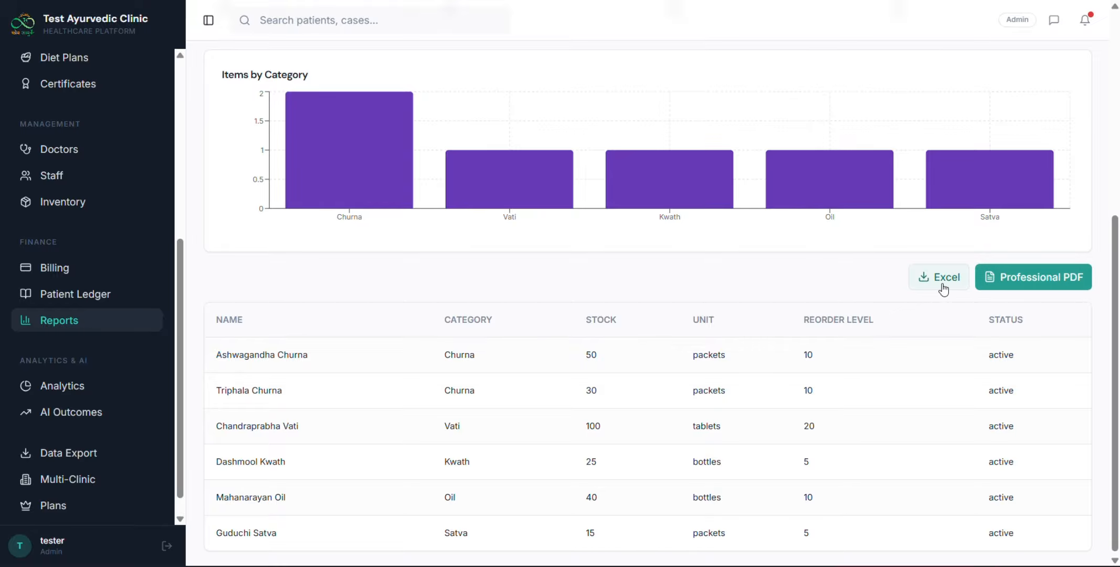
pyautogui.click(1008, 281)
pyautogui.scroll(6, 886, 214)
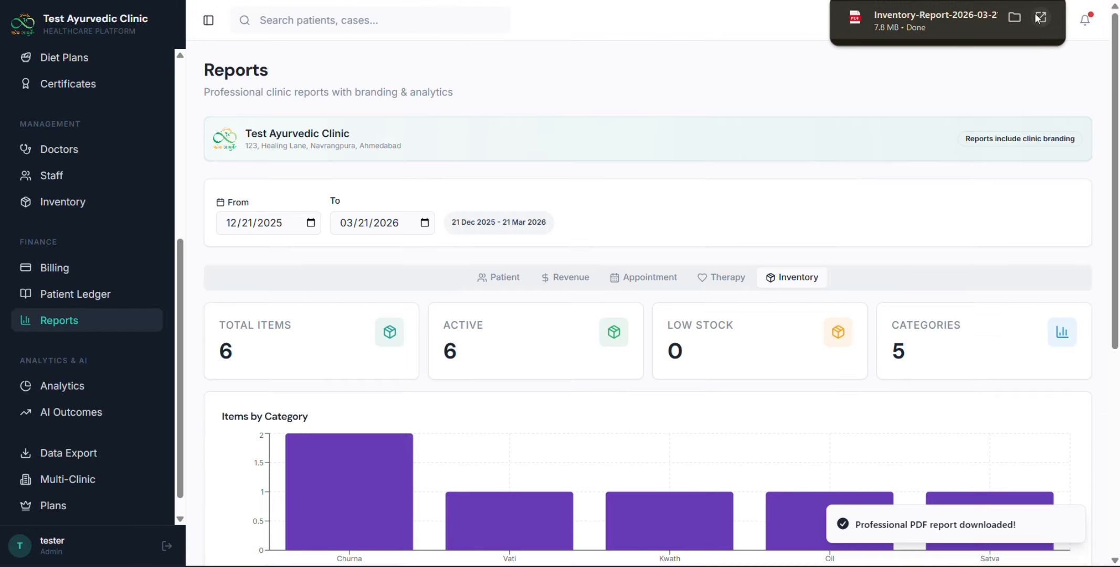
pyautogui.click(1009, 24)
pyautogui.scroll(-2, 692, 222)
pyautogui.scroll(2, 507, 198)
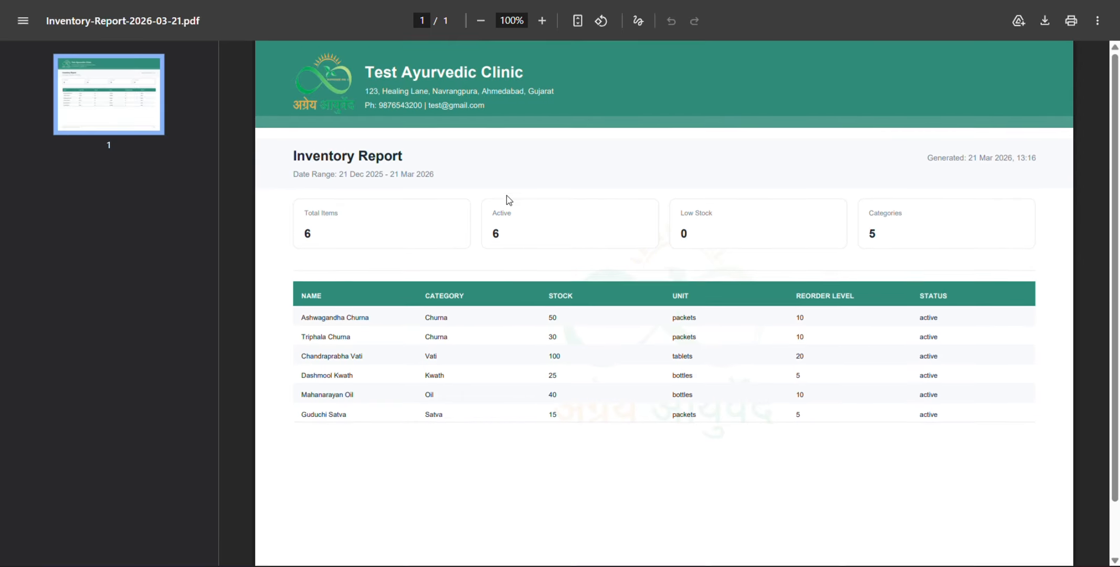
pyautogui.scroll(-1, 788, 278)
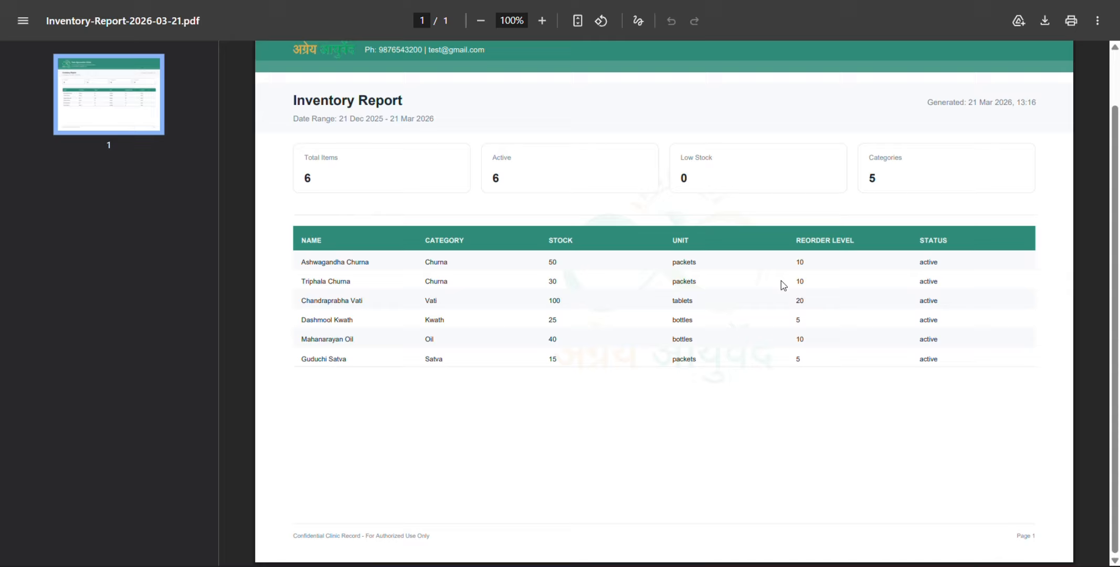
pyautogui.scroll(1, 735, 252)
pyautogui.hotkey('ctrl', 'w')
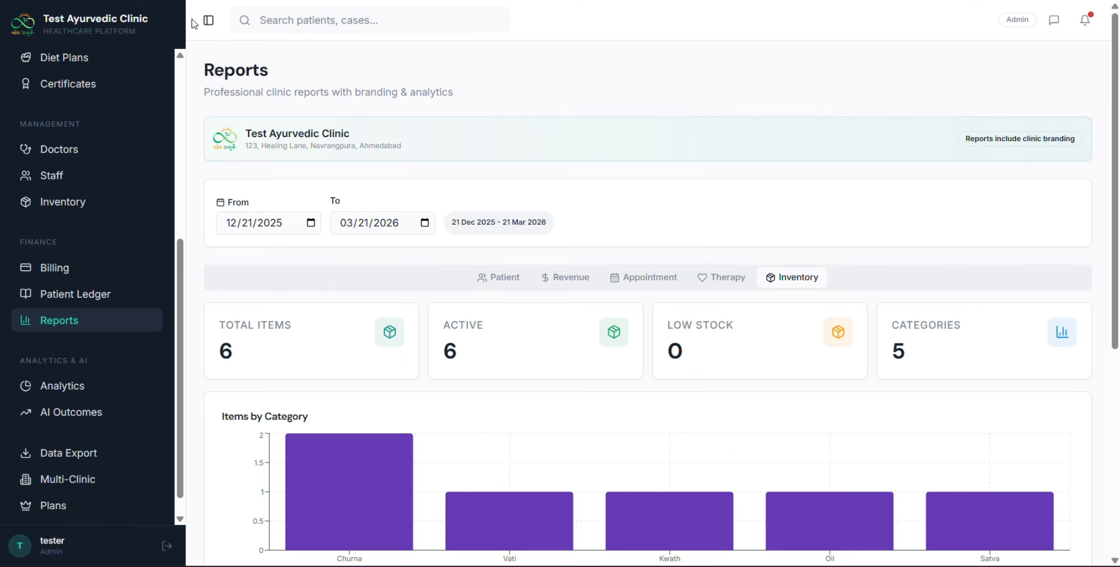
# Open Analytics and filter the figures to the last 6 months and the first individual doctor, trying the last 7 days period first.
pyautogui.click(72, 394)
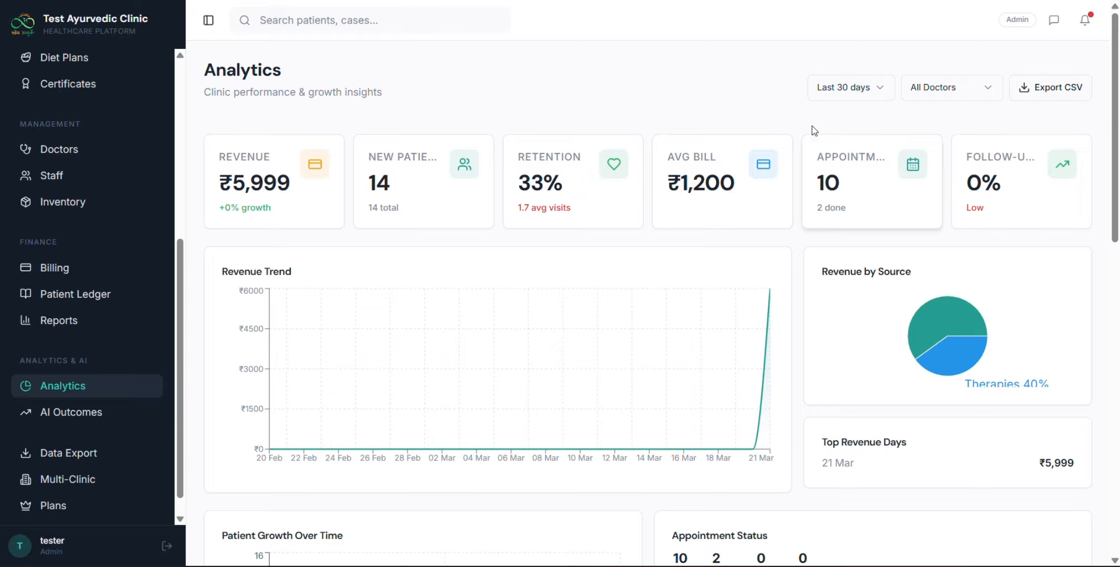
pyautogui.click(846, 90)
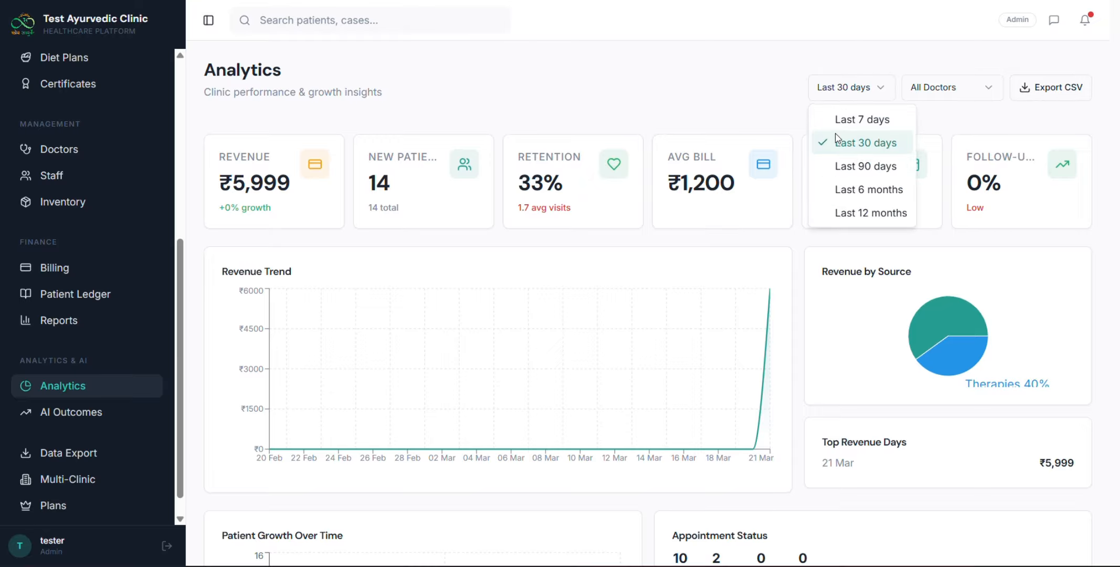
pyautogui.click(840, 120)
pyautogui.click(843, 94)
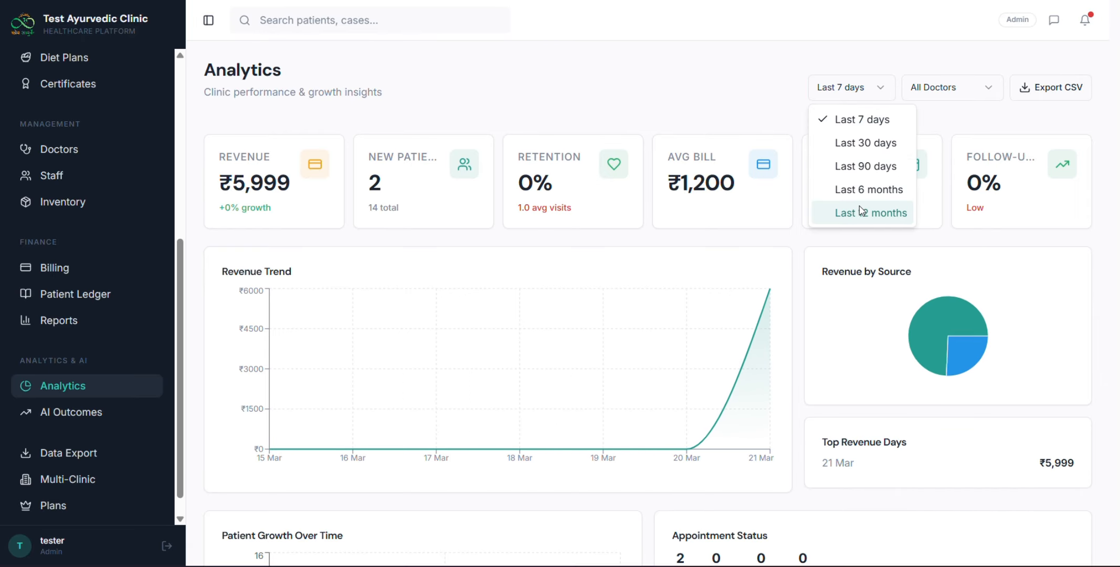
pyautogui.click(861, 190)
pyautogui.click(940, 84)
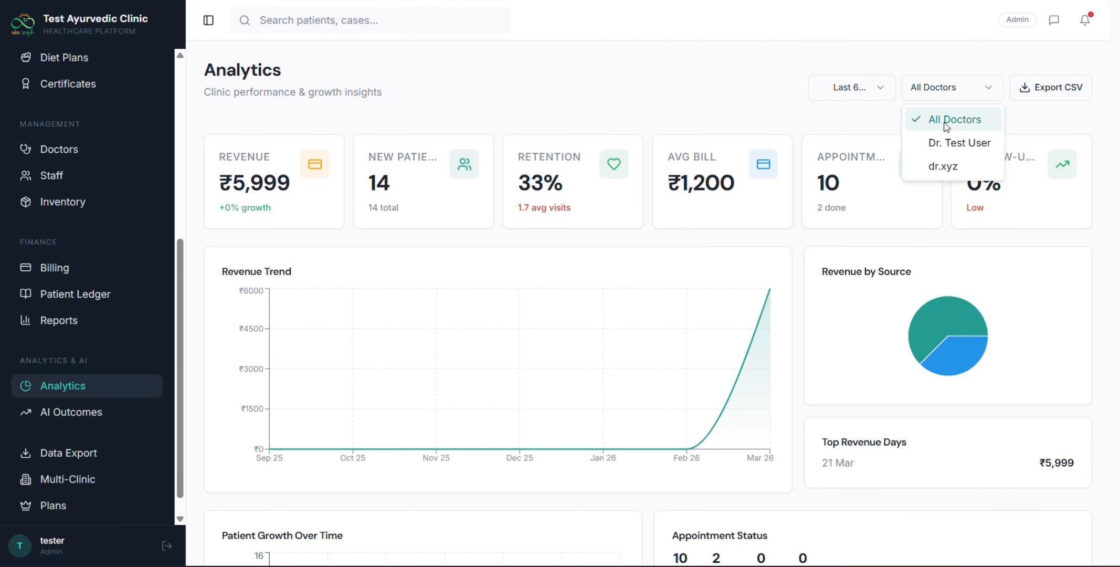
pyautogui.click(948, 145)
pyautogui.click(949, 92)
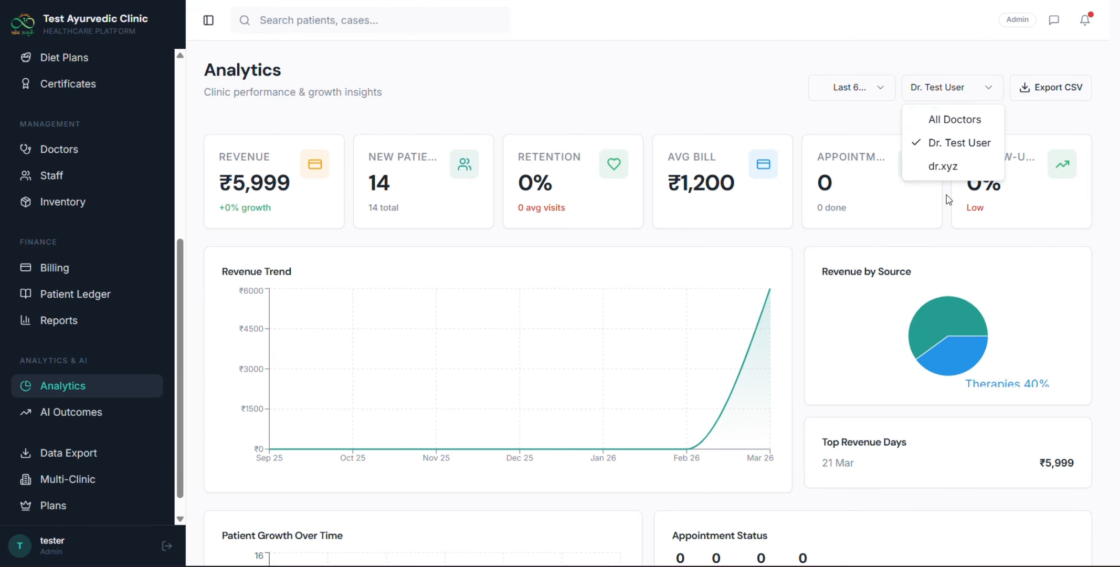
pyautogui.click(946, 196)
# Export the filtered analytics as CSV, check the metrics in the opened analytics.csv file, and close it.
pyautogui.click(1040, 99)
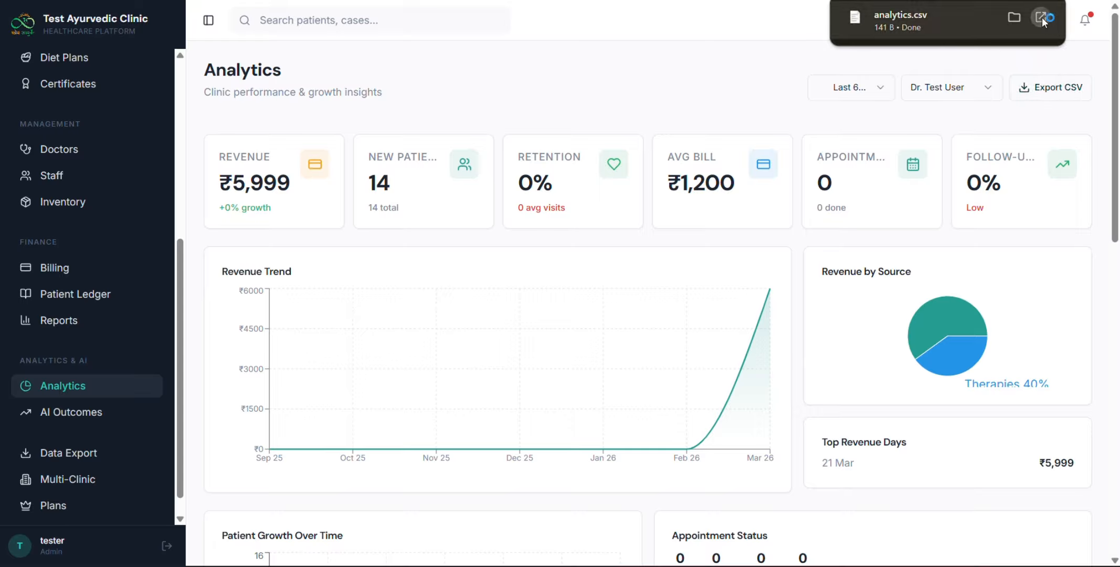
pyautogui.click(1042, 17)
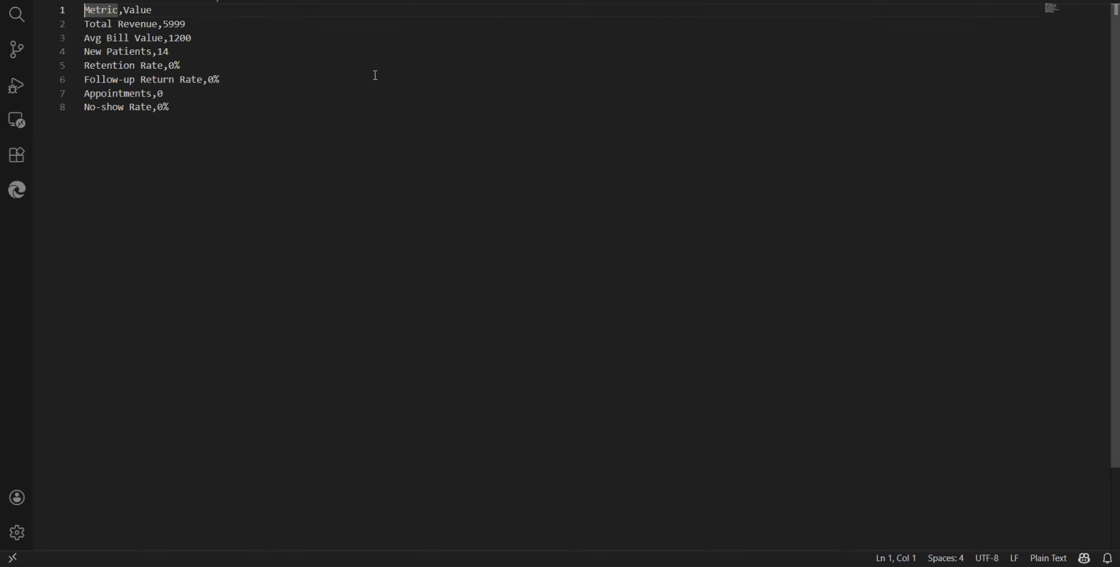
pyautogui.moveTo(84, 29); pyautogui.dragTo(172, 127)
pyautogui.click(252, 134)
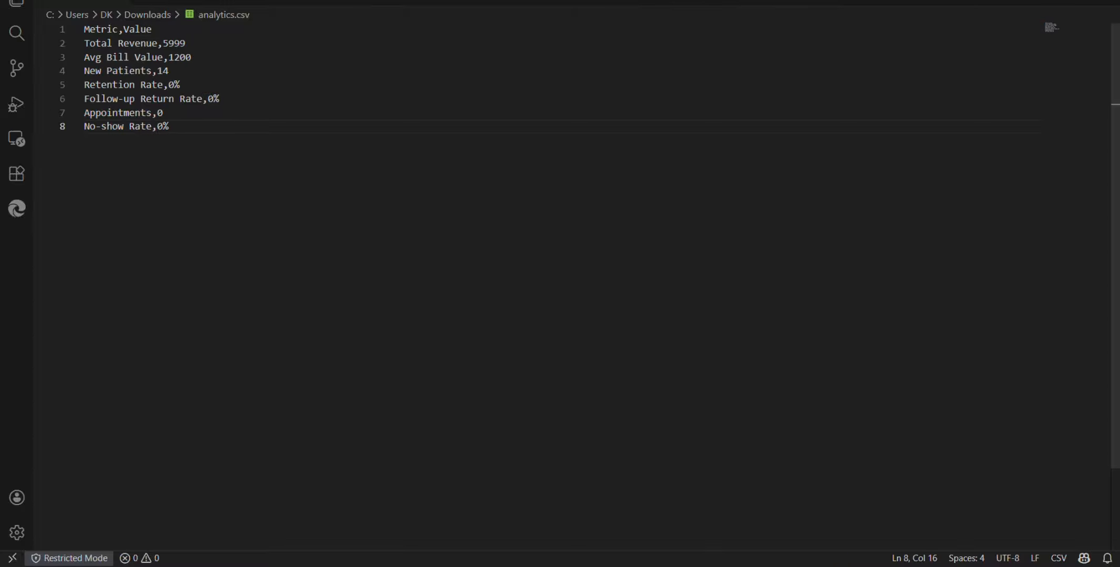
pyautogui.click(1107, 1)
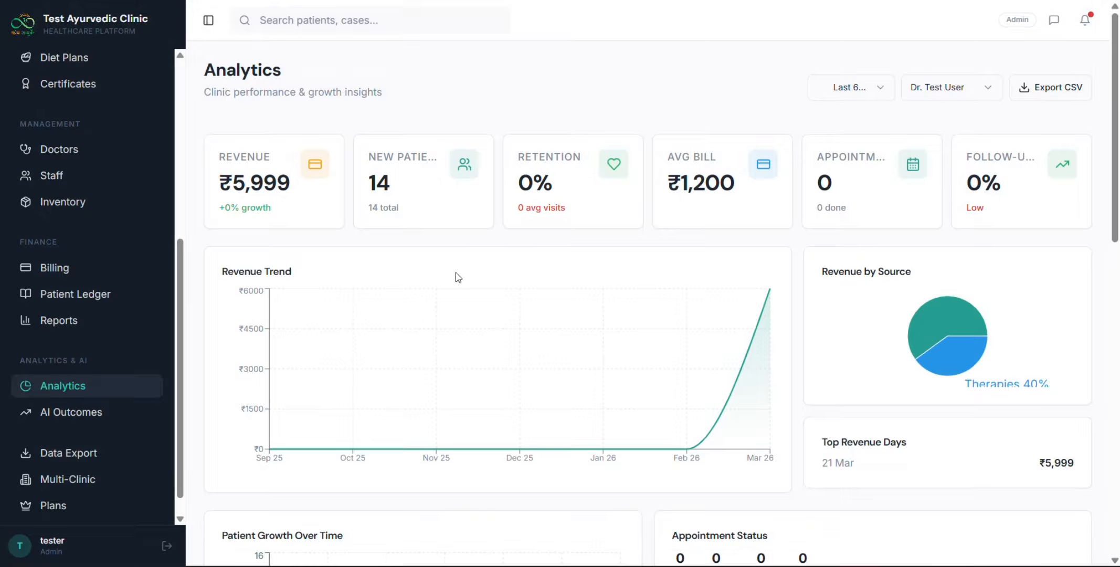
# In Data Export, add Appointments, Inventory, Therapies and Follow-ups to the selected tables and choose JSON as the export format.
pyautogui.click(73, 413)
pyautogui.click(74, 452)
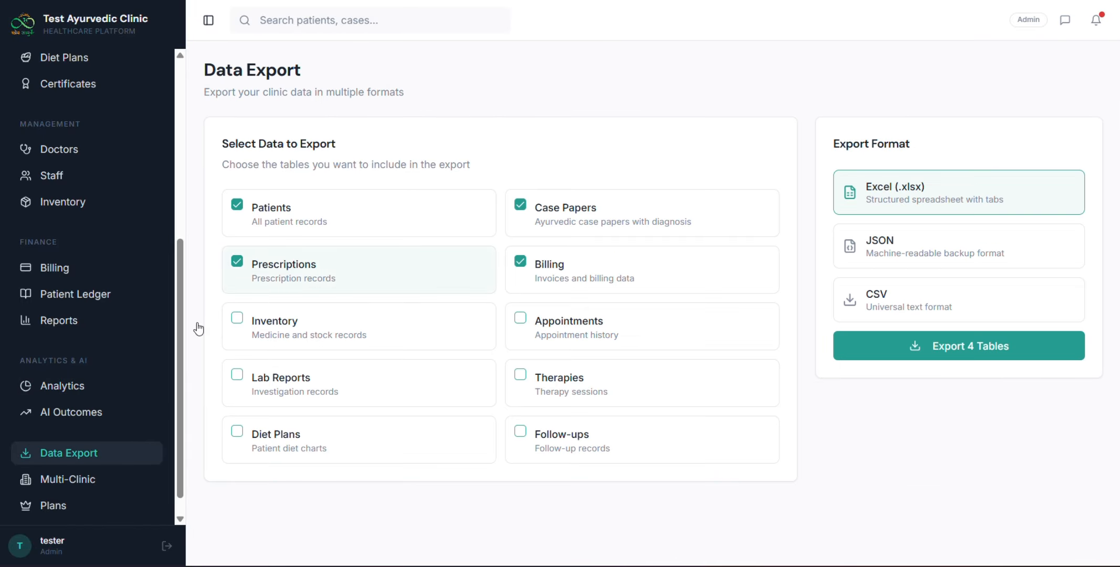
pyautogui.scroll(-1, 52, 362)
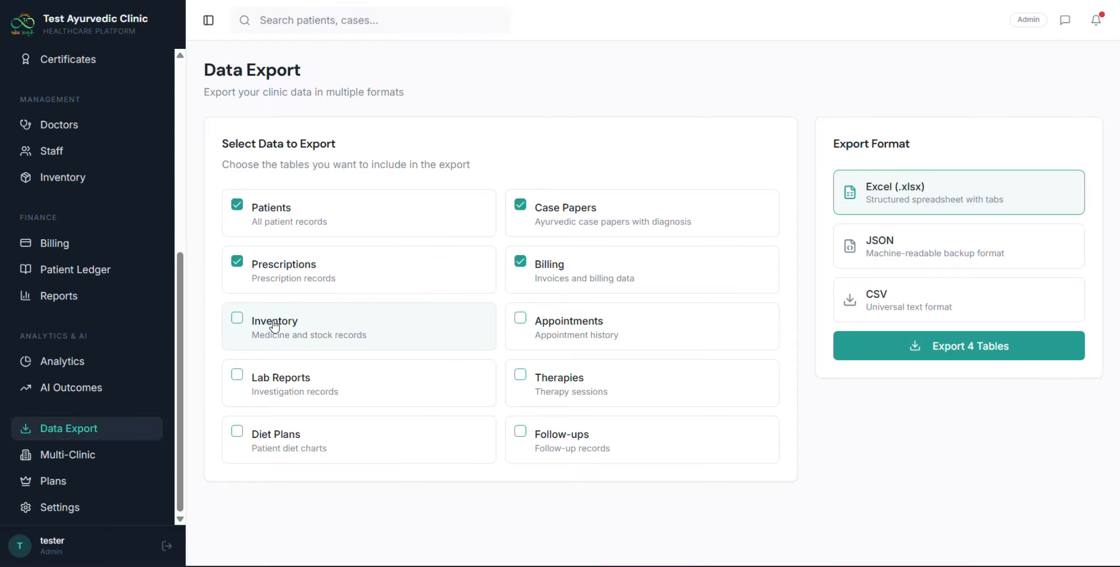
pyautogui.click(644, 326)
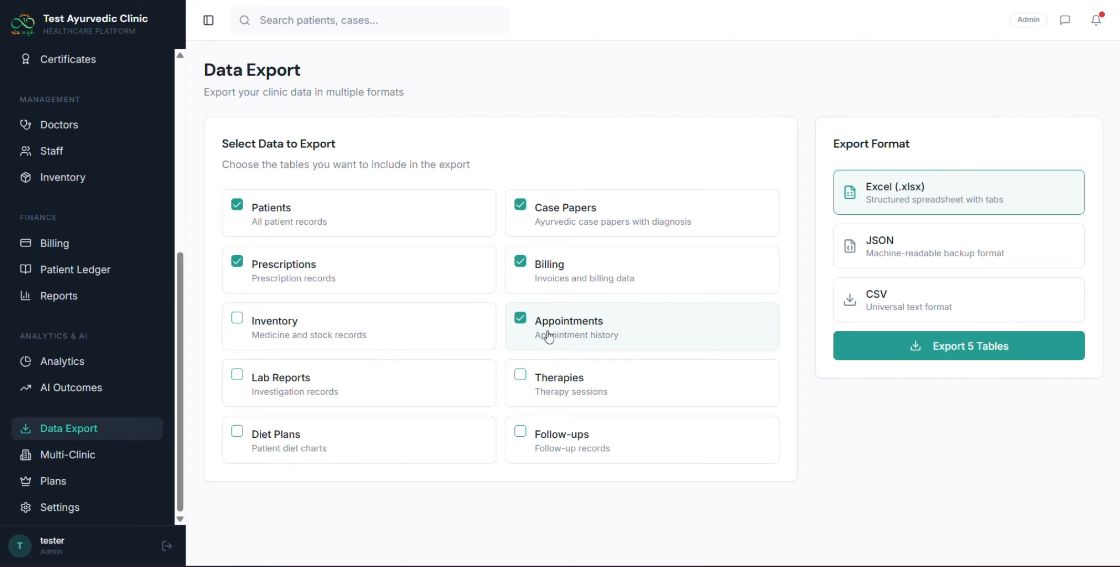
pyautogui.click(256, 336)
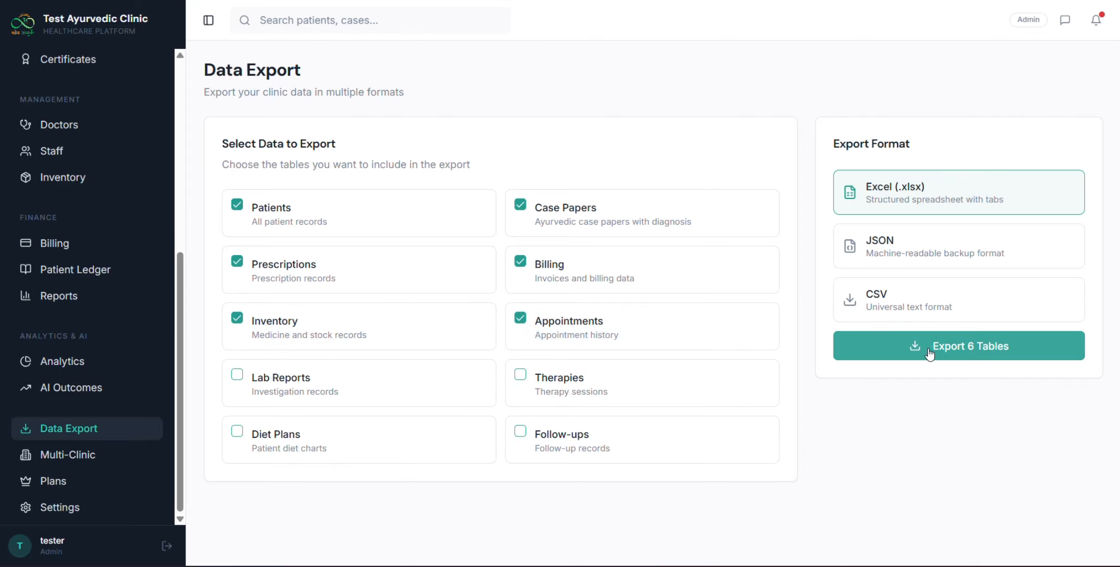
pyautogui.click(894, 297)
pyautogui.click(890, 252)
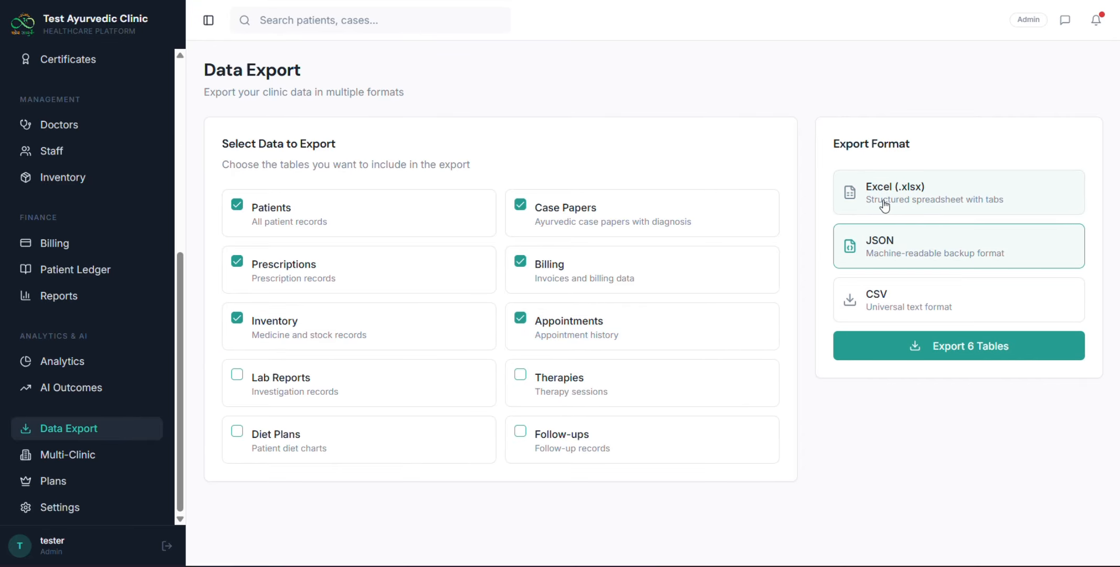
pyautogui.click(531, 394)
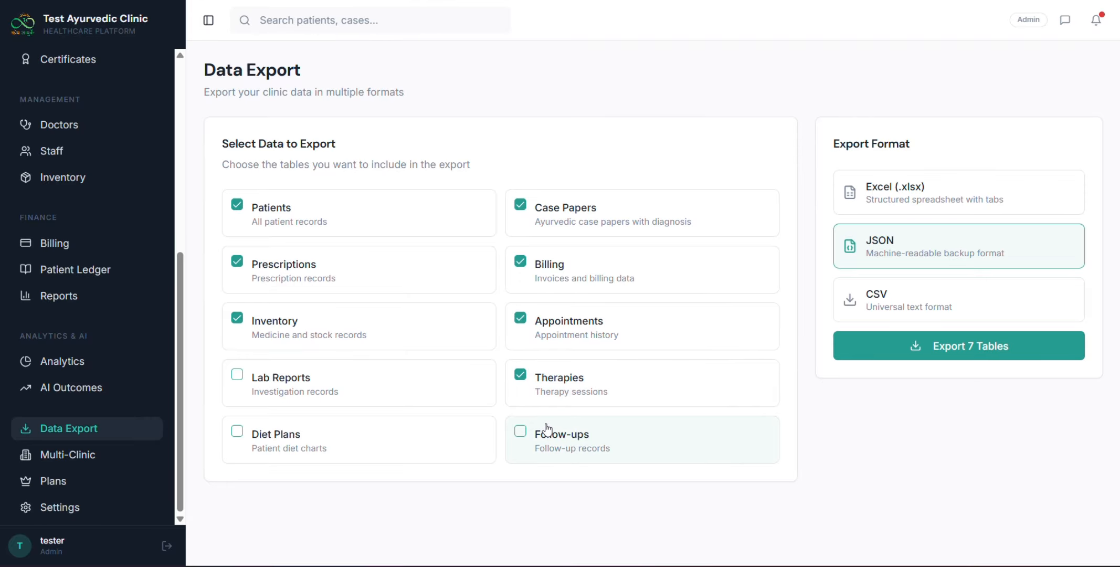
pyautogui.click(540, 432)
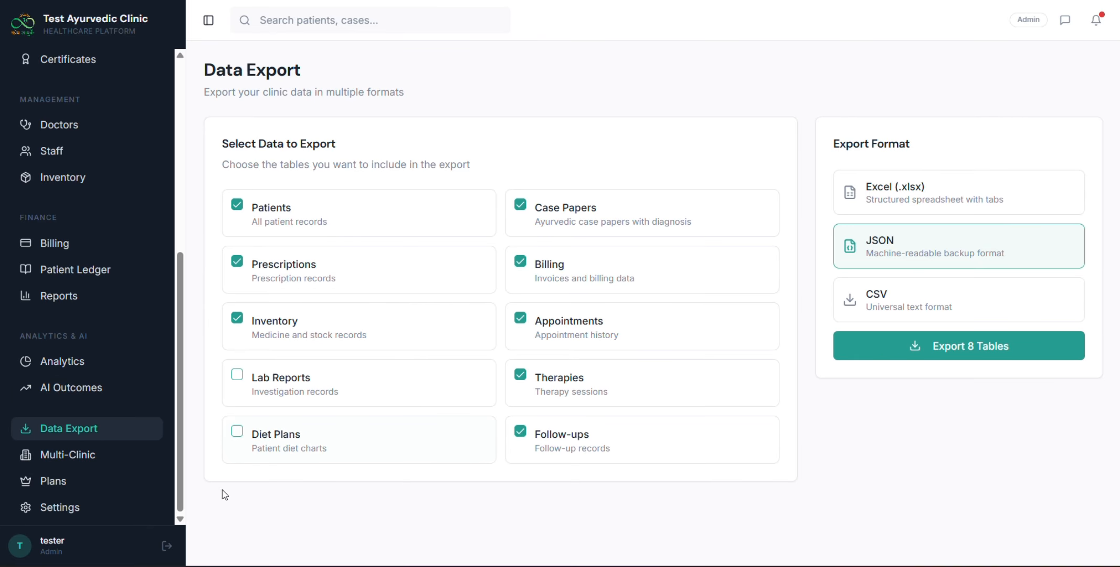
# Examine the clinic information fields in the Settings profile, from clinic name and contact details to clinic time, without editing them.
pyautogui.click(88, 519)
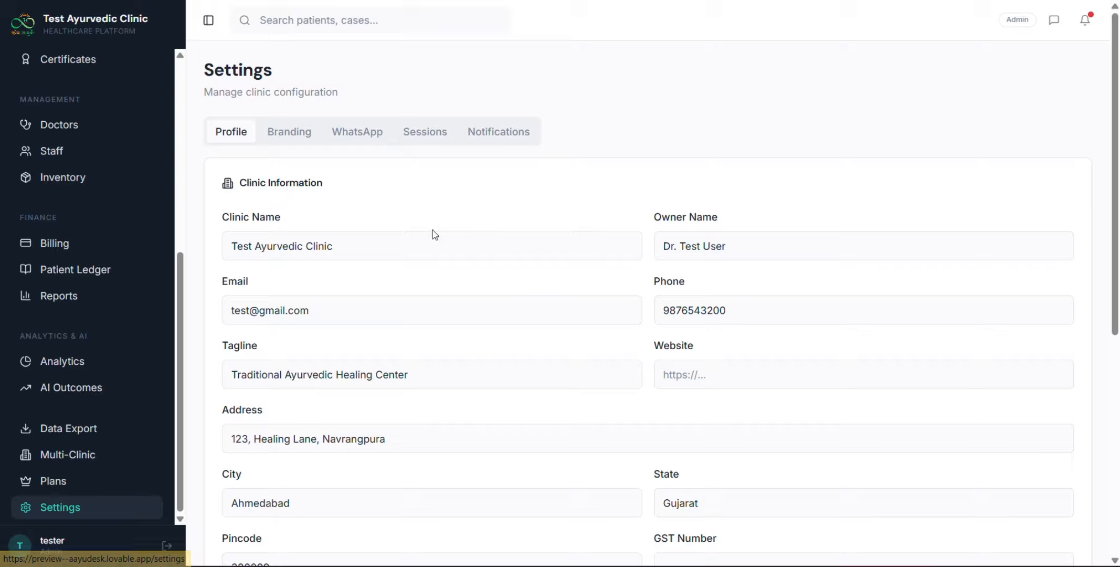
pyautogui.scroll(-1, 287, 217)
pyautogui.doubleClick(290, 195)
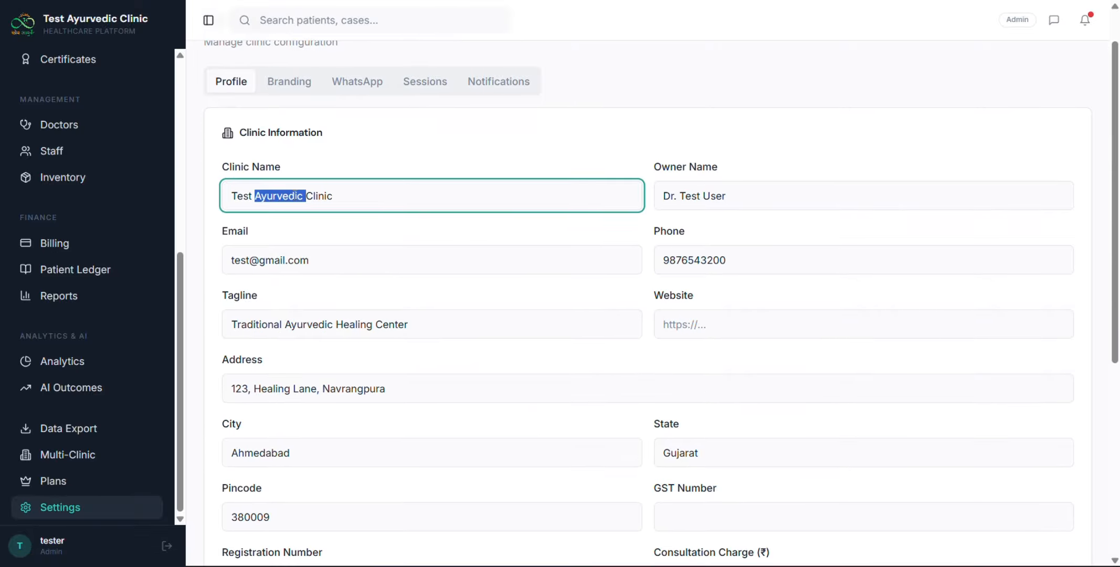
pyautogui.click(493, 211)
pyautogui.click(748, 196)
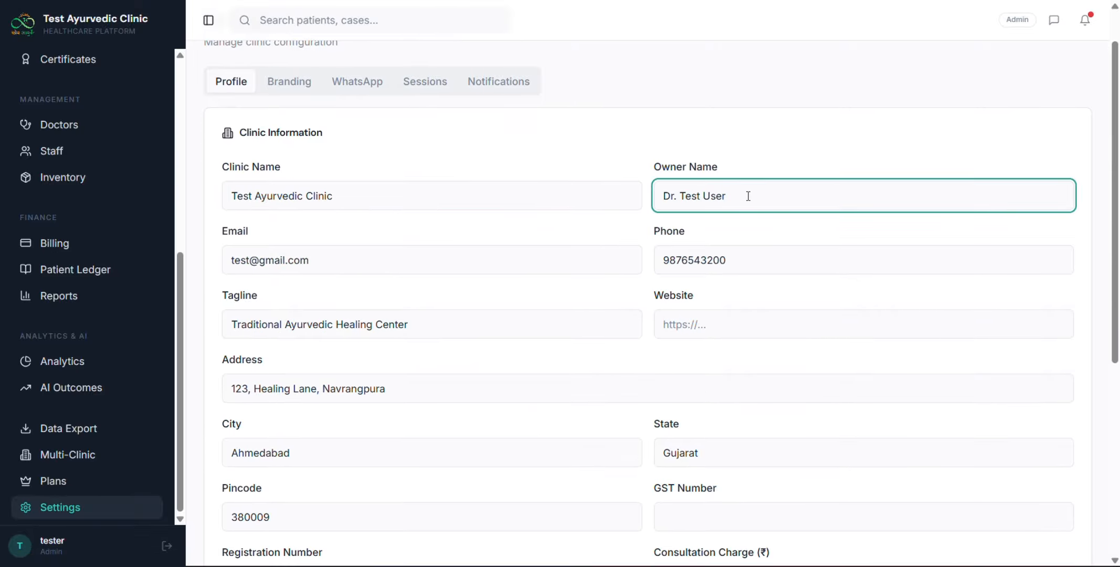
pyautogui.scroll(-1, 742, 204)
pyautogui.click(699, 246)
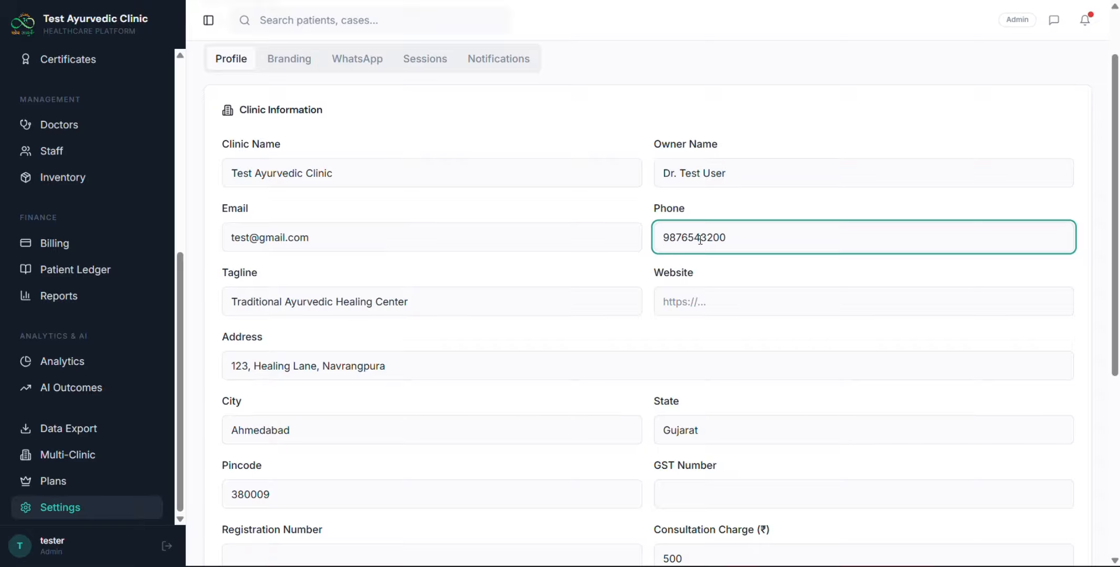
pyautogui.scroll(-1, 701, 241)
pyautogui.scroll(-1, 700, 241)
pyautogui.click(341, 138)
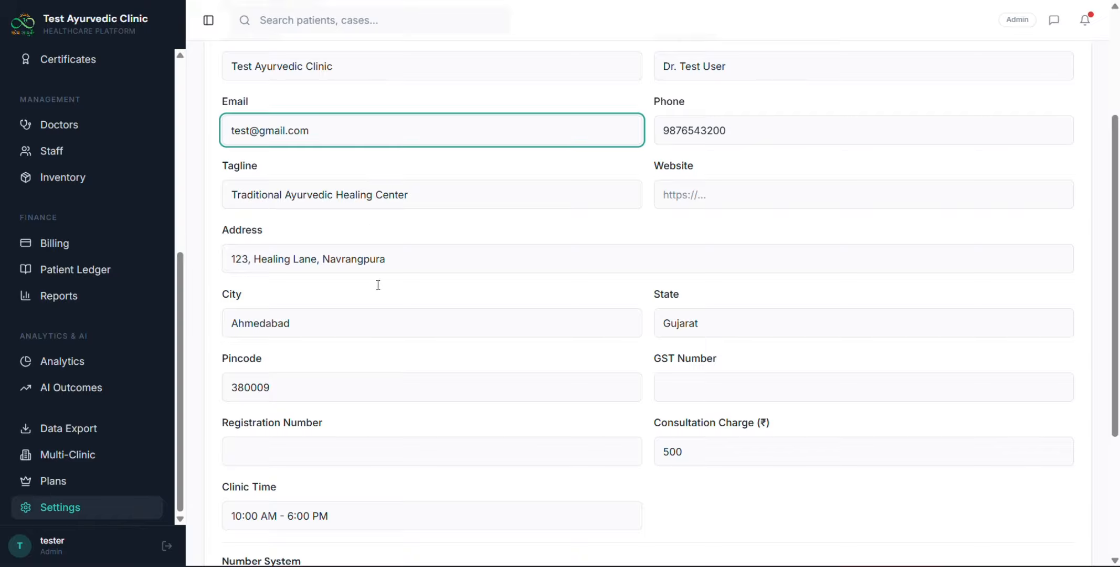
pyautogui.scroll(-5, 392, 362)
pyautogui.scroll(9, 396, 363)
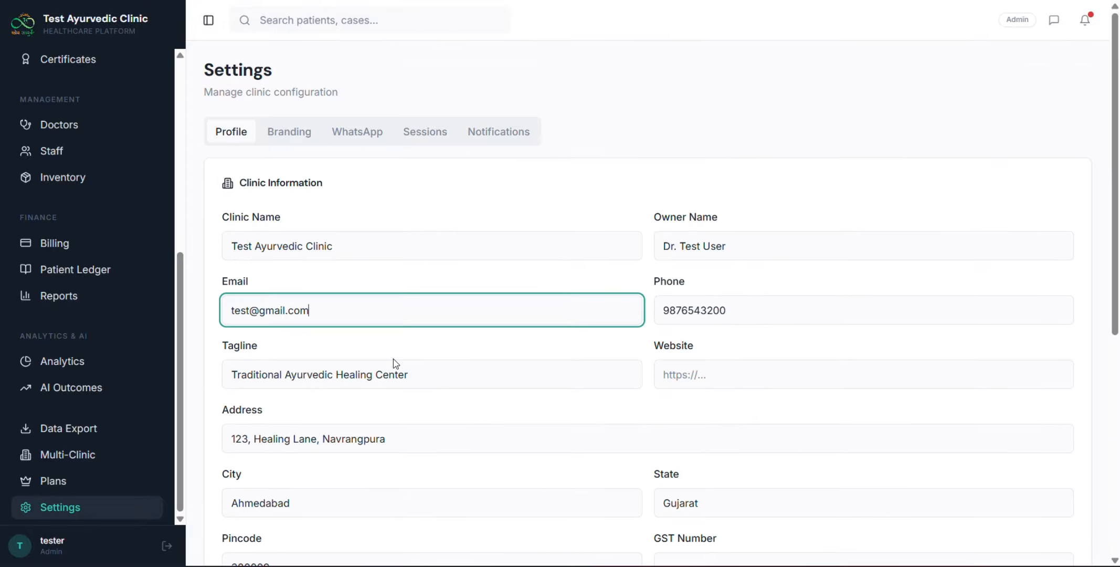
# Review the clinic's Branding settings, including the logo and the invoice logo option, and toggle the prescription logo option off and back on.
pyautogui.click(289, 138)
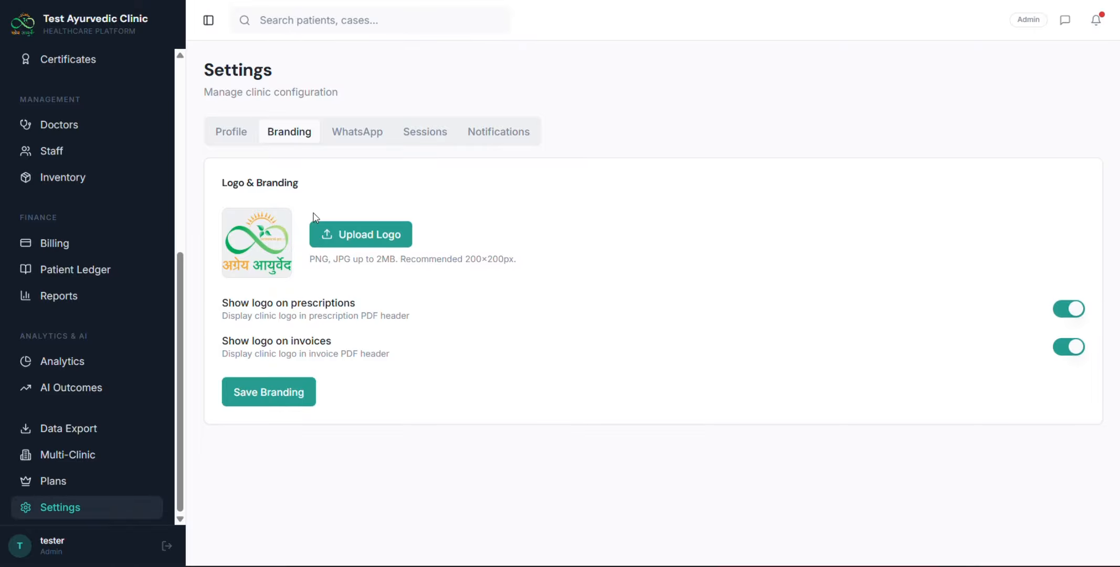
pyautogui.moveTo(247, 262); pyautogui.dragTo(398, 290)
pyautogui.moveTo(319, 340)
pyautogui.mouseDown()
pyautogui.moveTo(236, 354)
pyautogui.moveTo(320, 338)
pyautogui.mouseUp()
pyautogui.tripleClick(320, 338)
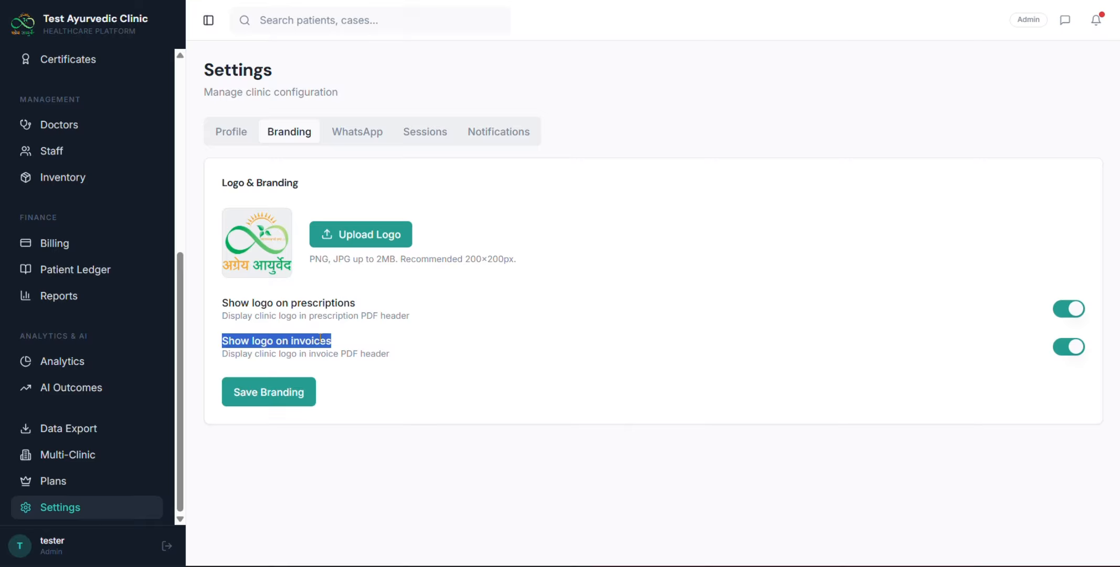
pyautogui.click(288, 344)
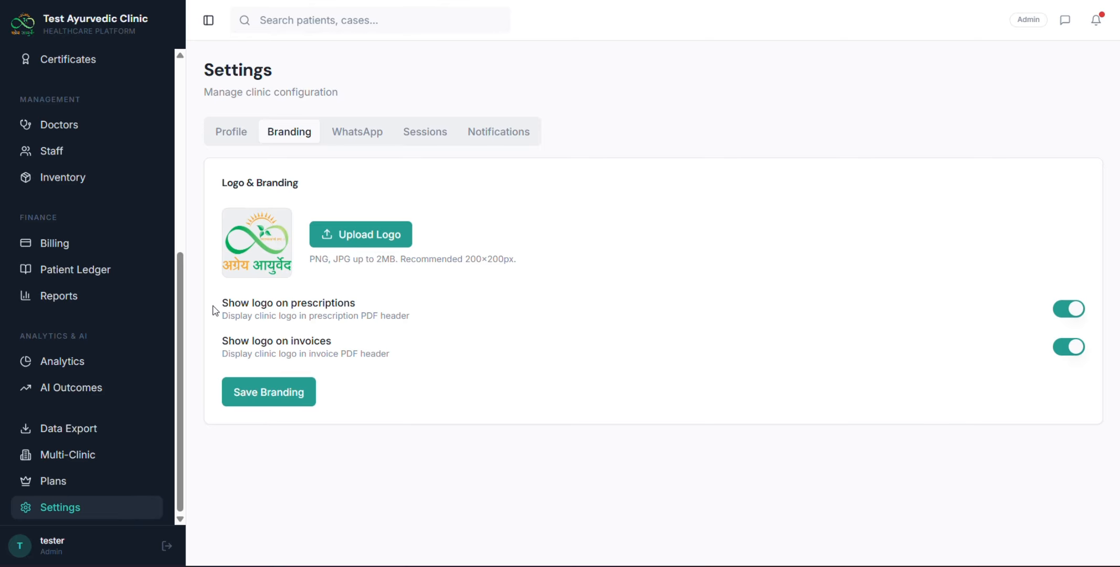
pyautogui.click(1076, 315)
pyautogui.click(1076, 315)
# View the WhatsApp configuration and examine the list of active desktop and mobile login sessions.
pyautogui.click(351, 136)
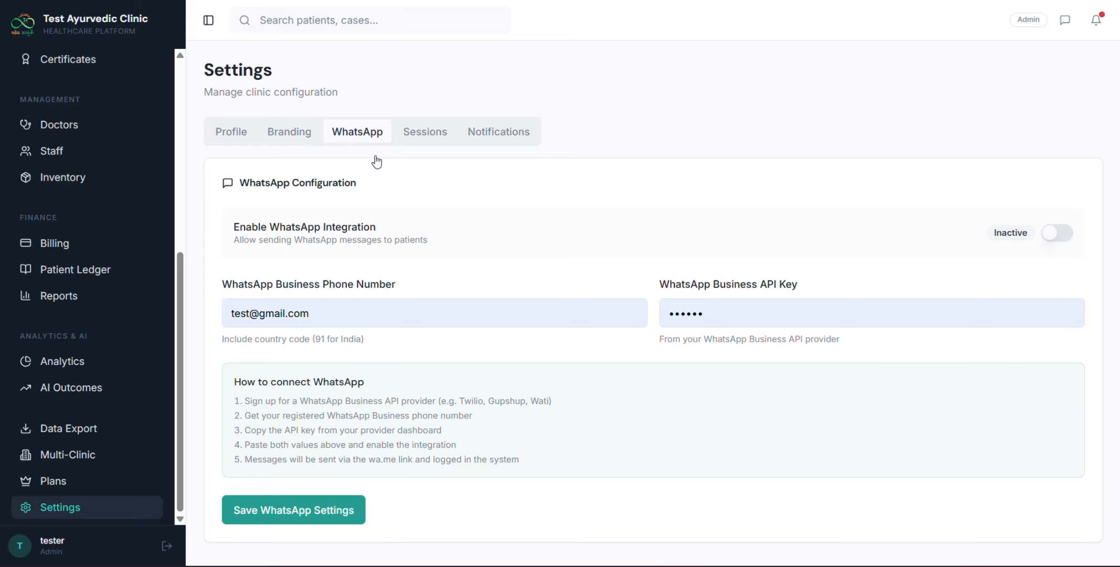
pyautogui.click(422, 134)
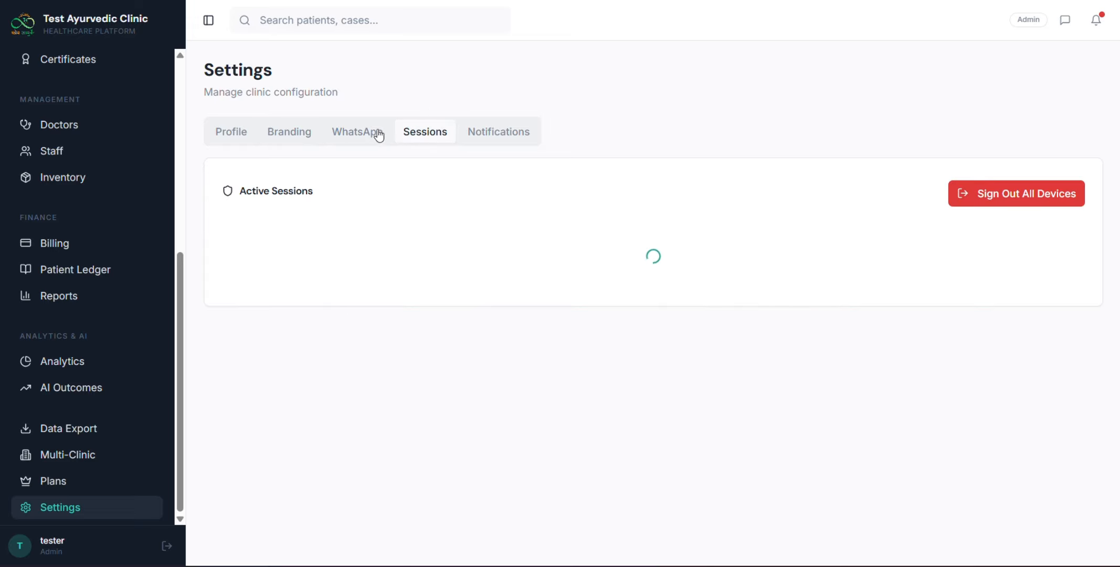
pyautogui.scroll(-10, 330, 286)
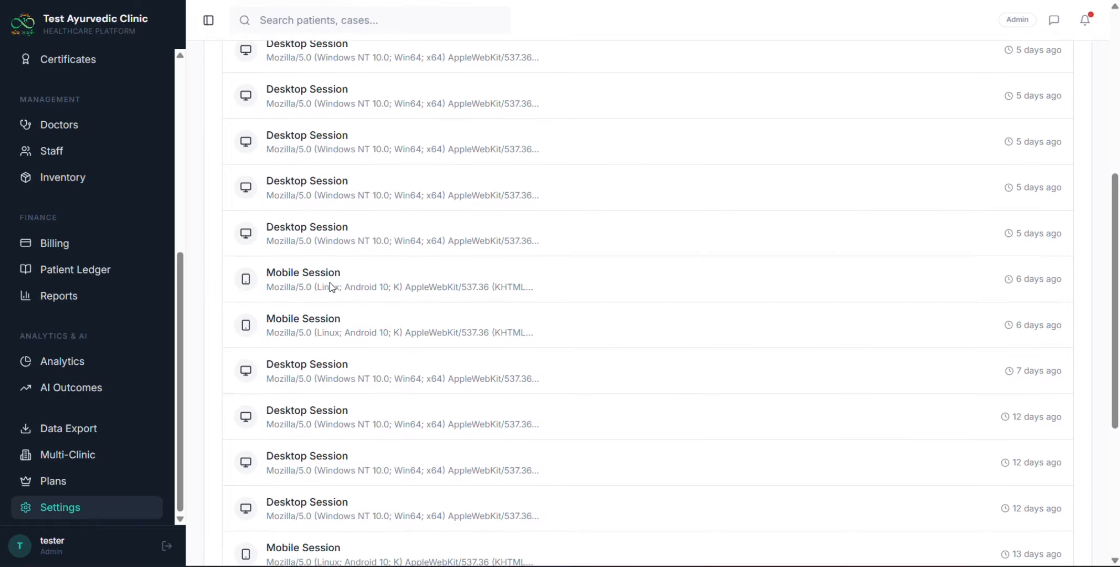
pyautogui.scroll(15, 331, 286)
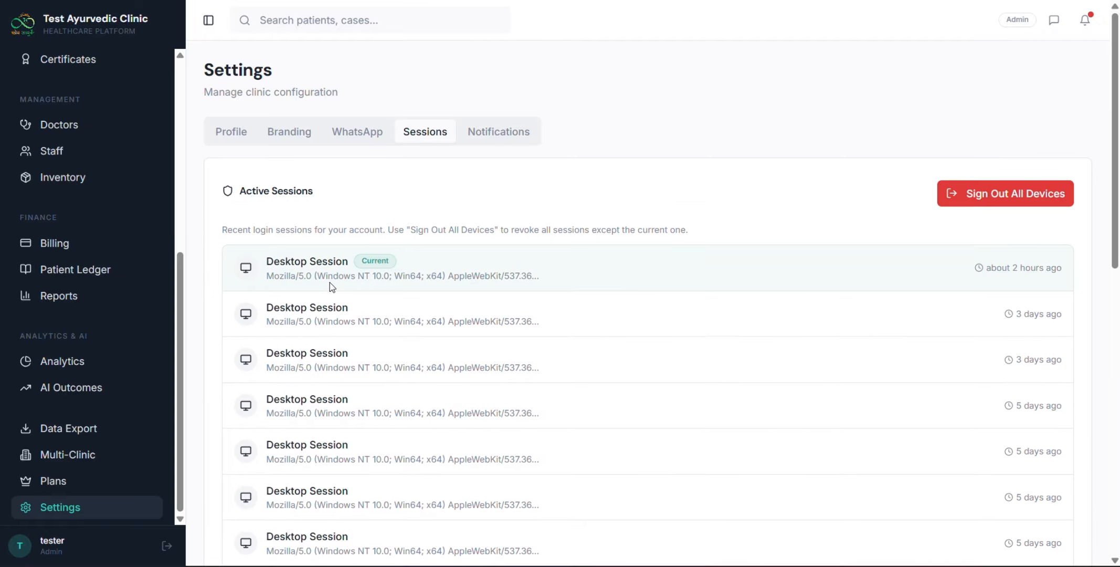
pyautogui.scroll(-8, 331, 283)
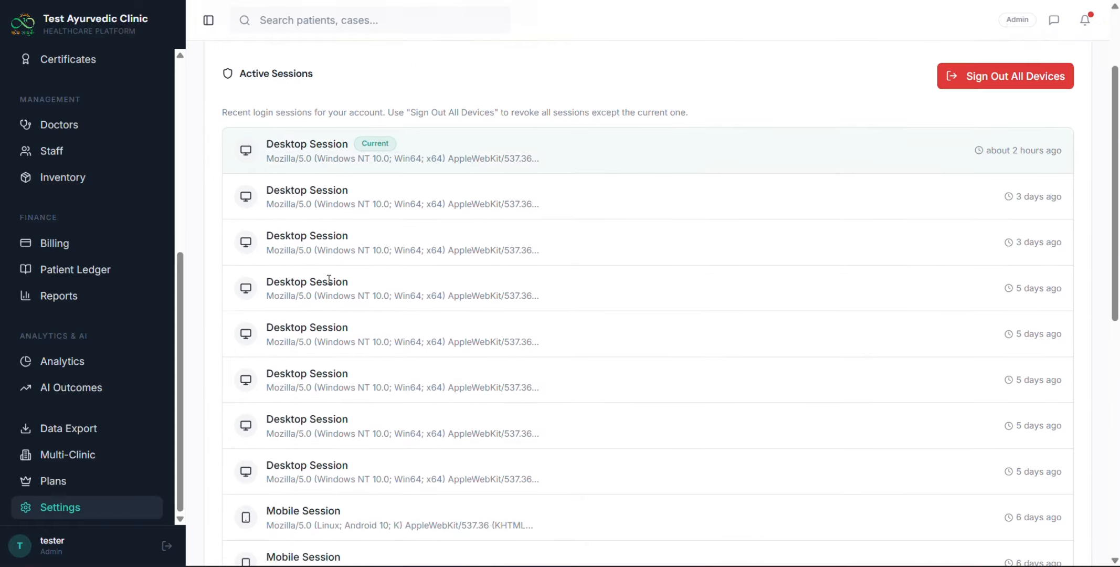
pyautogui.scroll(10, 330, 283)
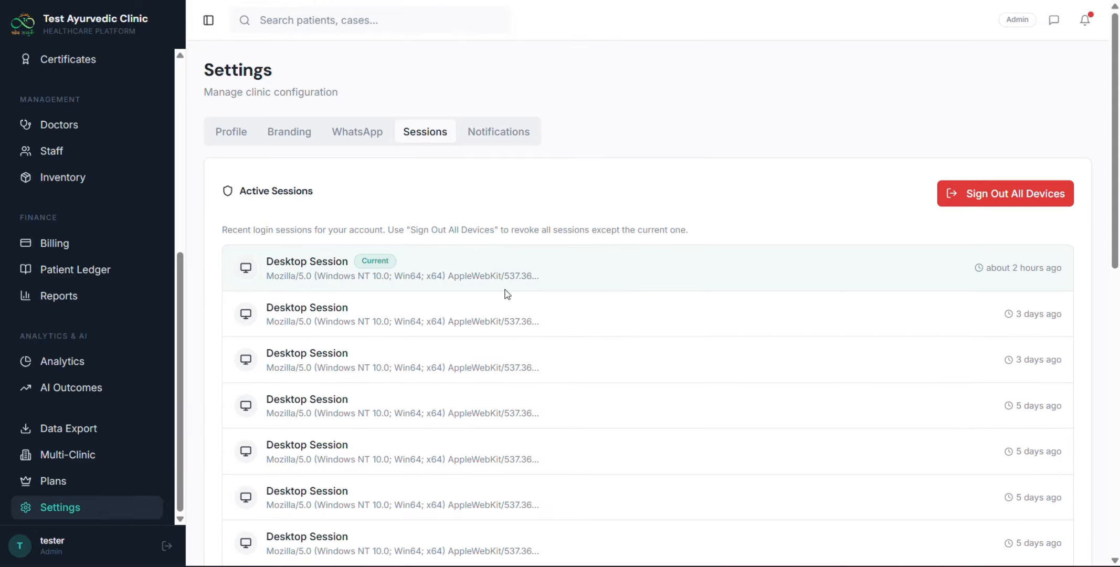
pyautogui.moveTo(279, 276); pyautogui.dragTo(482, 334)
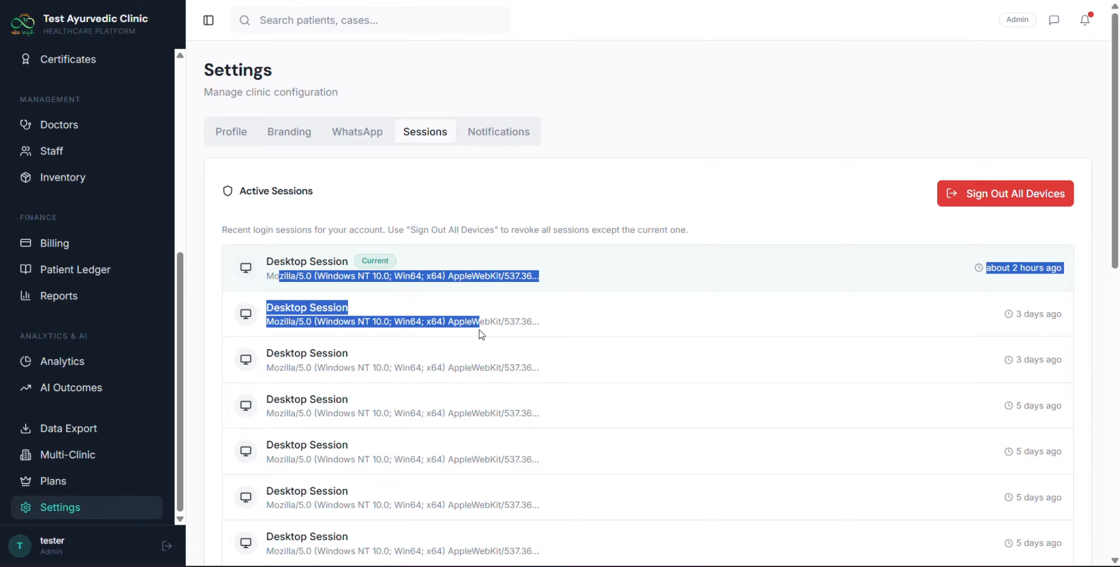
pyautogui.click(481, 334)
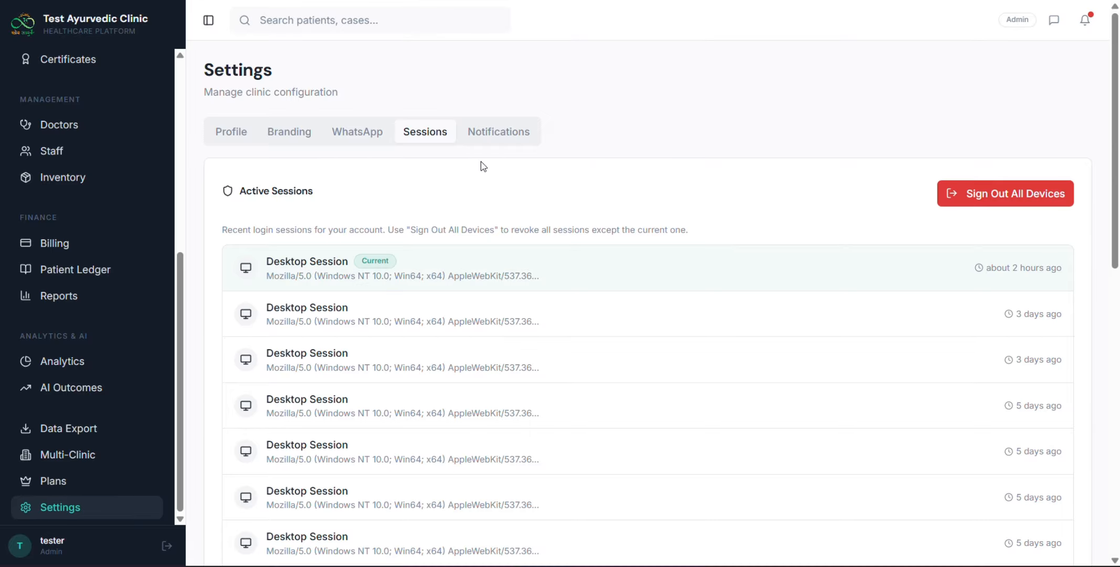
# Check the Notifications settings briefly and return to the clinic's Profile settings.
pyautogui.click(473, 129)
pyautogui.click(230, 139)
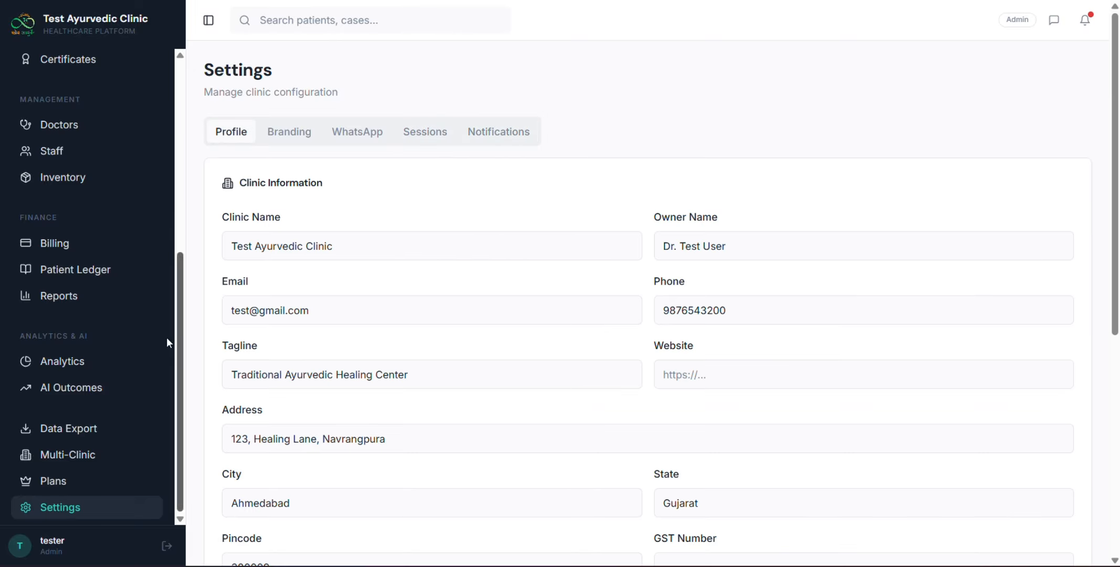
pyautogui.scroll(2, 77, 312)
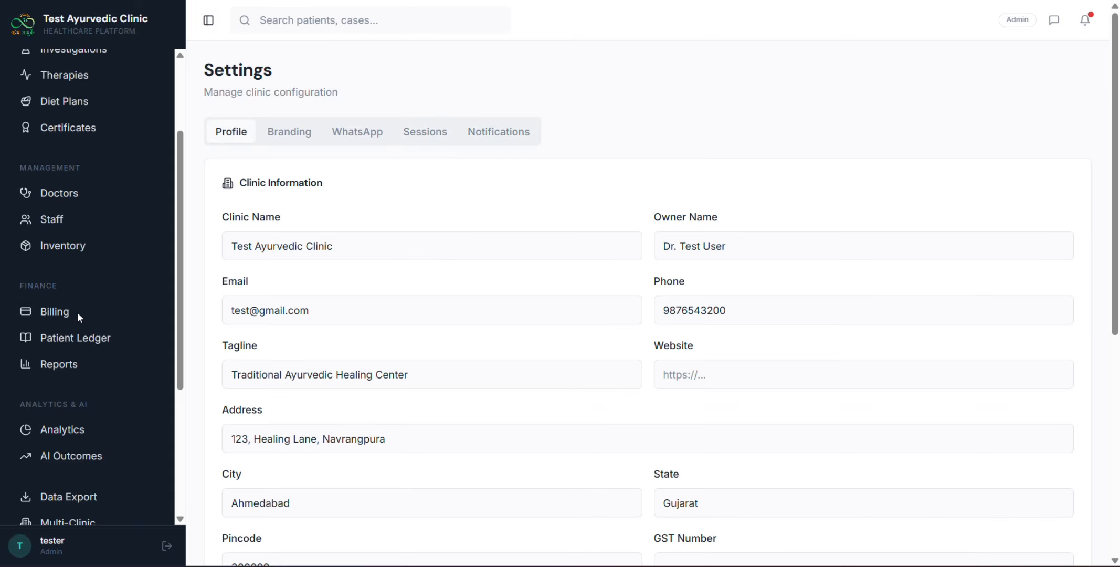
# Return to the Dashboard and look over the full list of clinic modules in the navigation.
pyautogui.scroll(5, 77, 312)
pyautogui.click(57, 93)
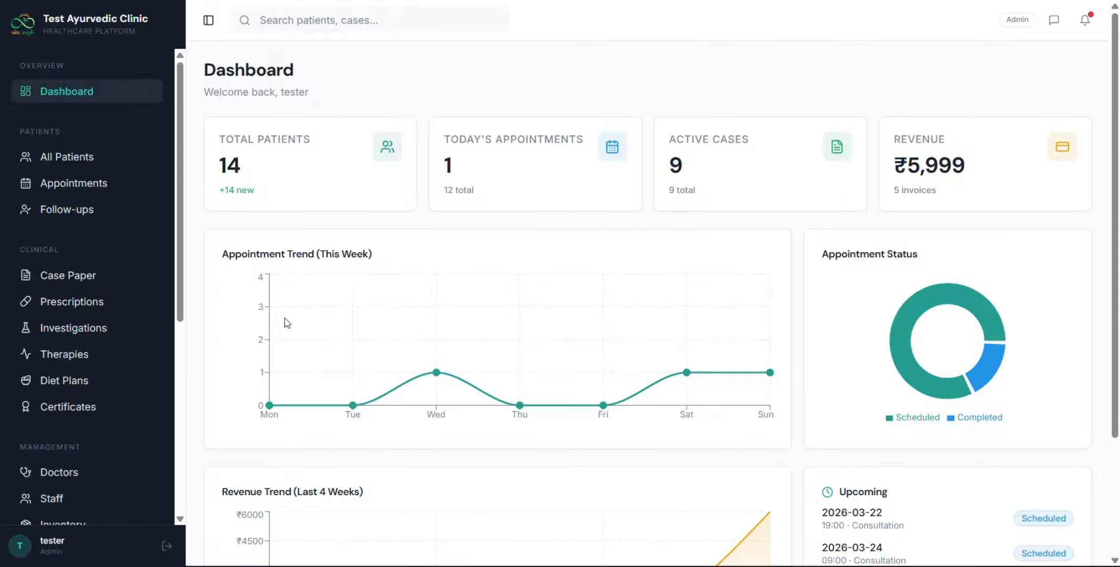
pyautogui.scroll(-5, 51, 282)
pyautogui.scroll(-2, 51, 281)
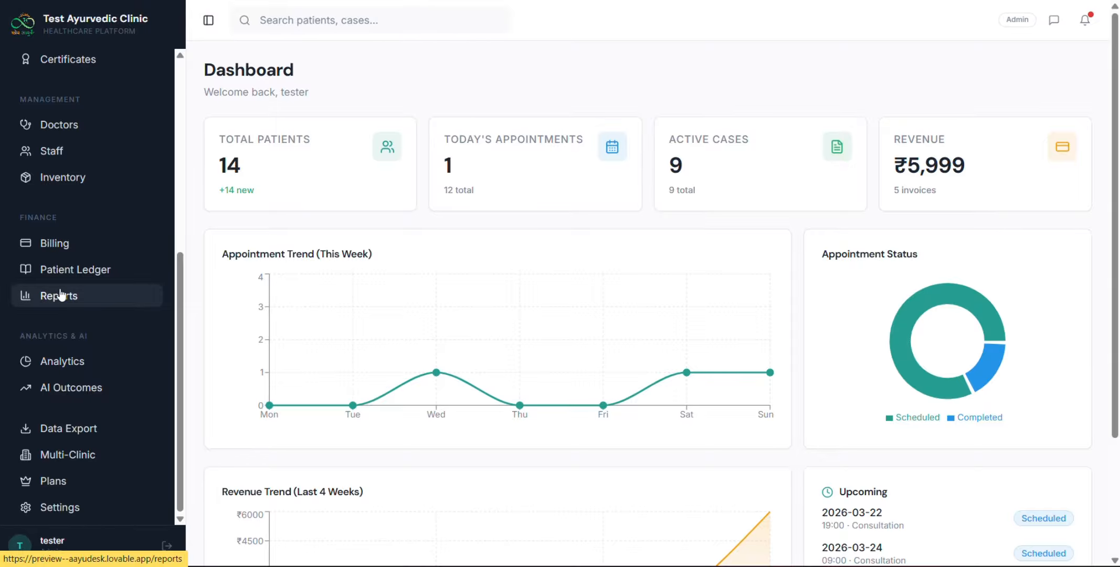
pyautogui.scroll(7, 82, 215)
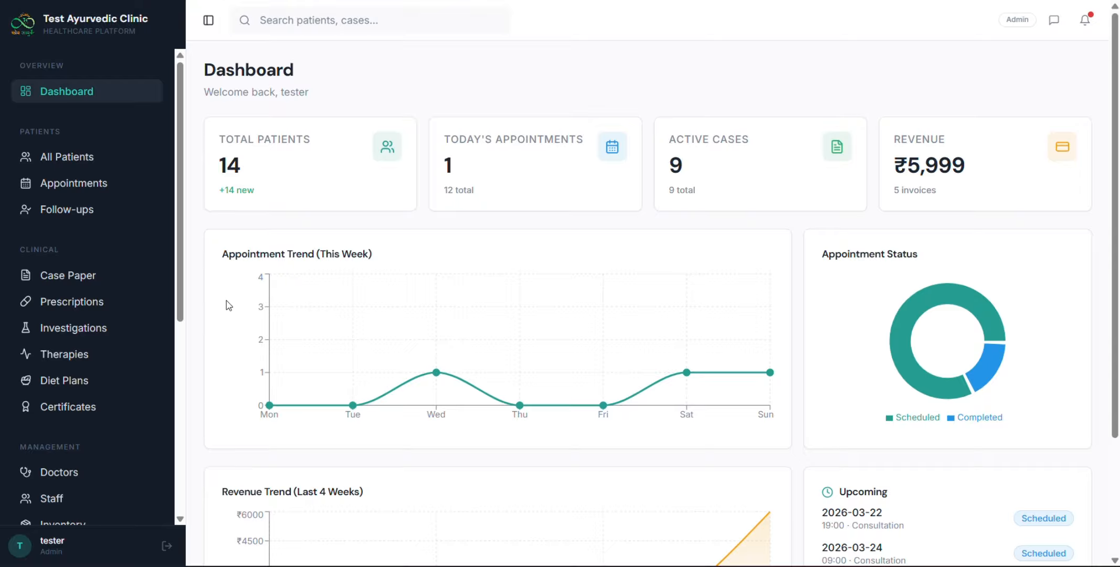
# Open the Case Paper module with the Clinical Intelligence assistant and select the 19-year-old male patient by searching for part of his name.
pyautogui.click(79, 275)
pyautogui.click(1071, 528)
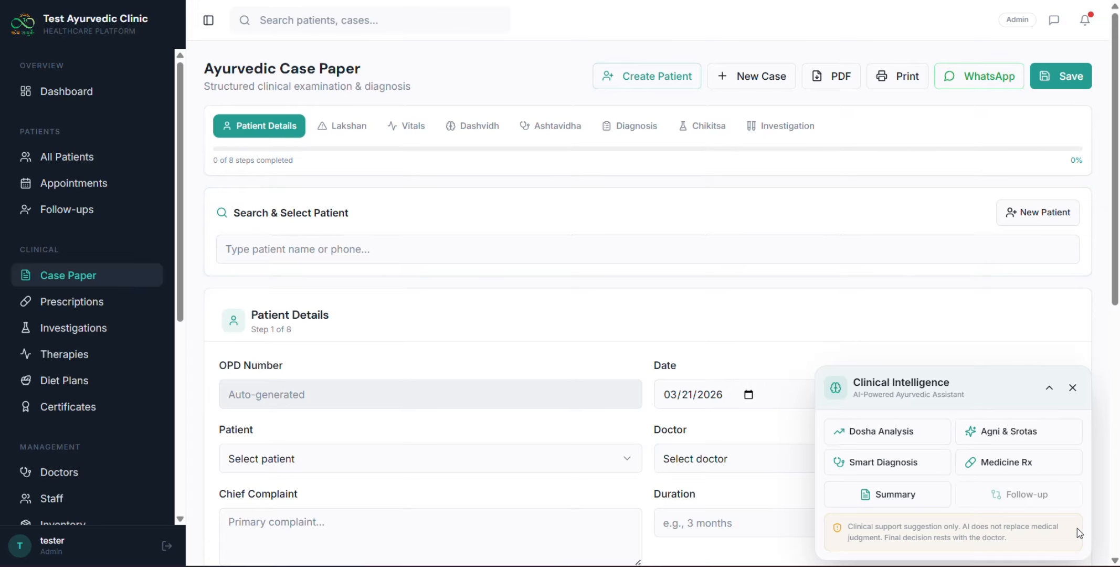
pyautogui.click(420, 251)
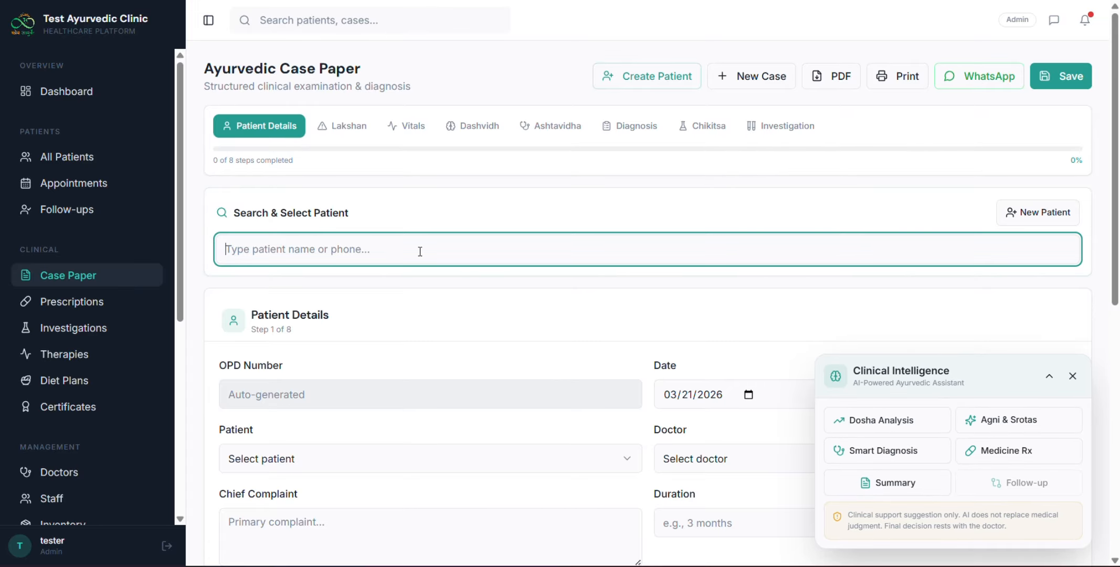
pyautogui.write('dhr')
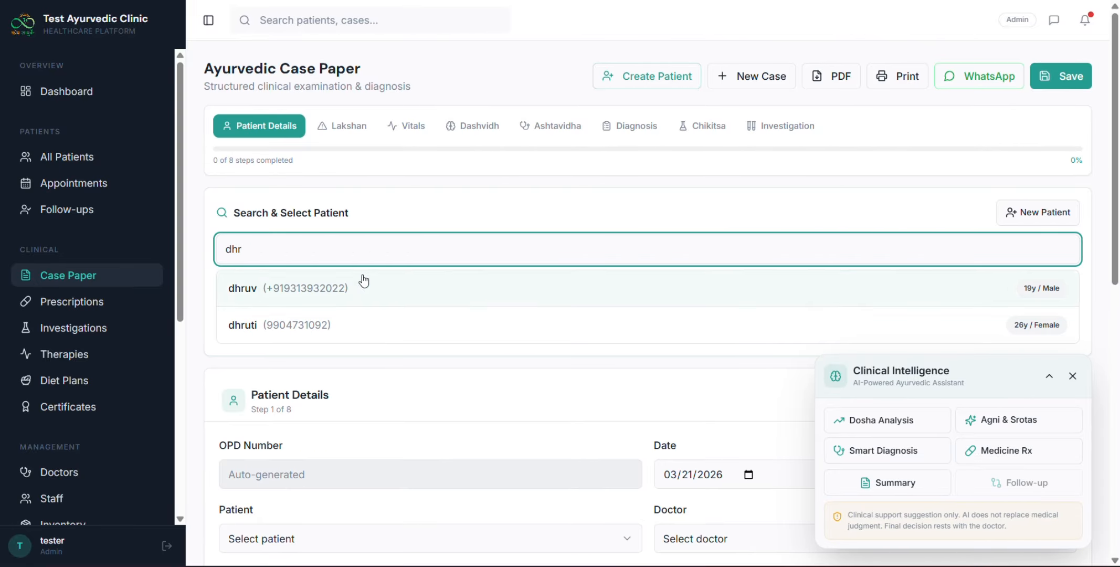
pyautogui.click(282, 293)
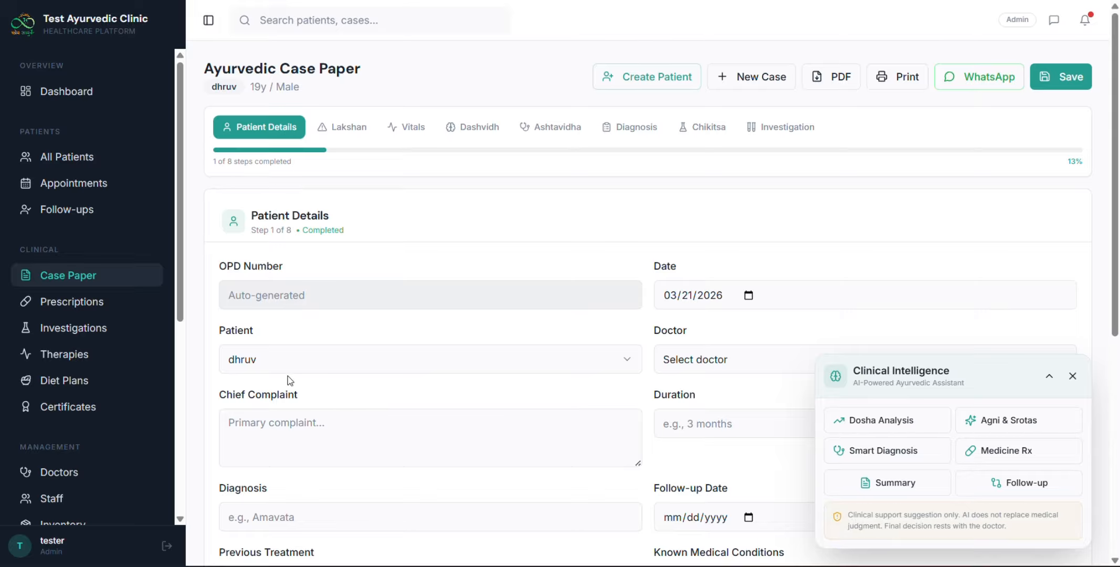
# Switch the case paper to the first patient in the patient list and generate Medicine Rx recommendations with the assistant.
pyautogui.click(289, 361)
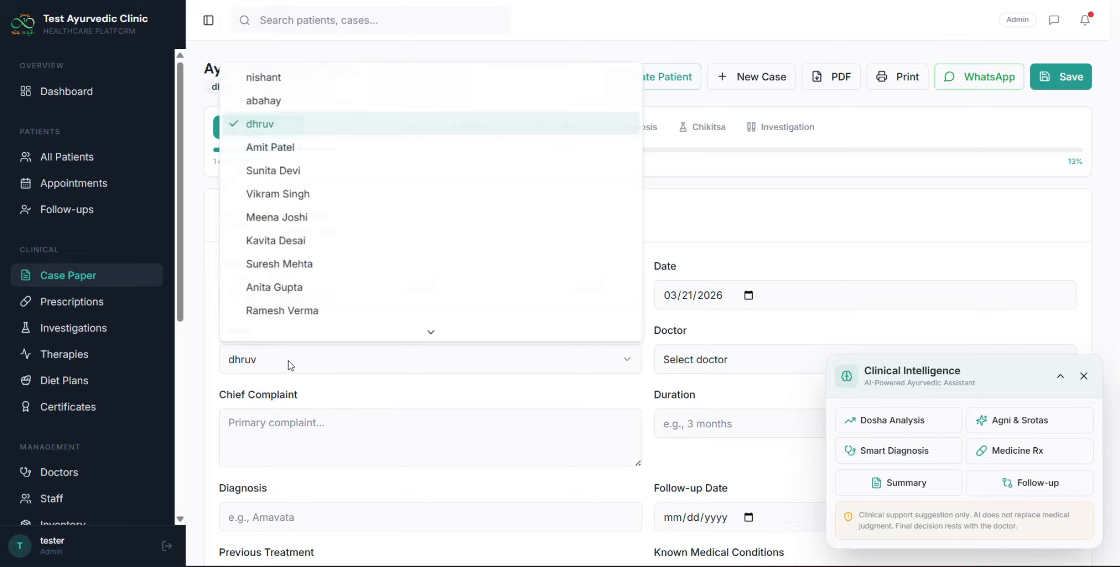
pyautogui.click(265, 76)
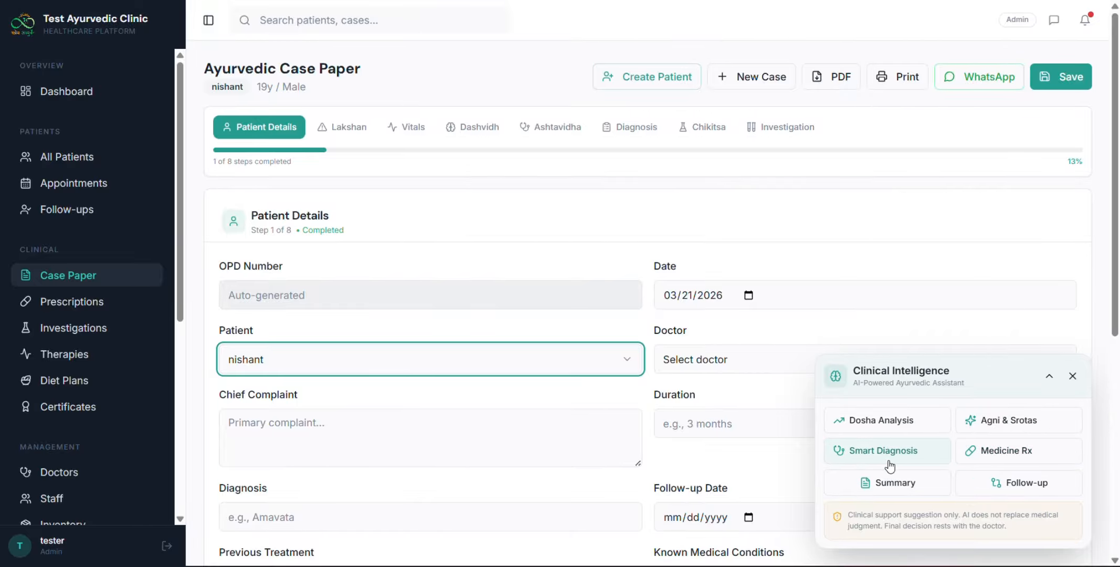
pyautogui.click(1007, 460)
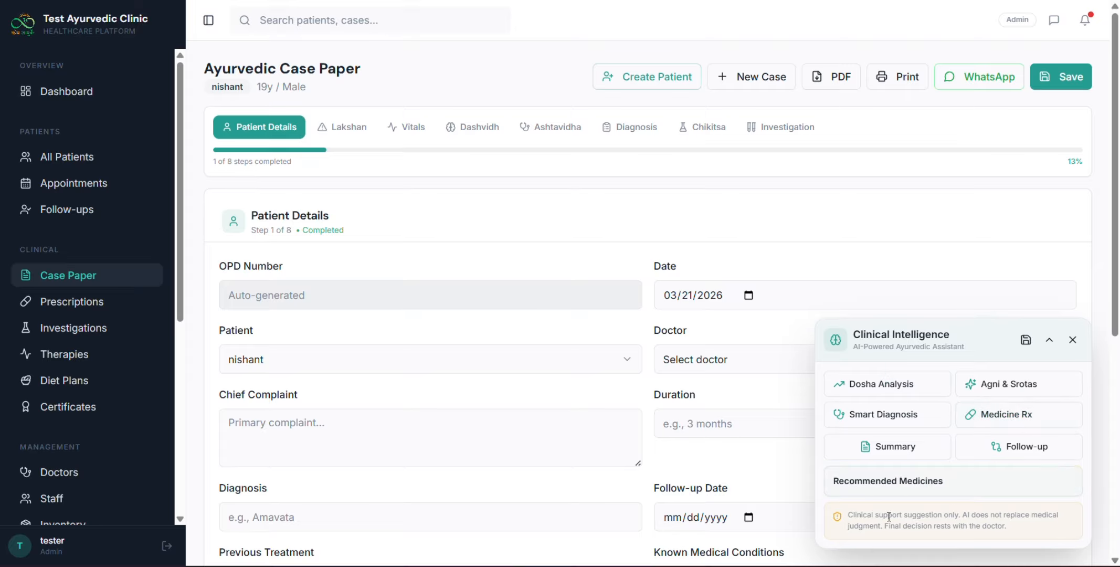
pyautogui.click(1000, 415)
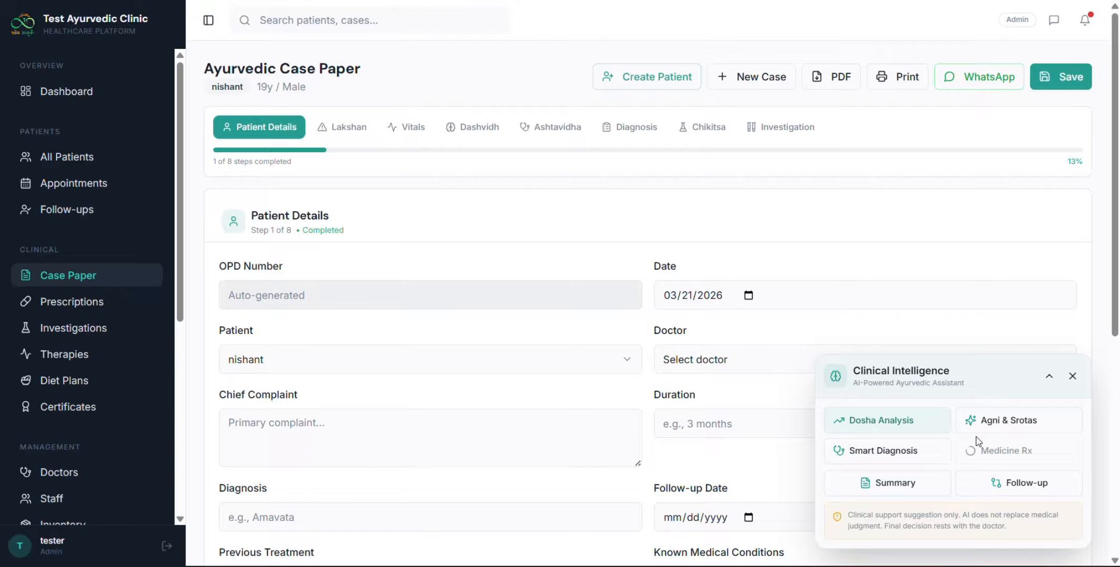
# Review the assistant's recommended medicines, including the descriptions of Triphala Churna, Ashwagandha Churna and Brahmi Churna.
pyautogui.scroll(-2, 939, 431)
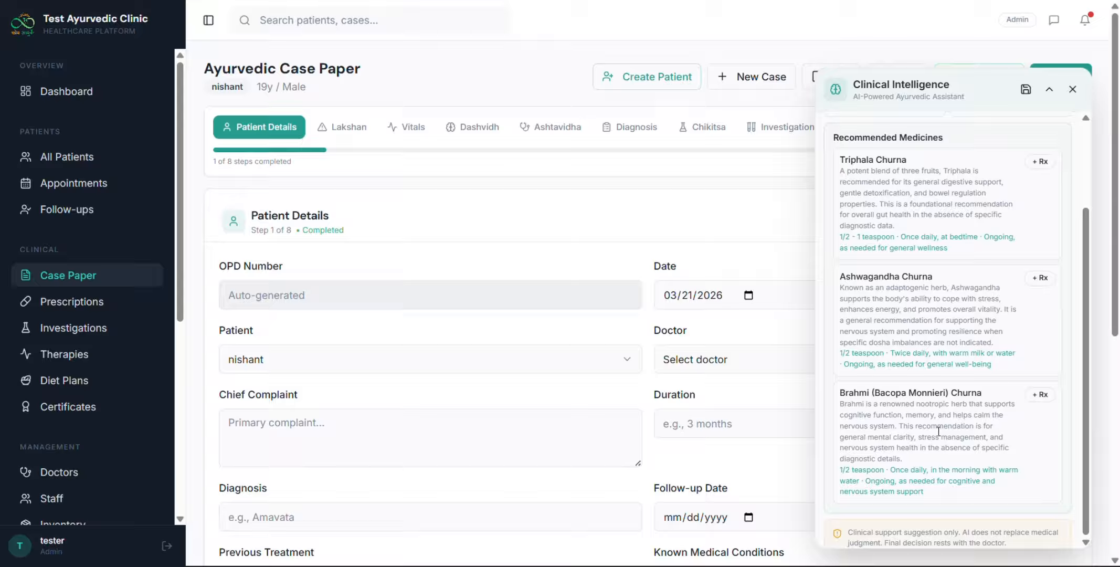
pyautogui.scroll(3, 938, 431)
pyautogui.moveTo(846, 264); pyautogui.dragTo(956, 275)
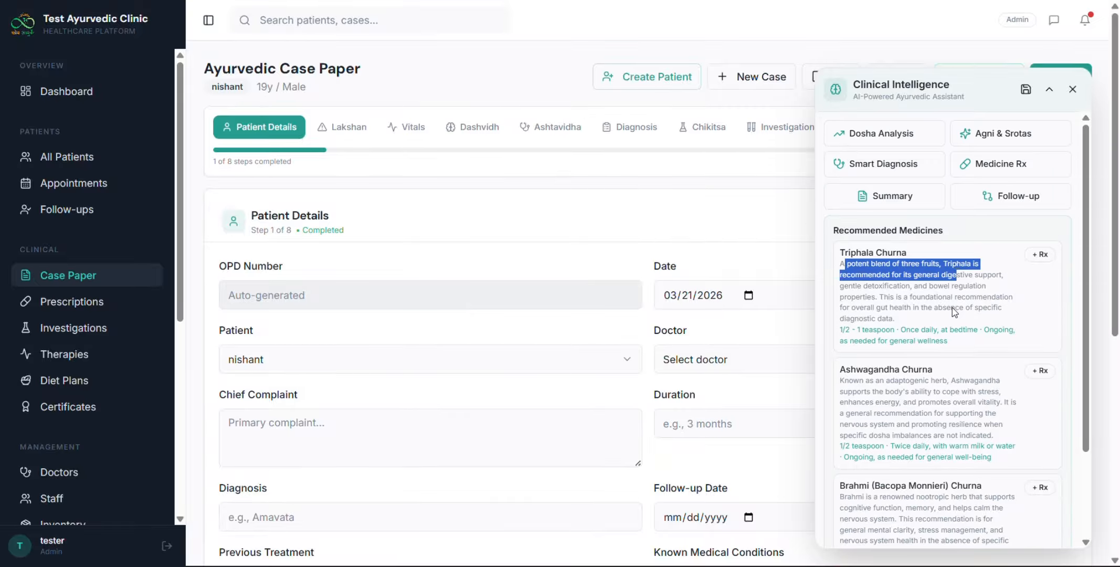
pyautogui.click(923, 420)
pyautogui.moveTo(865, 369); pyautogui.dragTo(994, 402)
pyautogui.scroll(-2, 924, 404)
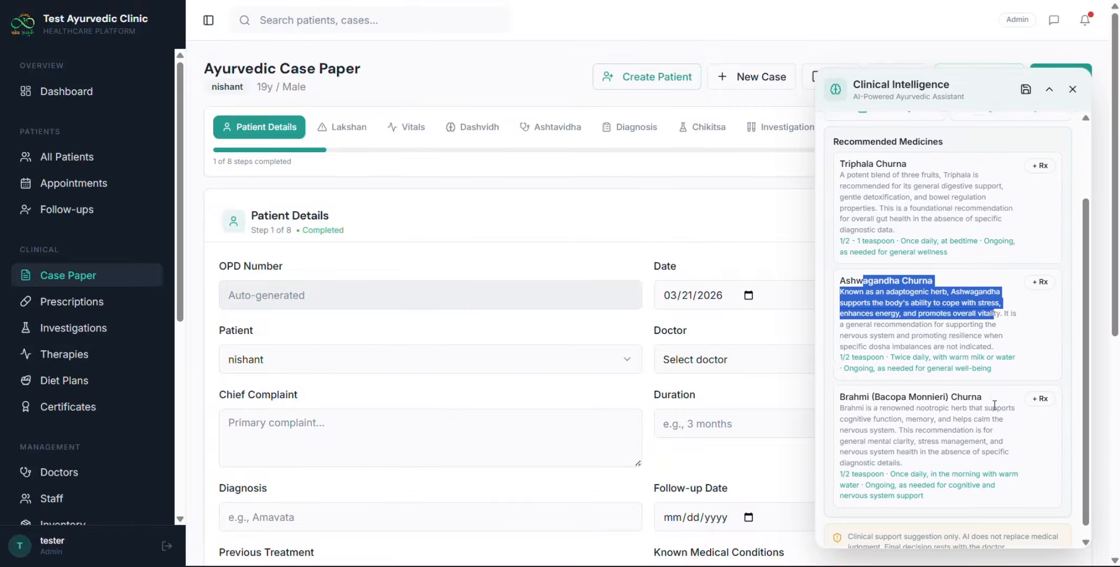
pyautogui.scroll(2, 901, 409)
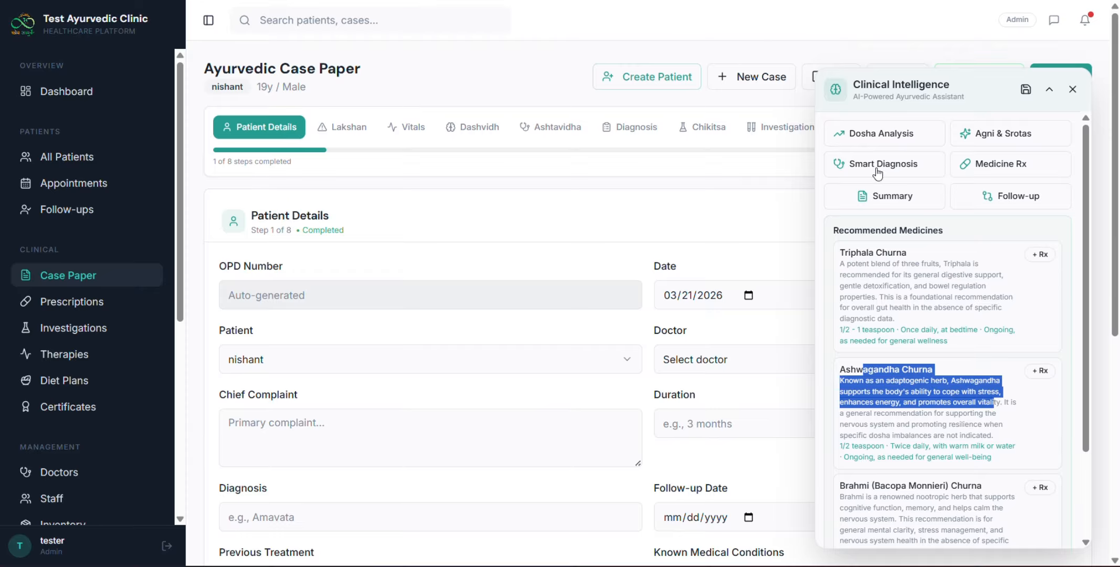
# Generate a Smart Diagnosis, request a case Summary, and look through the assistant's suggestions.
pyautogui.click(907, 168)
pyautogui.click(900, 202)
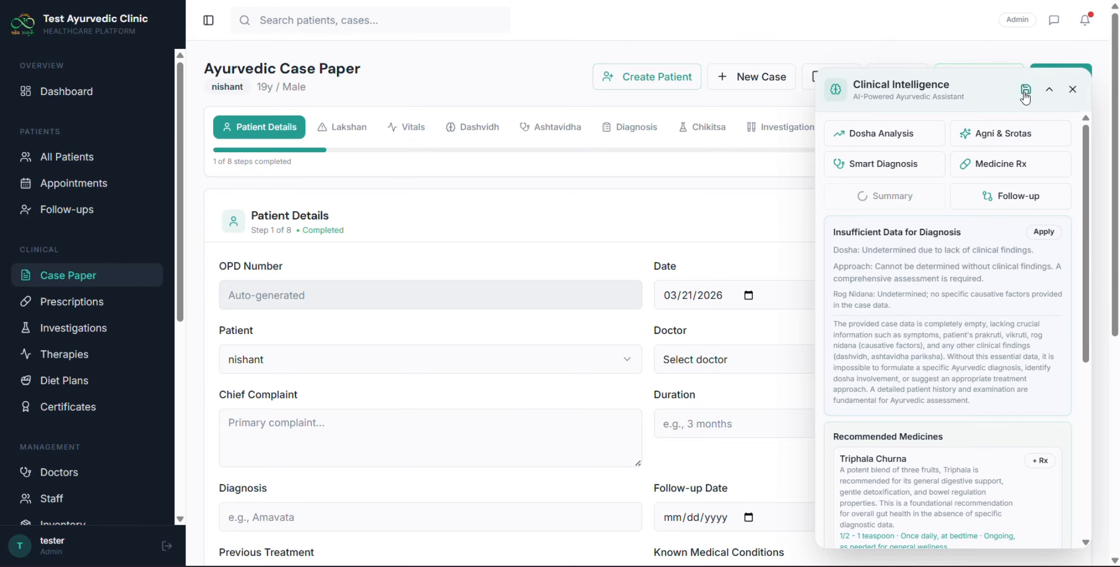
pyautogui.scroll(-1, 980, 268)
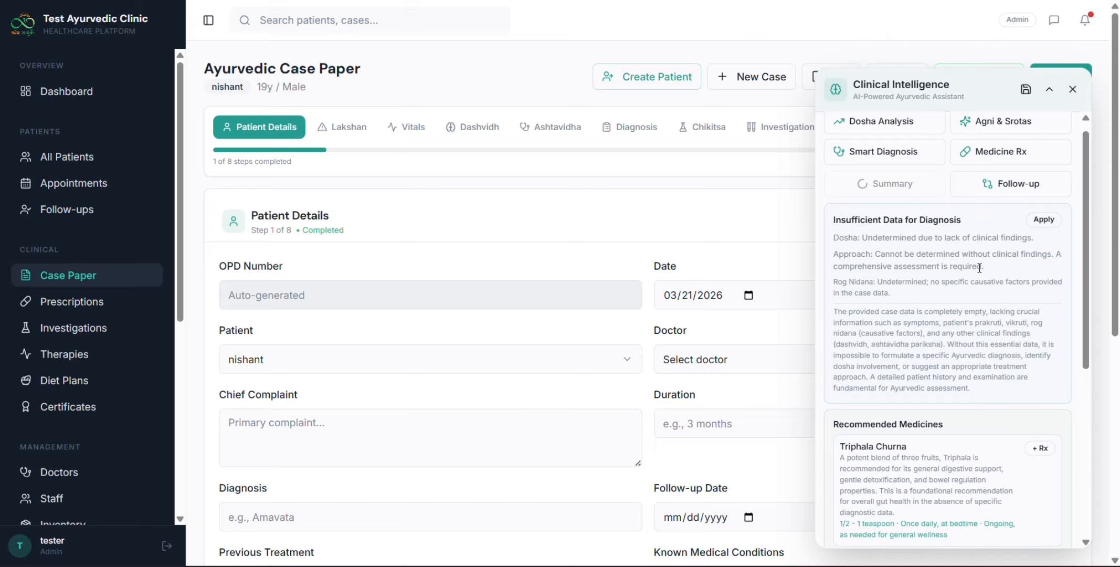
pyautogui.scroll(-5, 1049, 308)
pyautogui.moveTo(863, 327); pyautogui.dragTo(993, 360)
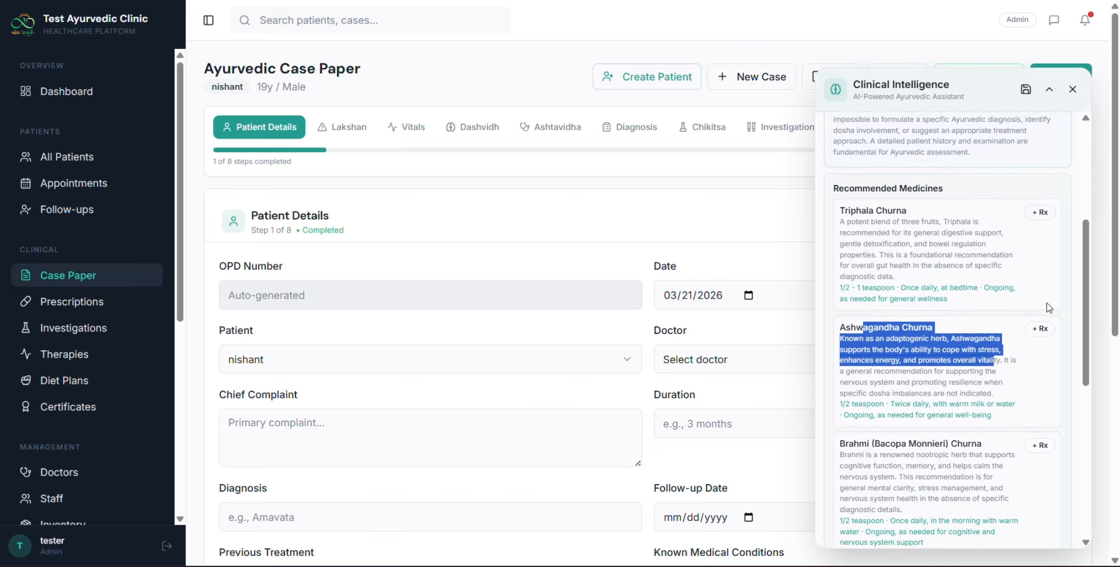
# Apply the assistant's suggested diagnosis to the case and review the Diagnosis section down to the Diagnosis Notes.
pyautogui.scroll(6, 1048, 307)
pyautogui.click(1043, 233)
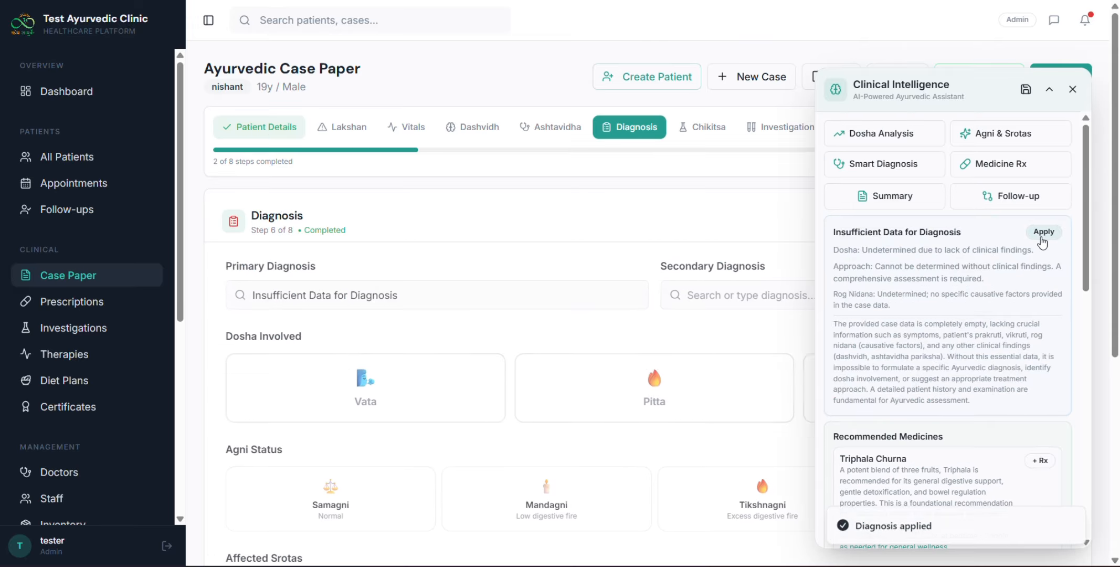
pyautogui.scroll(-2, 633, 402)
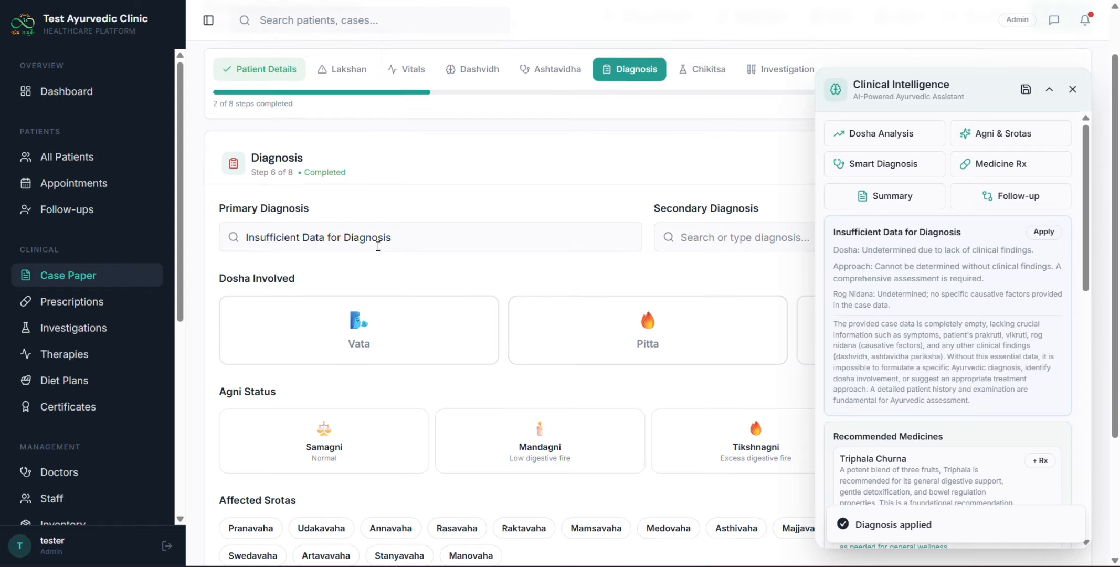
pyautogui.scroll(-2, 378, 247)
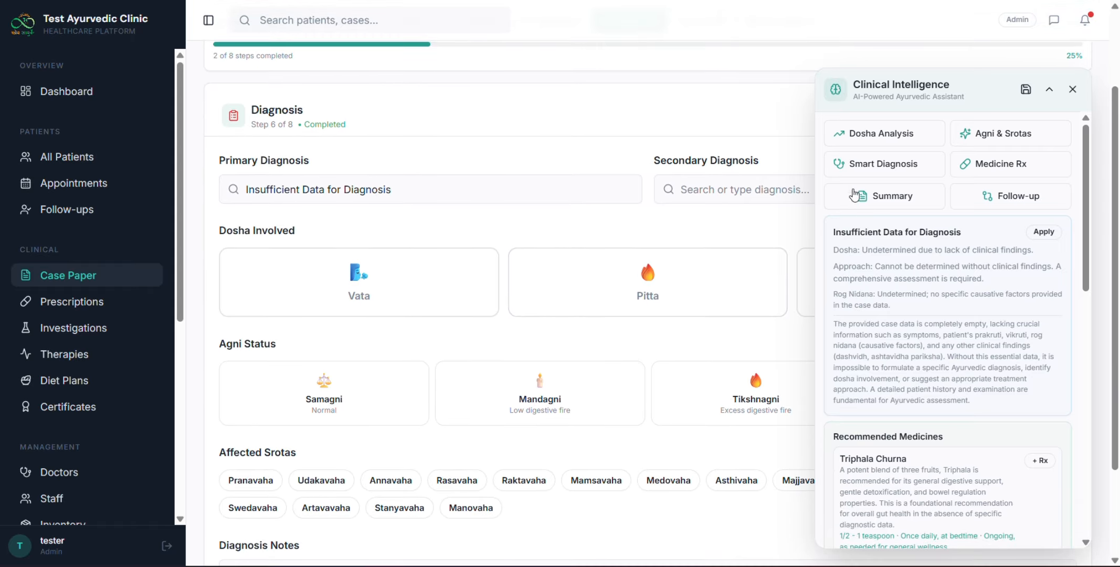
pyautogui.scroll(-4, 557, 342)
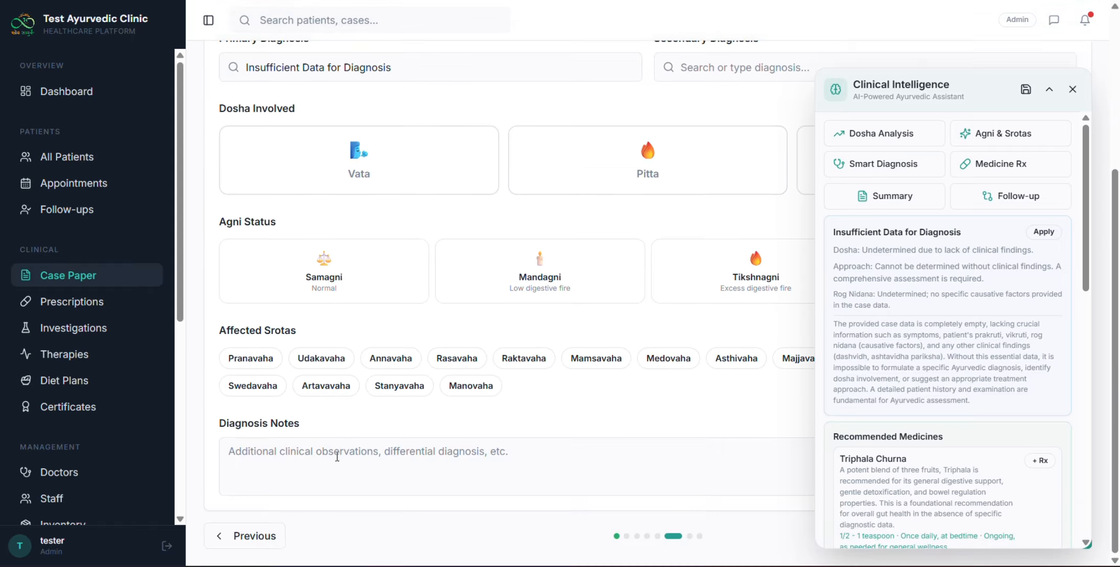
pyautogui.click(337, 455)
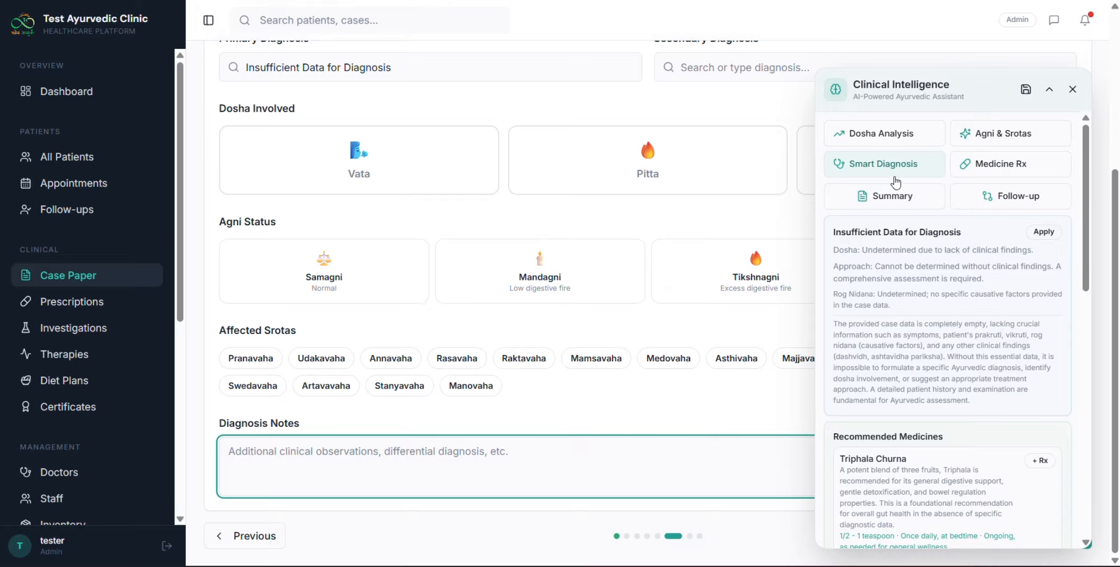
# Set the diagnosis to Pitta dosha, Mandagni agni status, and affected srotas Annavaha, Stanyavaha and Manovaha.
pyautogui.scroll(4, 896, 182)
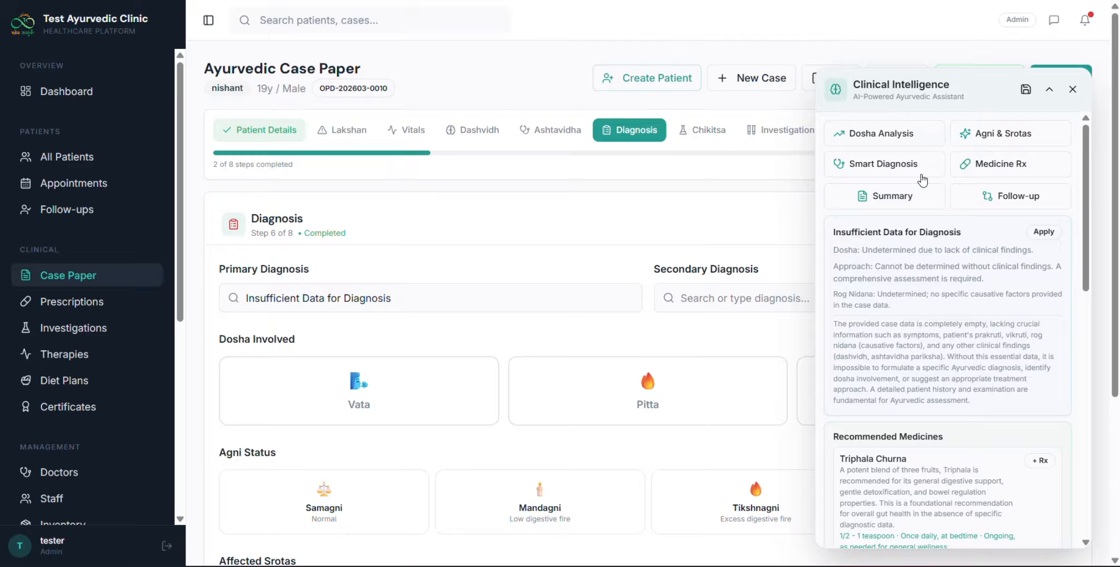
pyautogui.click(648, 400)
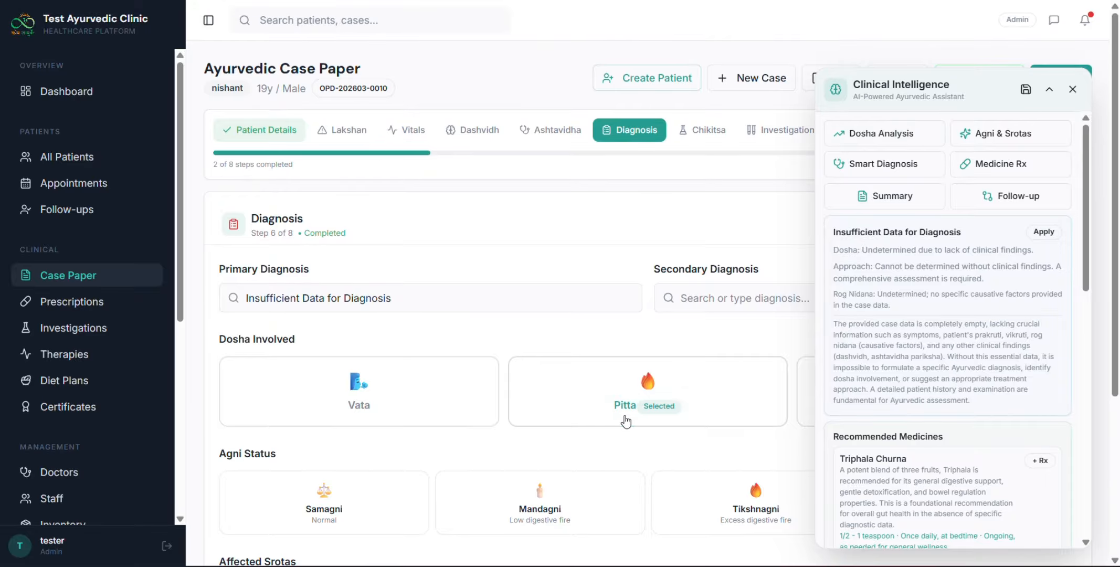
pyautogui.click(571, 491)
pyautogui.scroll(-4, 570, 490)
pyautogui.click(391, 362)
pyautogui.click(400, 386)
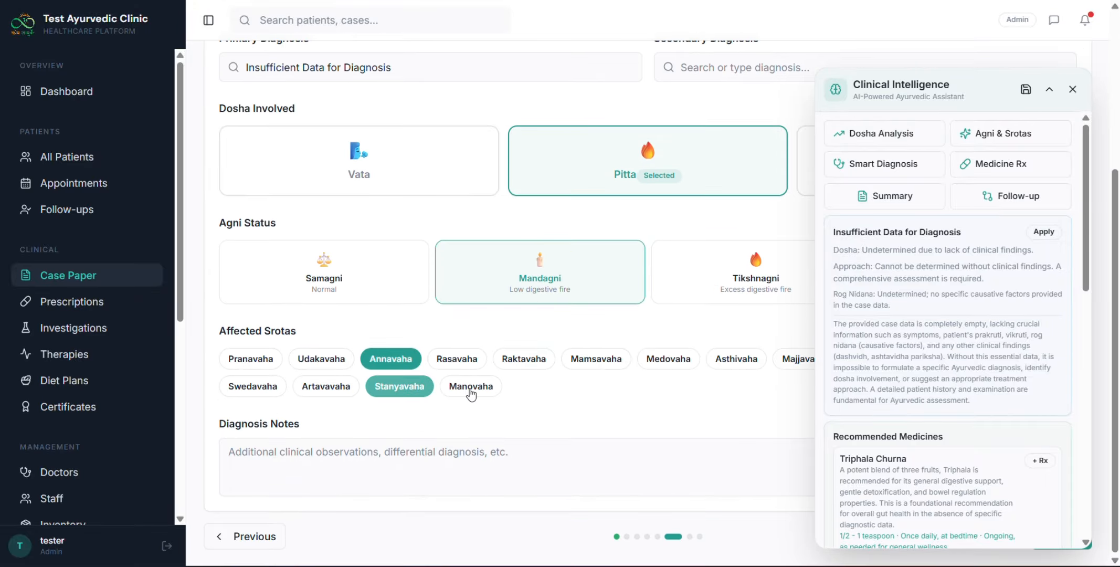
pyautogui.click(471, 386)
# Rerun the Smart Diagnosis with the selected dosha, agni and srotas, and read the updated diagnosis text.
pyautogui.click(883, 165)
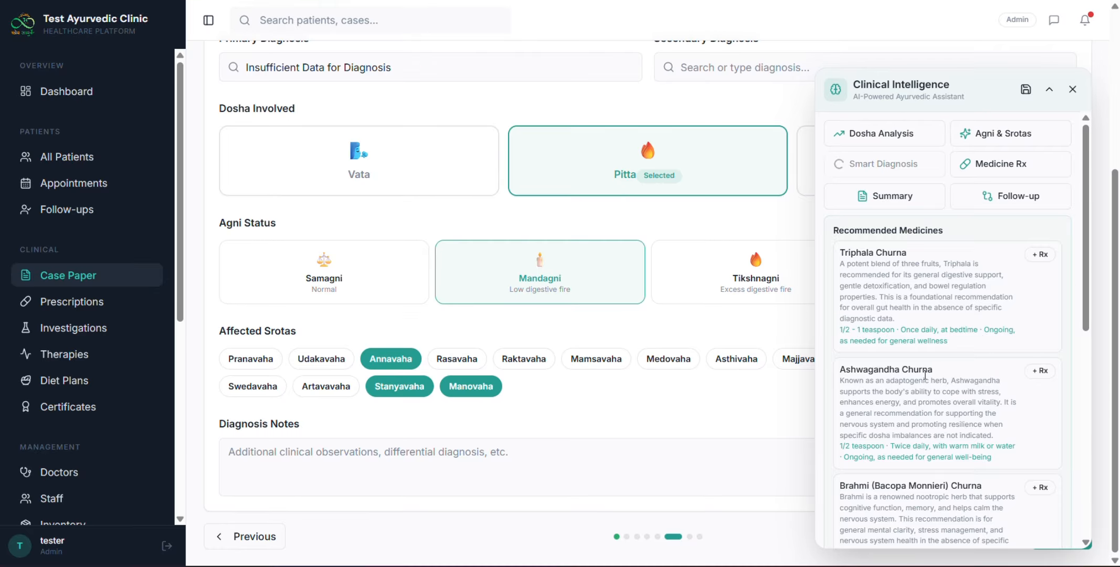
pyautogui.moveTo(855, 252); pyautogui.dragTo(945, 328)
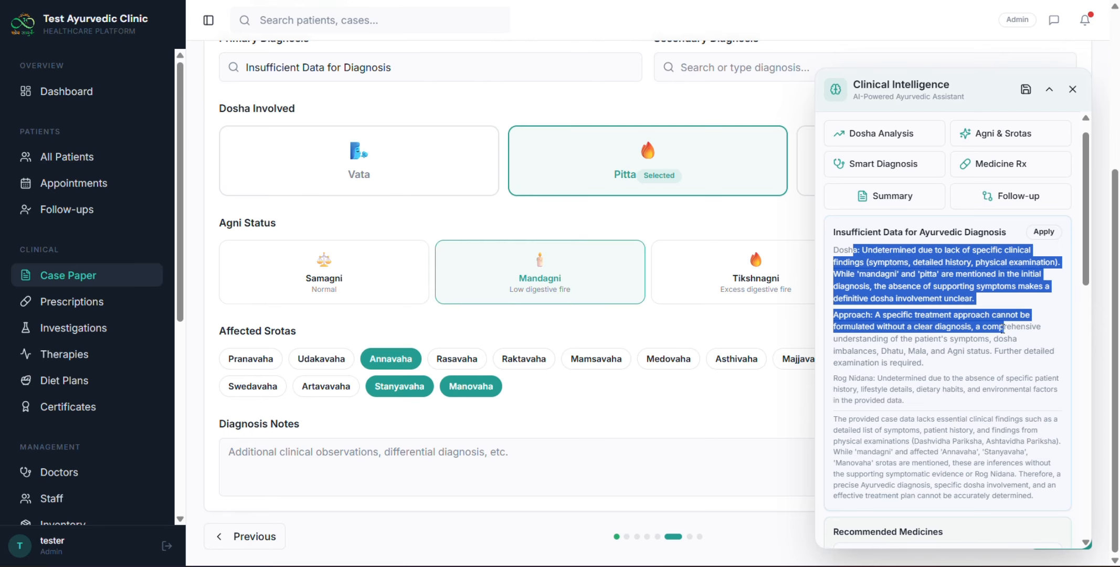
pyautogui.scroll(-2, 945, 294)
pyautogui.click(942, 268)
pyautogui.scroll(2, 941, 267)
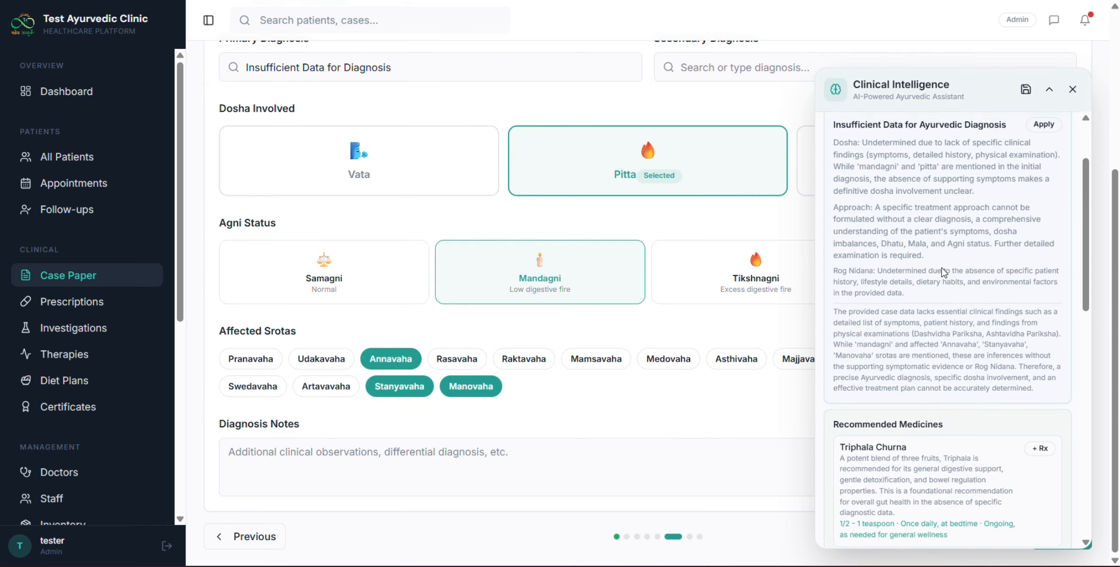
# Generate a new case Summary and look over the diagnosis explanation and recommended medicines in the assistant.
pyautogui.click(883, 197)
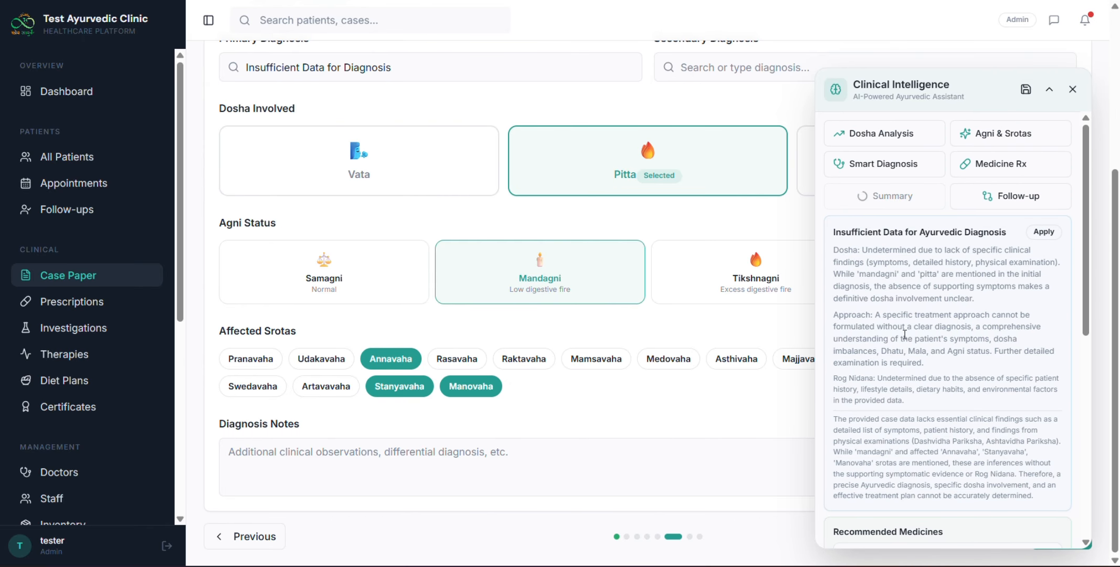
pyautogui.scroll(-1, 905, 334)
pyautogui.scroll(1, 905, 334)
pyautogui.moveTo(835, 232); pyautogui.dragTo(961, 507)
pyautogui.scroll(-7, 960, 506)
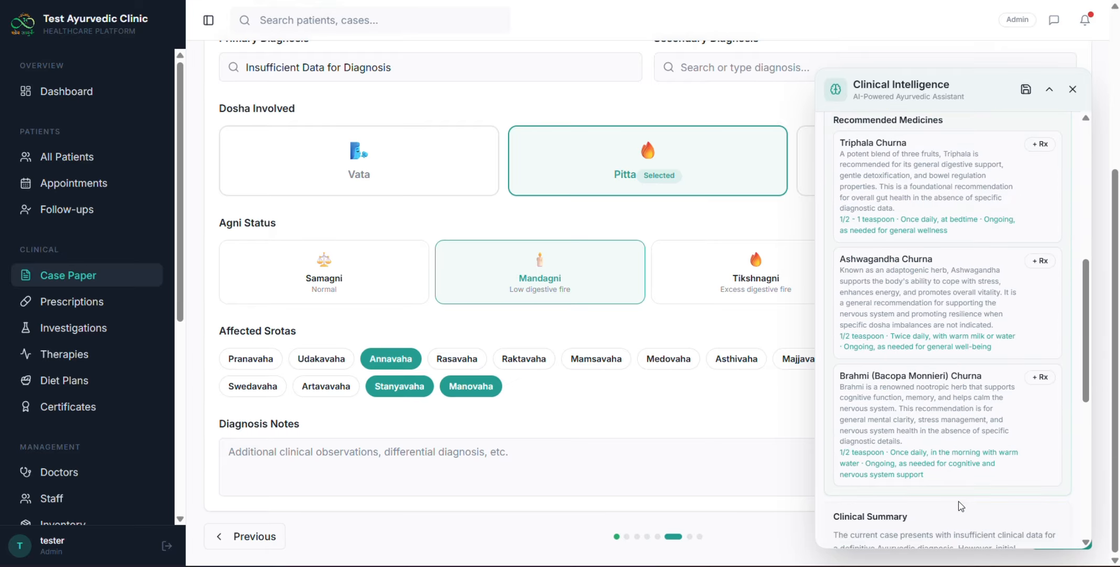
pyautogui.scroll(7, 961, 507)
pyautogui.click(891, 380)
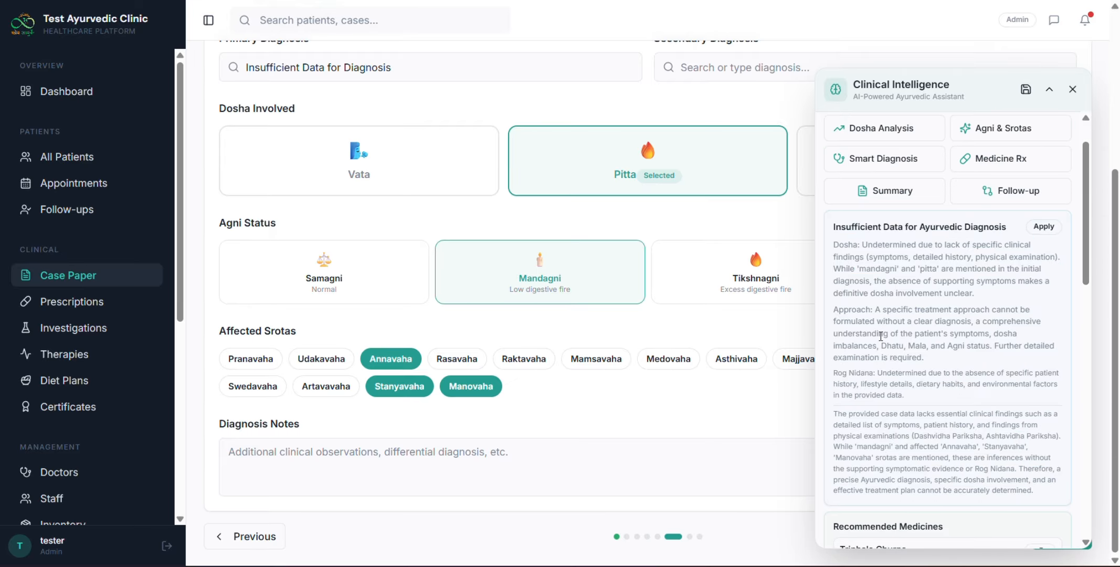
# Examine the Clinical Summary, including its key findings and follow-up advice, and return to the start of the assistant's results.
pyautogui.scroll(-10, 881, 336)
pyautogui.scroll(3, 881, 336)
pyautogui.scroll(-2, 843, 177)
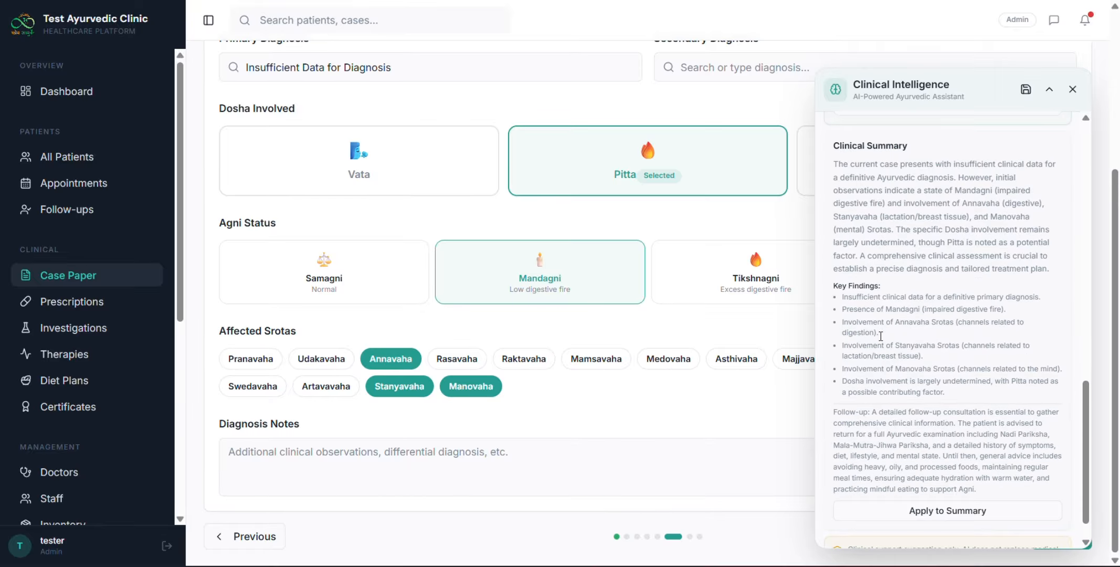
pyautogui.moveTo(834, 161); pyautogui.dragTo(1055, 452)
pyautogui.click(987, 375)
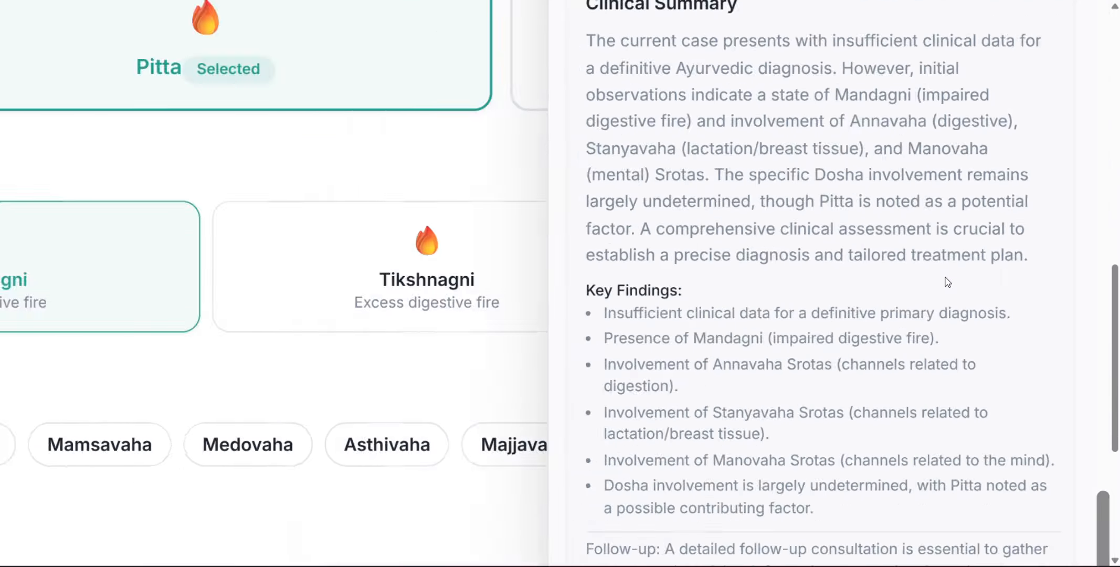
pyautogui.scroll(15, 948, 282)
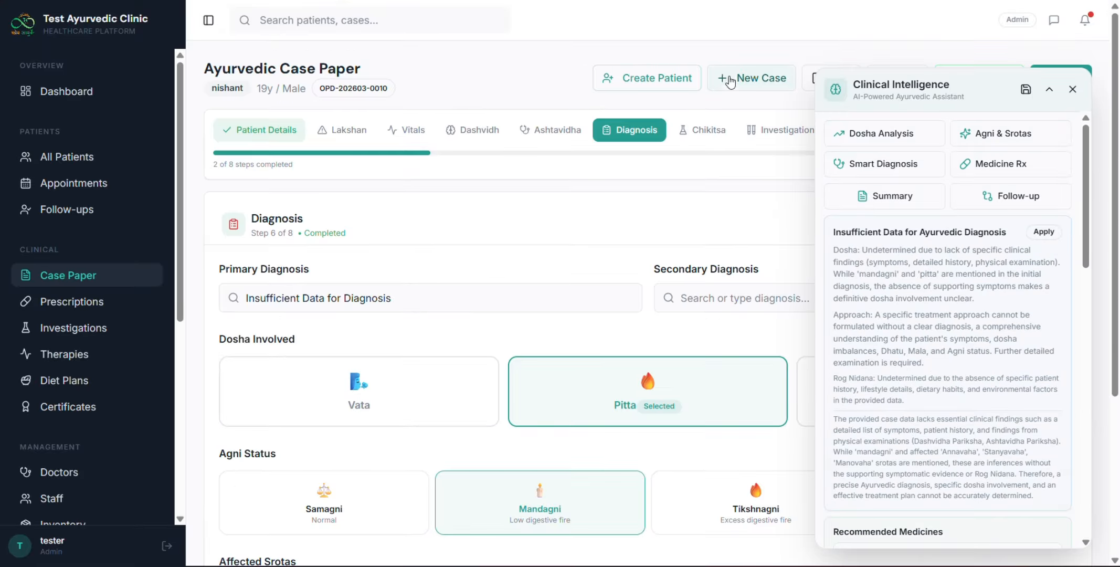